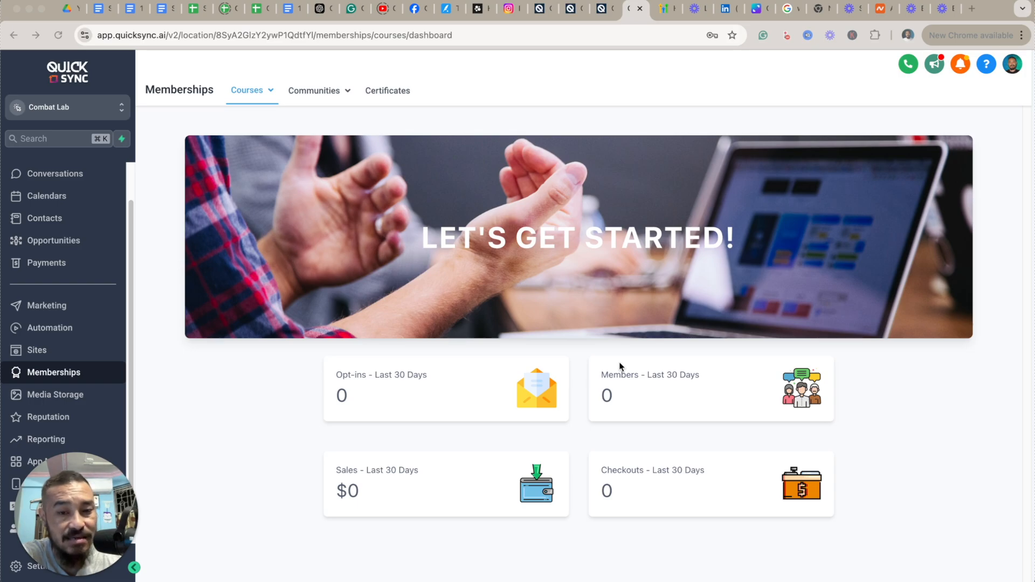
Step: Open the Client Portal dashboard under Sites and review its portal URL, user figures and available actions
click(531, 484)
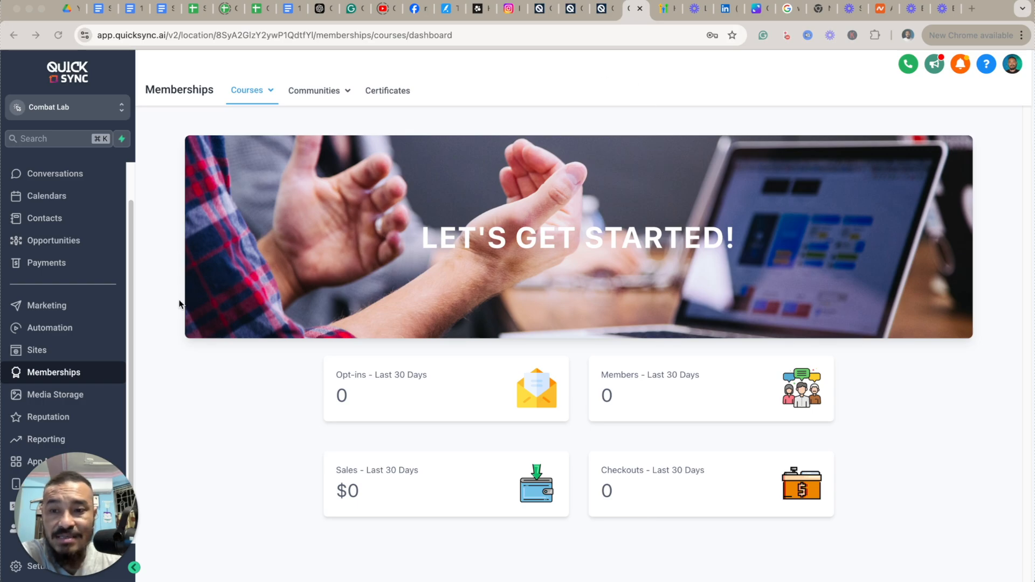
click(38, 350)
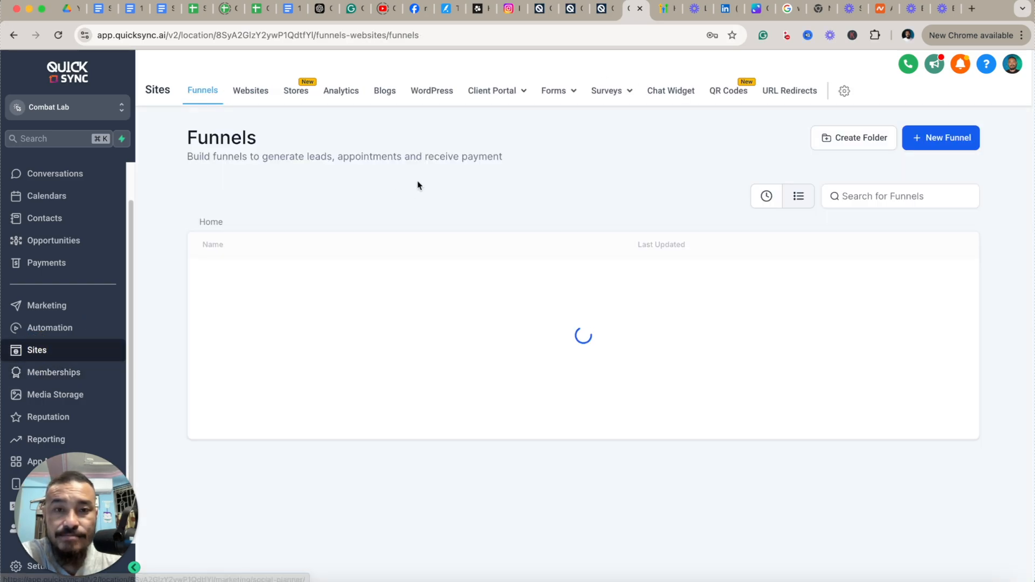
mouse_move(494, 89)
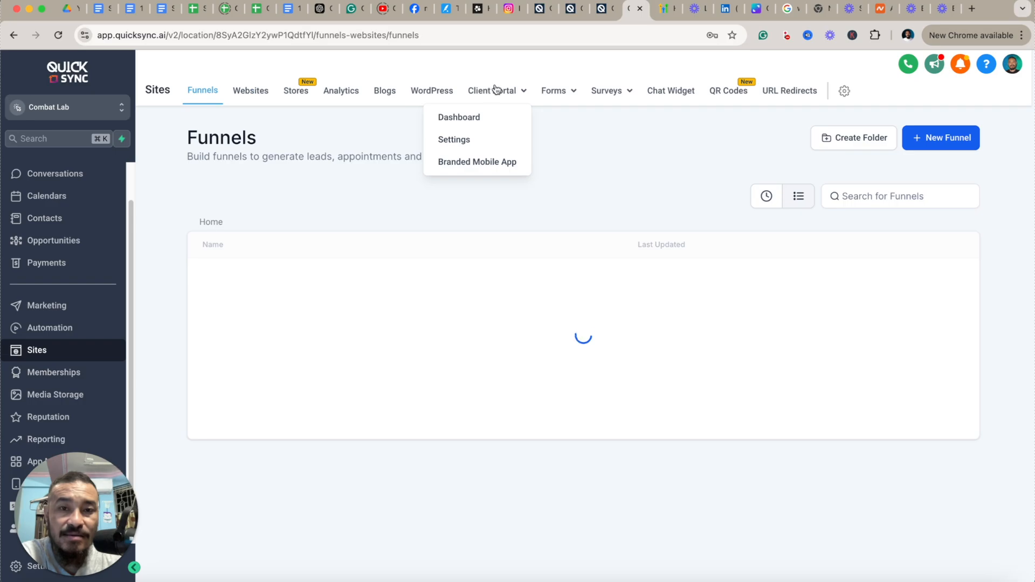
click(491, 117)
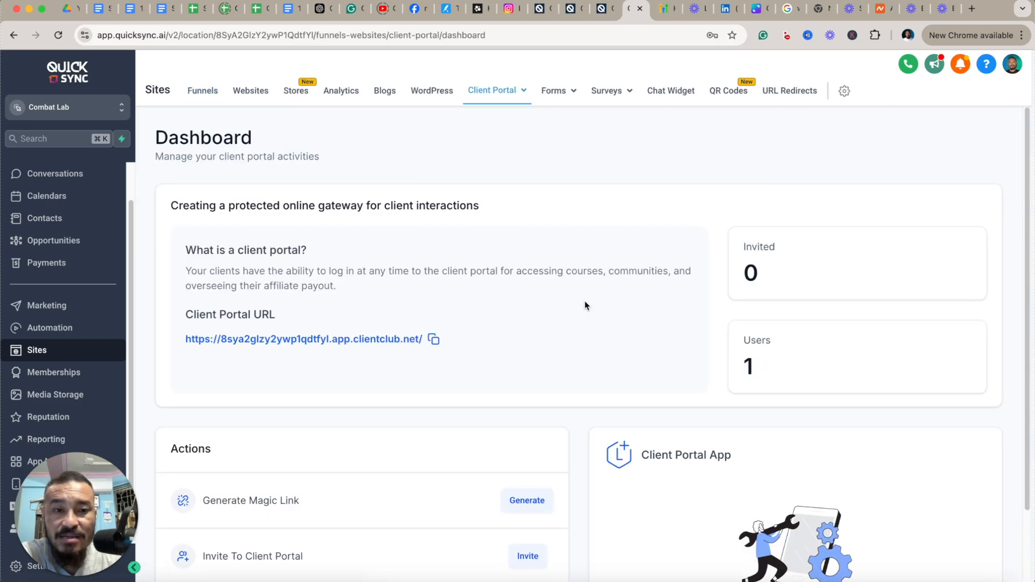
scroll(603, 330, down, 3)
scroll(602, 331, up, 3)
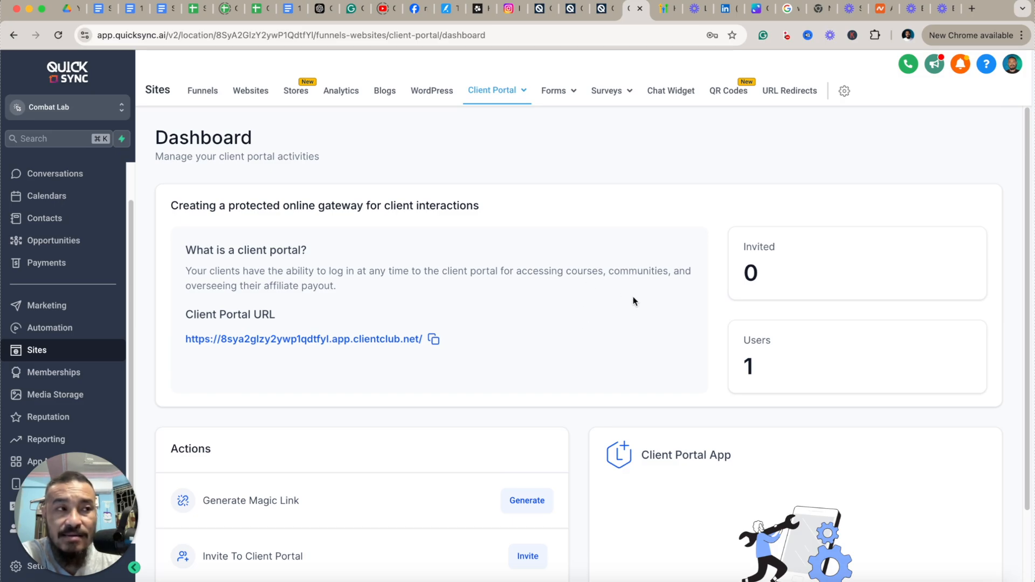
scroll(633, 300, down, 2)
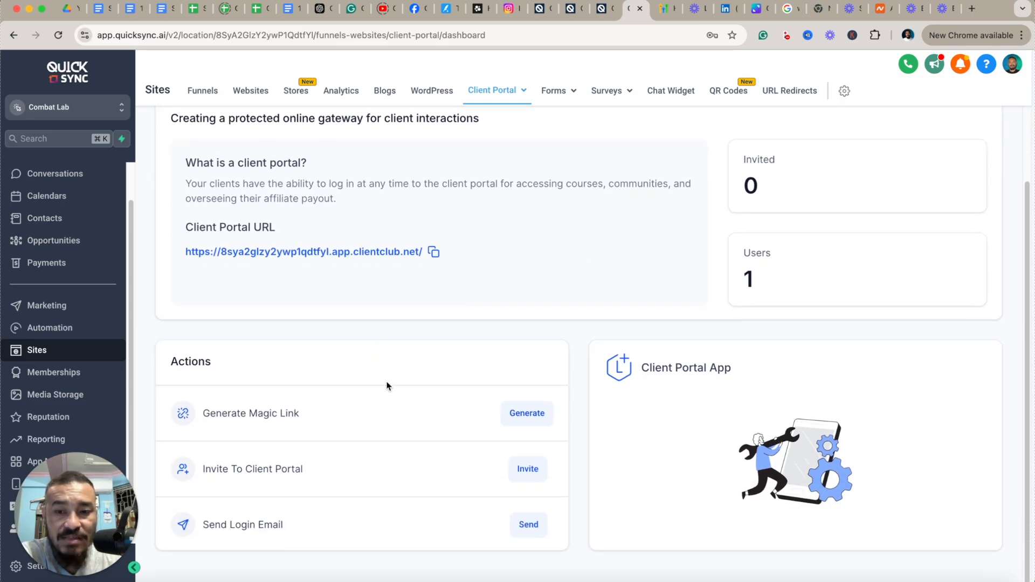
scroll(498, 345, up, 2)
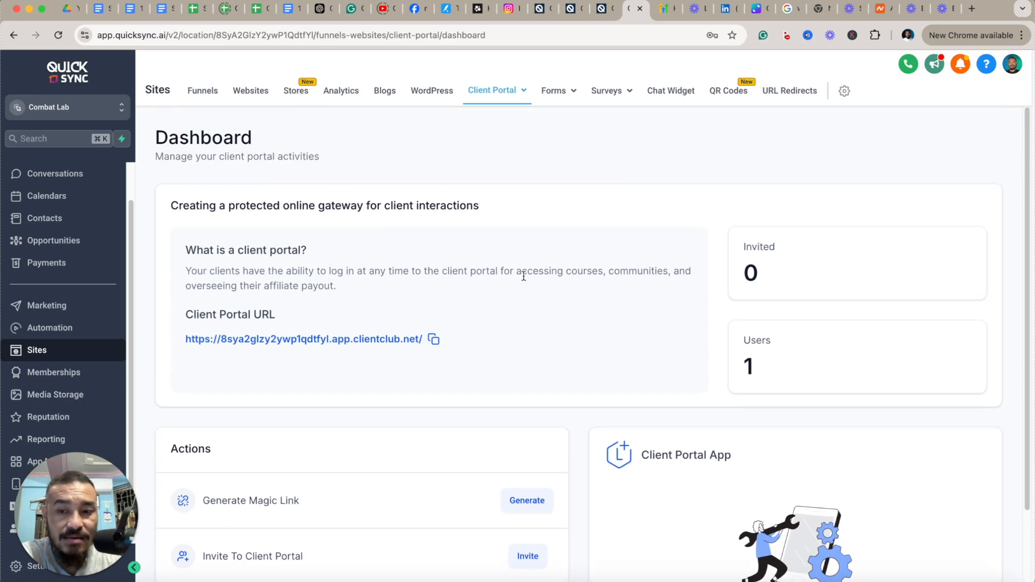
mouse_move(509, 98)
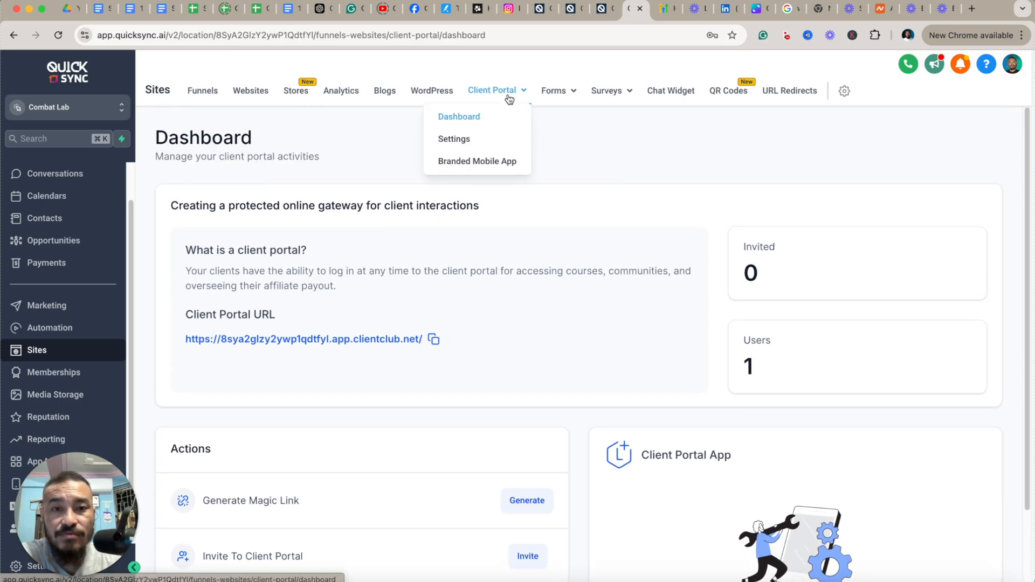
click(604, 414)
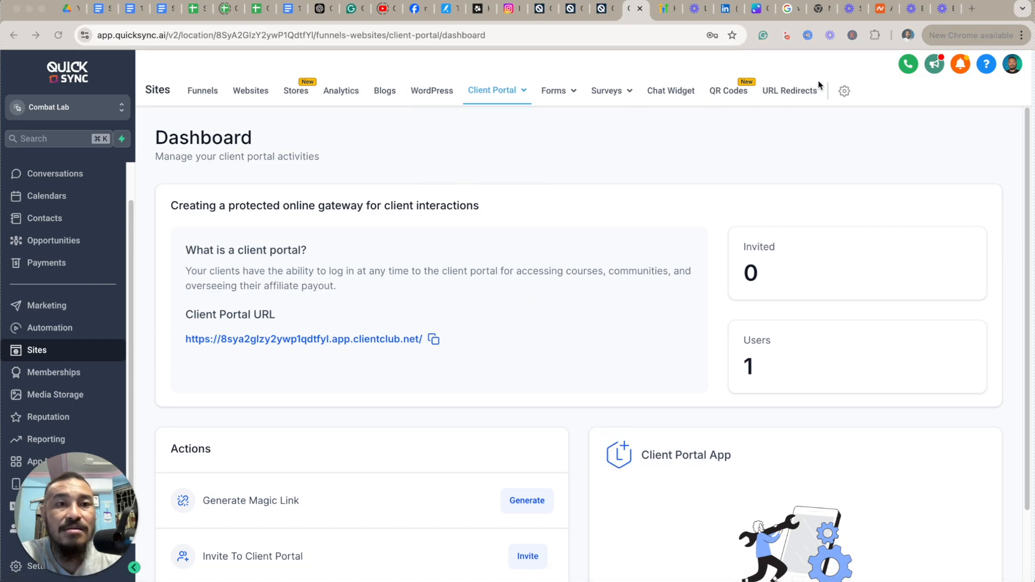
Step: Switch to the Canva diagram of the Client Portal, examine its three branches, and return to the QuickSync dashboard
click(756, 9)
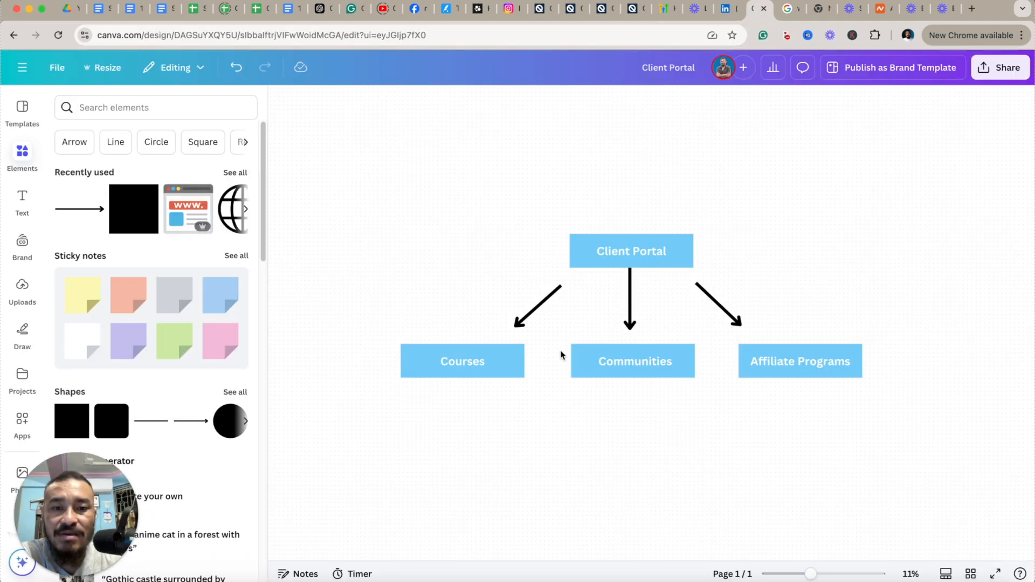
click(557, 413)
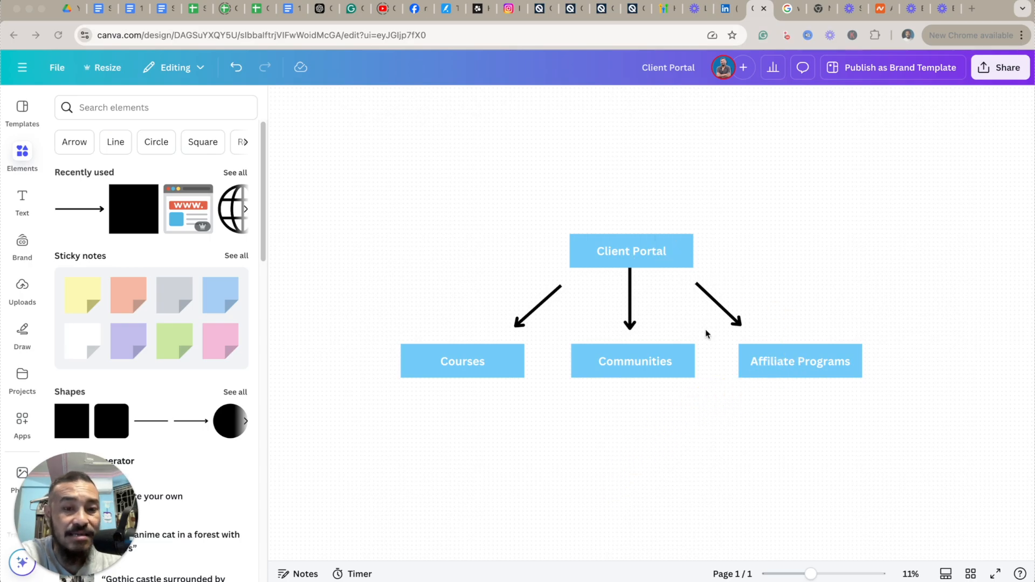
click(603, 10)
click(639, 9)
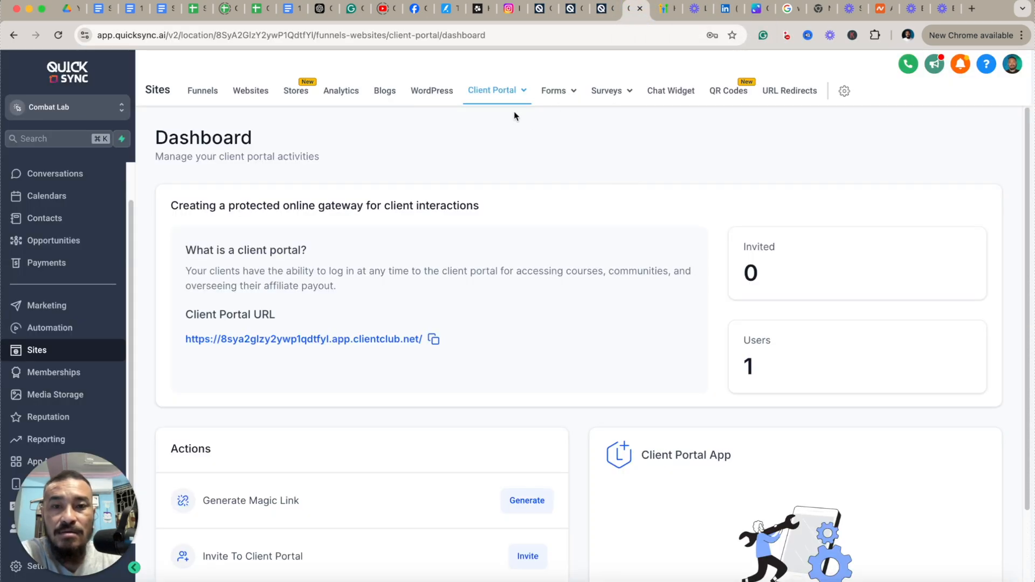
Step: View the Client Portal settings, then open the Branded Mobile App page and look through its offer
mouse_move(515, 100)
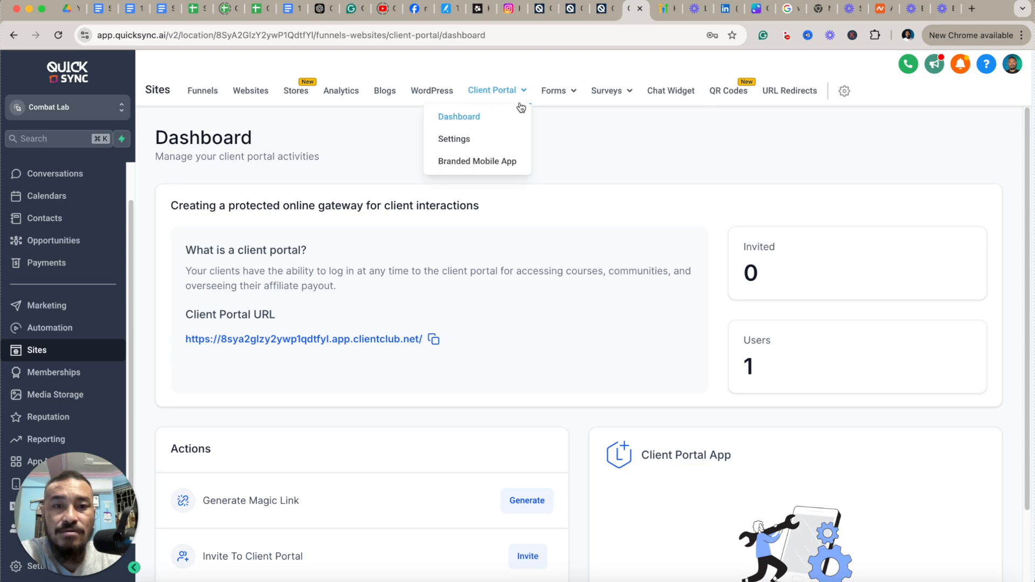
click(459, 141)
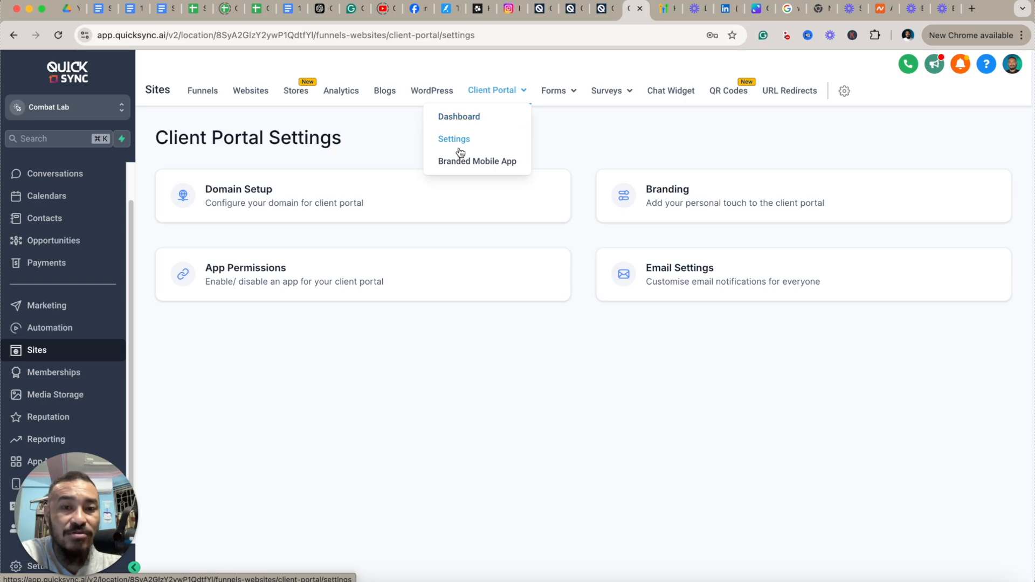
click(496, 162)
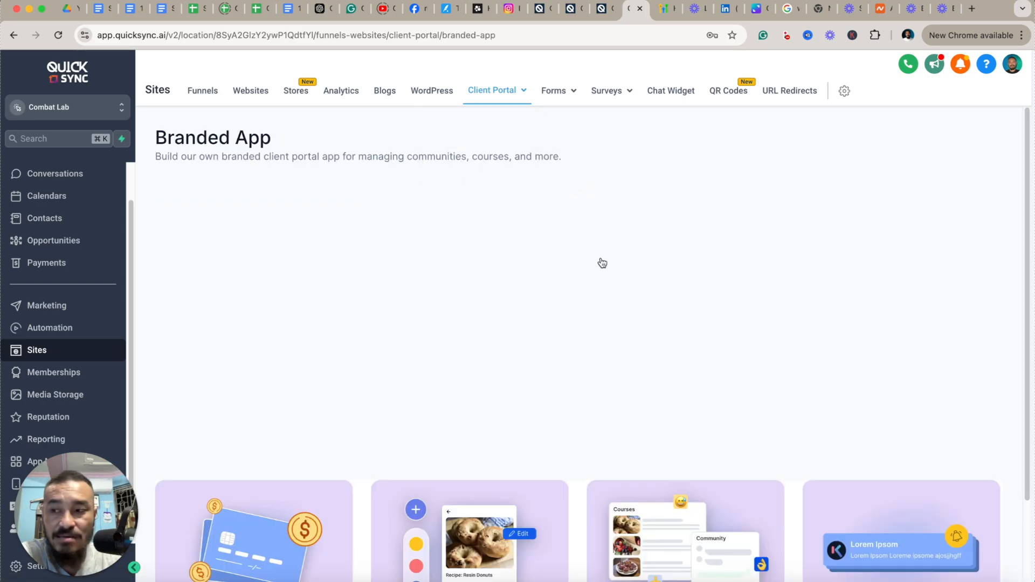
scroll(494, 291, down, 2)
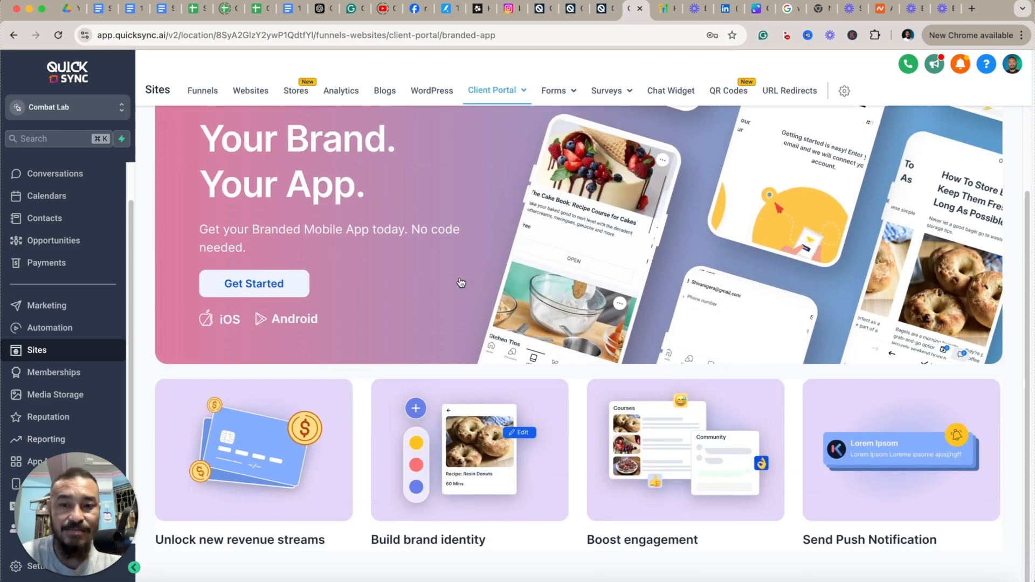
scroll(482, 268, up, 2)
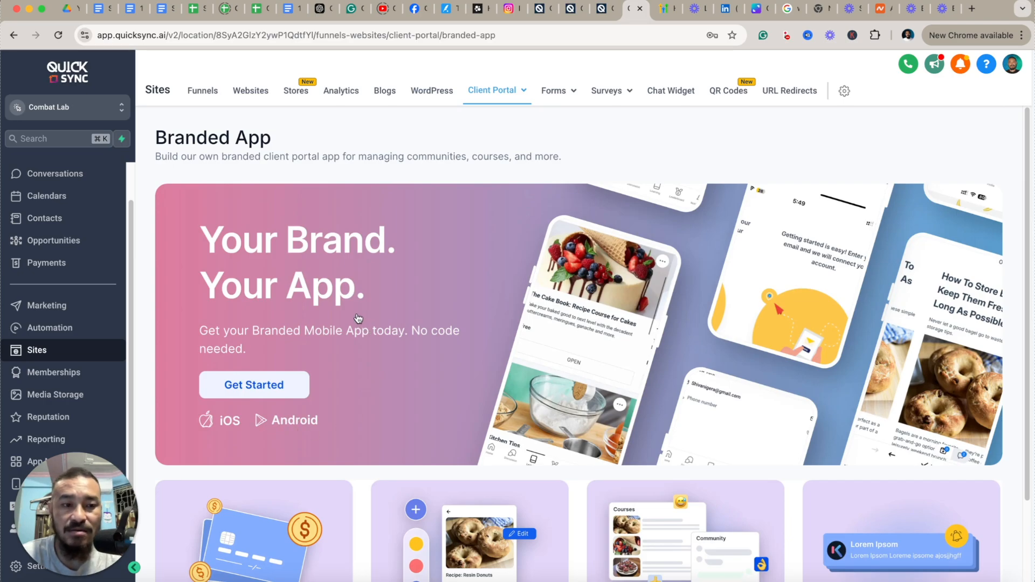
Step: Revisit the Client Portal settings and its dashboard to review the portal URL and the client actions
mouse_move(509, 100)
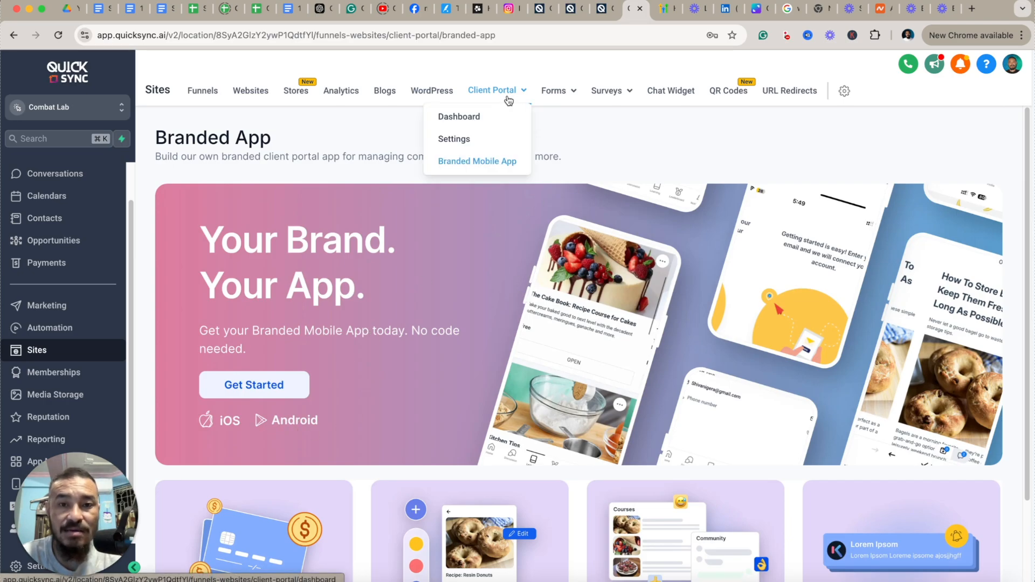
click(458, 142)
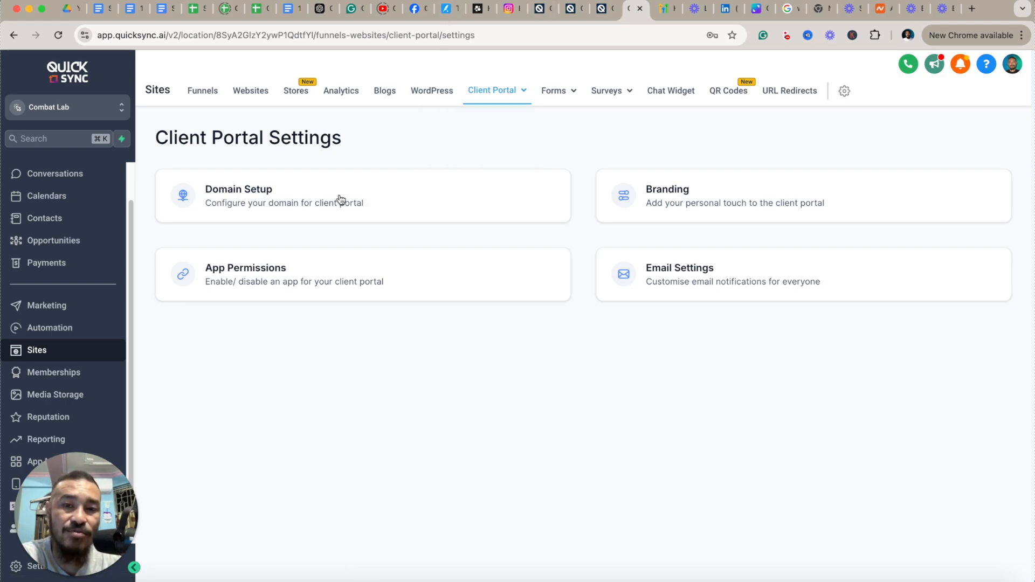
mouse_move(499, 103)
click(471, 114)
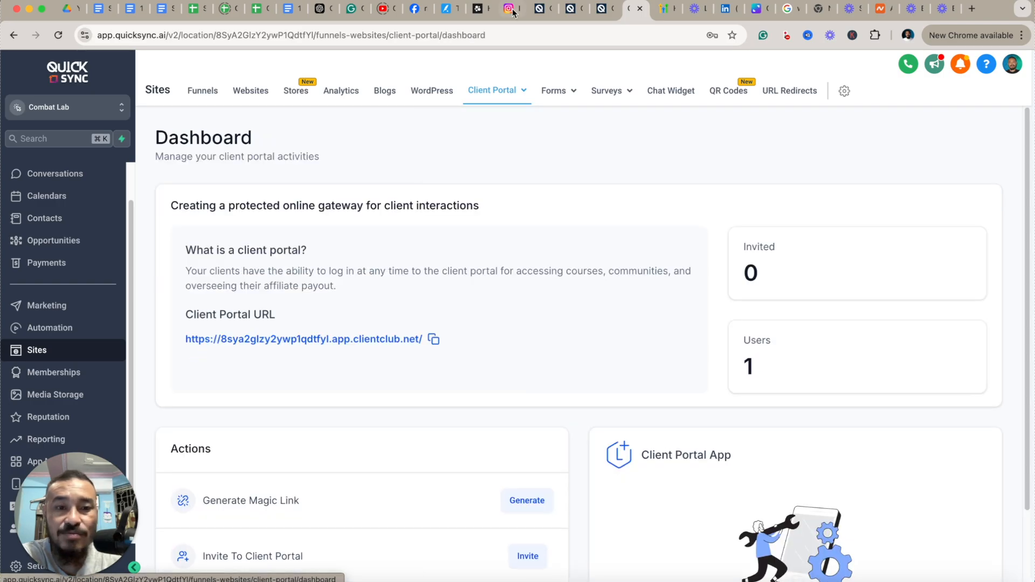
scroll(522, 257, down, 3)
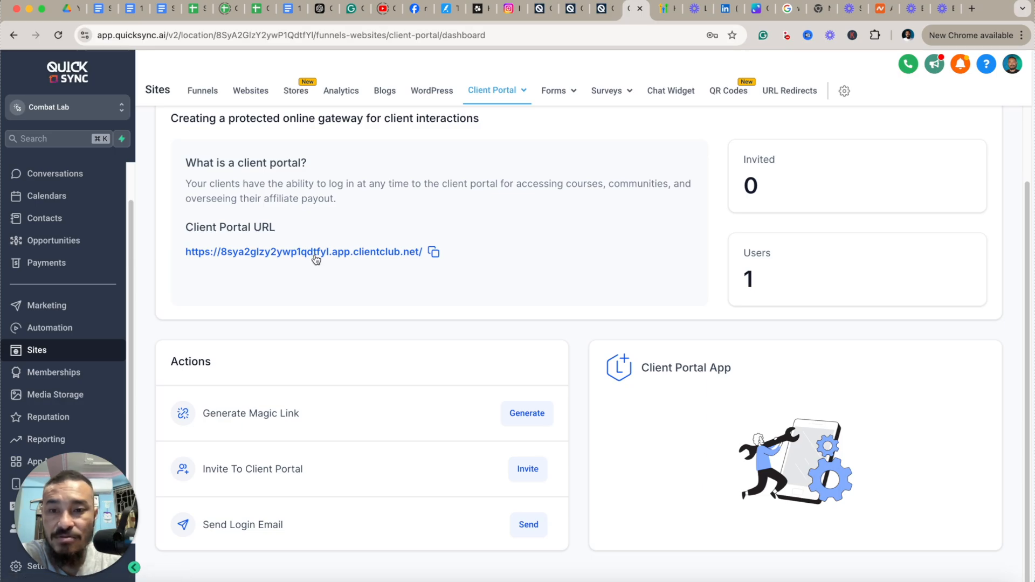
scroll(377, 274, up, 3)
Step: In the Client Portal's domain setup, add the custom domain club.combat.us and continue to its required DNS records
mouse_move(499, 97)
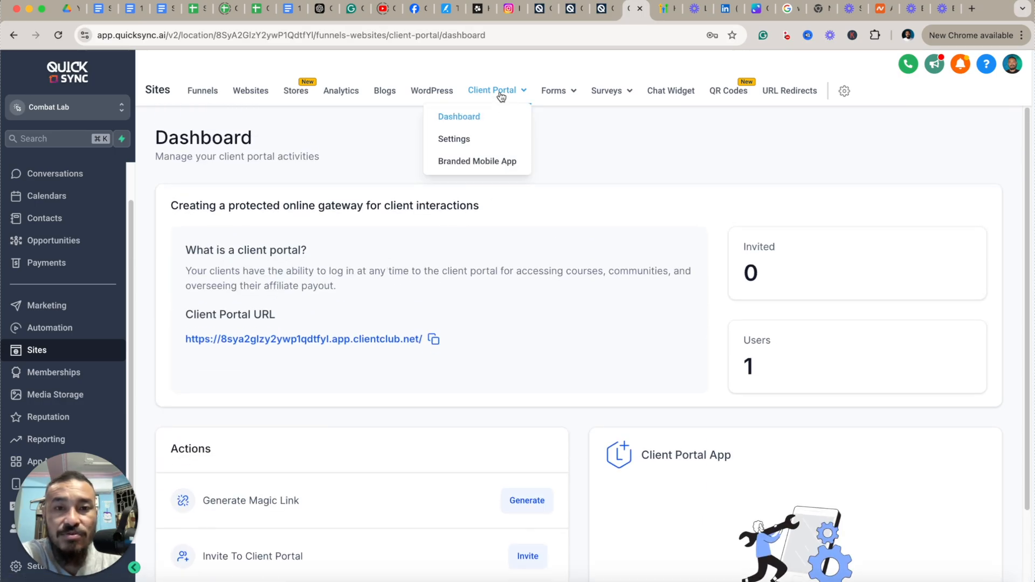
click(469, 140)
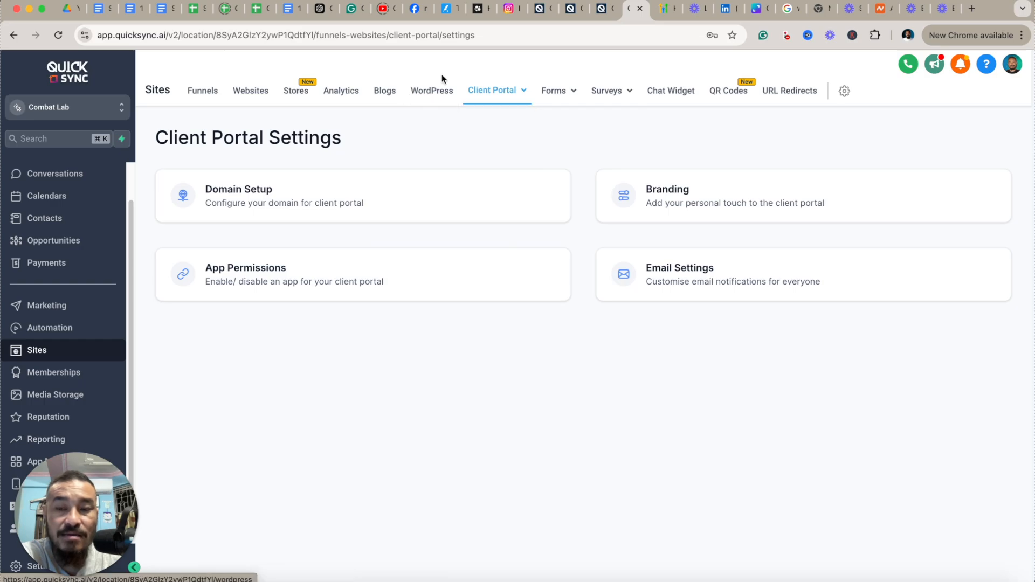
click(264, 200)
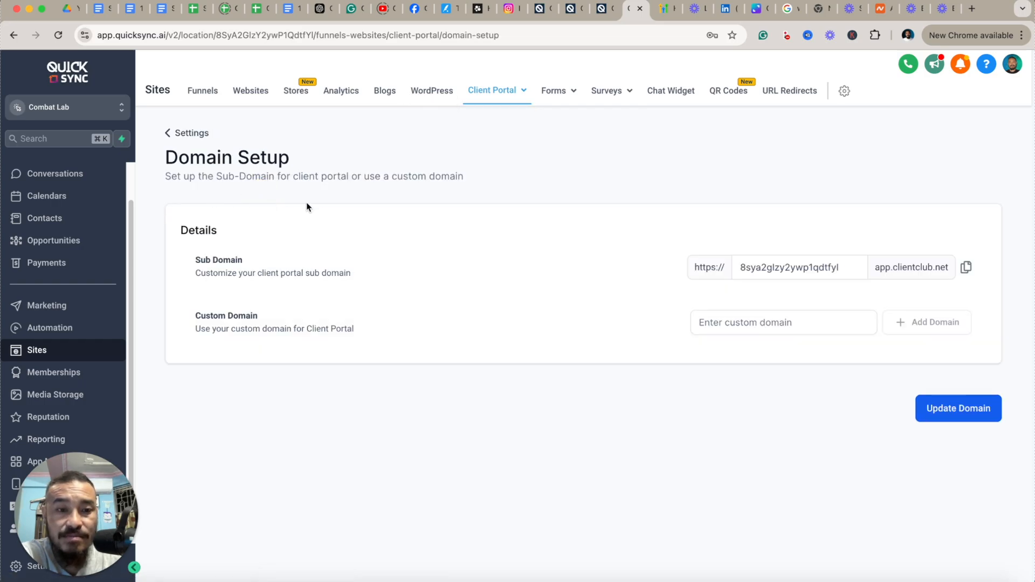
click(735, 322)
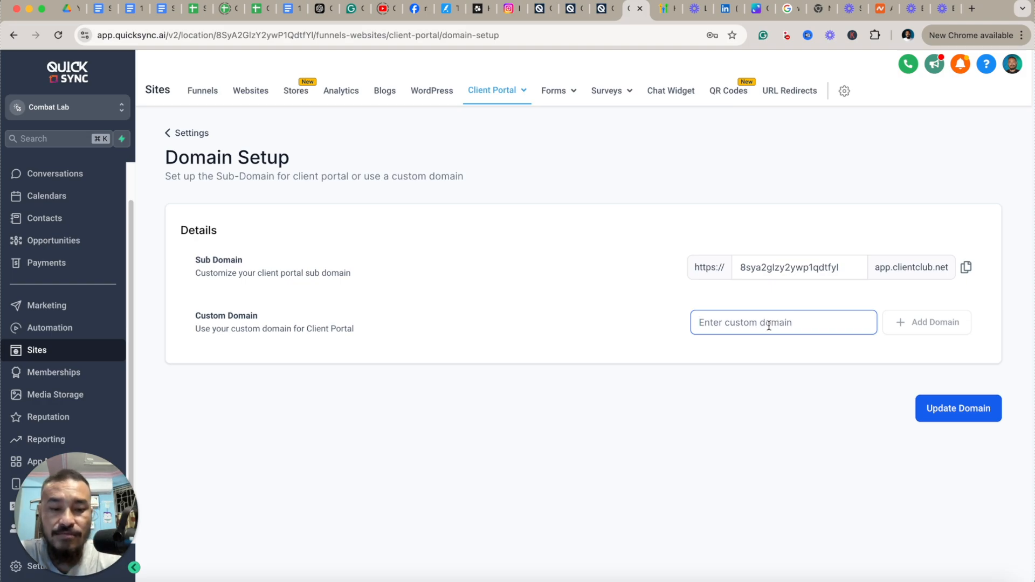
text(club.combat.us)
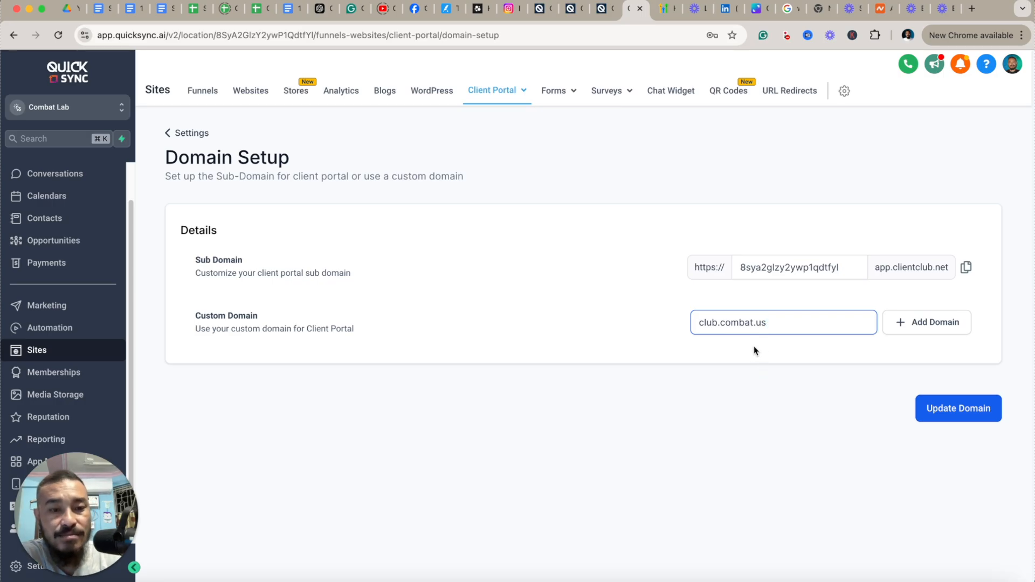
click(911, 325)
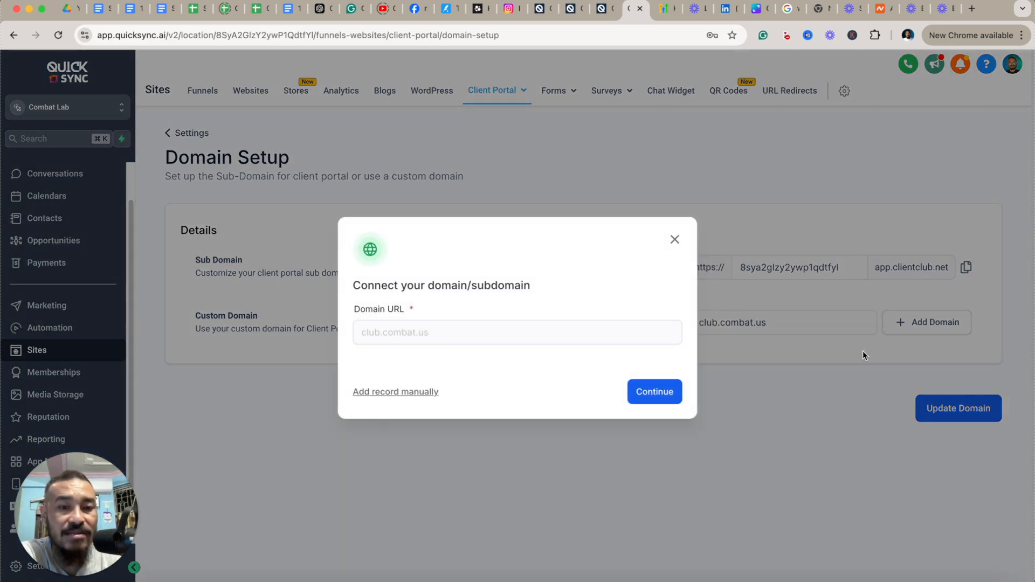
click(660, 393)
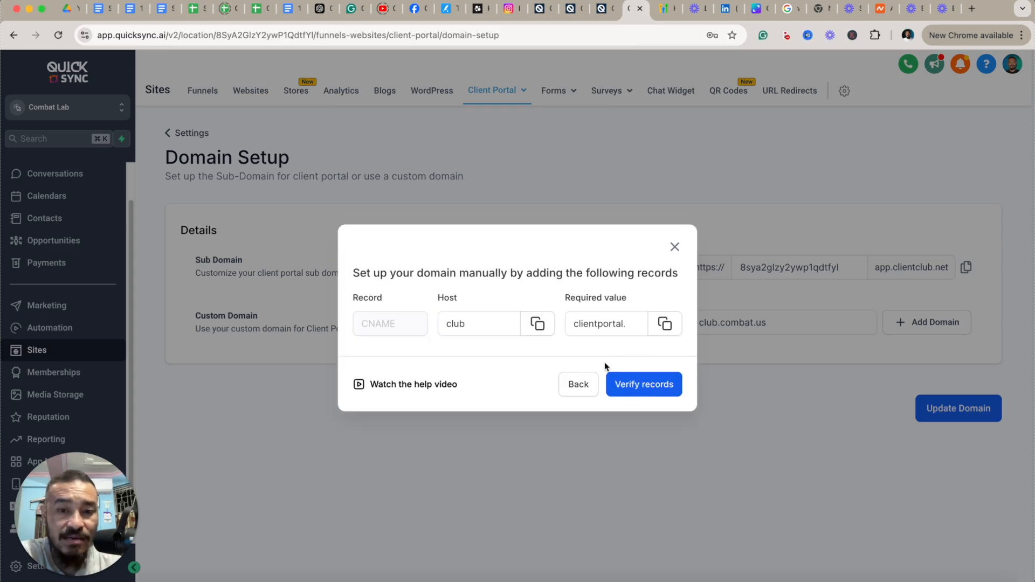
Step: Check the CNAME record's host and required value, and copy the host value "club"
click(461, 318)
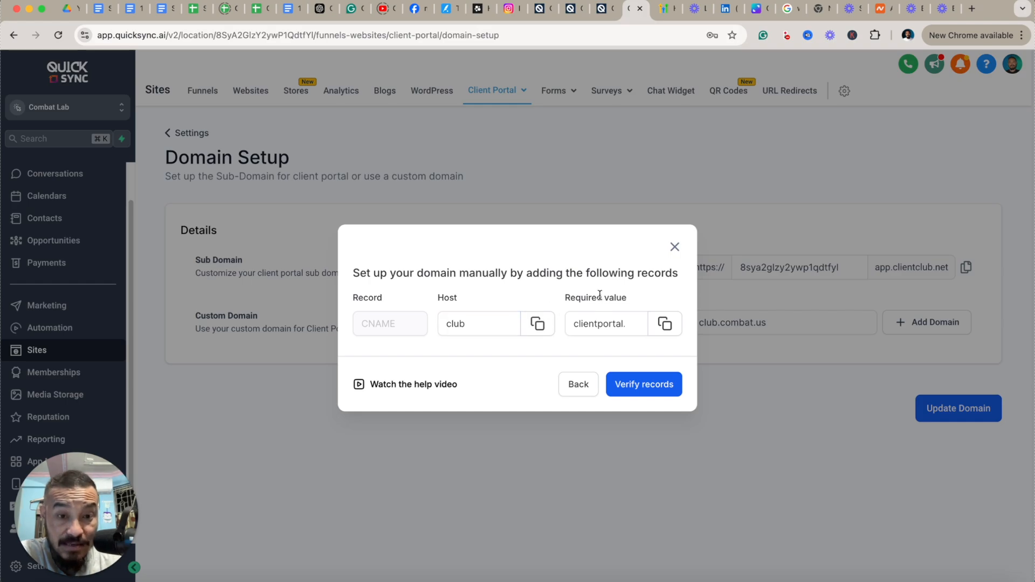
click(636, 319)
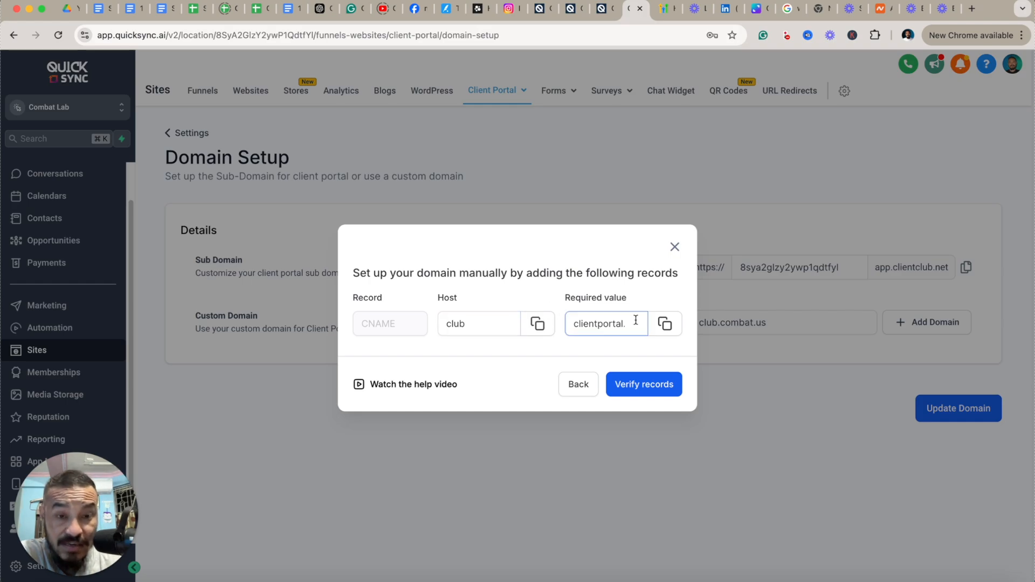
click(538, 324)
Step: Switch to Namecheap and examine the host records in the Advanced DNS settings of combatlab.us
click(881, 9)
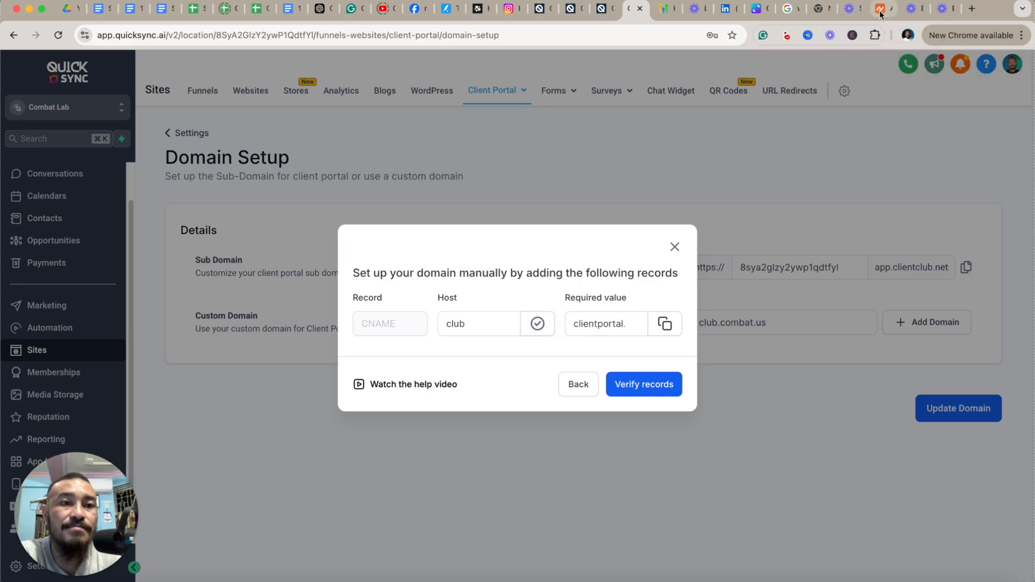
scroll(655, 347, down, 3)
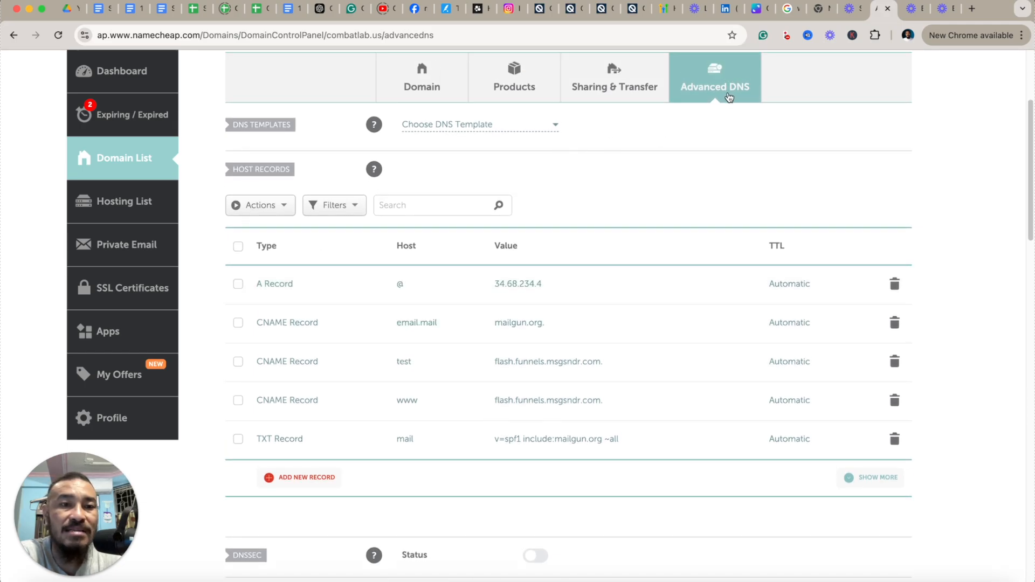
scroll(669, 281, down, 1)
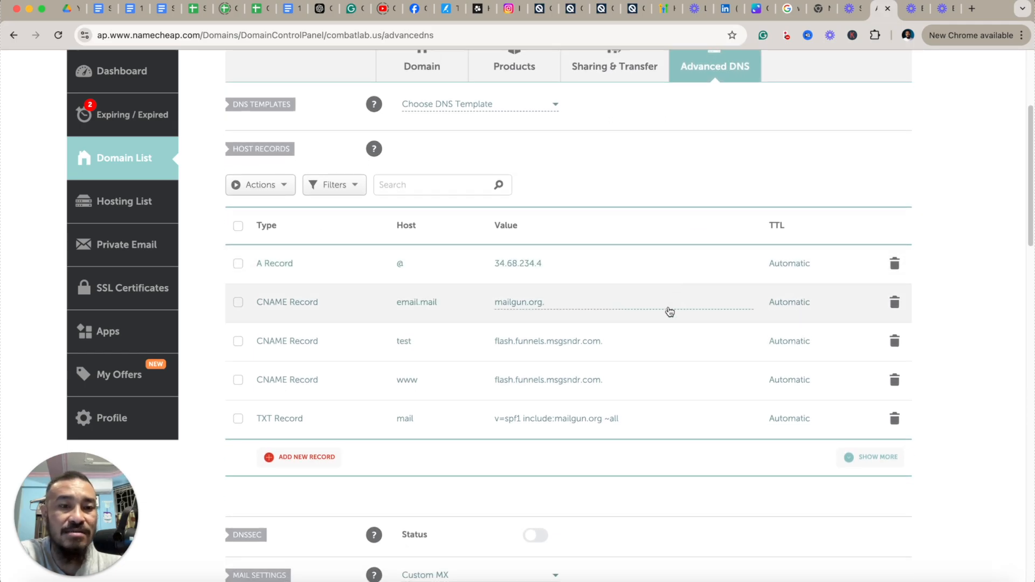
scroll(668, 310, down, 2)
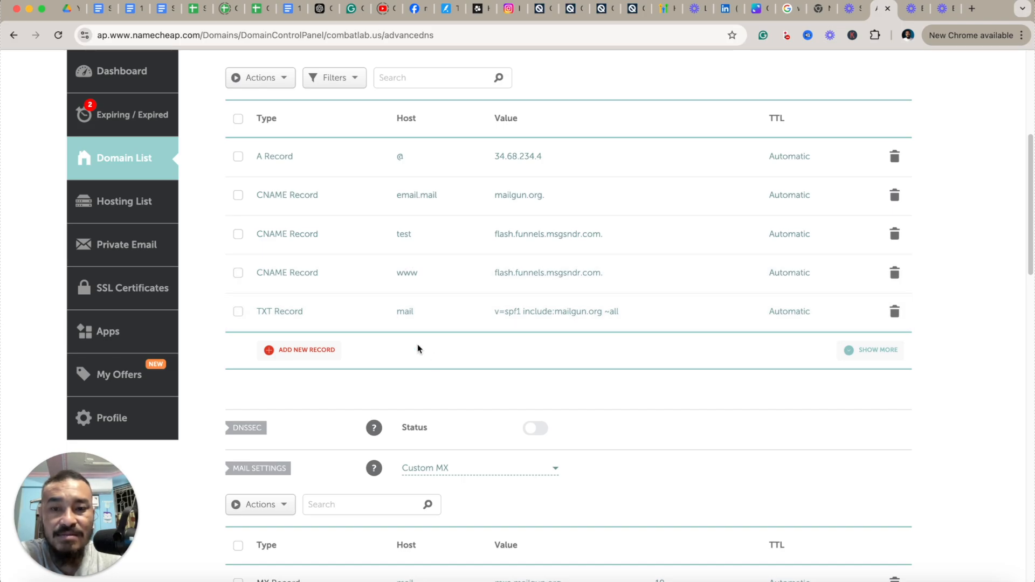
scroll(416, 348, up, 2)
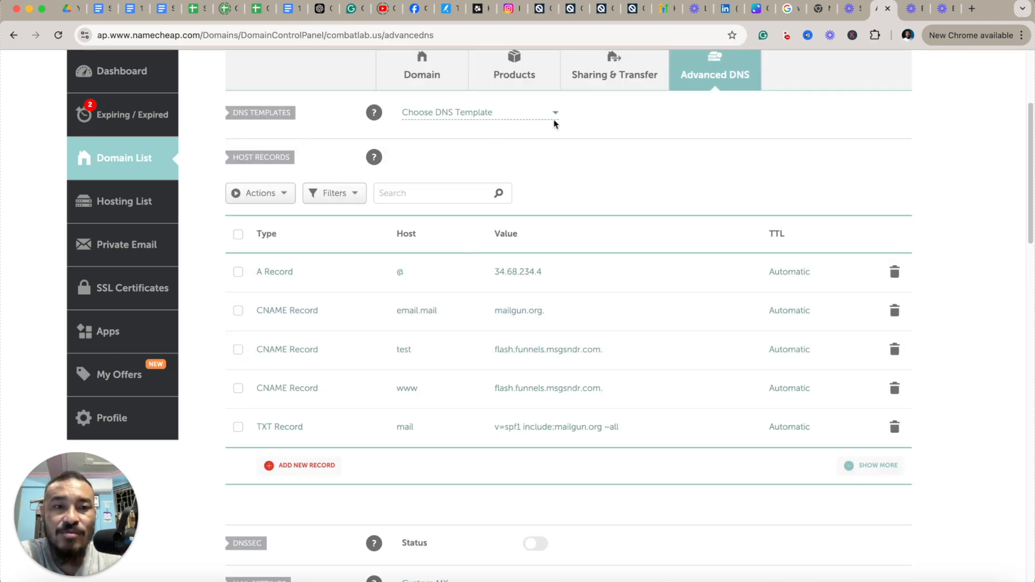
Step: Add a new CNAME host record for combatlab.us with the host "club"
scroll(594, 261, down, 3)
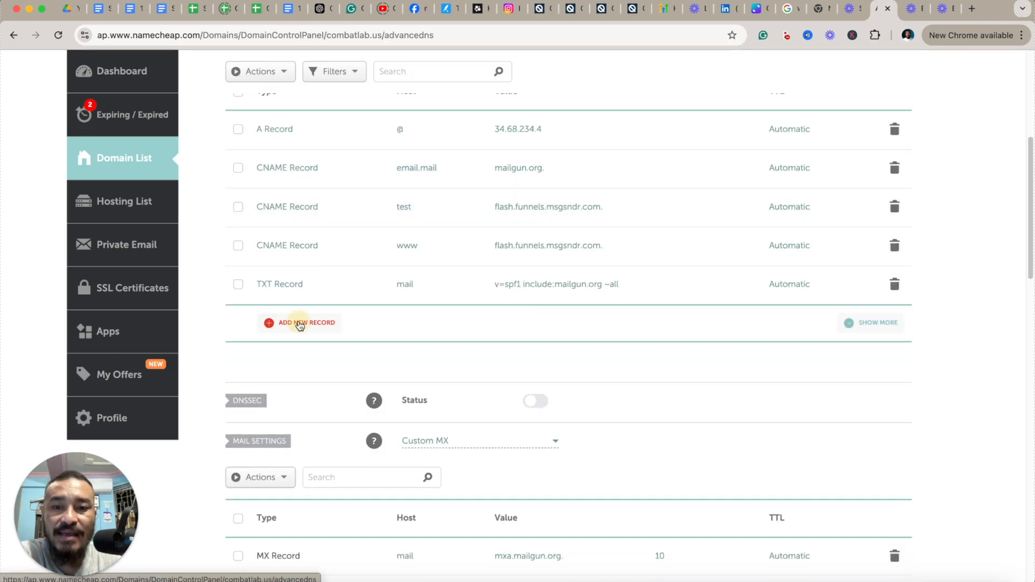
click(300, 321)
scroll(326, 362, down, 2)
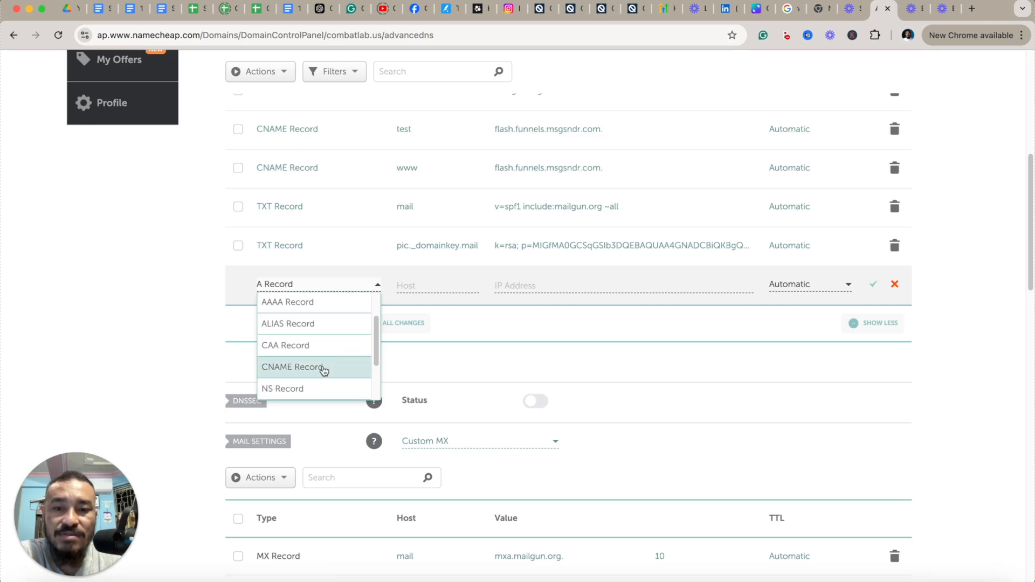
click(318, 368)
click(421, 286)
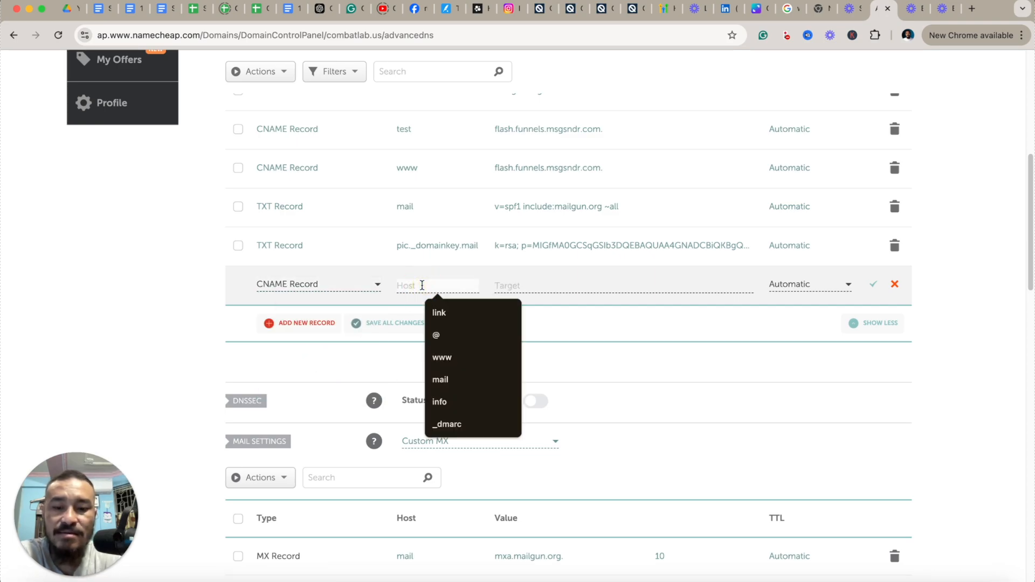
text(club)
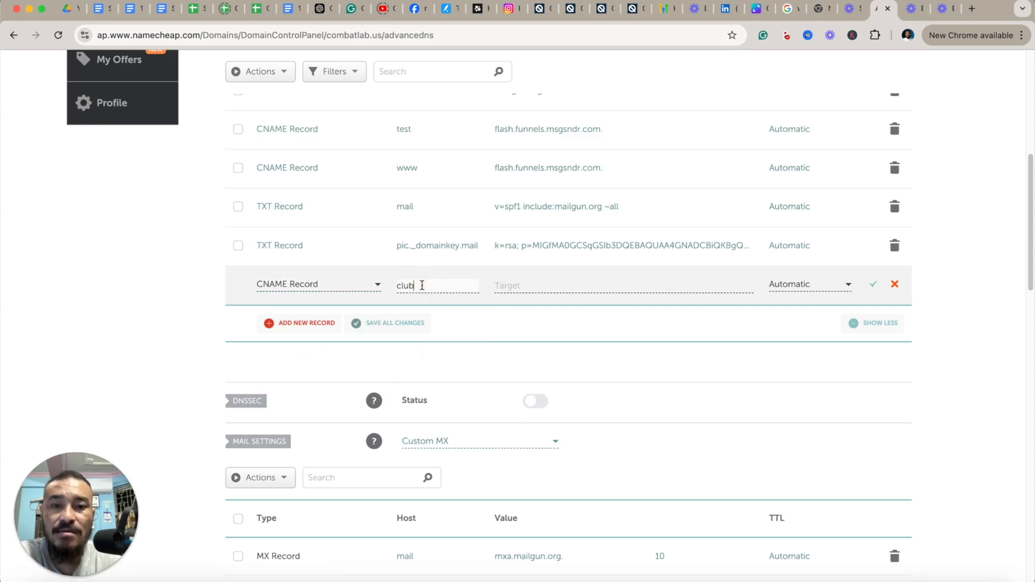
Step: Copy the required value from QuickSync's domain setup, enter clientportal.ludicrous.cloud as the CNAME record's target in Namecheap, and save the record
click(628, 8)
click(673, 324)
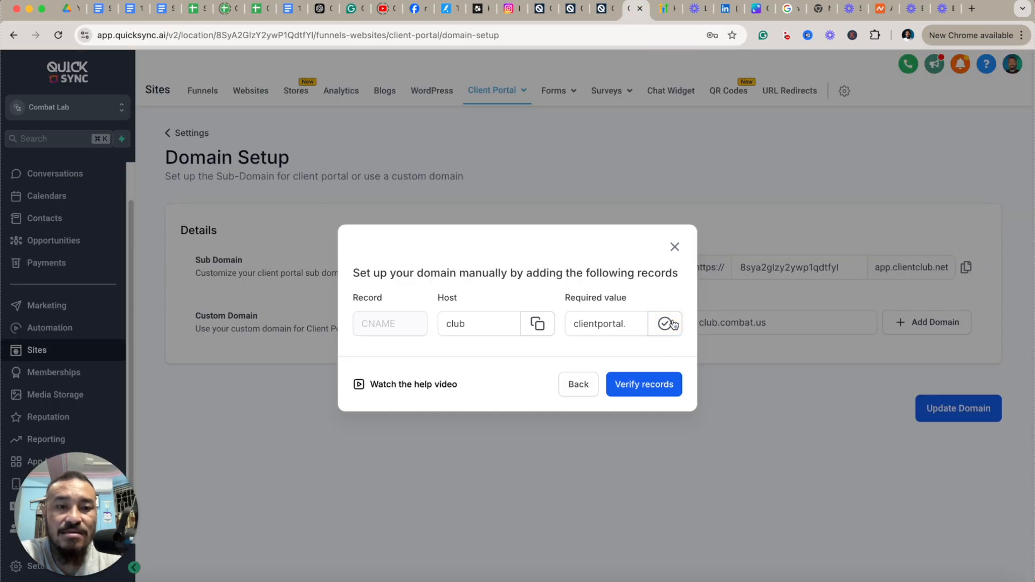
click(879, 8)
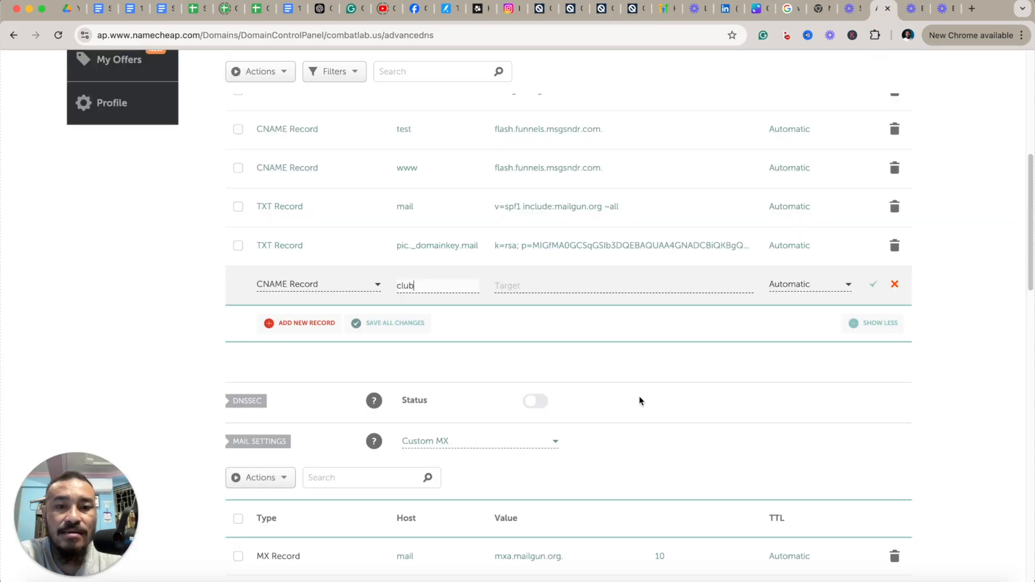
click(532, 285)
key(super+v)
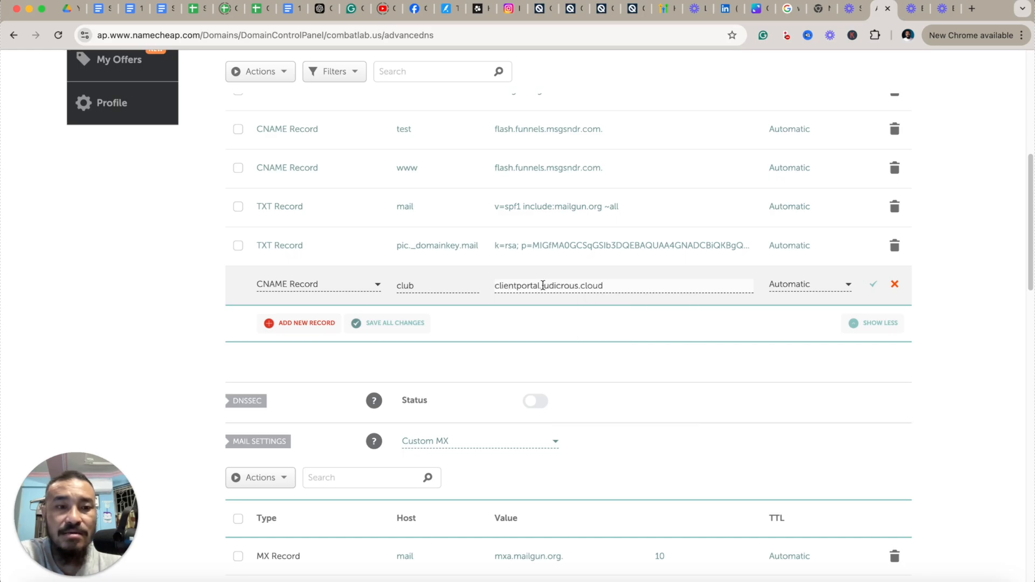
click(872, 286)
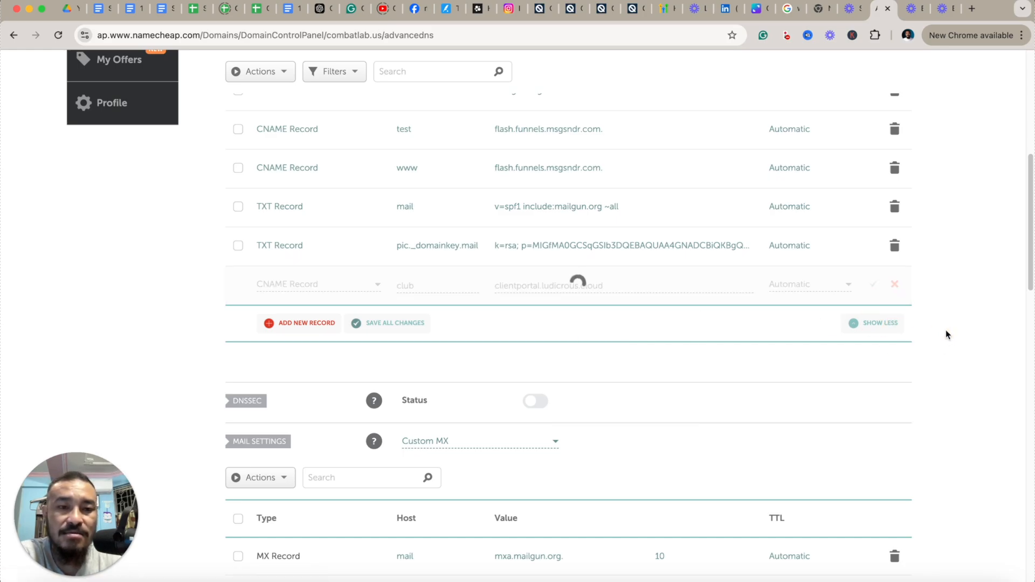
Step: Switch back to QuickSync, try to verify the DNS records for club.combat.us, and dismiss the notification
click(635, 9)
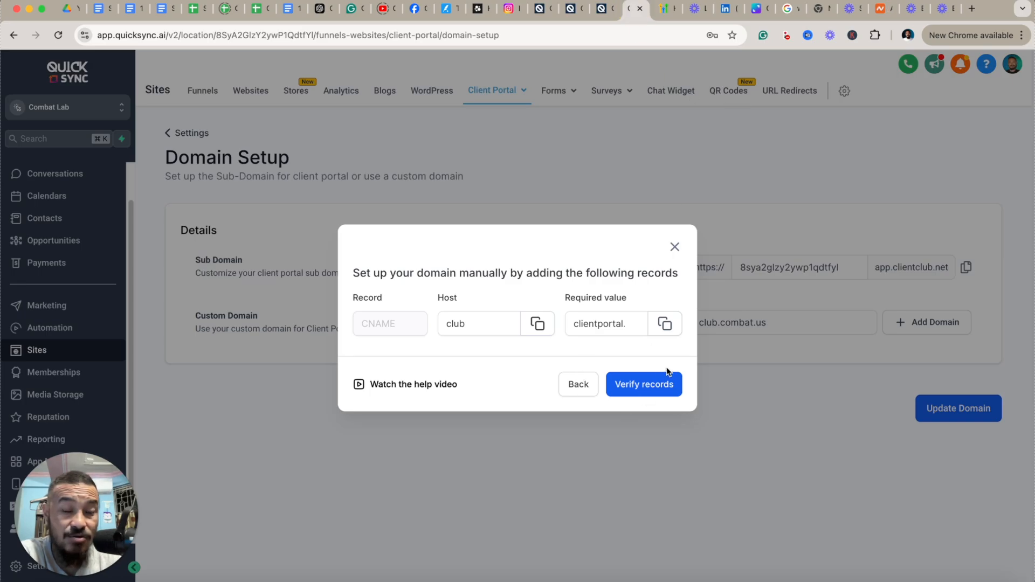
click(645, 388)
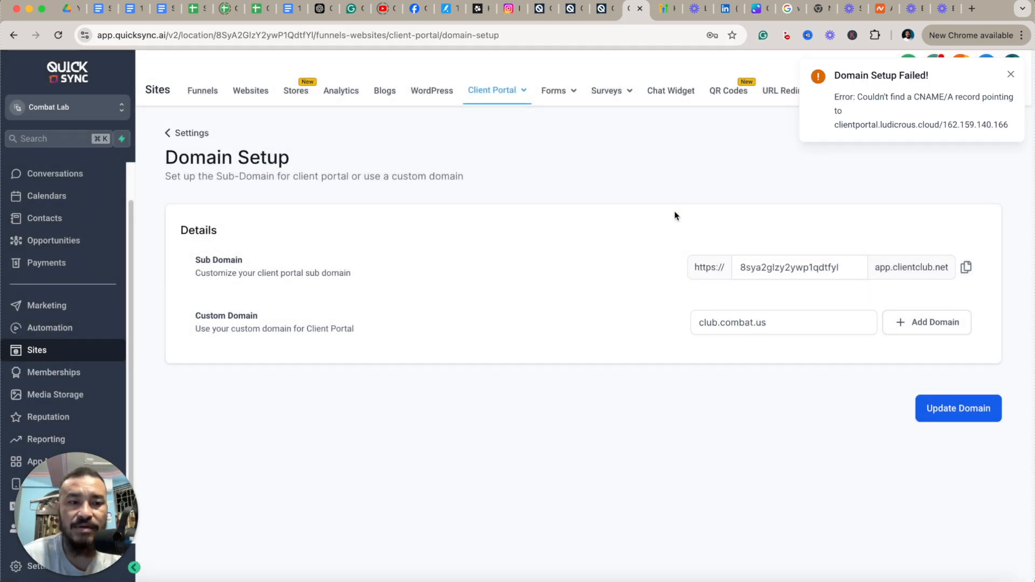
click(1011, 74)
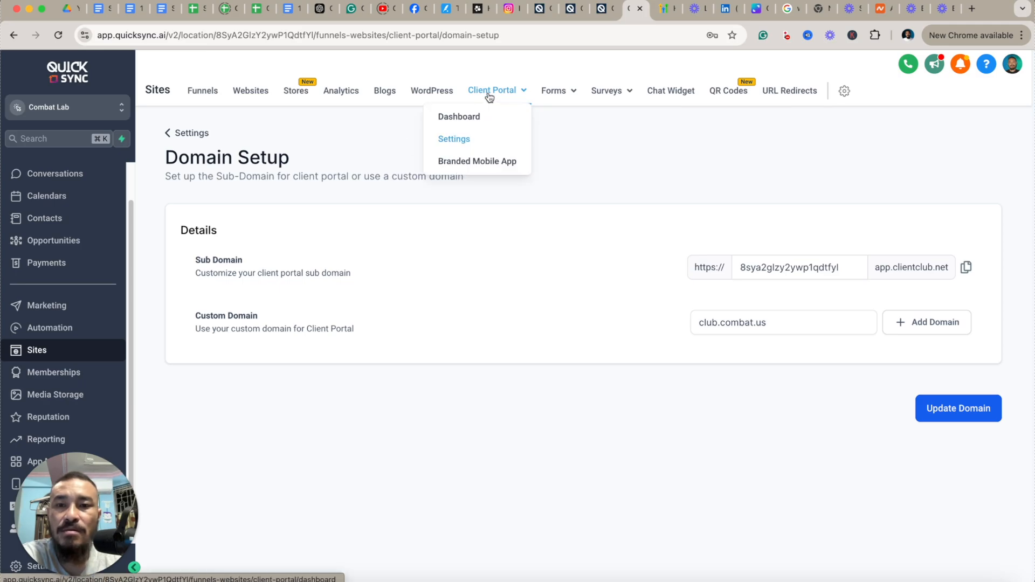
Step: Return to the Client Portal settings, open Branding, and set the portal name to "MMA Training Online"
click(202, 135)
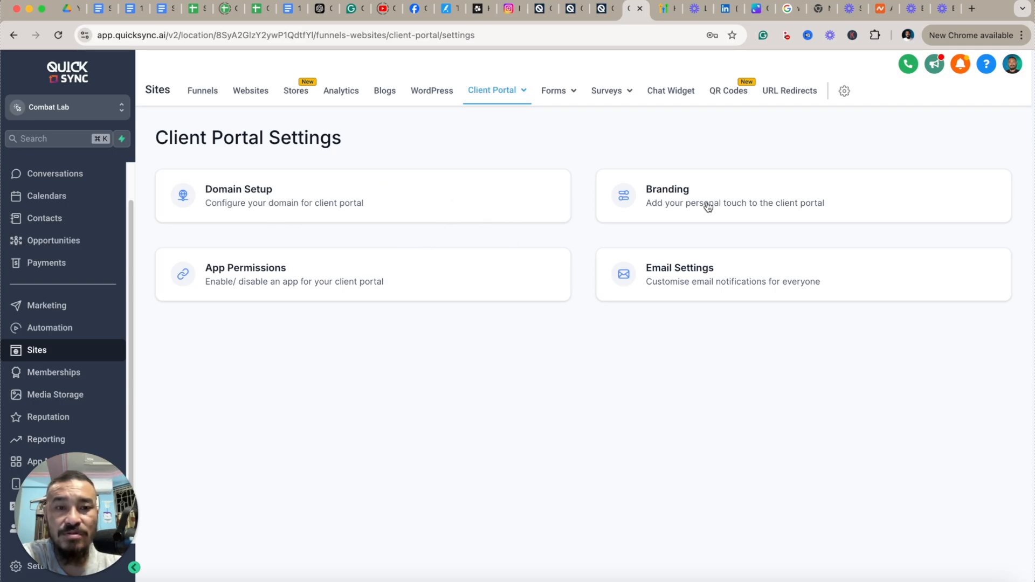
click(728, 204)
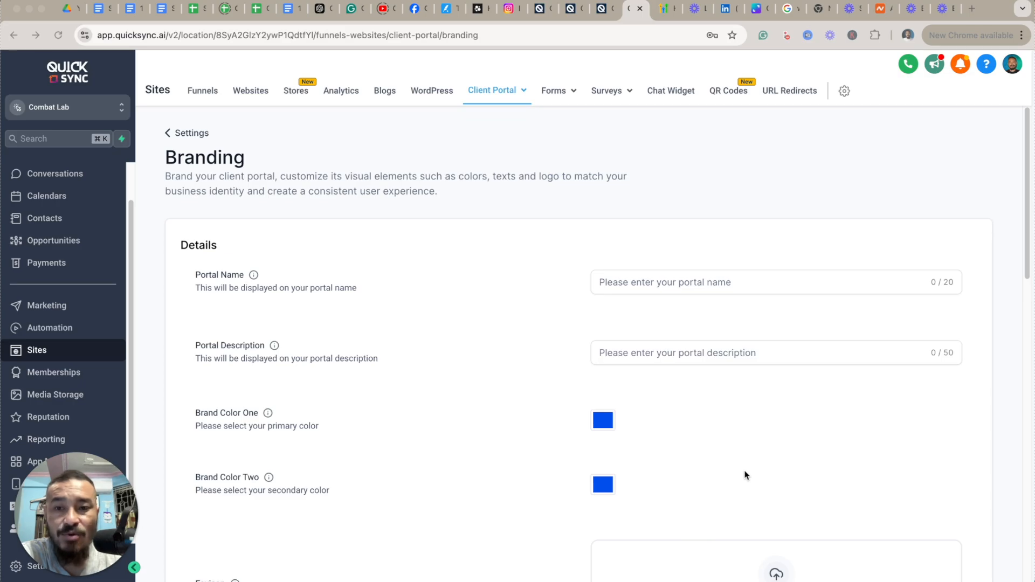
scroll(746, 475, down, 1)
scroll(746, 475, up, 1)
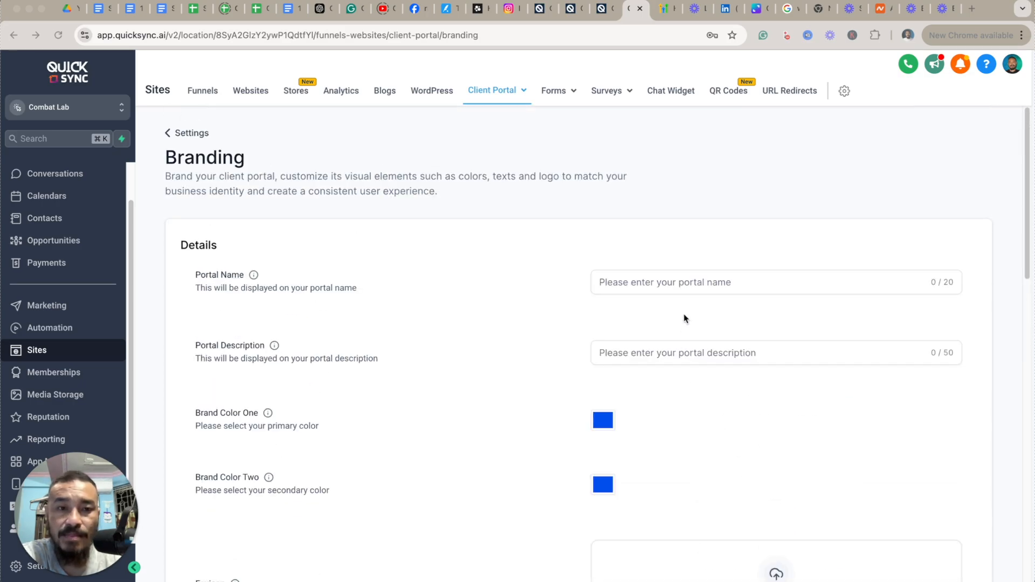
click(669, 282)
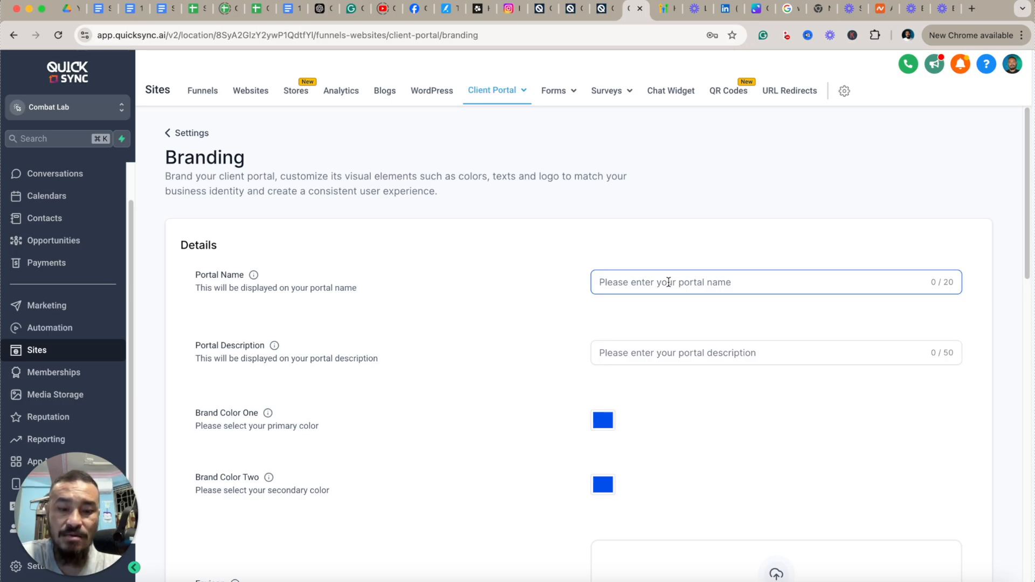
text(MMA Training Oonline)
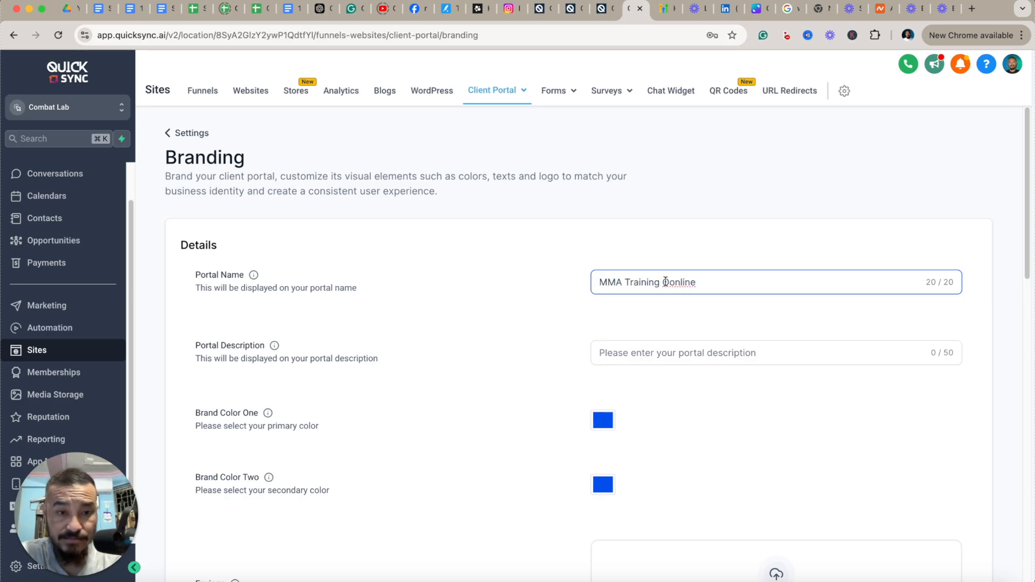
scroll(614, 347, down, 1)
click(638, 341)
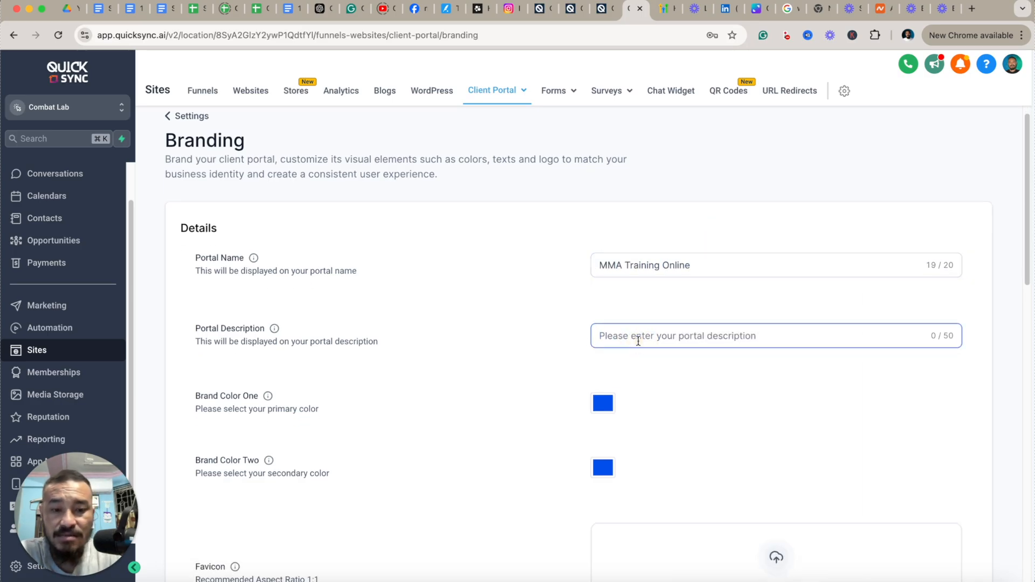
text(jj)
key(BackSpace)
key(BackSpace)
key(BackSpace)
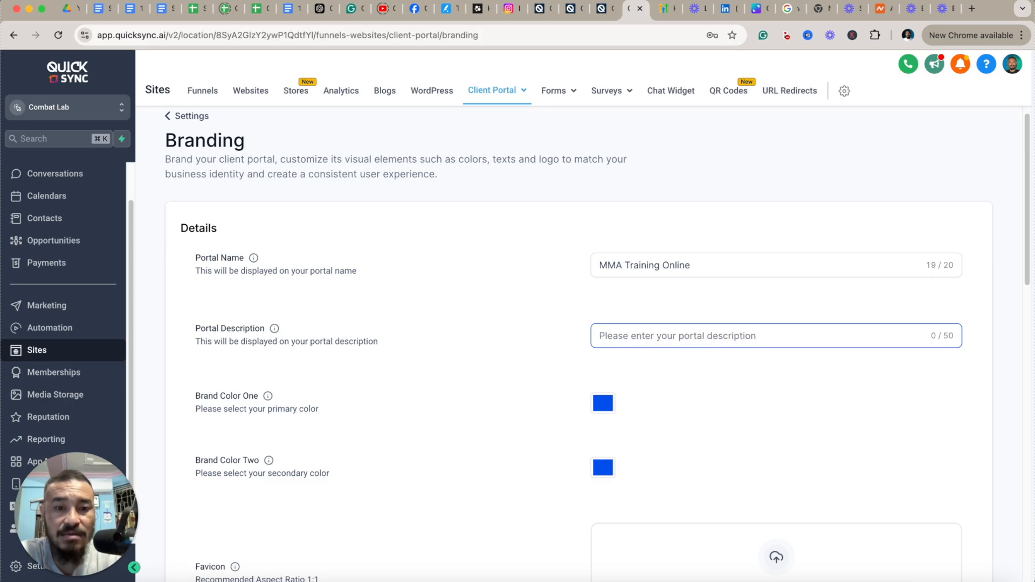
Step: Change Brand Color One, the portal's primary color, to a bright green
scroll(449, 393, down, 3)
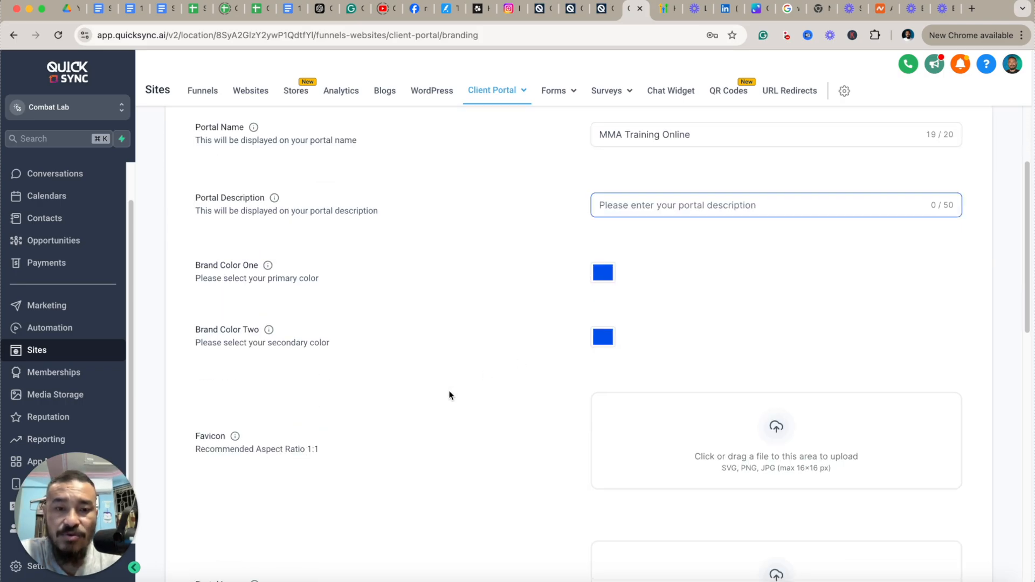
click(608, 275)
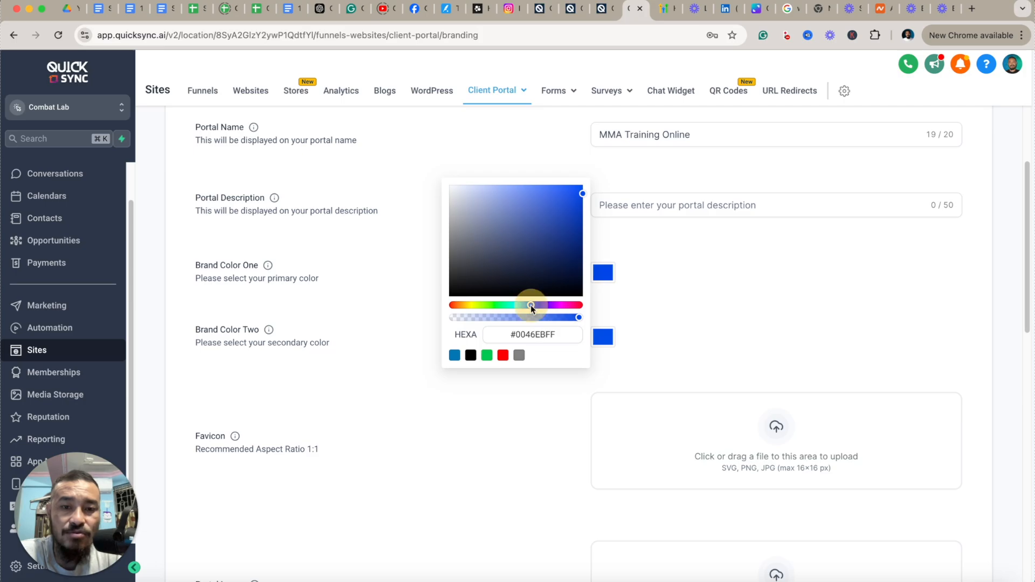
drag(531, 306, 506, 312)
click(711, 301)
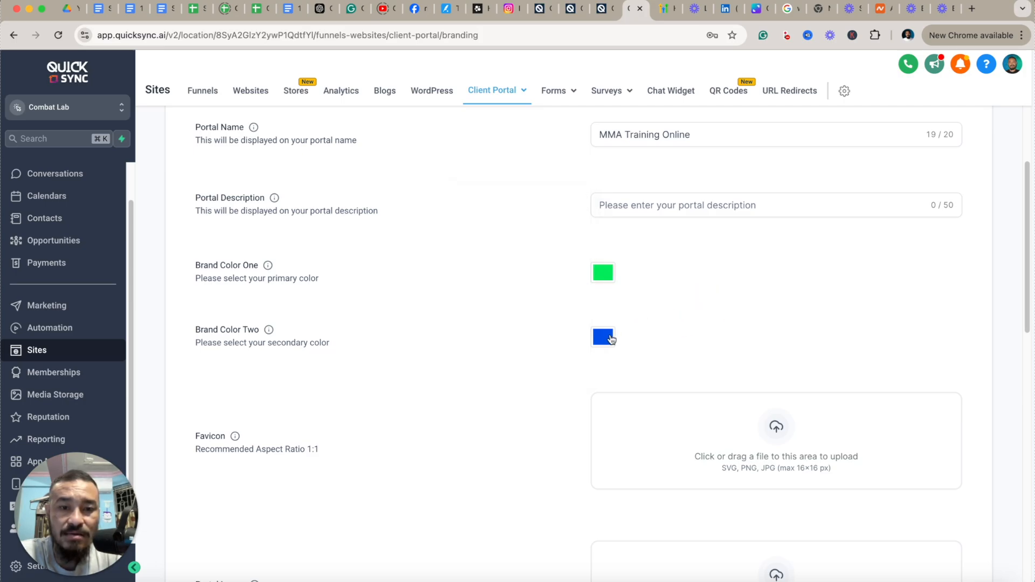
Step: Change Brand Color Two, the portal's secondary color, to a dark green
click(603, 337)
drag(530, 370, 508, 370)
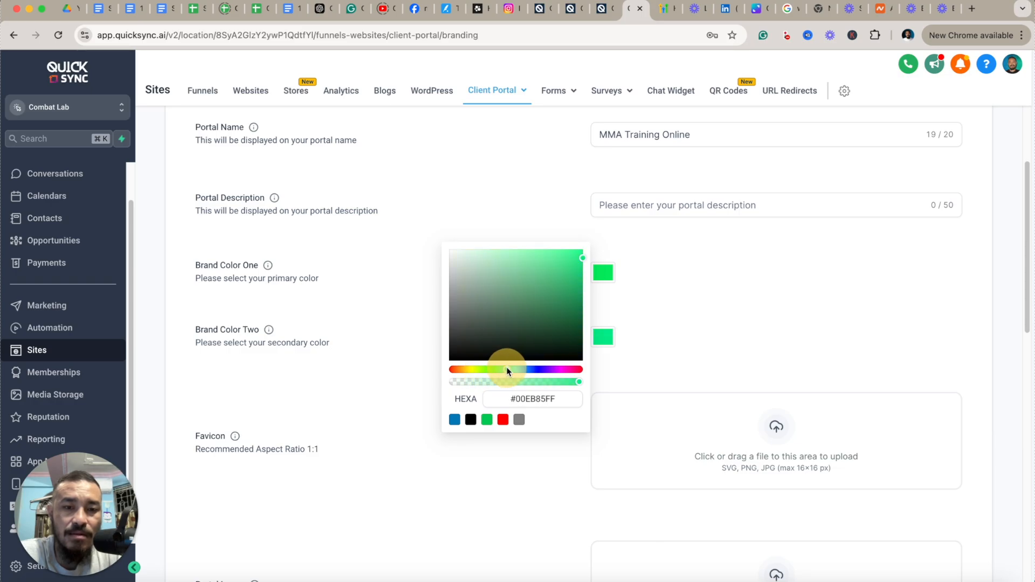
click(569, 294)
click(757, 294)
Step: Browse the Branding folder's image files for the favicon upload, and close the file selection without choosing one
scroll(617, 360, down, 2)
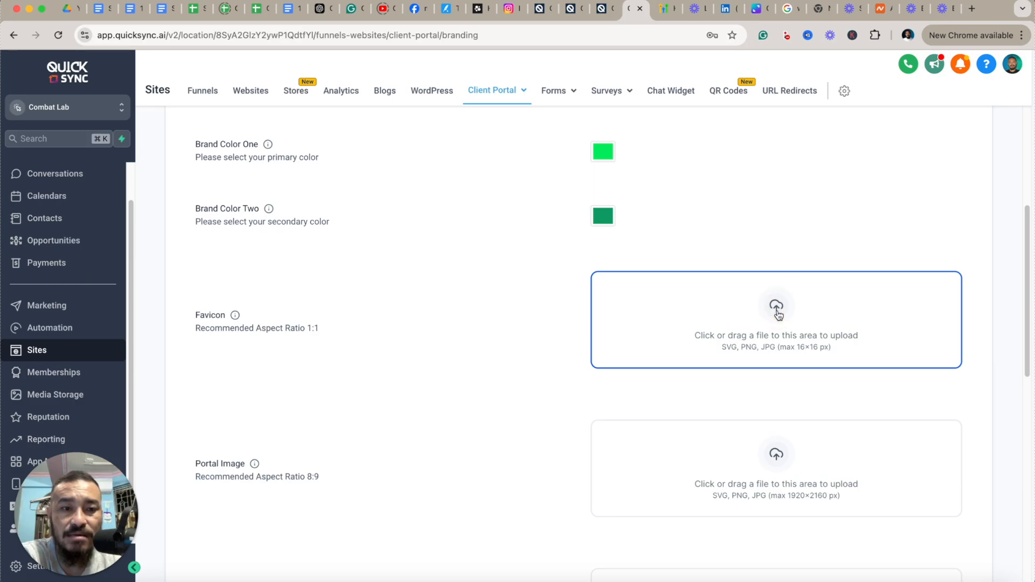
click(778, 315)
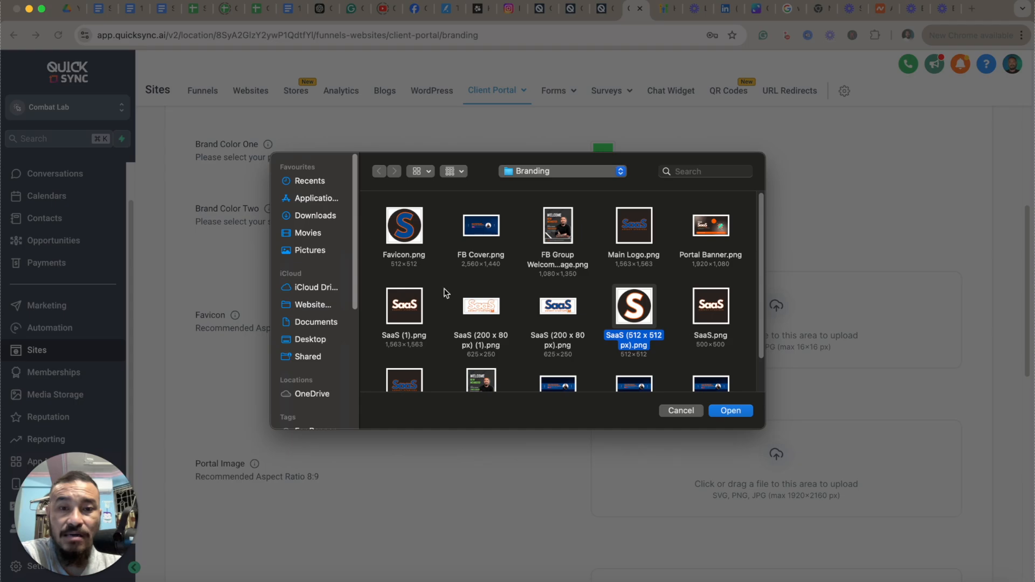
click(676, 412)
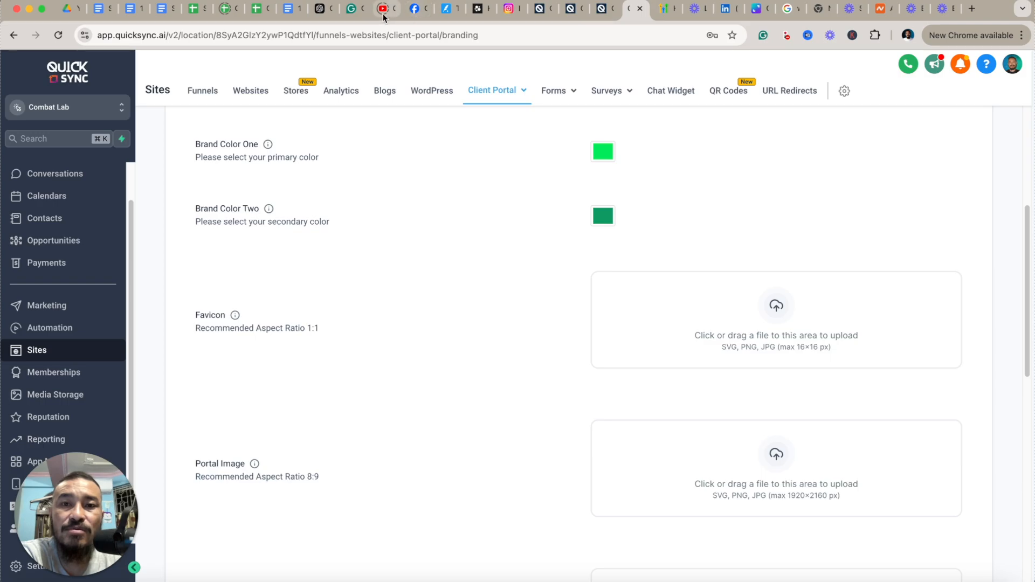
click(781, 323)
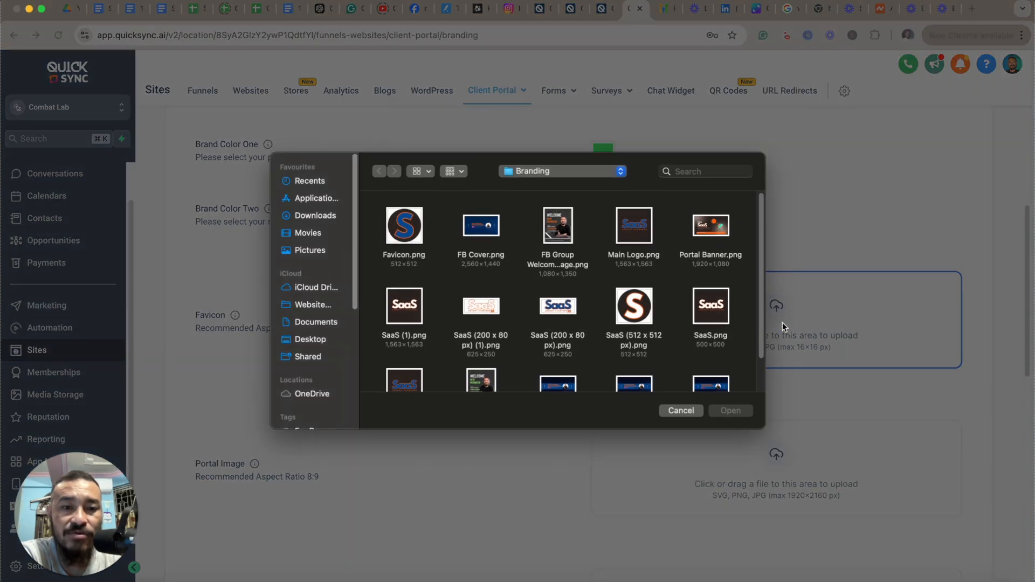
click(863, 210)
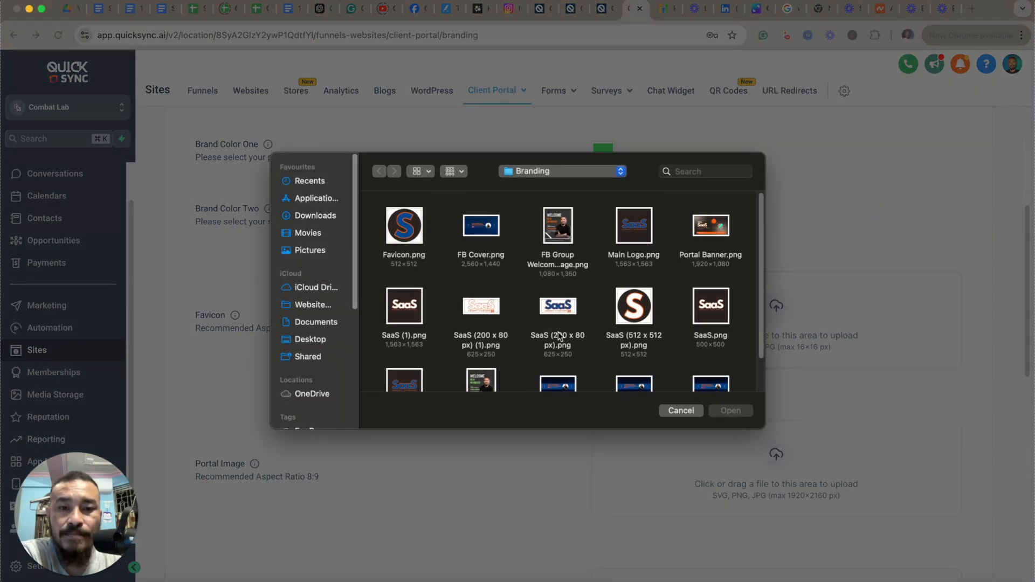
click(683, 412)
Step: View the available files for the portal image upload, and cancel the selection
scroll(596, 370, down, 3)
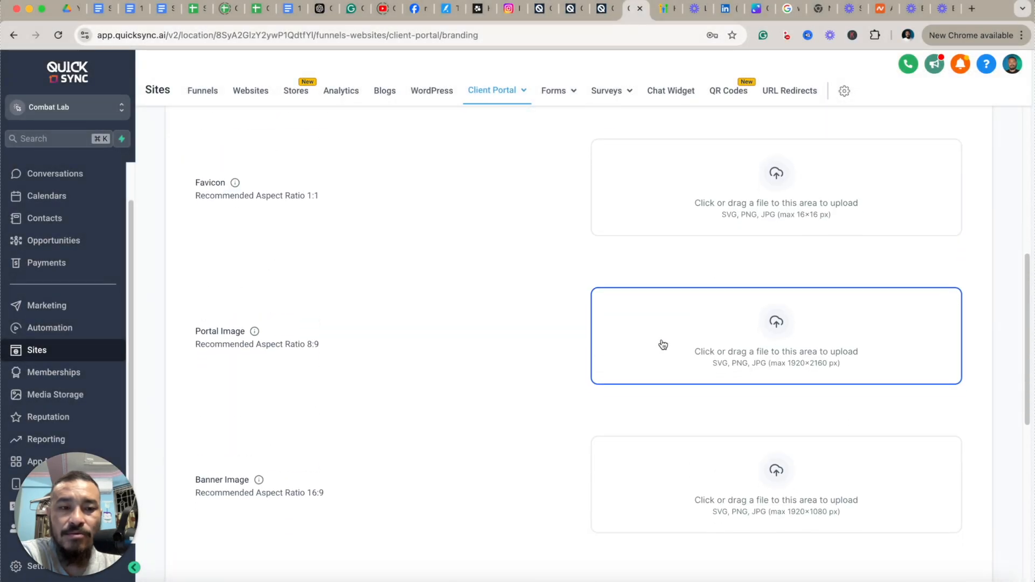
click(787, 324)
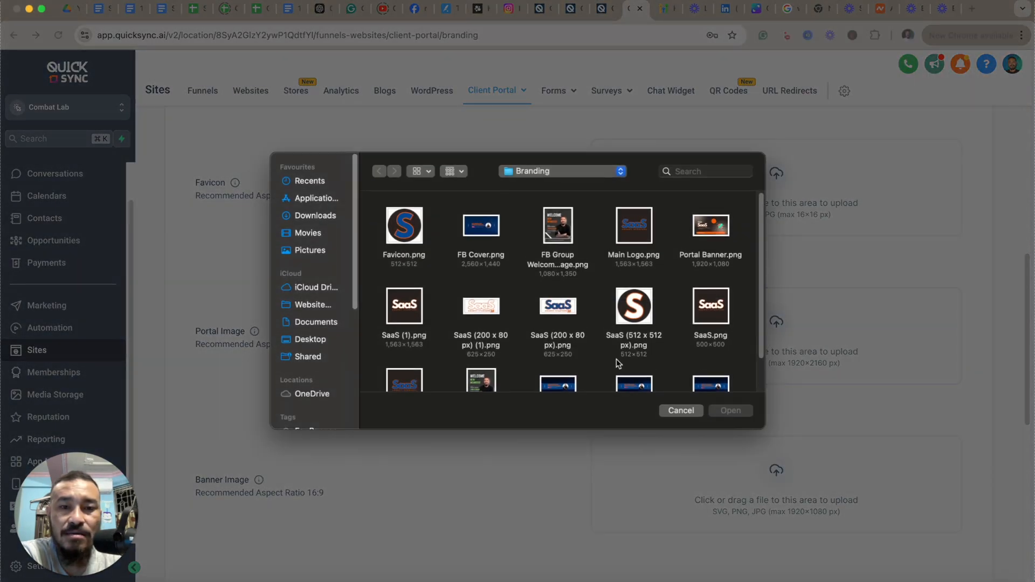
click(681, 410)
Step: Examine the size requirements of the portal, banner and logo images, and briefly view the files for the logo upload
scroll(534, 370, down, 5)
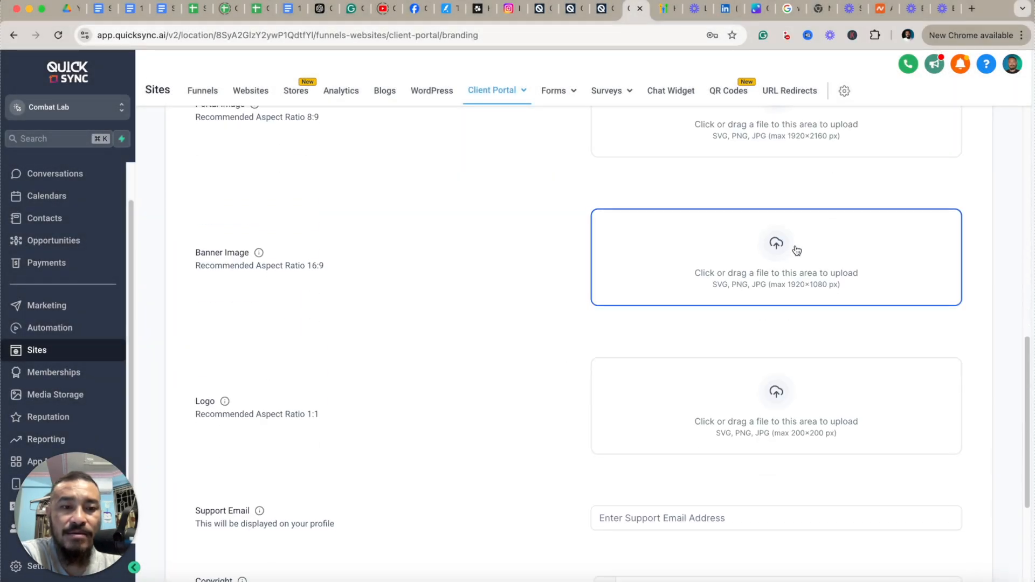
scroll(589, 240, up, 3)
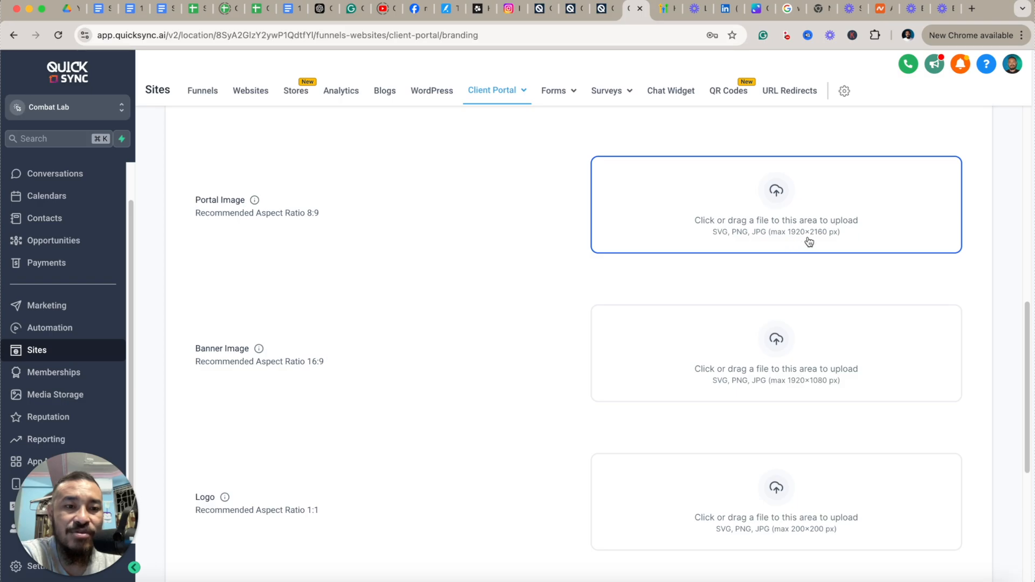
scroll(814, 277, down, 2)
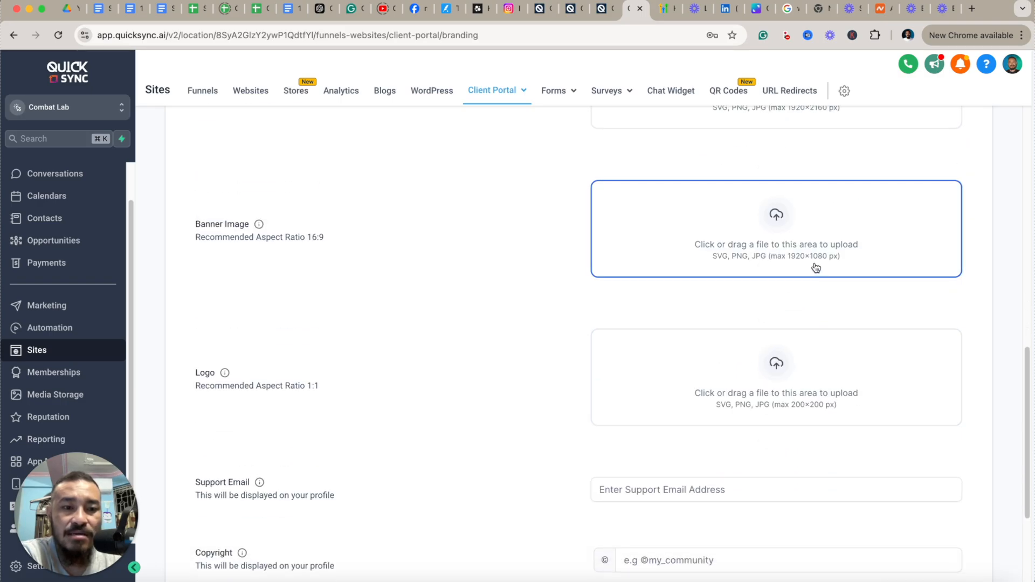
scroll(521, 295, down, 2)
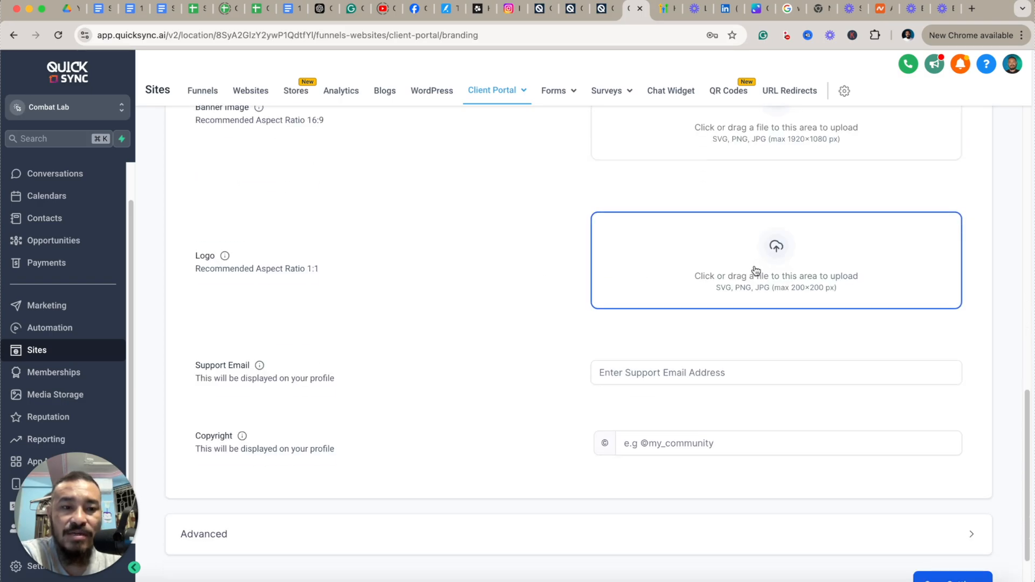
click(768, 257)
click(682, 409)
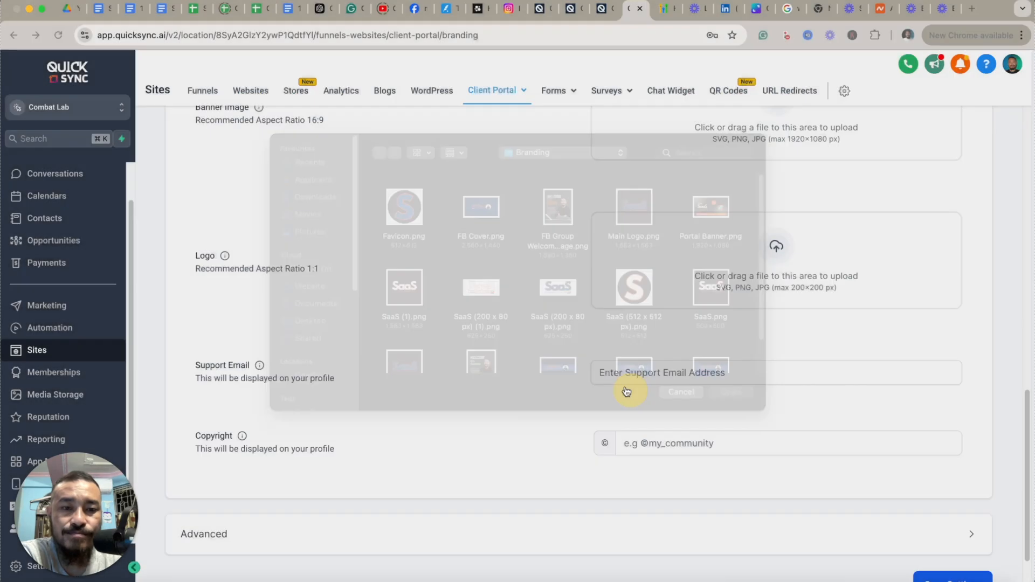
Step: Enter QuickSync as the portal's copyright text, leaving the support email empty
scroll(509, 303, down, 1)
click(693, 327)
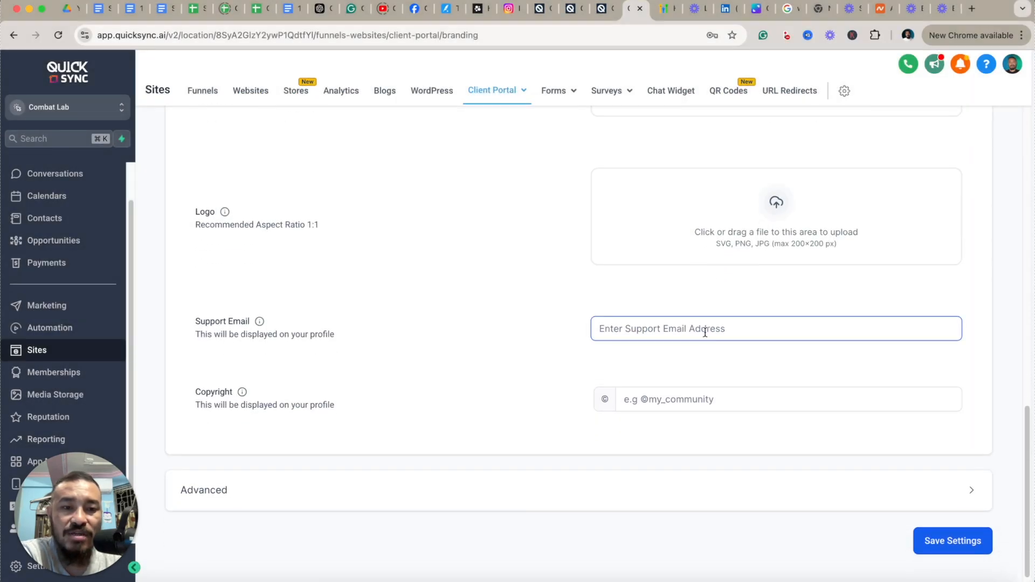
click(695, 400)
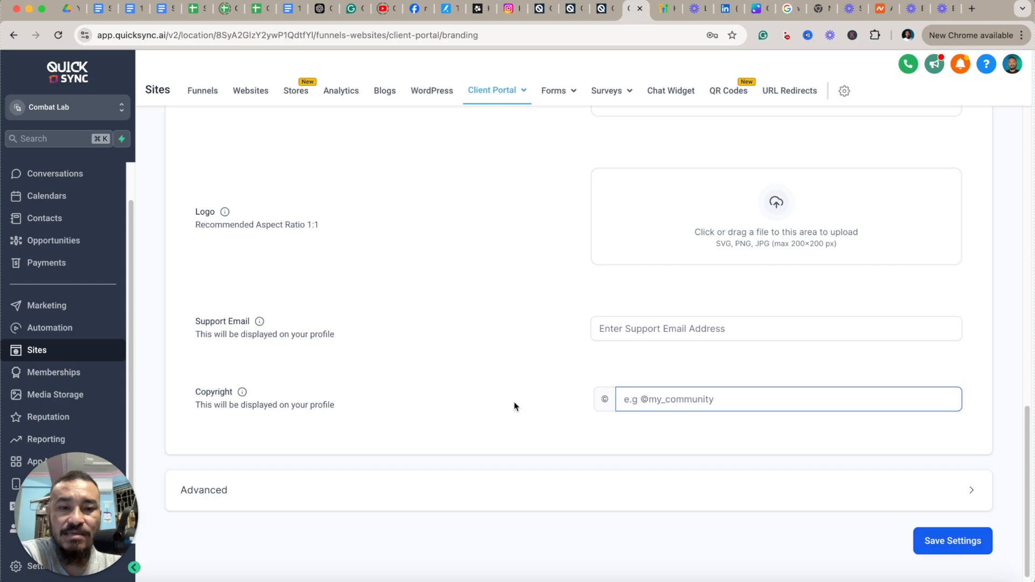
scroll(514, 404, down, 1)
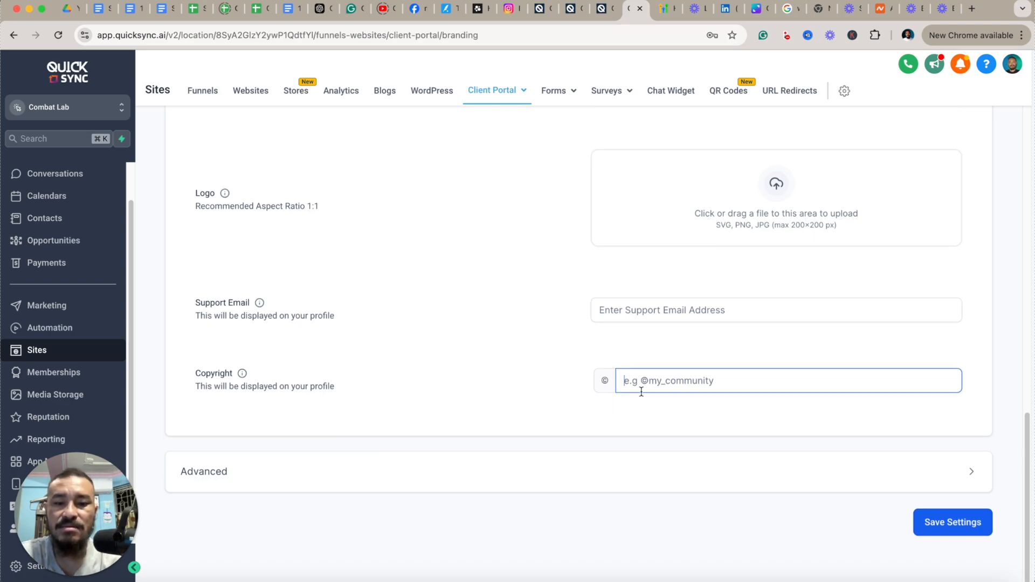
text(Quick)
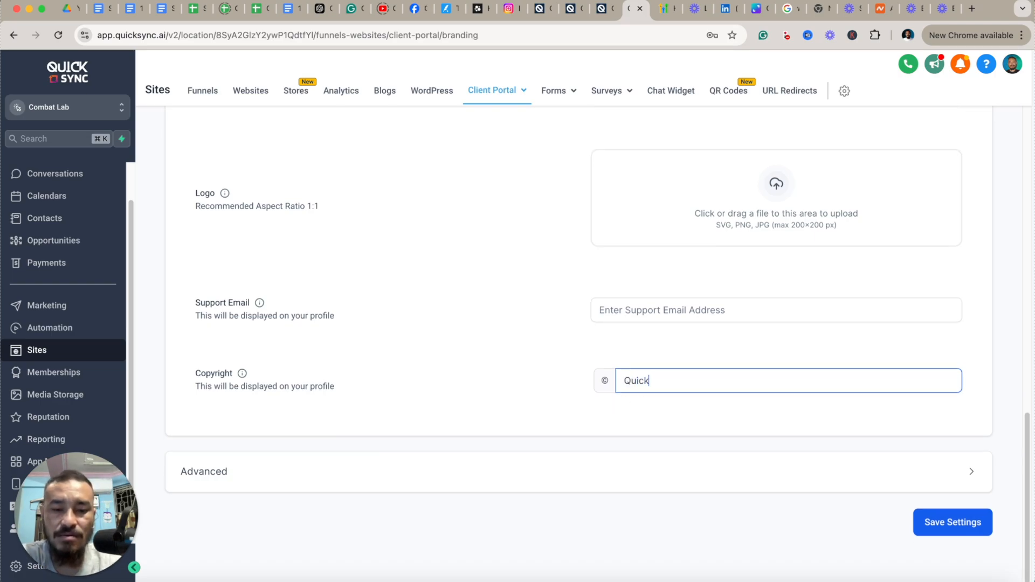
text(Sync)
Step: Expand the advanced branding options, look through the custom JS, custom CSS and tracking code editors, and save the branding settings
click(951, 479)
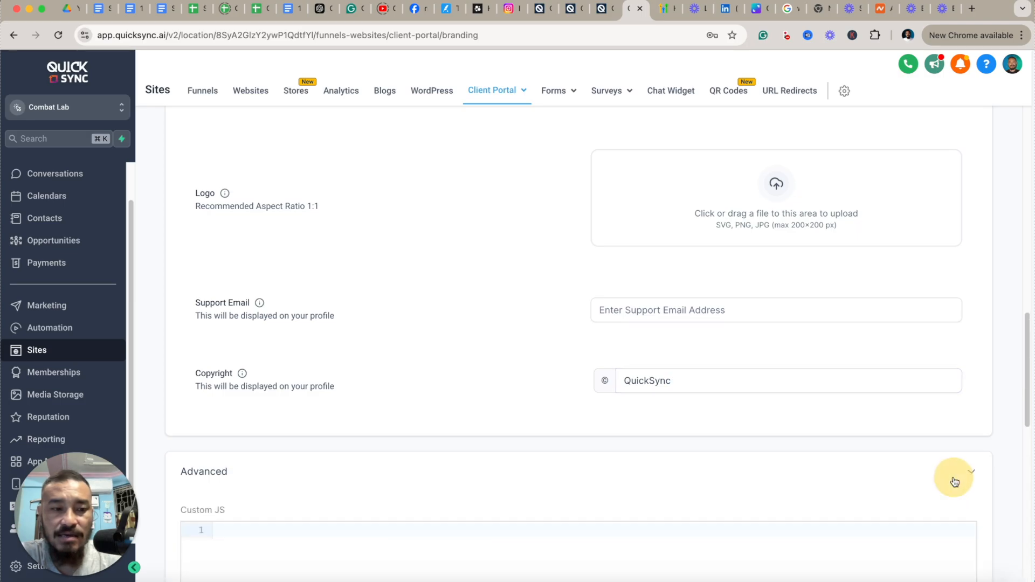
scroll(484, 394, down, 5)
scroll(483, 393, down, 5)
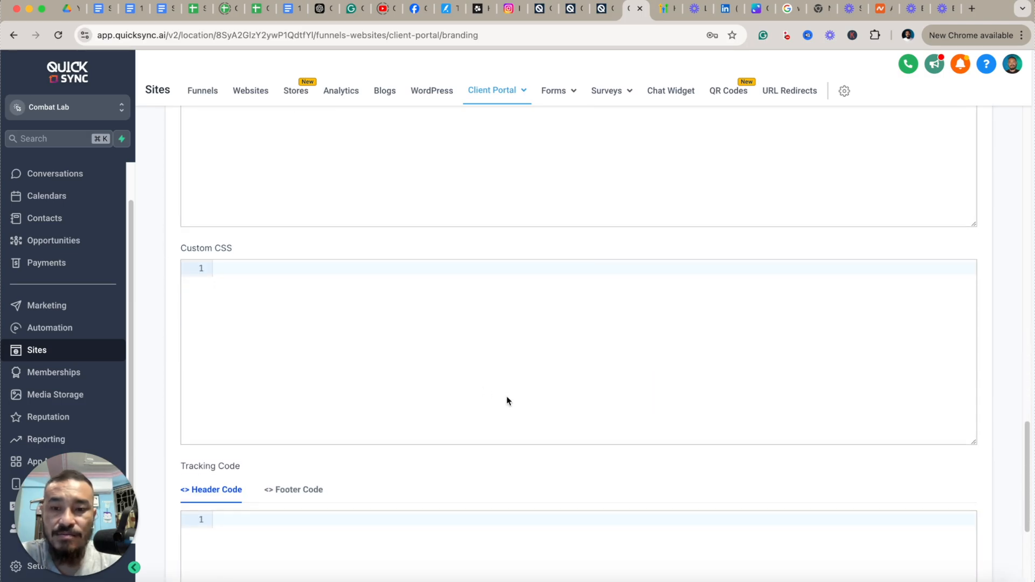
scroll(507, 399, down, 5)
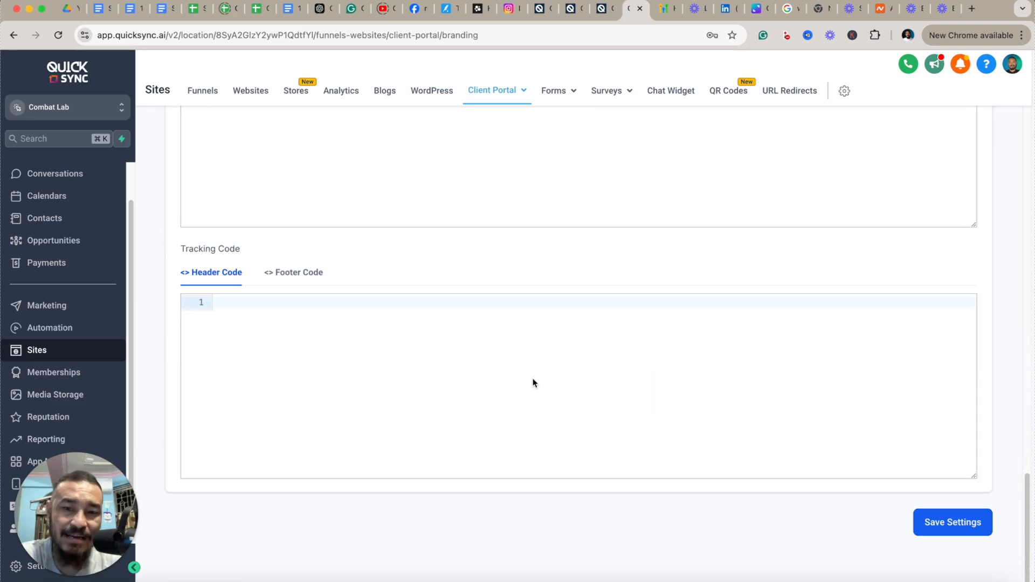
click(236, 312)
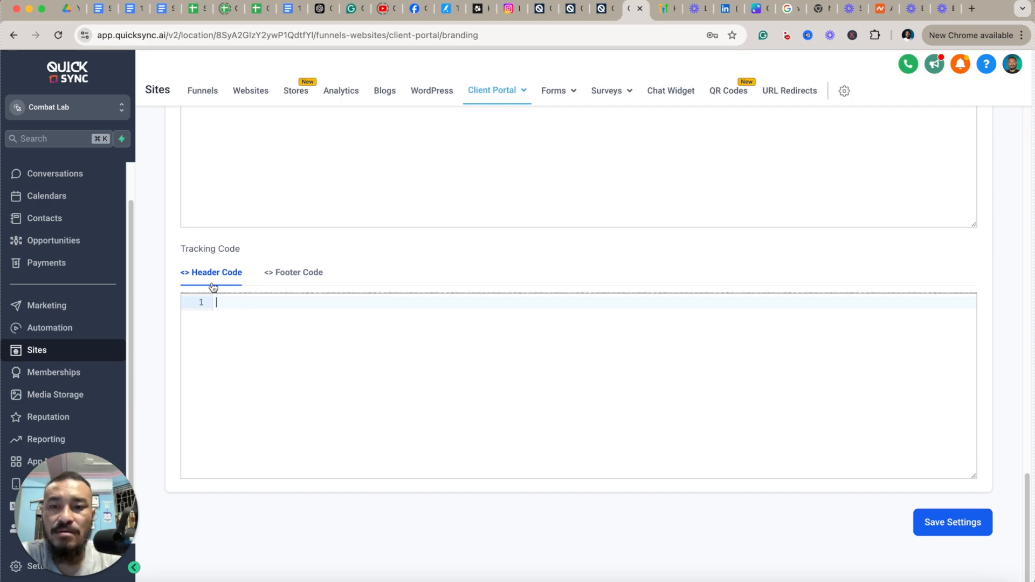
click(955, 529)
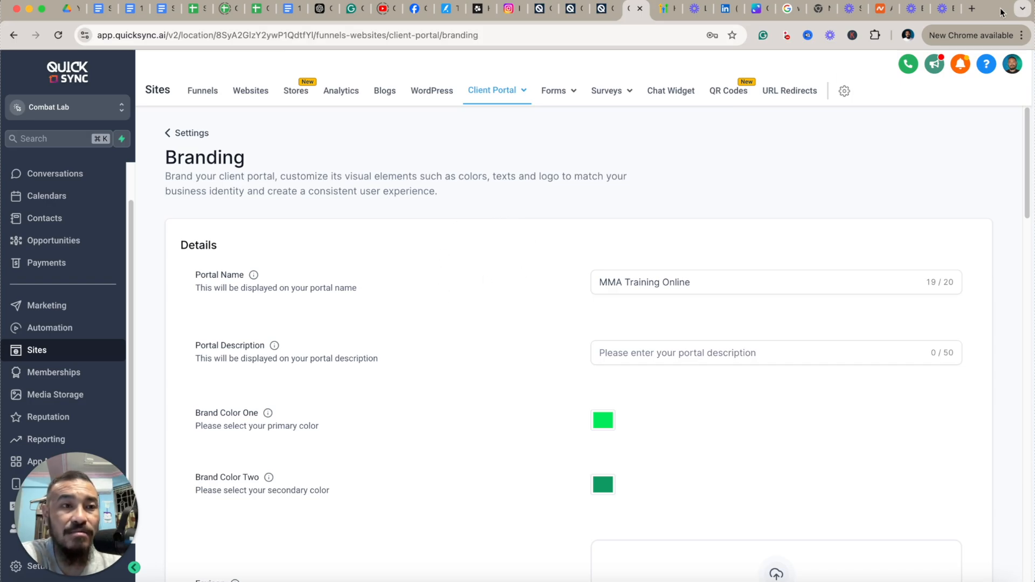
Step: Open club.saasagencystartups.com in a new incognito window to view an example of a branded portal, and minimize that window
click(1022, 35)
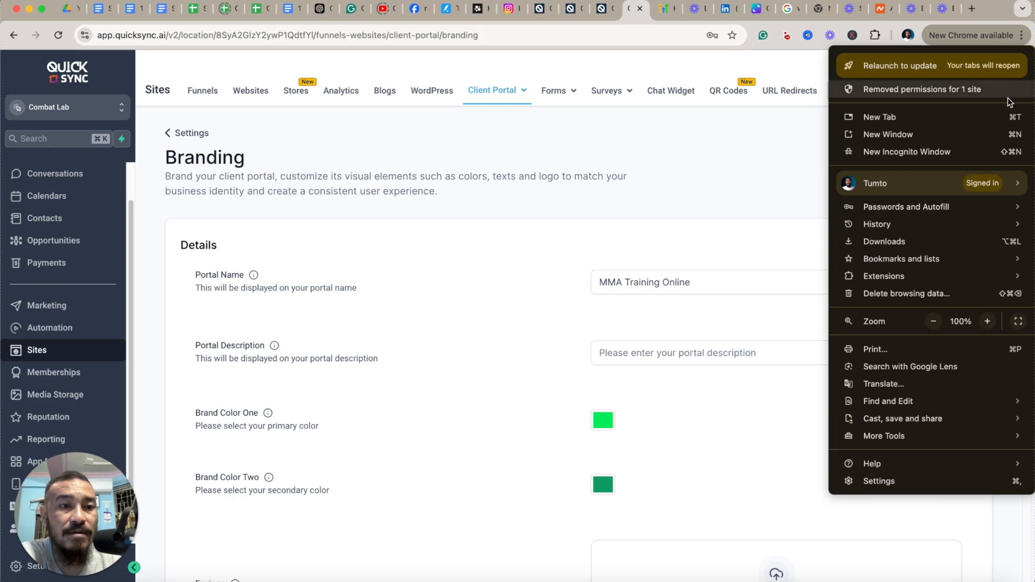
click(951, 148)
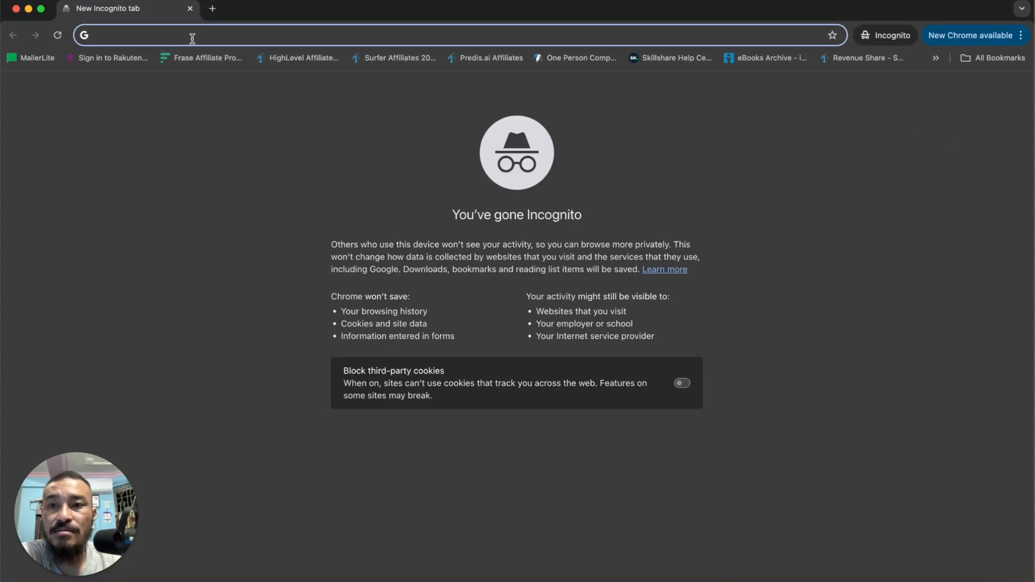
text(go.)
key(BackSpace)
key(BackSpace)
key(BackSpace)
key(BackSpace)
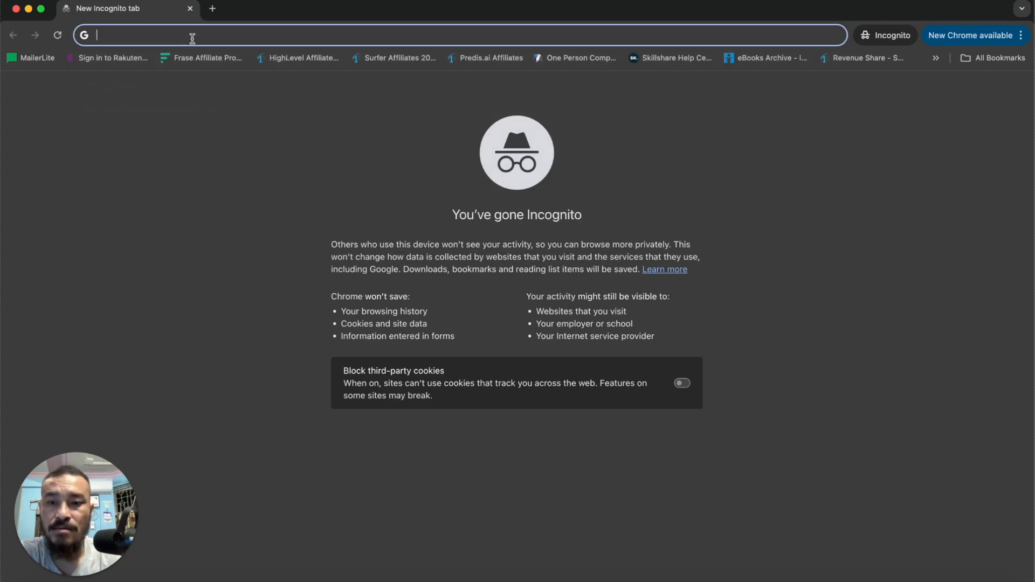
text(club)
drag(393, 37, 232, 39)
key(BackSpace)
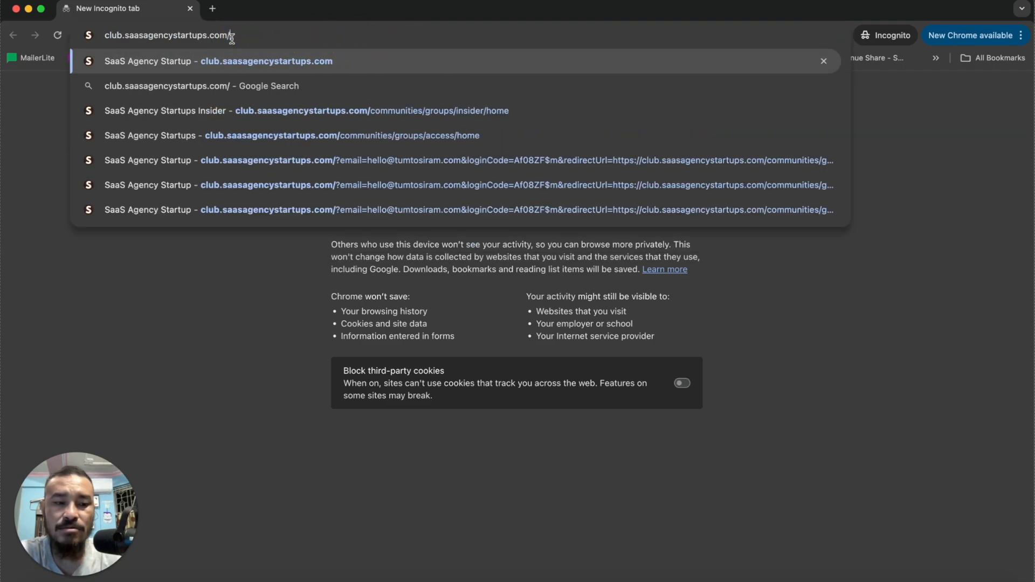
key(Return)
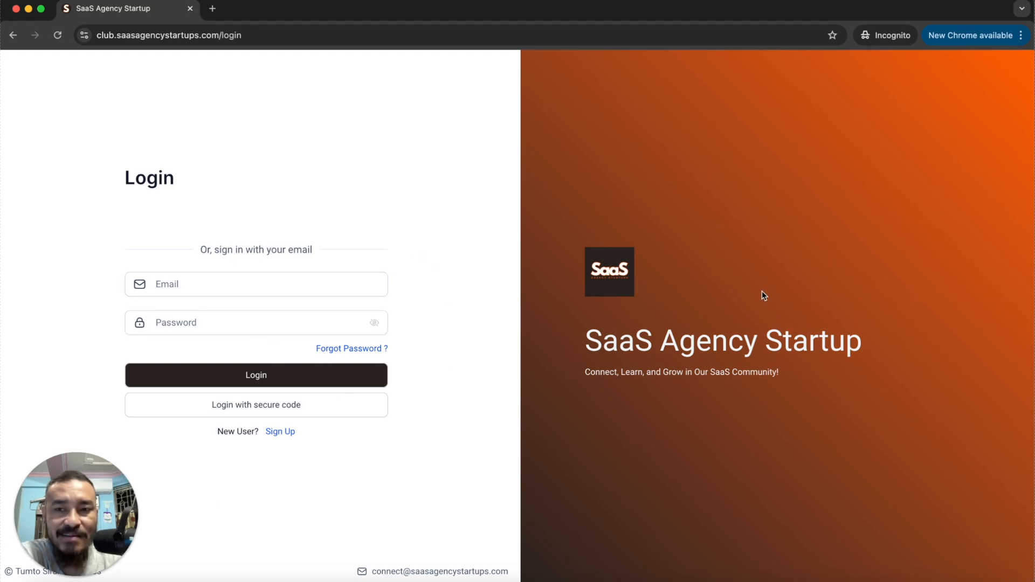
click(29, 9)
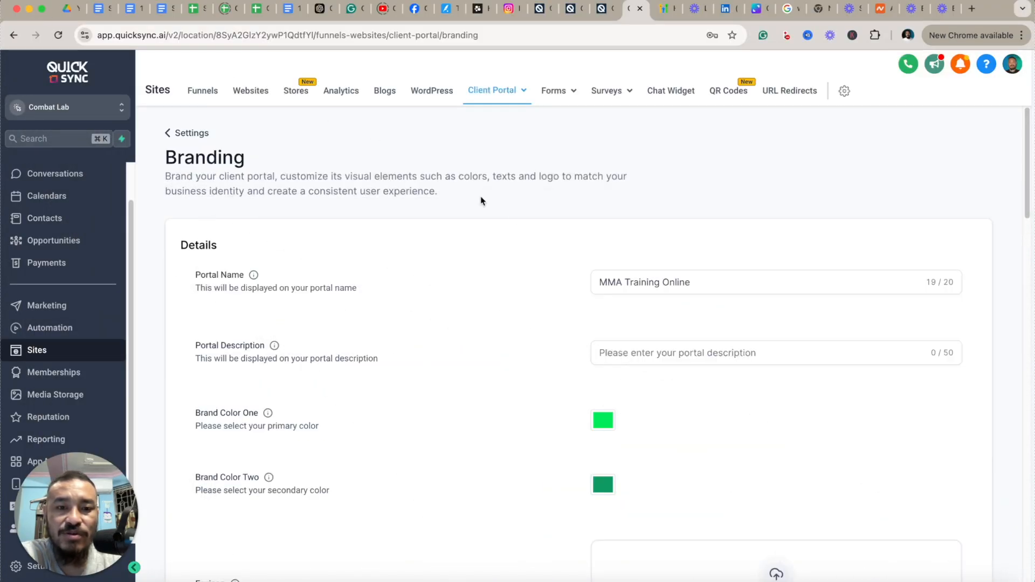
Step: Review the whole Branding page, from the portal details and image uploads to the advanced code editors
scroll(459, 331, down, 5)
scroll(461, 331, down, 4)
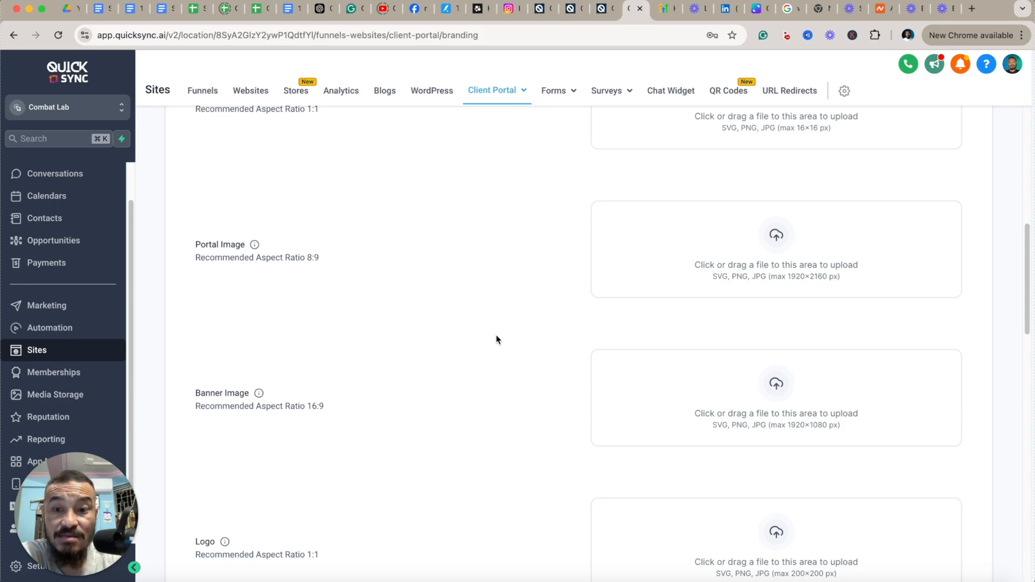
scroll(496, 339, down, 9)
scroll(496, 338, down, 3)
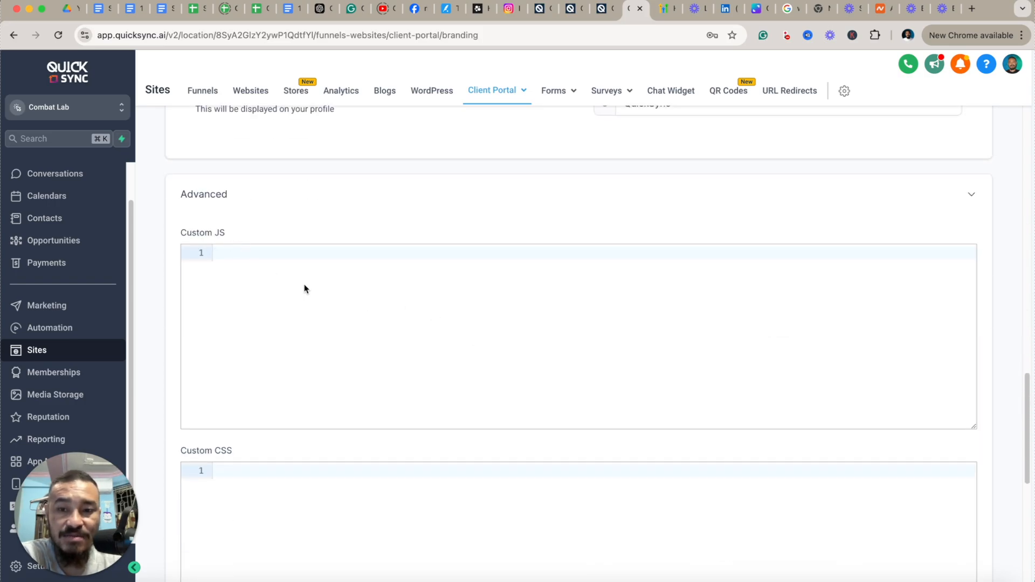
scroll(310, 313, down, 5)
scroll(310, 315, up, 20)
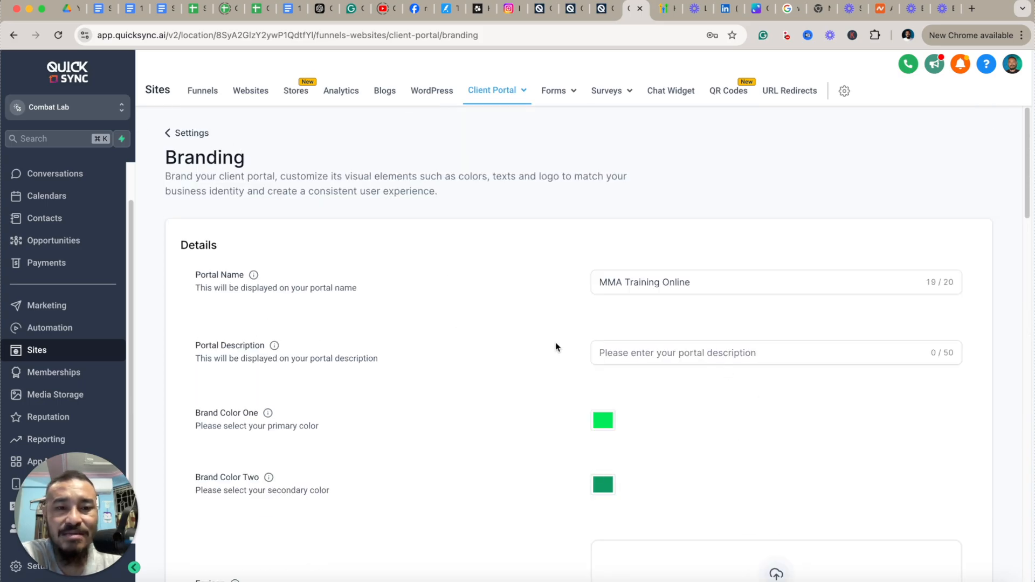
scroll(531, 332, down, 2)
scroll(535, 337, down, 1)
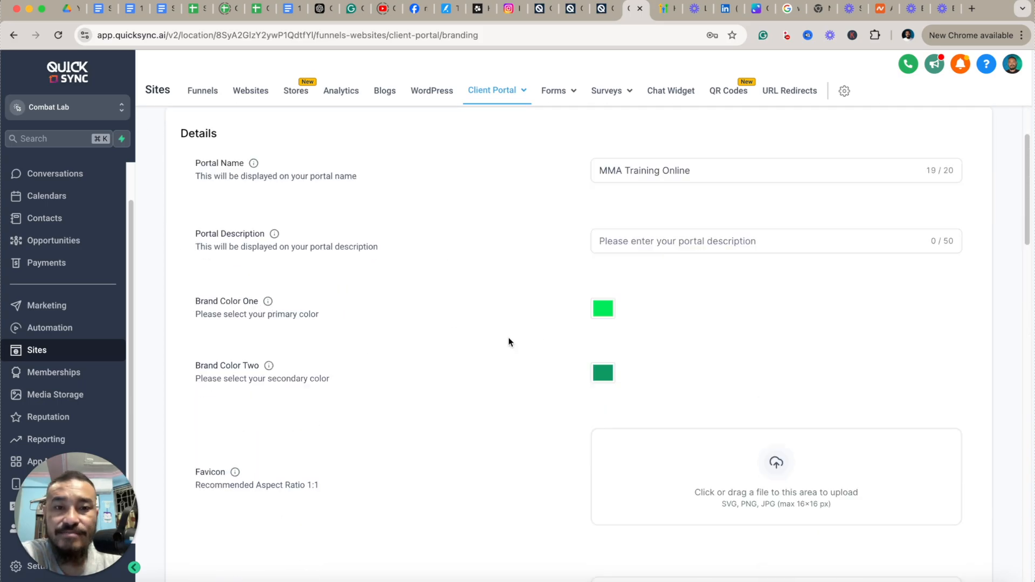
scroll(292, 192, up, 2)
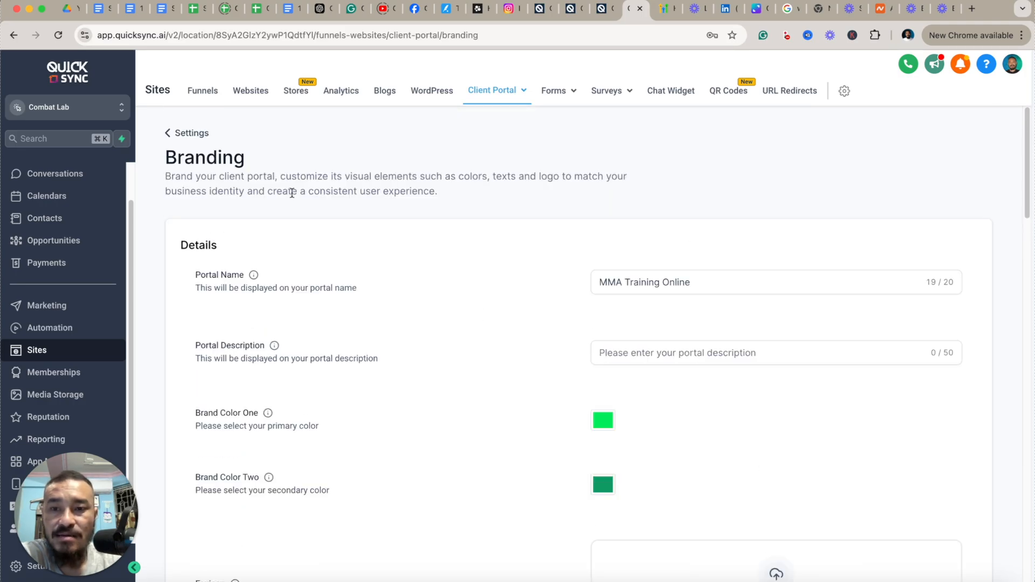
Step: In the client portal's App Permissions, enable the Communities, Courses and Affiliates child apps
click(189, 133)
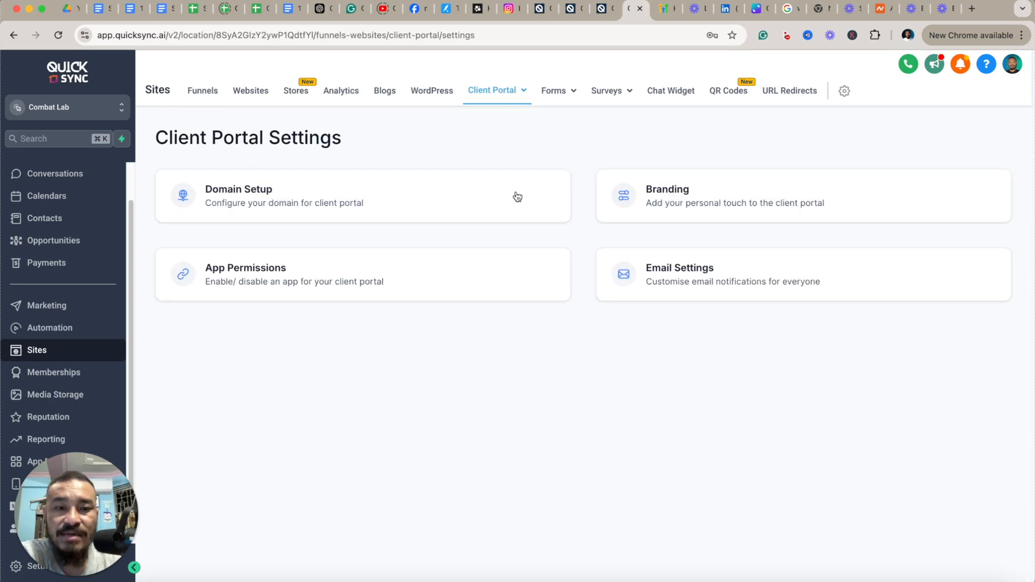
click(249, 271)
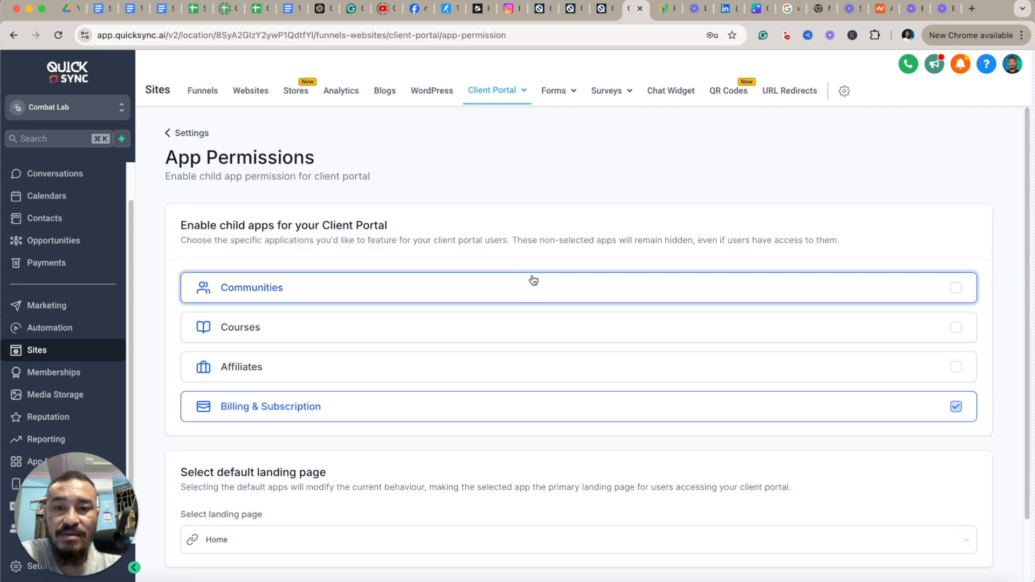
scroll(515, 259, down, 3)
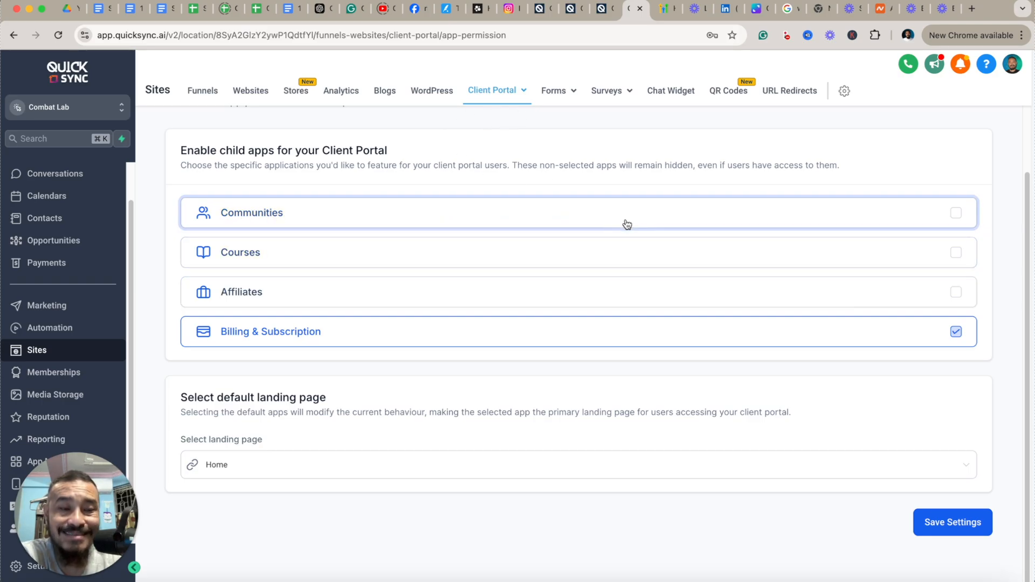
click(956, 213)
click(958, 253)
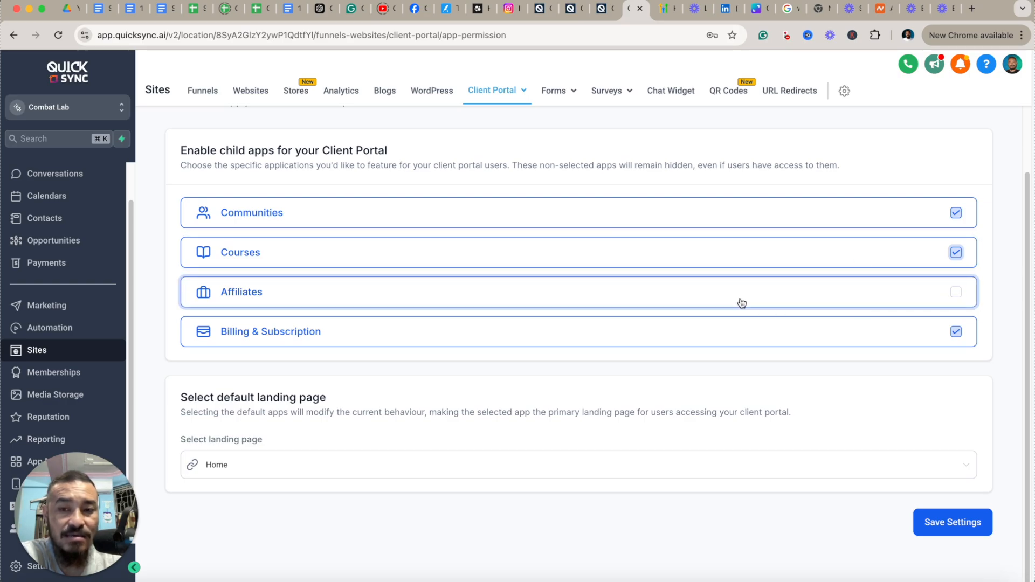
click(956, 294)
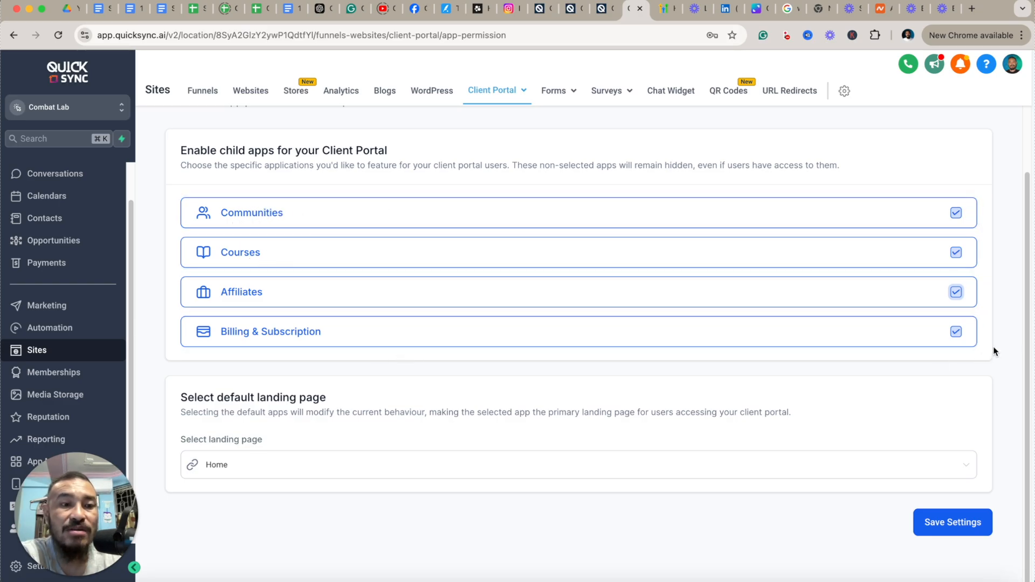
Step: Disable the Billing & Subscription and Affiliates child apps for the client portal
click(956, 332)
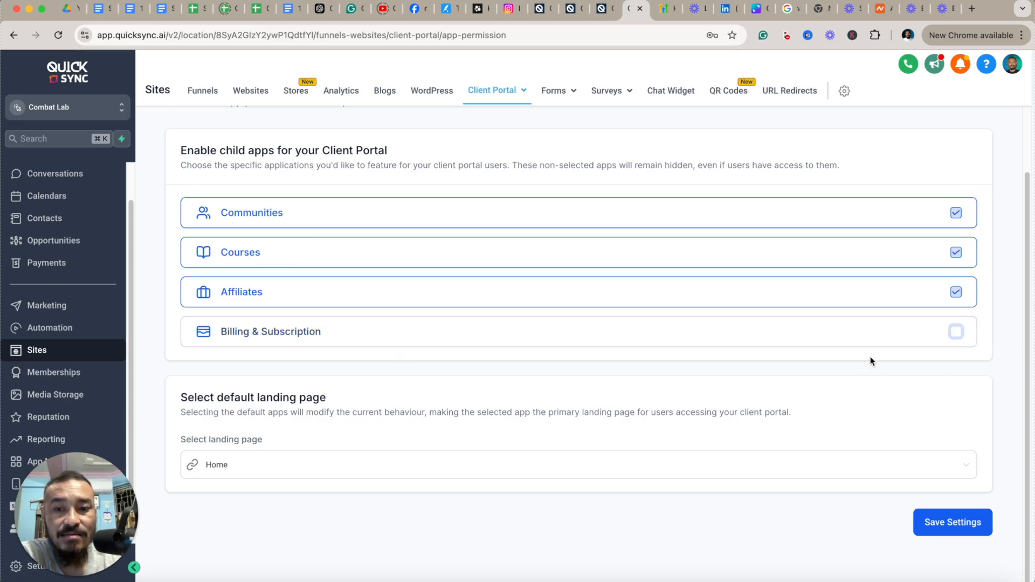
click(957, 332)
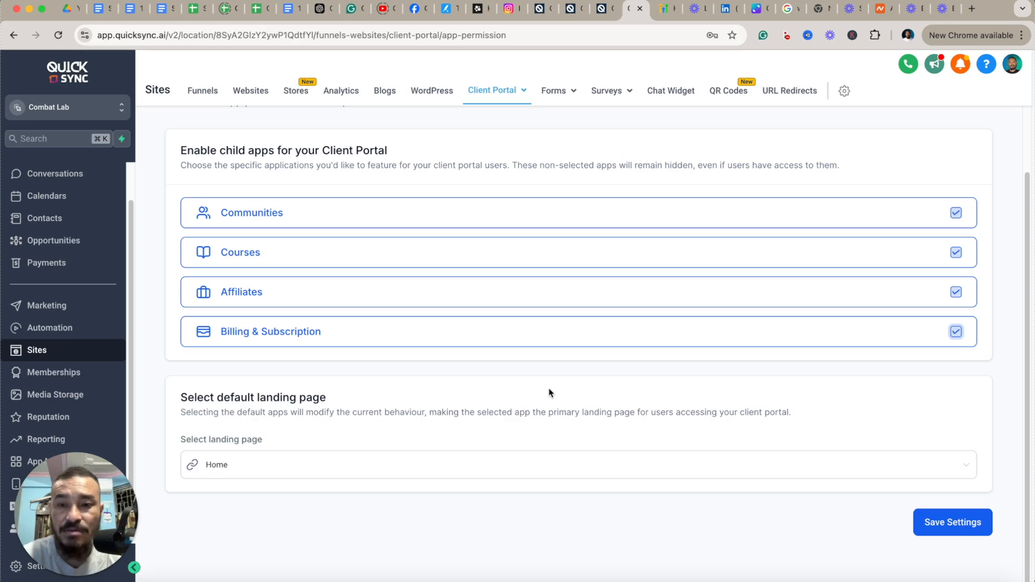
click(956, 331)
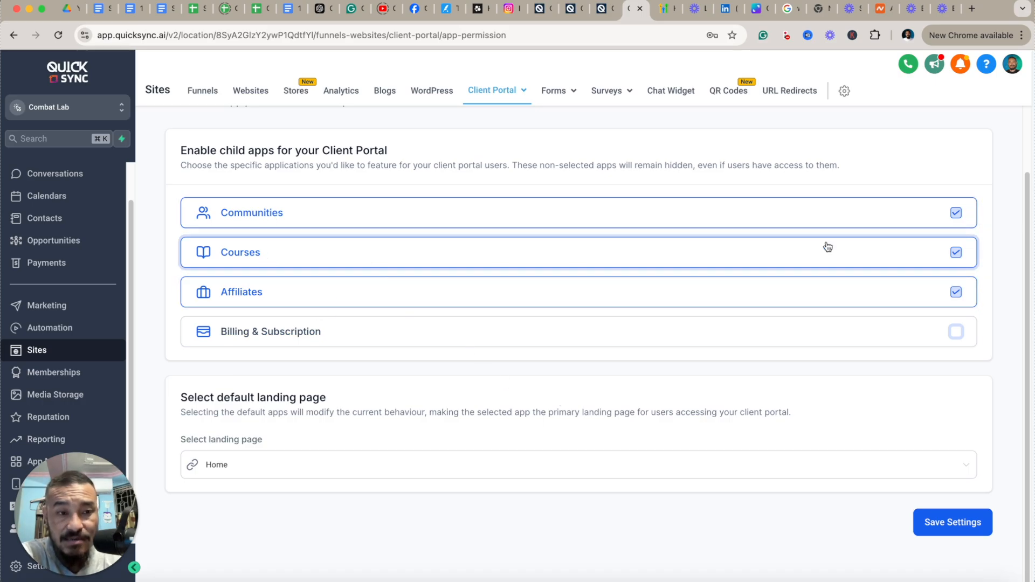
click(956, 292)
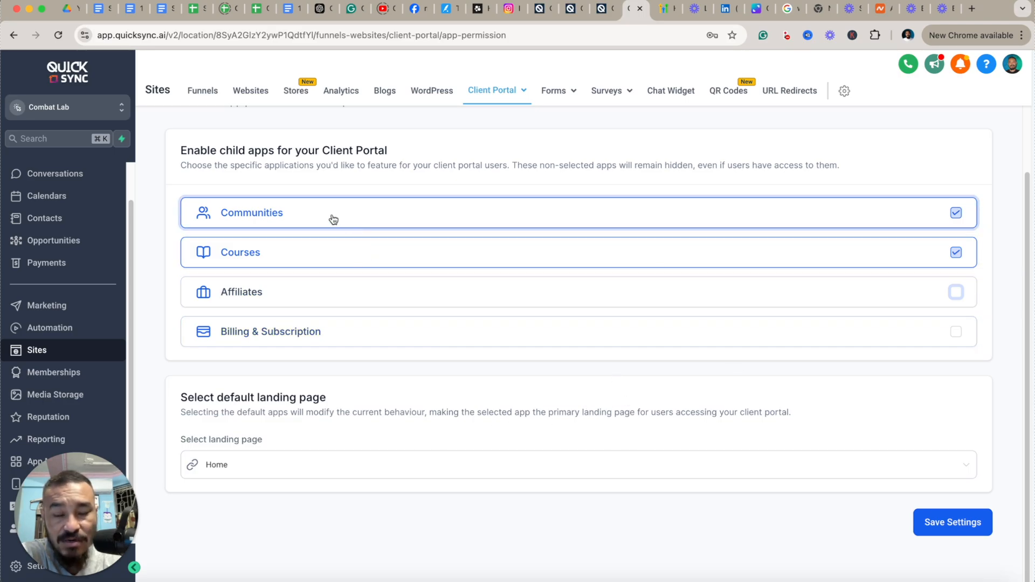
Step: Set the client portal's default landing page to Communities and save the app permission settings
click(279, 476)
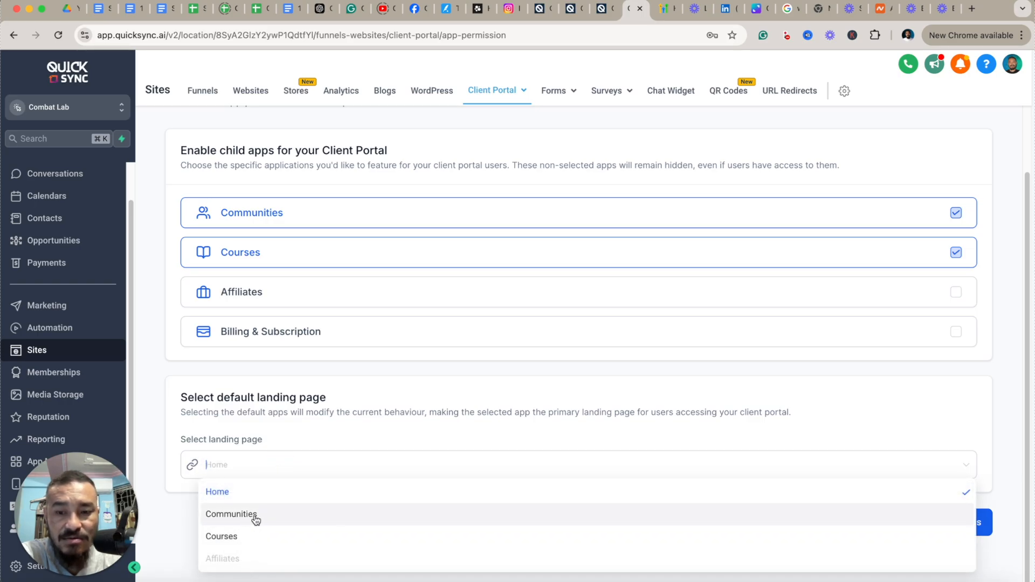
click(255, 517)
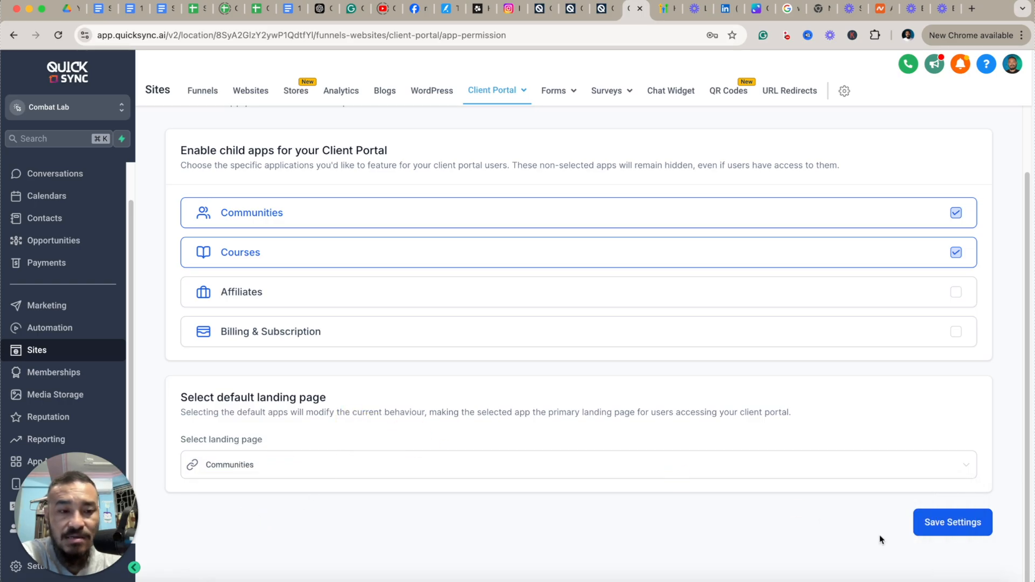
click(956, 530)
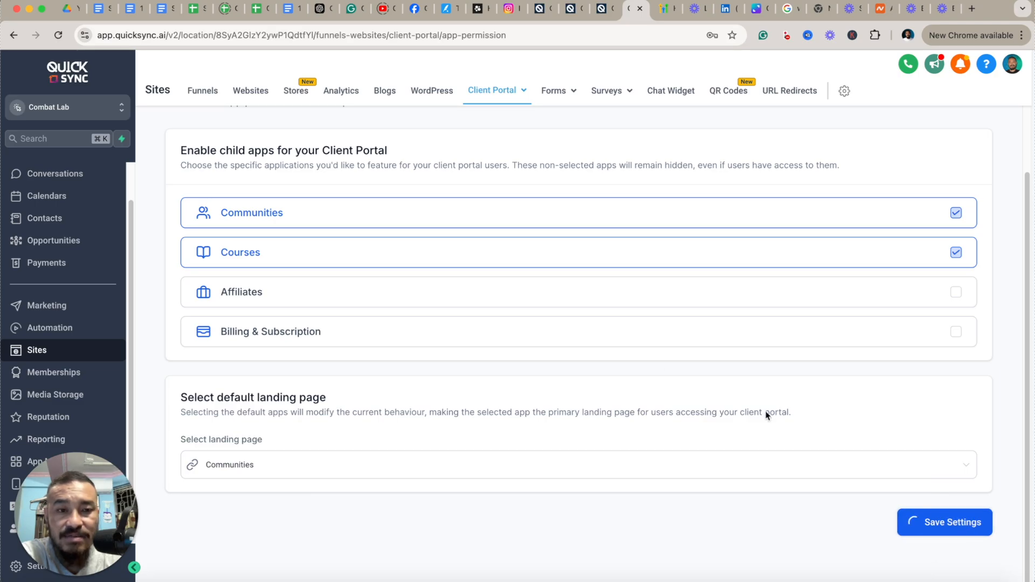
Step: Return to the Client Portal Settings and open Email Settings for the Communities notifications
mouse_move(513, 101)
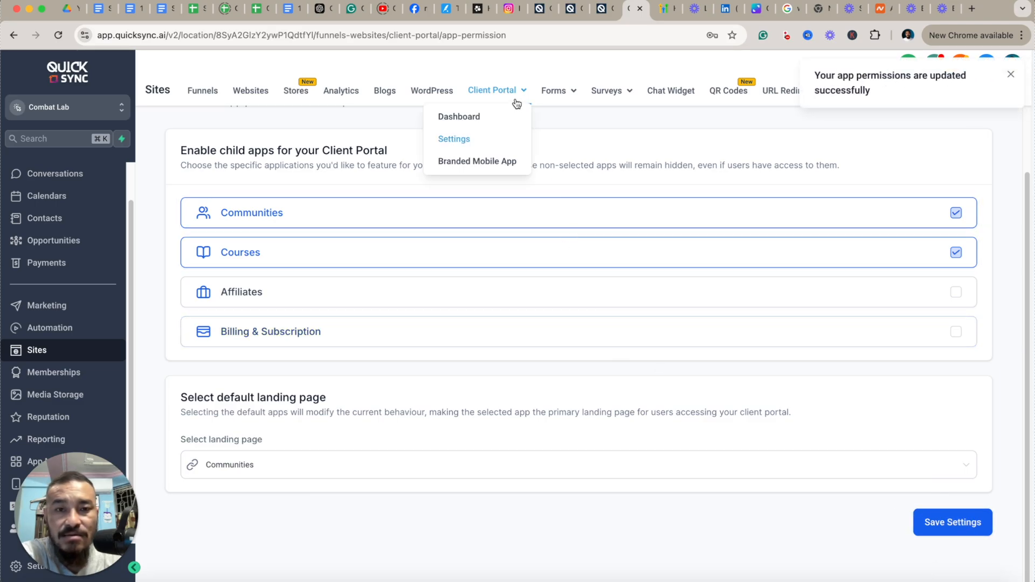
click(464, 141)
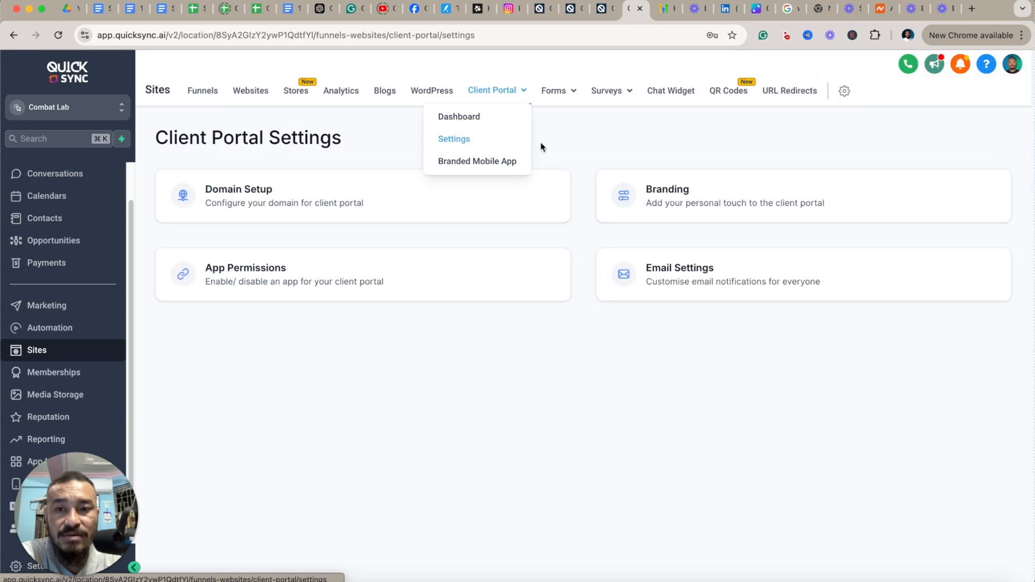
click(726, 278)
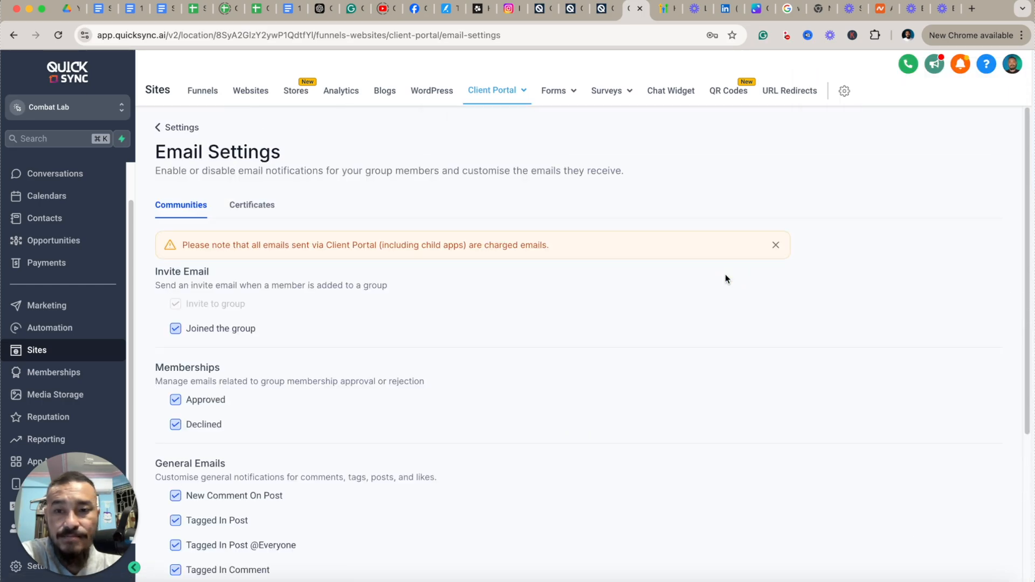
Step: In the Certificates email settings, disable the Certificate Expired notification and enable it again
click(238, 210)
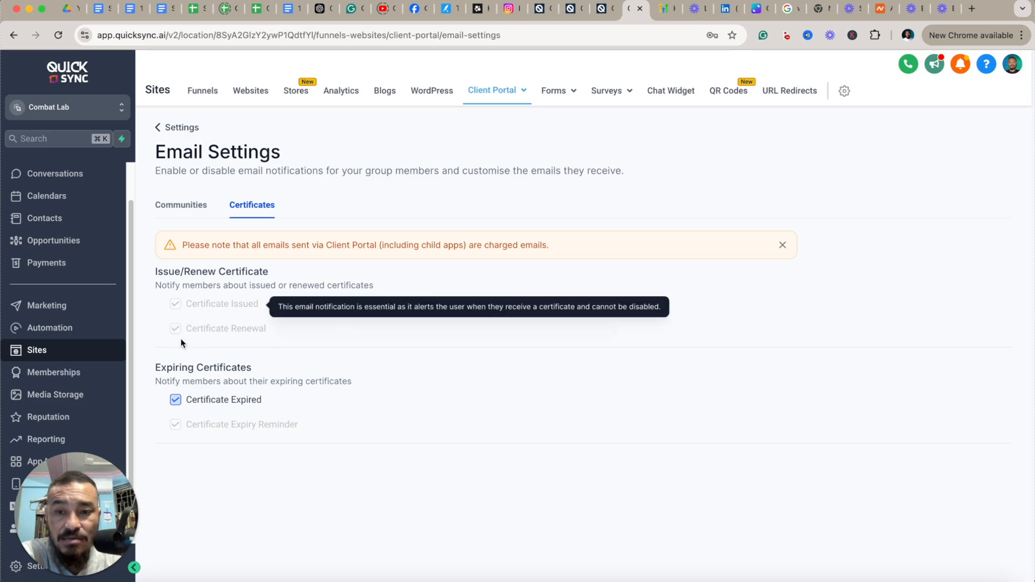
click(175, 400)
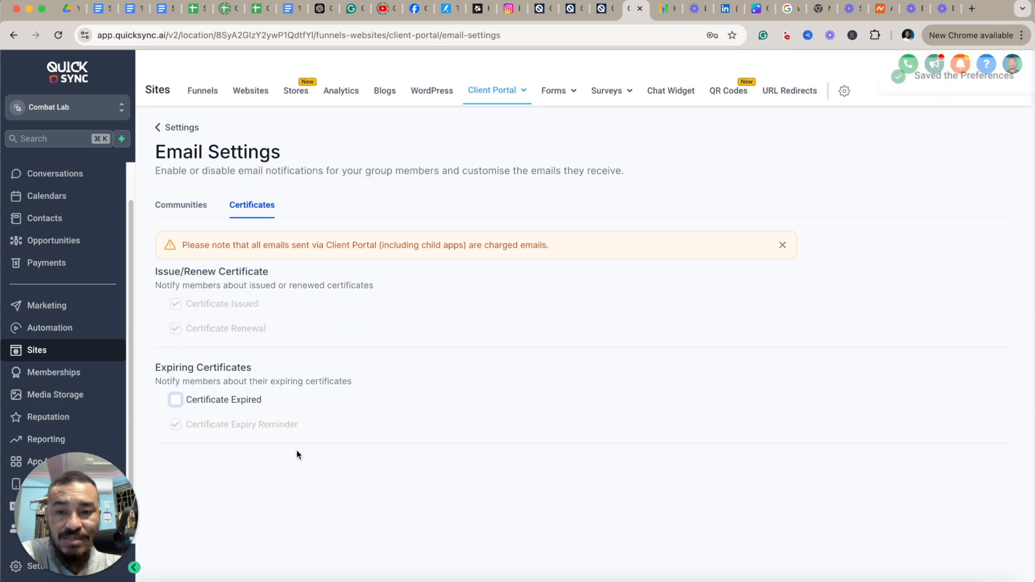
click(175, 399)
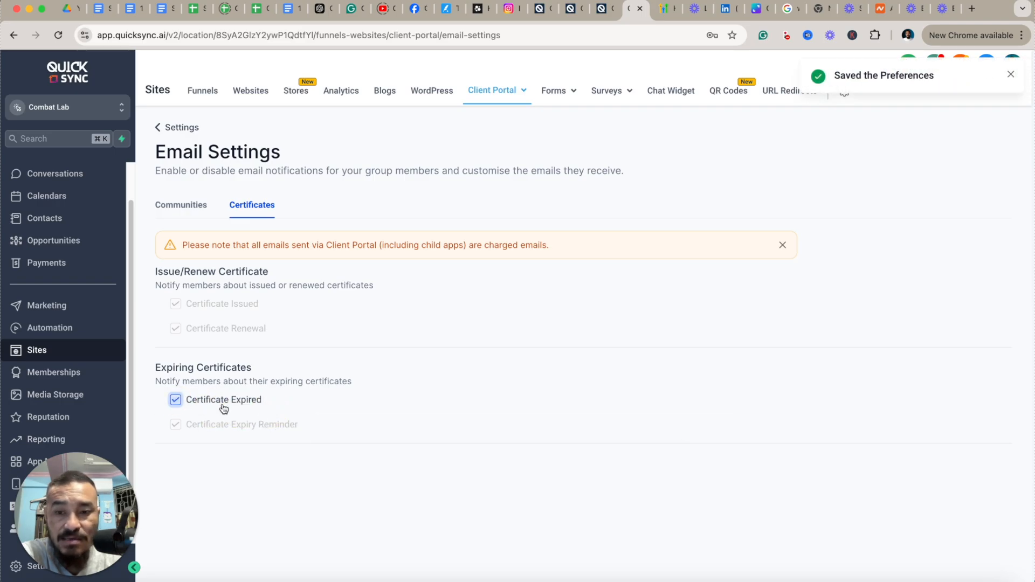
Step: Review the Communities email notifications from Invite Email through Role Changes and return to the Client Portal Settings
click(177, 202)
scroll(447, 374, down, 3)
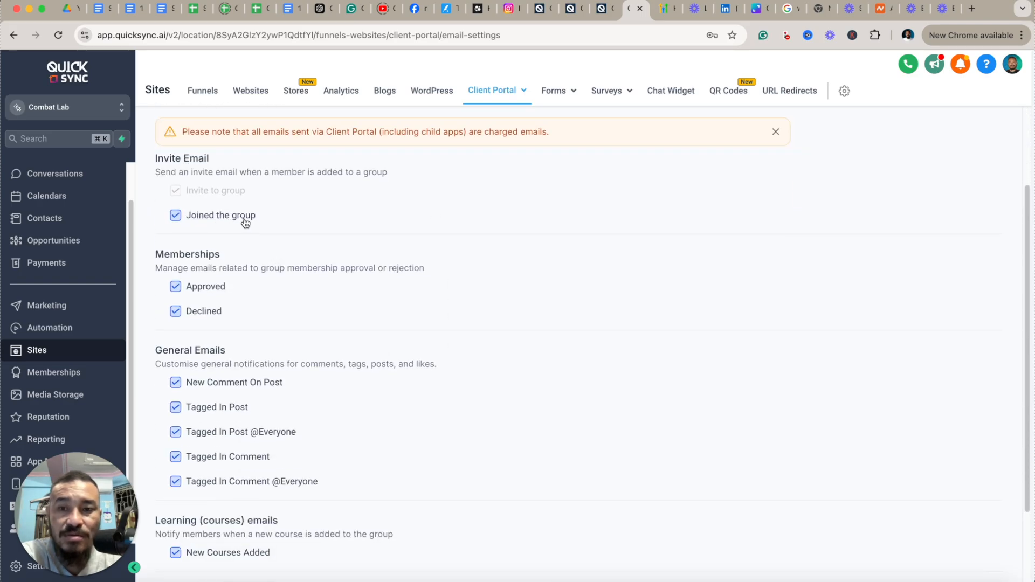
mouse_move(195, 198)
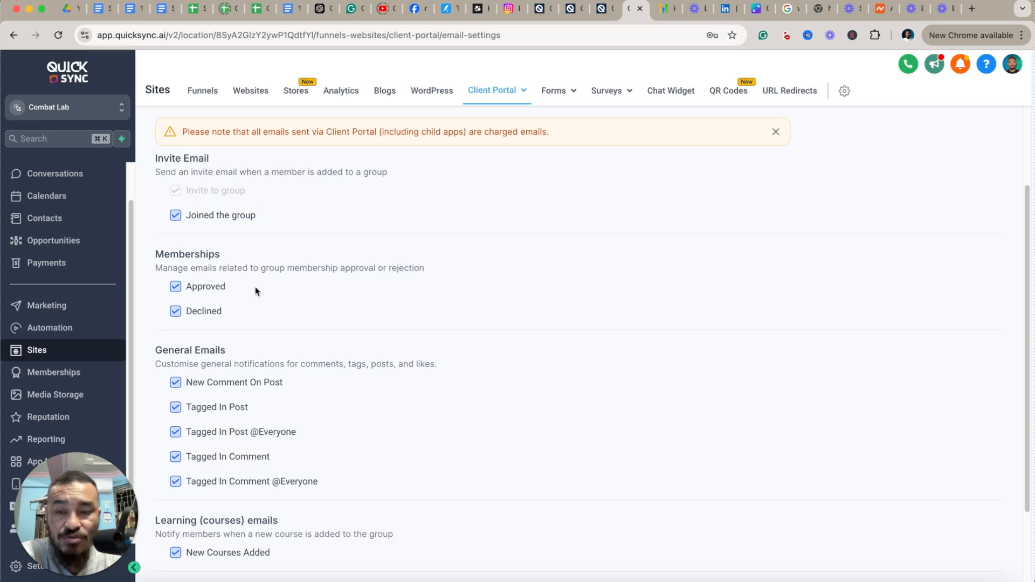
scroll(256, 291, down, 4)
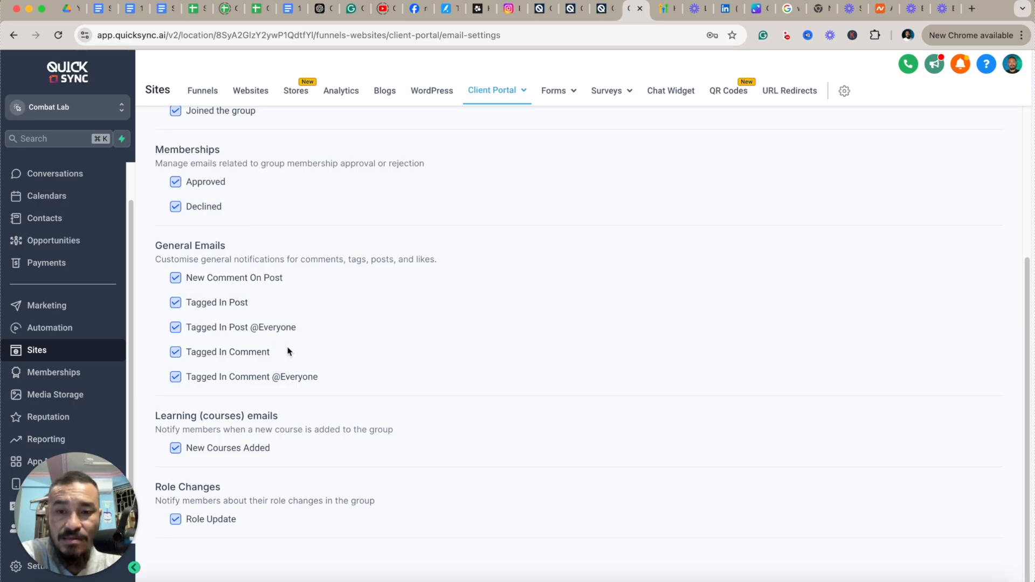
scroll(326, 377, up, 8)
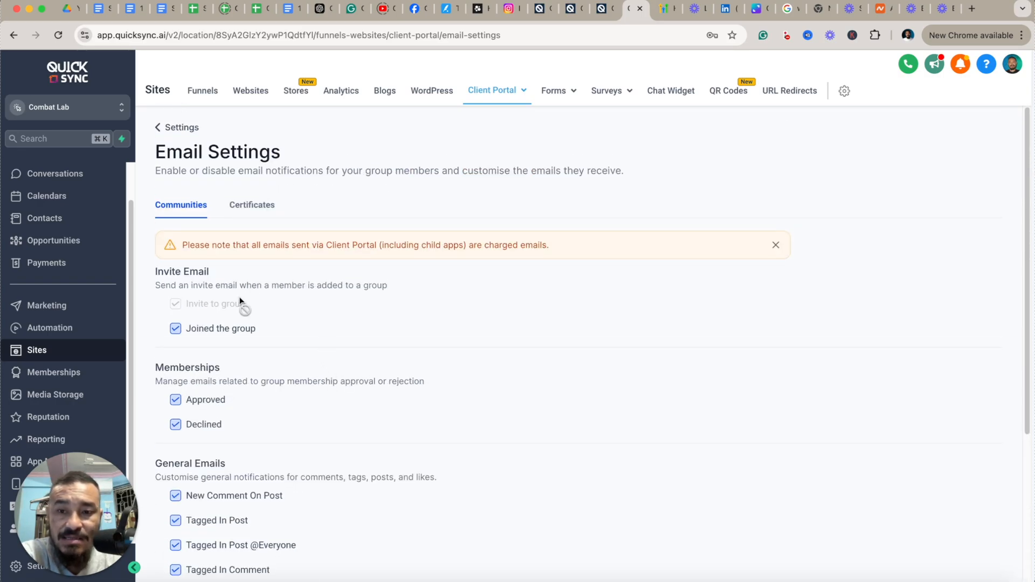
scroll(292, 393, down, 6)
scroll(319, 351, up, 6)
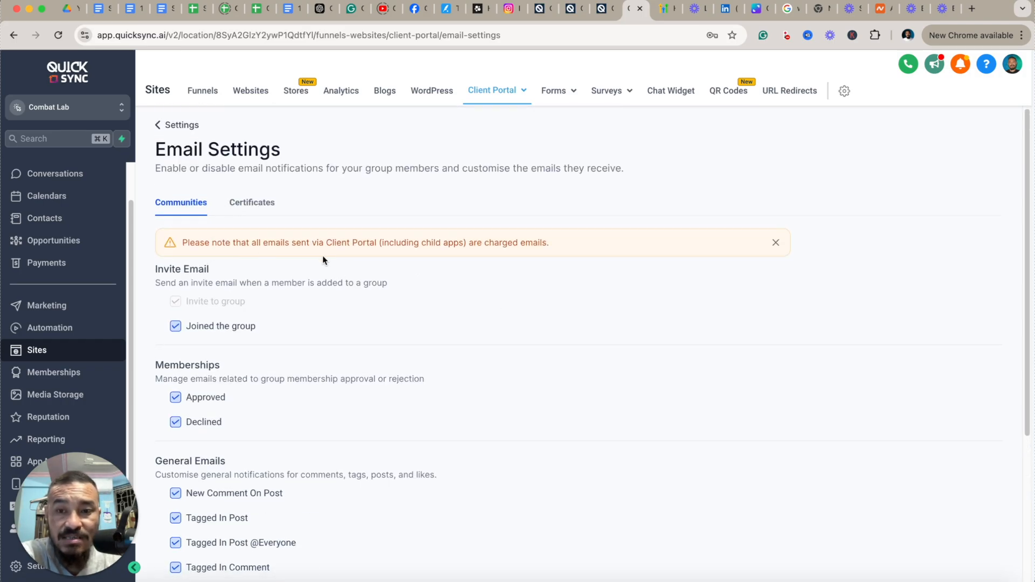
scroll(449, 364, down, 4)
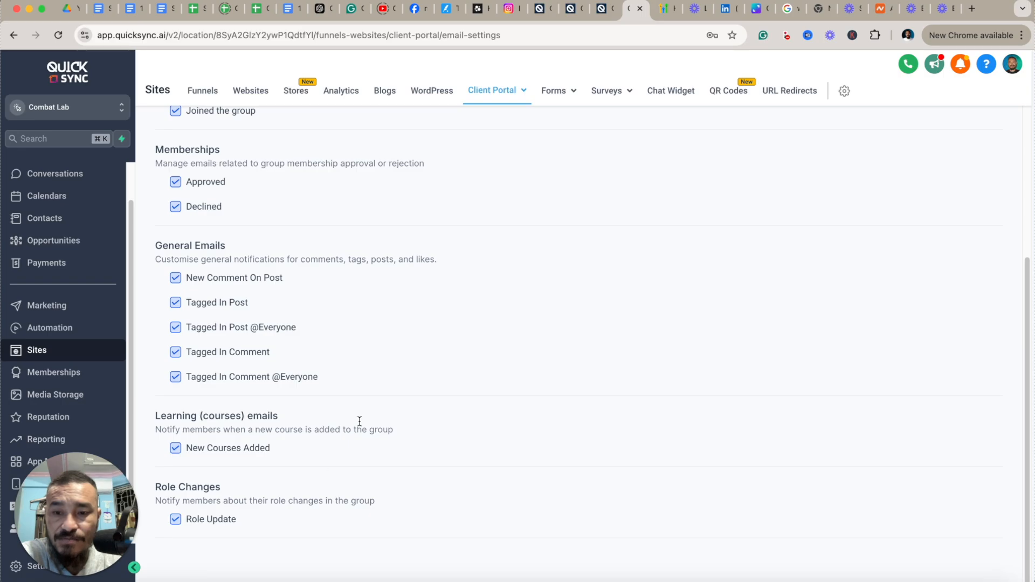
scroll(377, 373, up, 5)
click(185, 129)
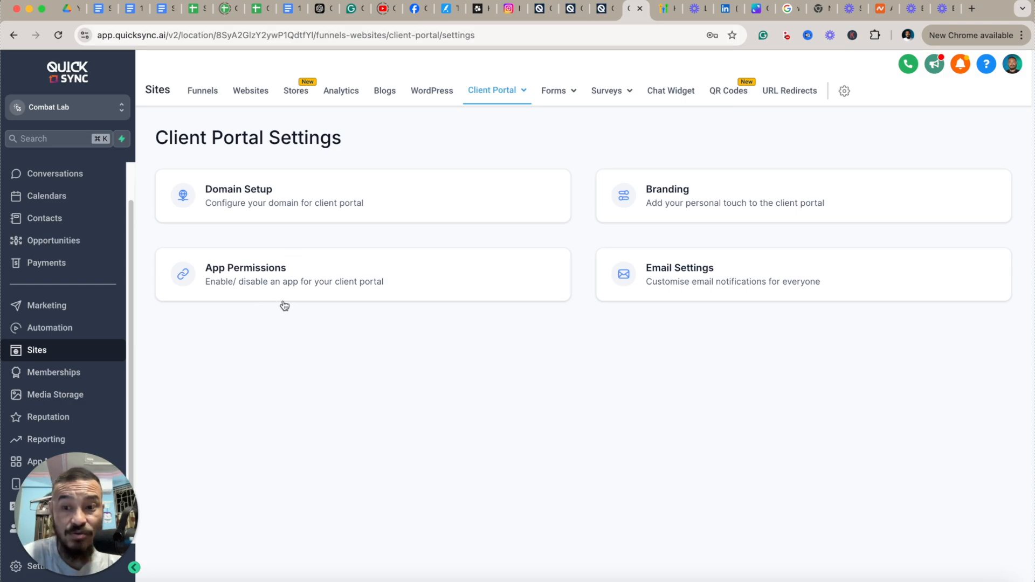
Step: Open the client portal's Branded Mobile App page to view the branded app offering
click(55, 377)
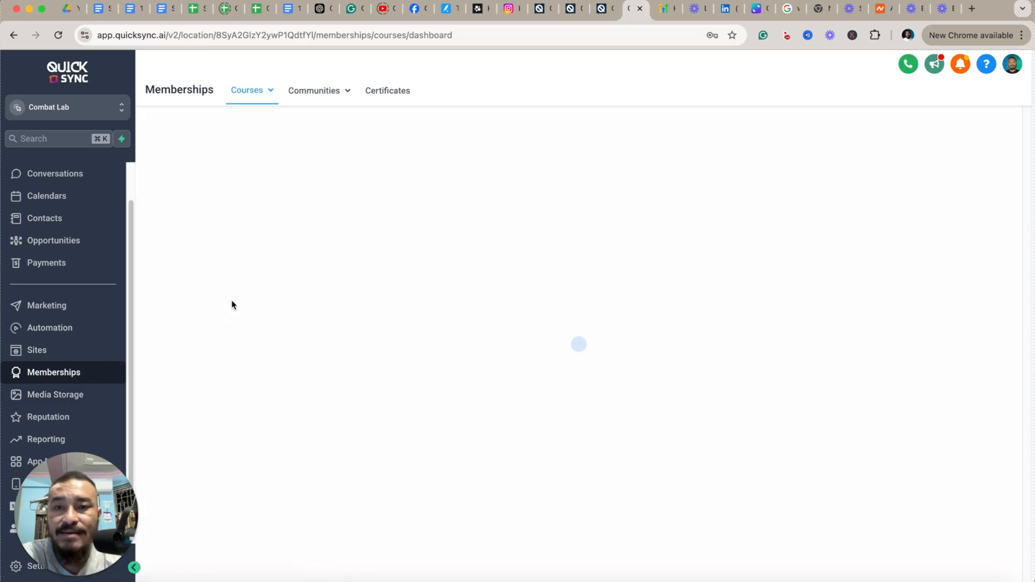
mouse_move(255, 96)
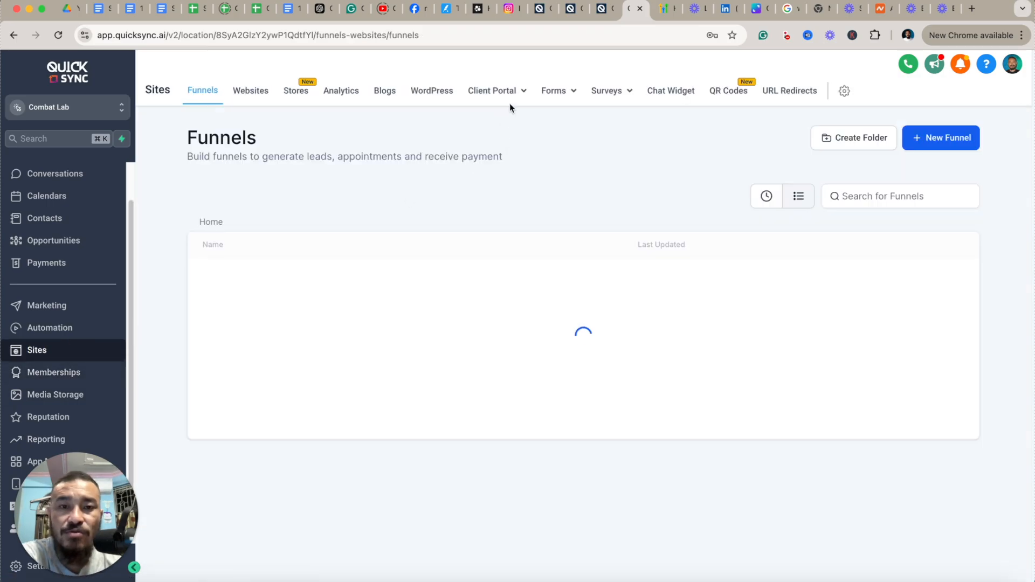
mouse_move(510, 93)
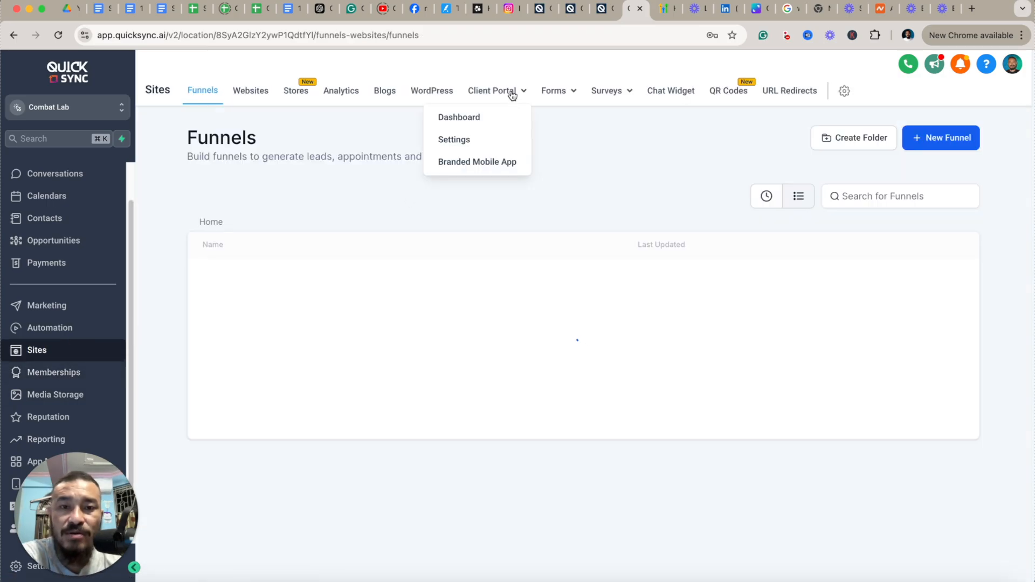
click(496, 162)
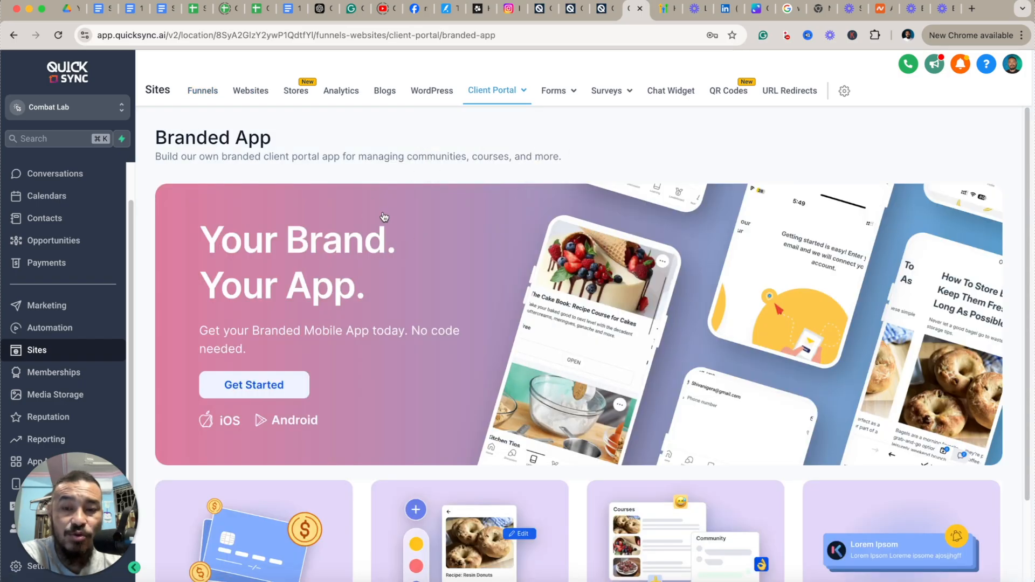
mouse_move(505, 95)
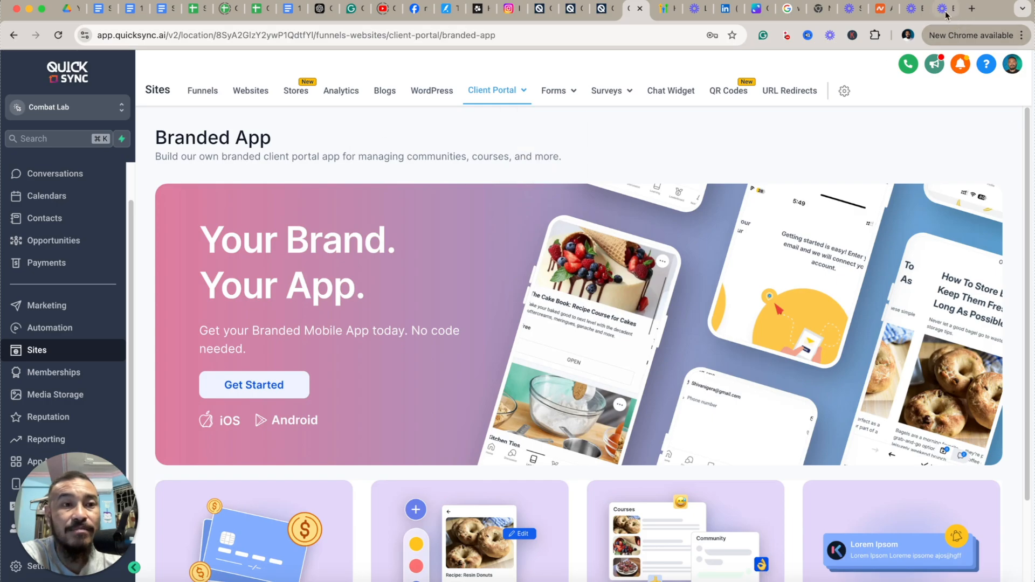
Step: Search Google in a new browser tab for "kollab app google play" and open the Kollab by Lead Connector listing
click(916, 10)
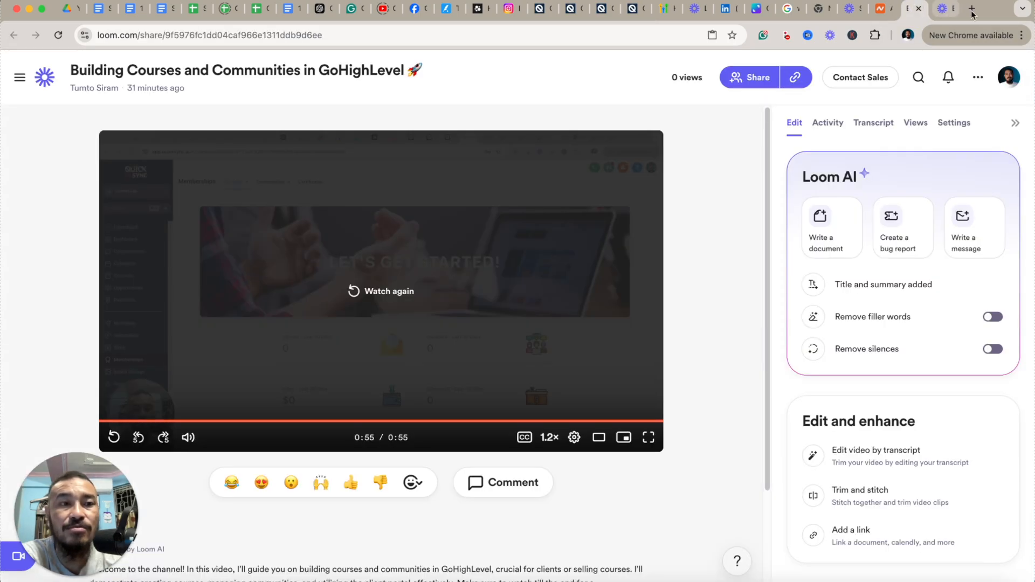
click(972, 9)
click(476, 245)
text(k)
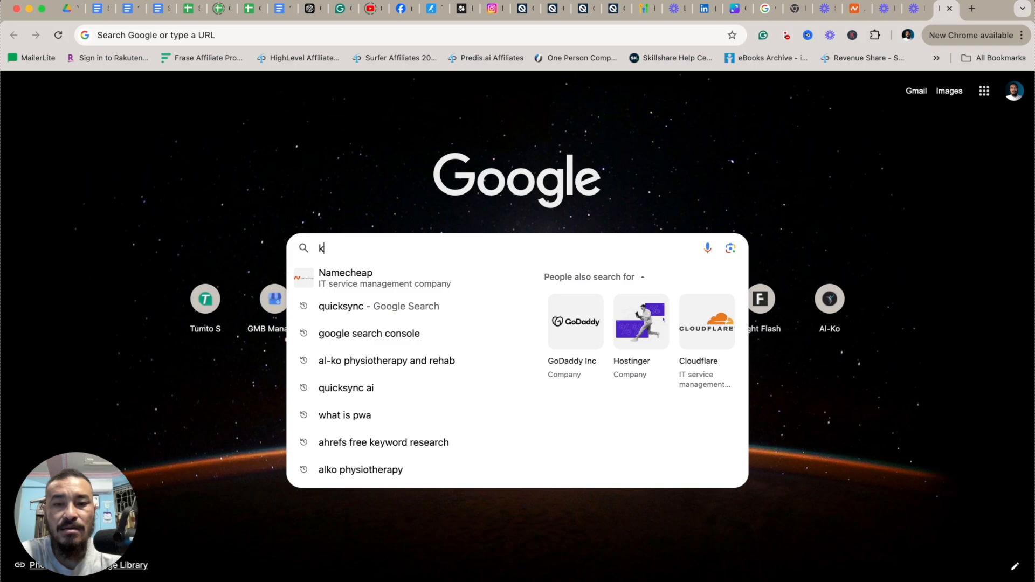
text(o)
click(403, 272)
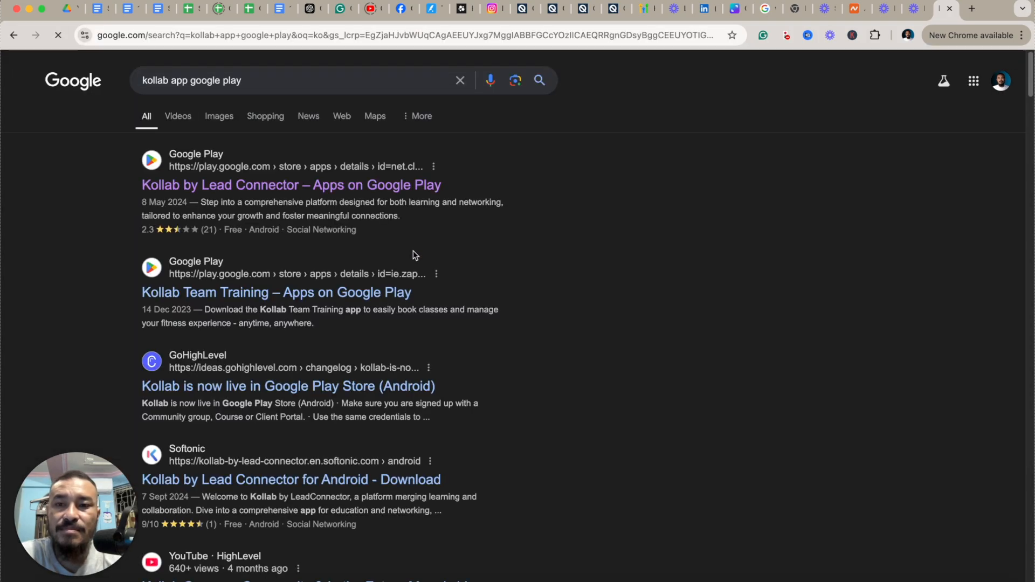
click(218, 183)
Step: Search Google in another new browser tab for "kollab app ios"
key(super+t)
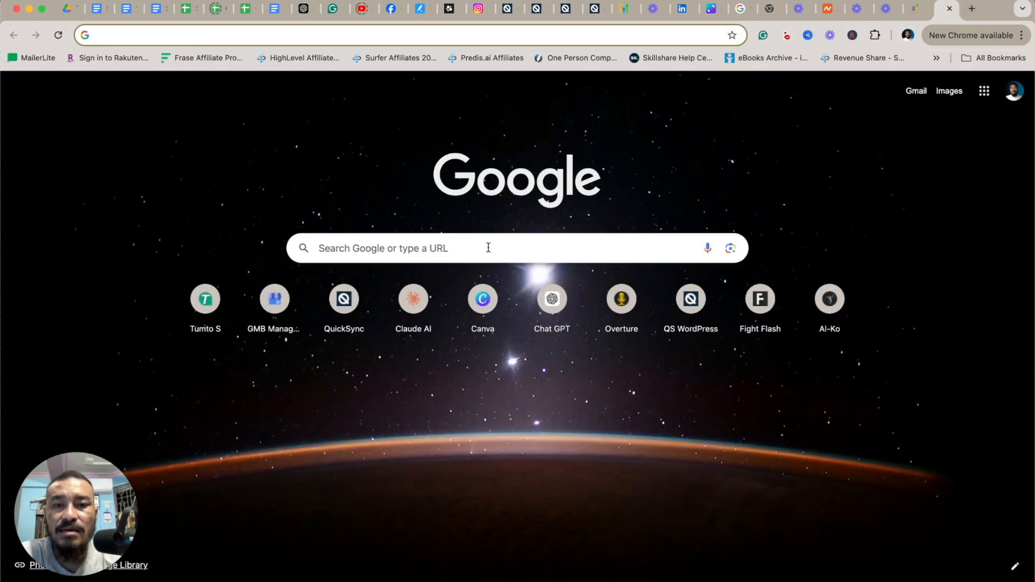
click(489, 248)
text(i)
key(BackSpace)
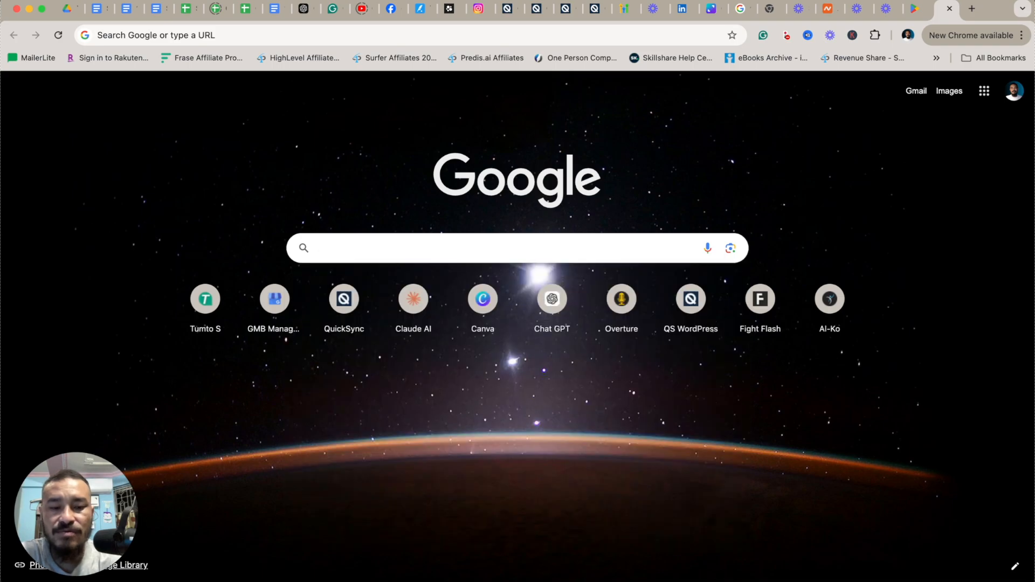
text(ko)
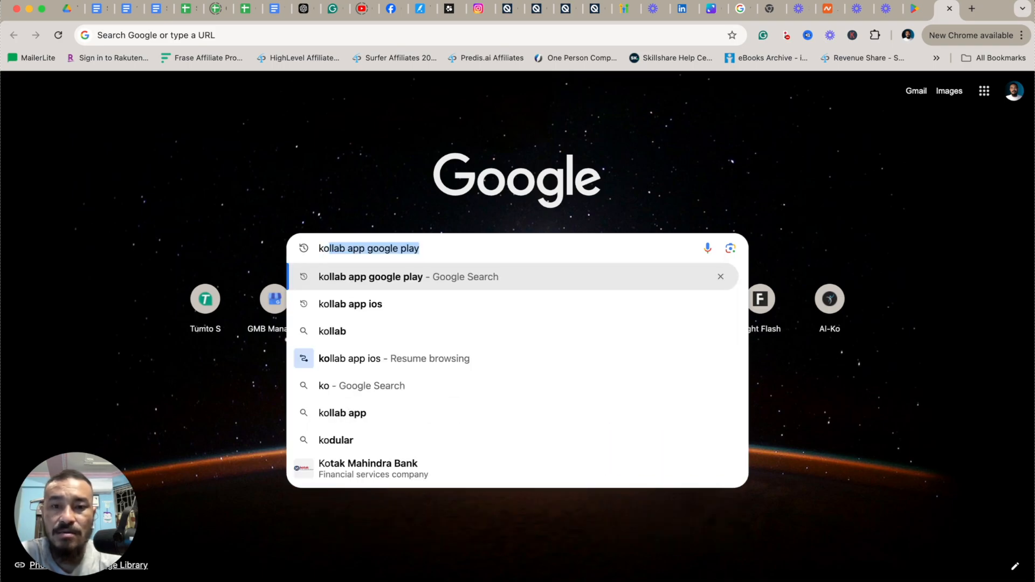
click(419, 307)
Step: Check the Kollab listing on Google Play, and open its App Store page to review the screenshots, description and ratings
key(ctrl+shift+Tab)
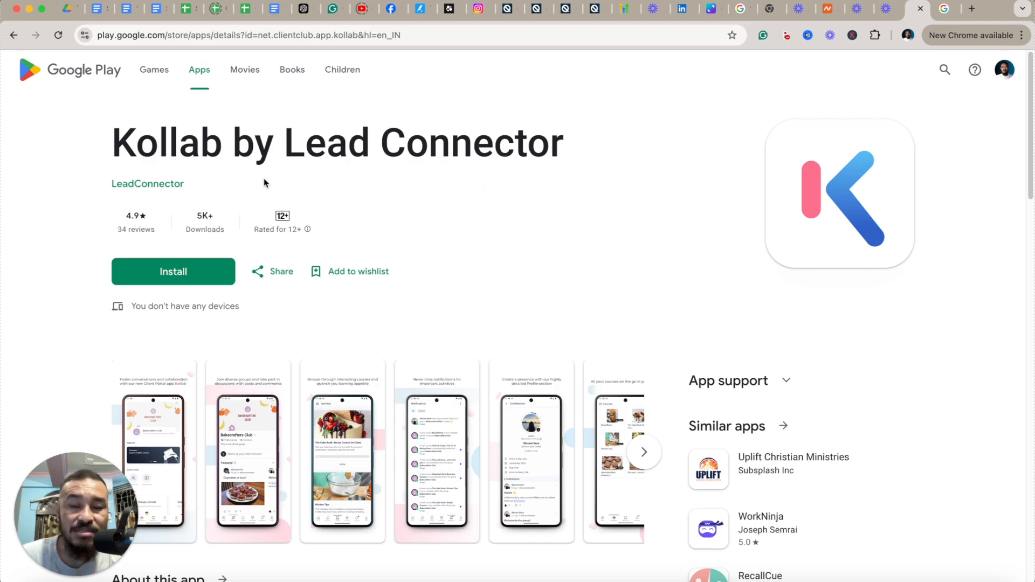
click(946, 8)
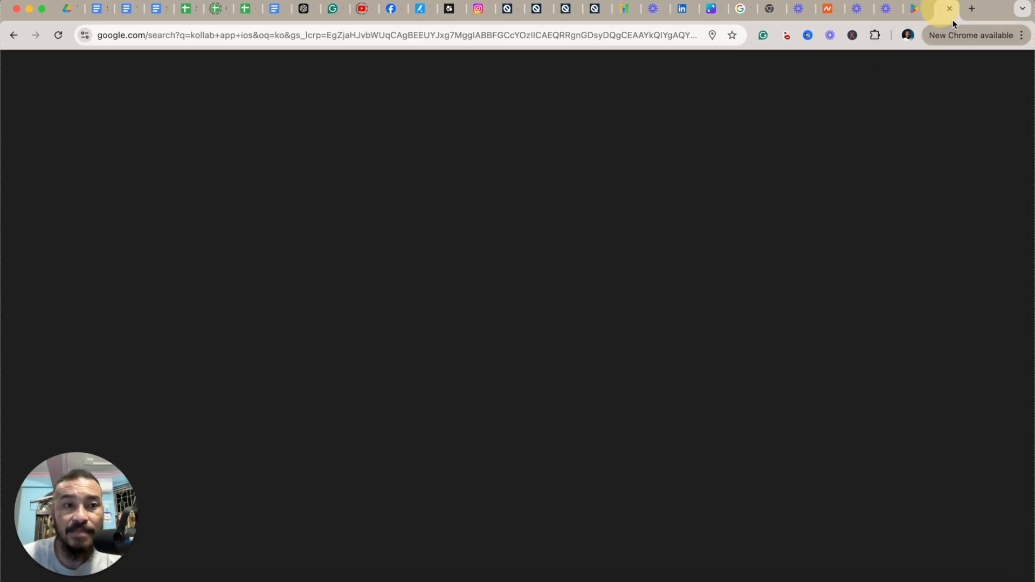
click(247, 211)
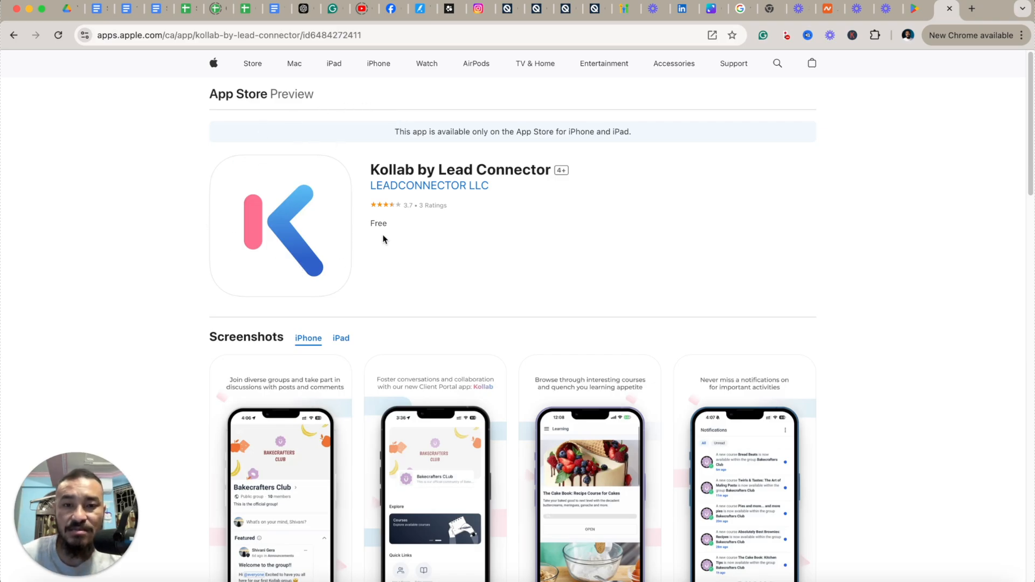
scroll(490, 316, down, 5)
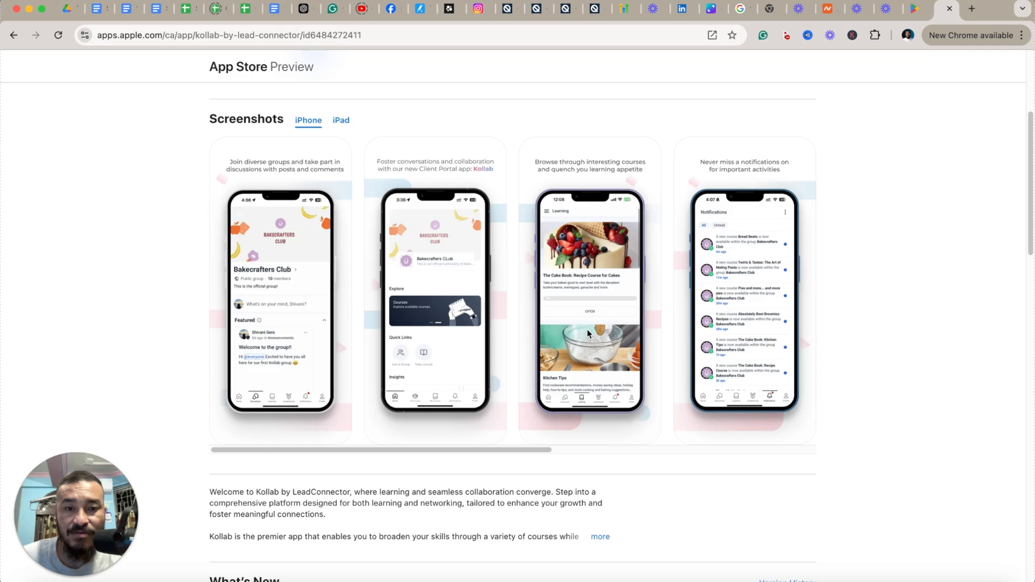
scroll(587, 329, down, 5)
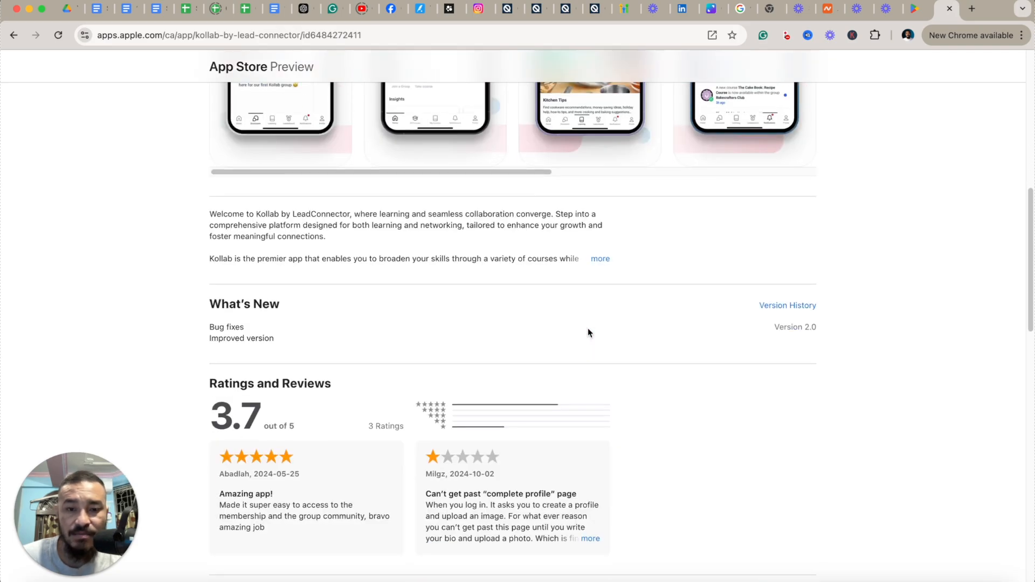
scroll(588, 331, up, 10)
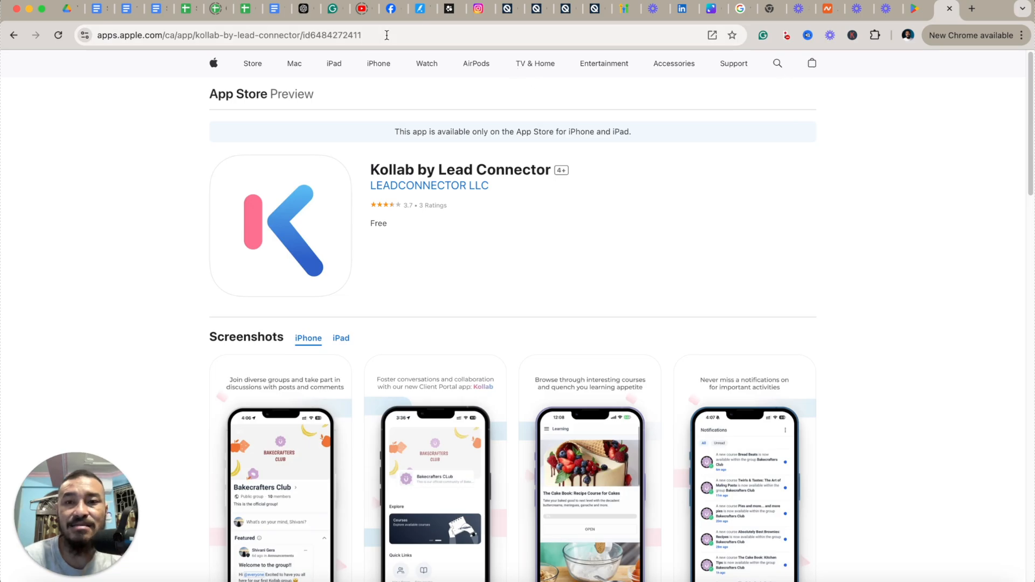
Step: Switch back to QuickSync and open the Products page for Courses under Memberships
click(595, 9)
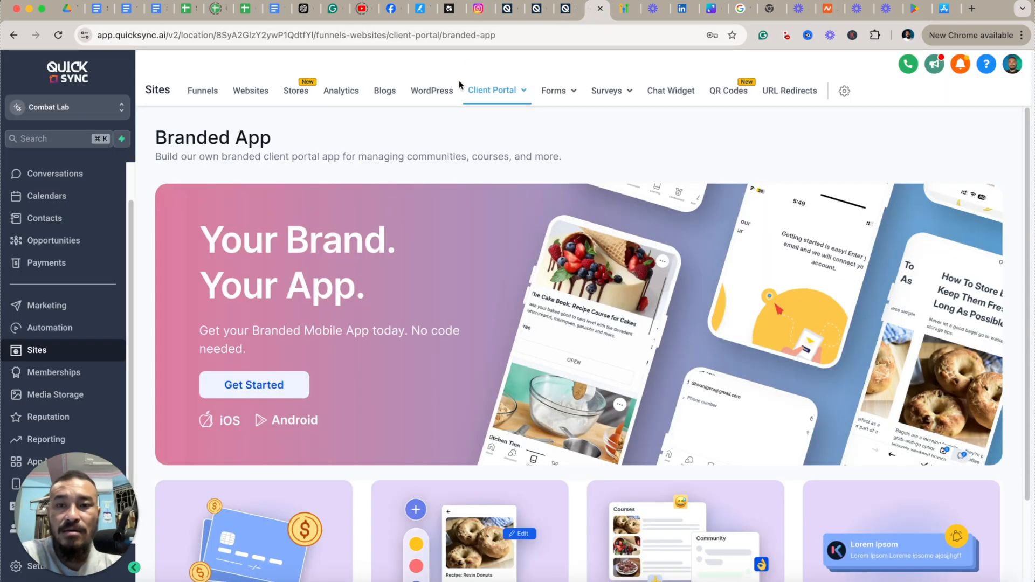
click(50, 378)
mouse_move(258, 96)
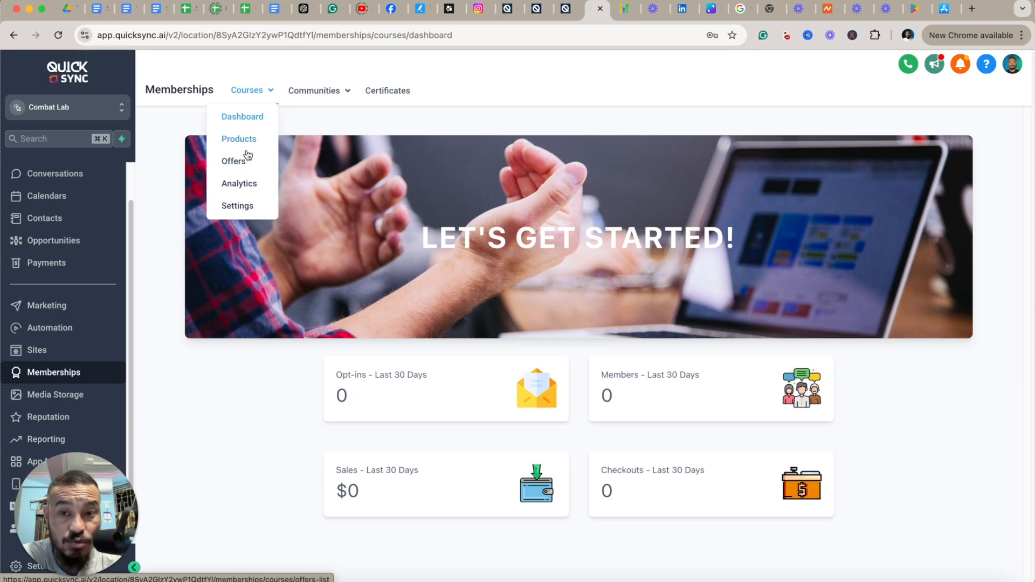
click(242, 144)
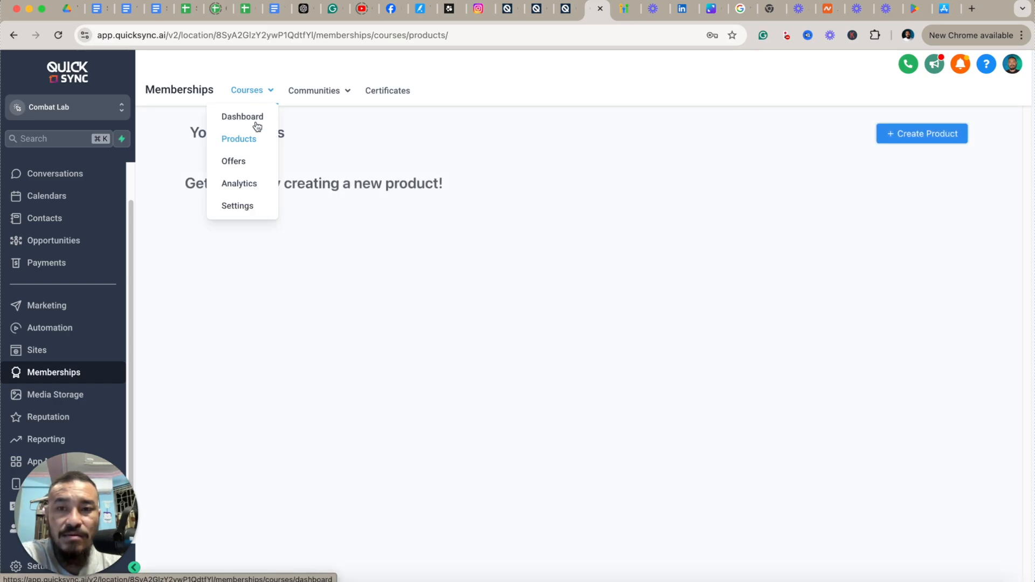
click(244, 143)
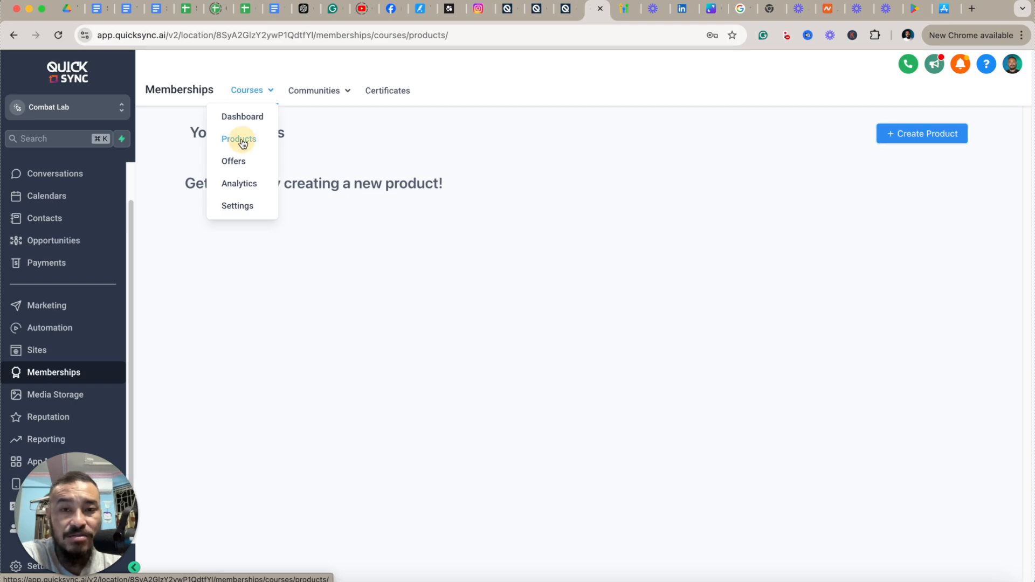
Step: View the Offers page for courses and return to the course Products page
mouse_move(247, 97)
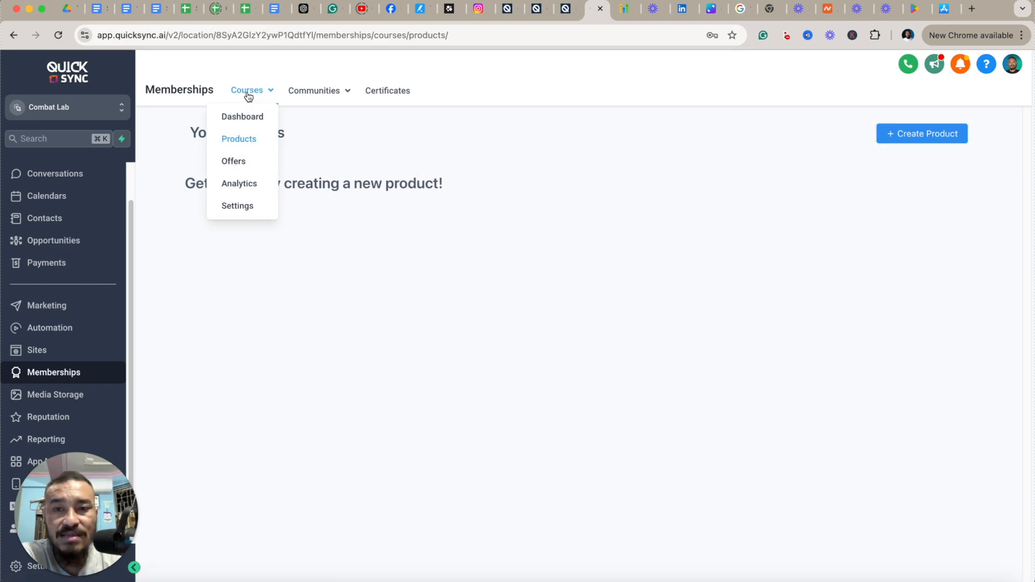
click(241, 163)
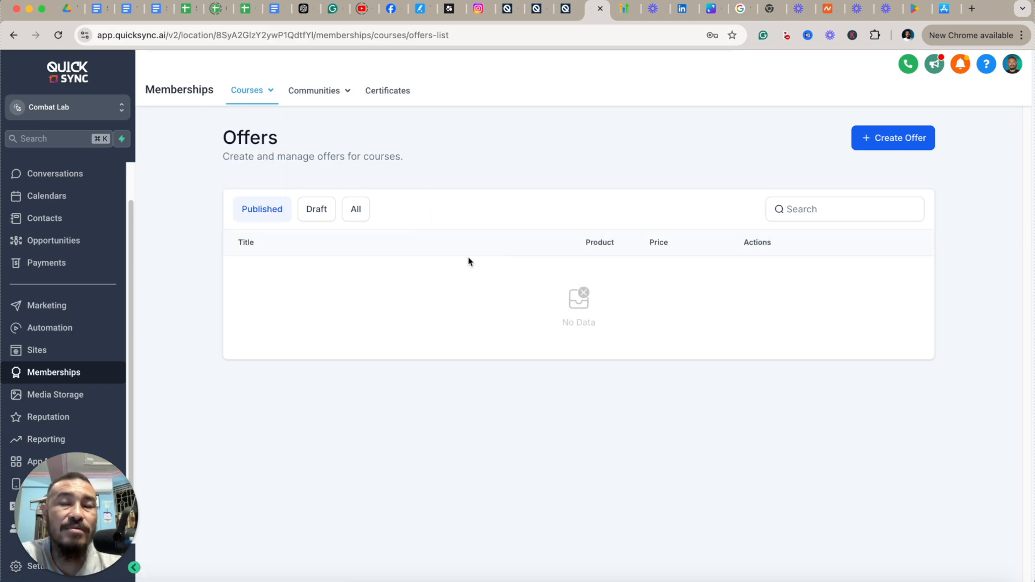
mouse_move(248, 92)
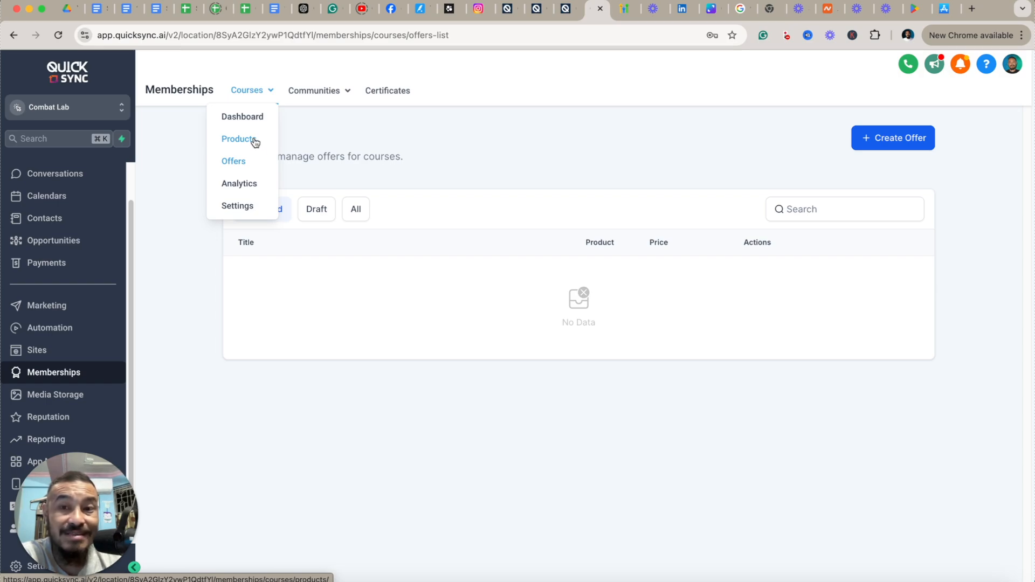
click(246, 143)
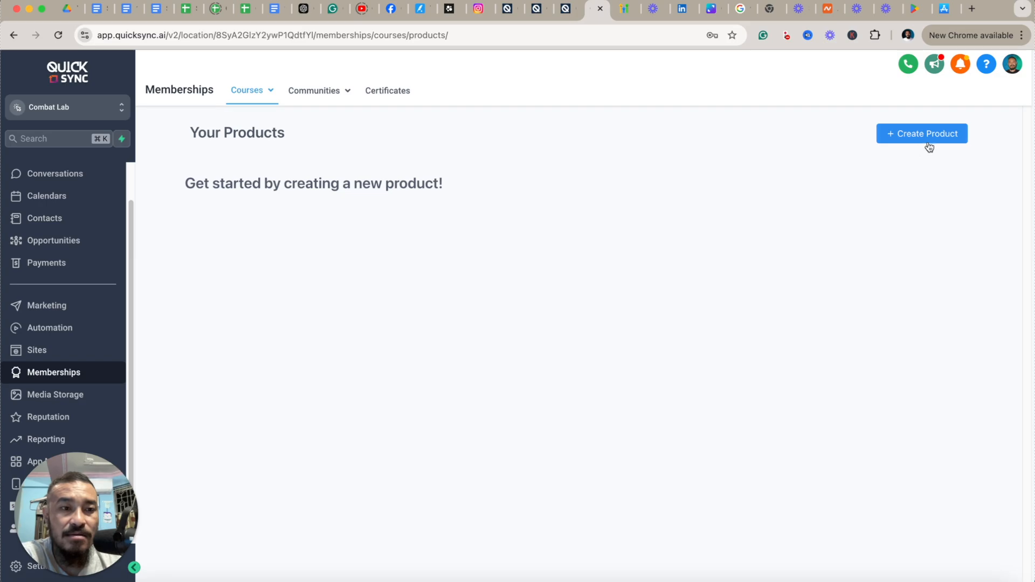
Step: Create a new course product from the Sprint Course template, keeping the name Sprint Course
click(923, 134)
click(910, 161)
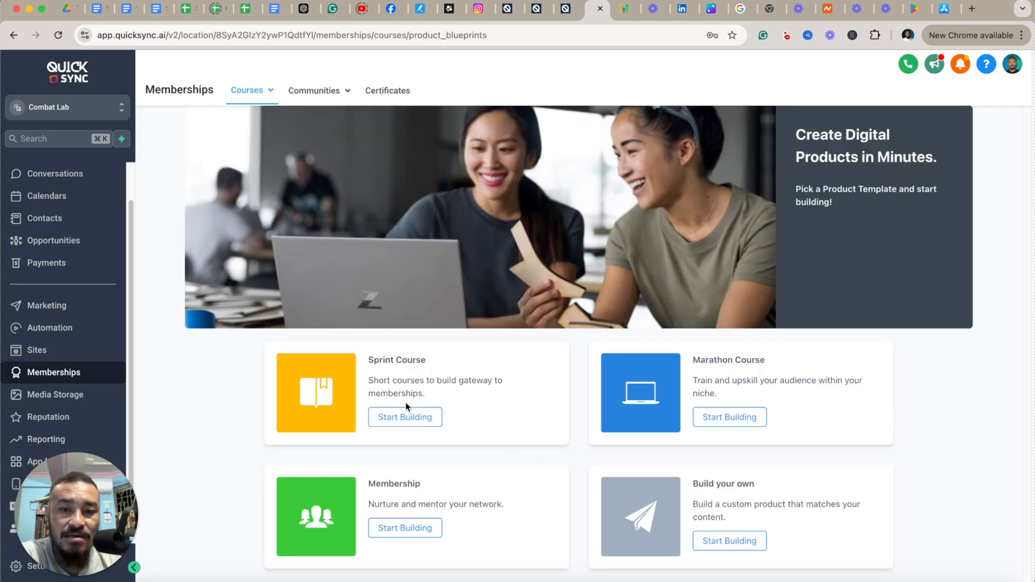
click(422, 417)
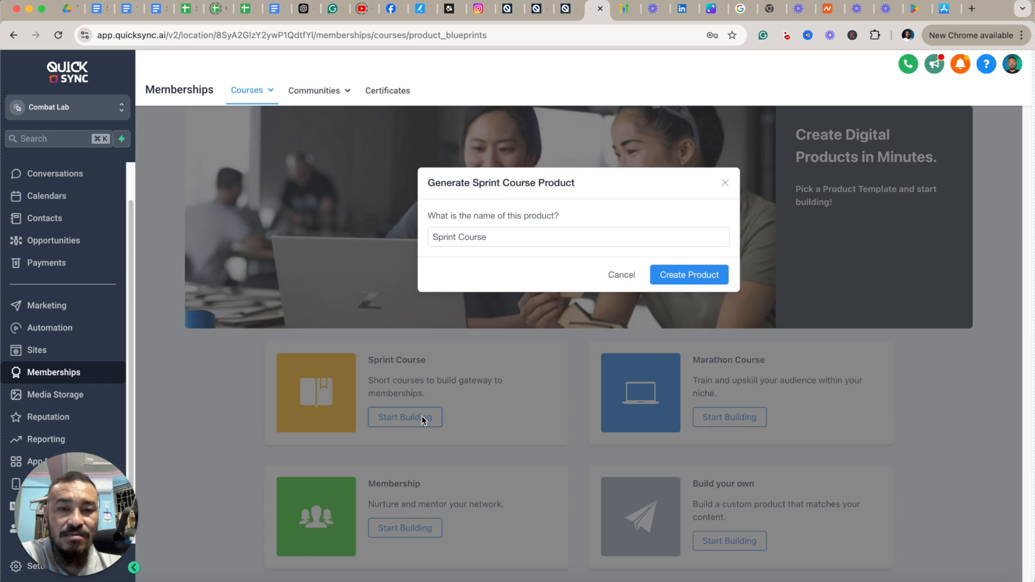
click(681, 276)
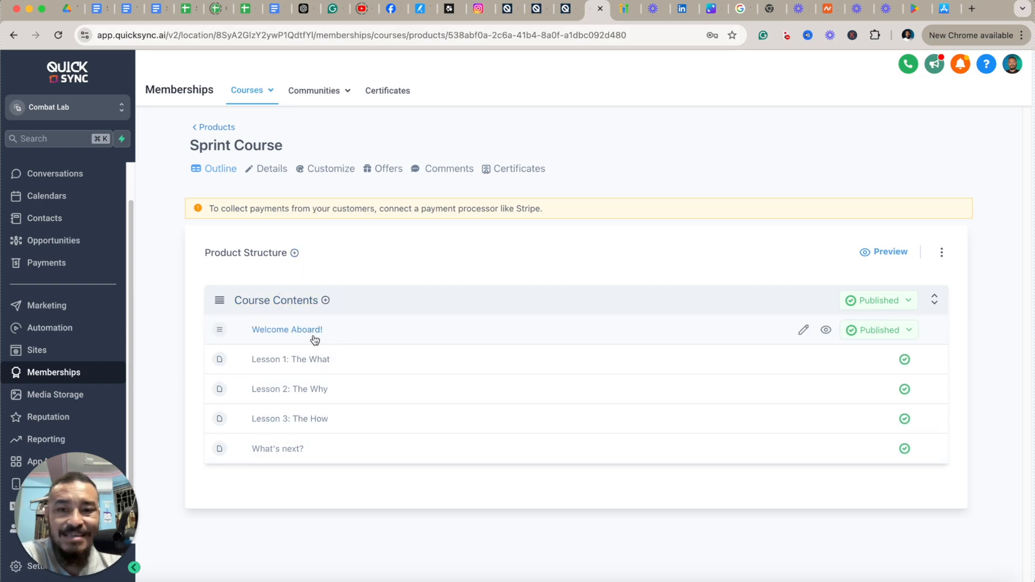
Step: Open the Course Contents category and change its title to "FREE Course"
click(281, 303)
click(290, 248)
drag(290, 248, 211, 242)
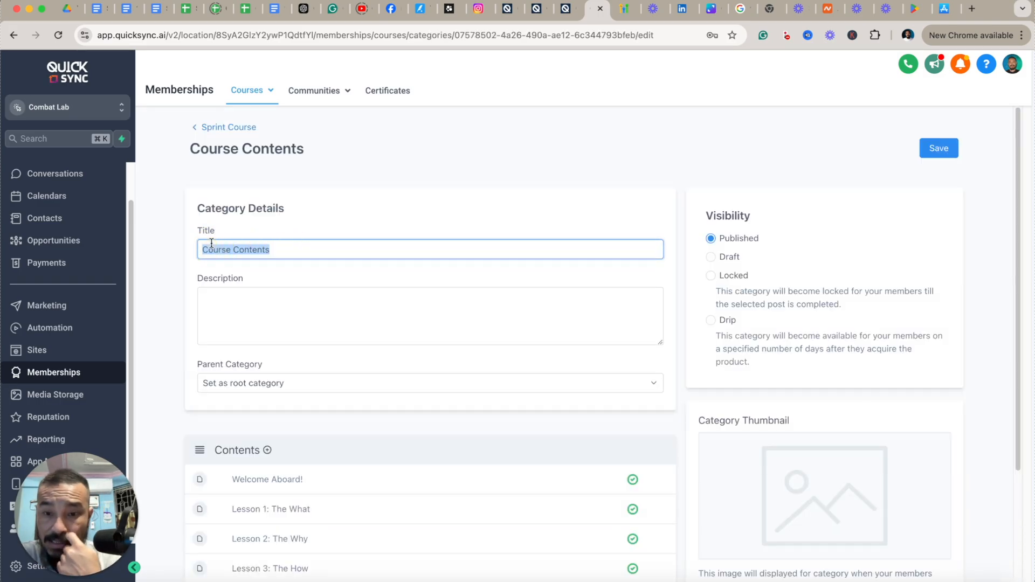
text(F)
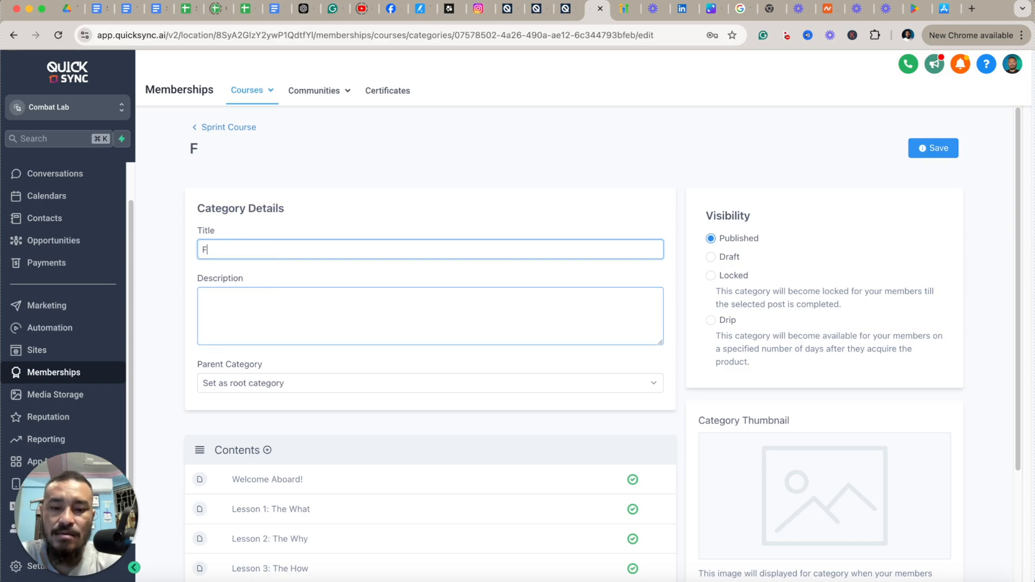
text(REE Course)
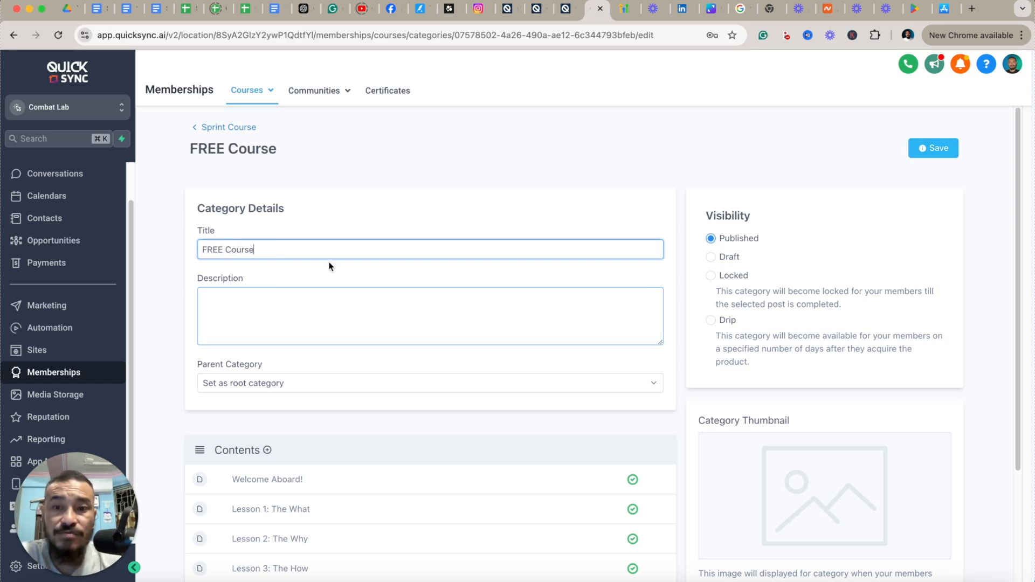
click(385, 214)
Step: Review the category's description, parent category, visibility and thumbnail settings, and save the category
scroll(485, 310, down, 1)
click(503, 319)
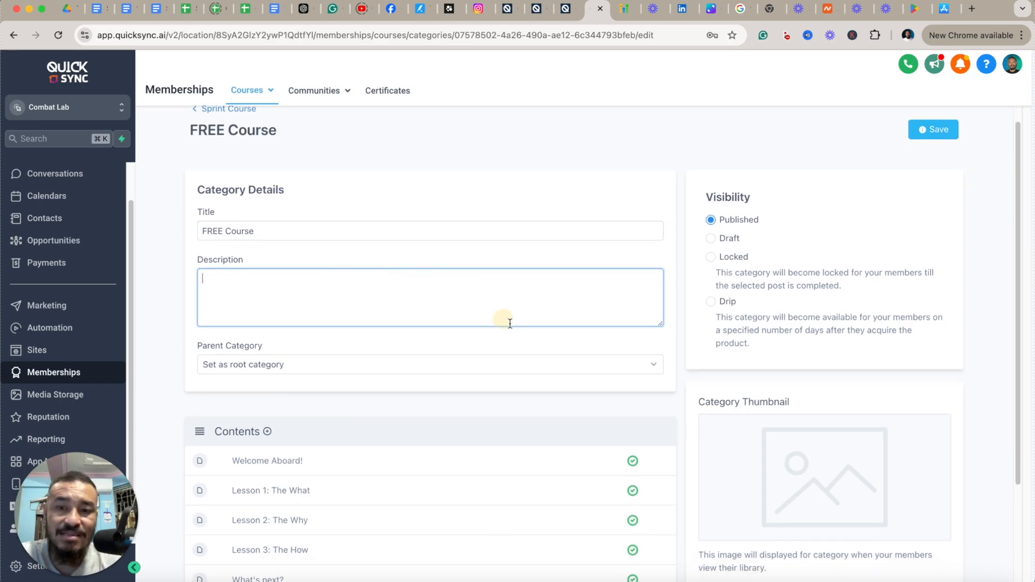
scroll(518, 345, down, 3)
click(512, 295)
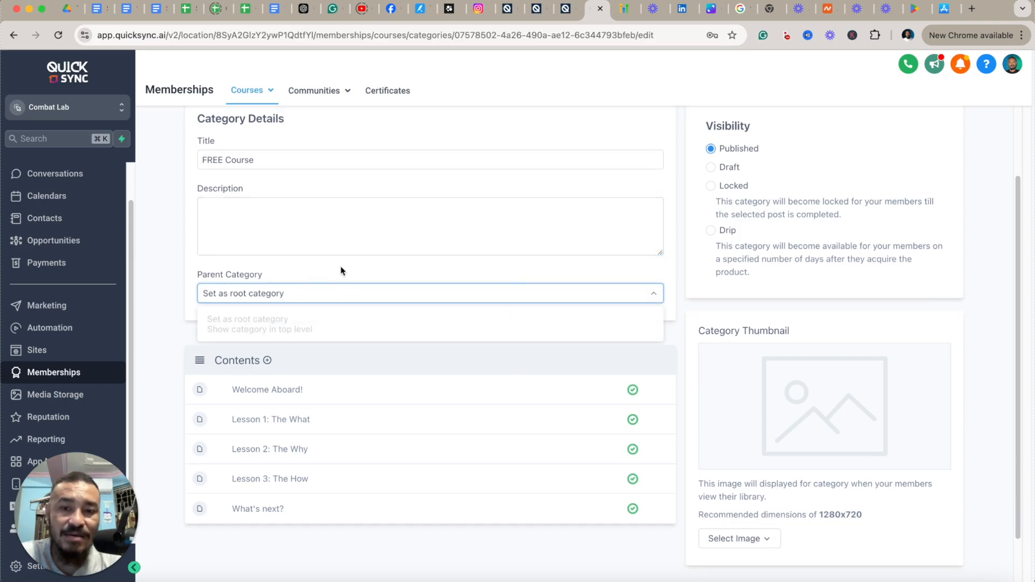
click(331, 295)
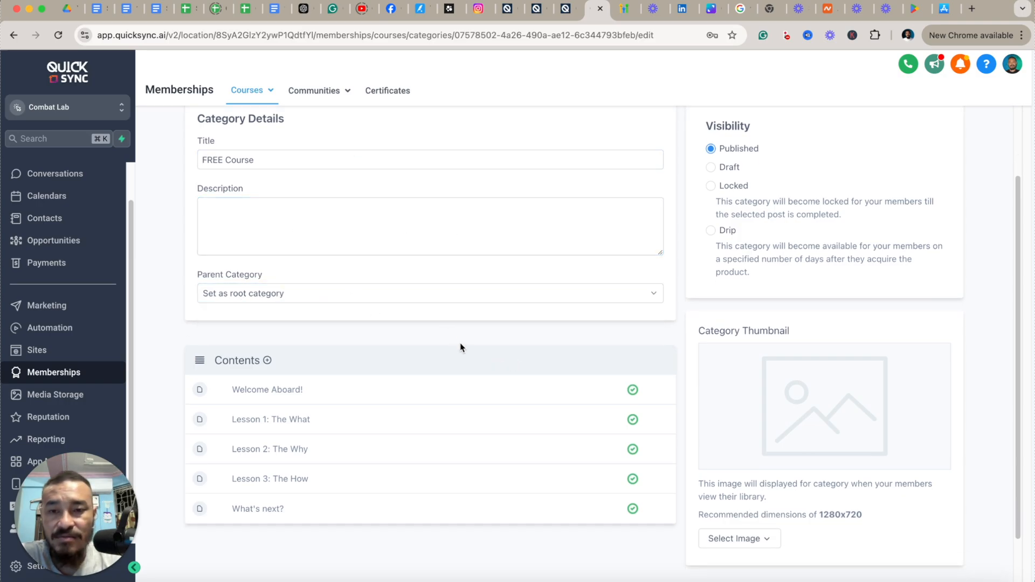
mouse_move(501, 398)
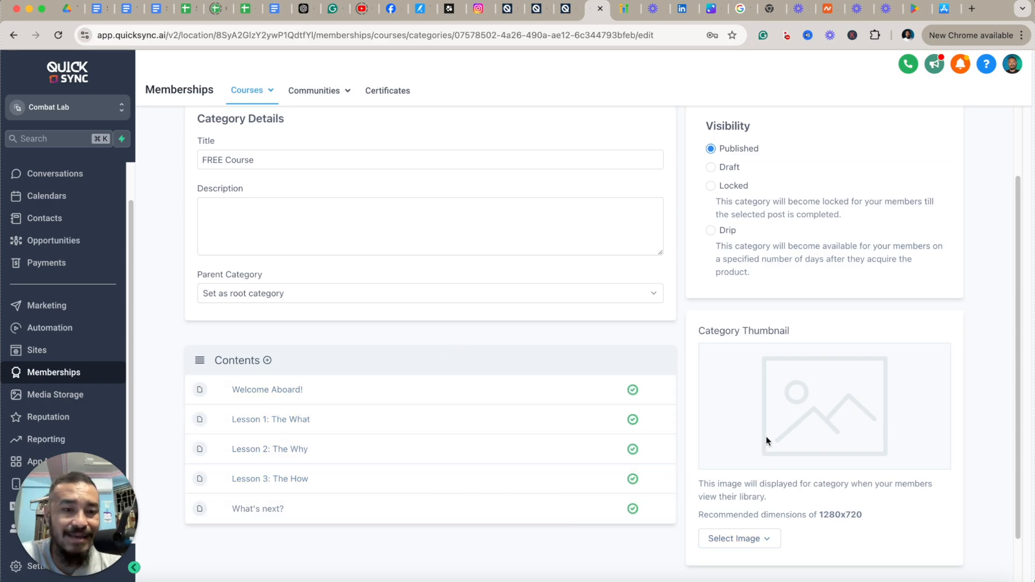
scroll(814, 500, down, 2)
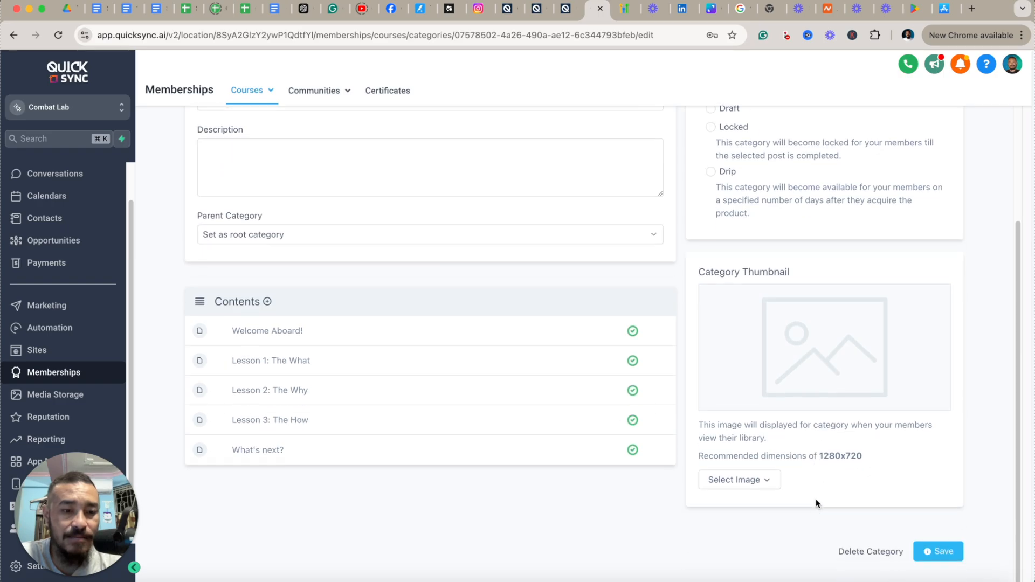
scroll(869, 448, up, 5)
scroll(901, 508, down, 5)
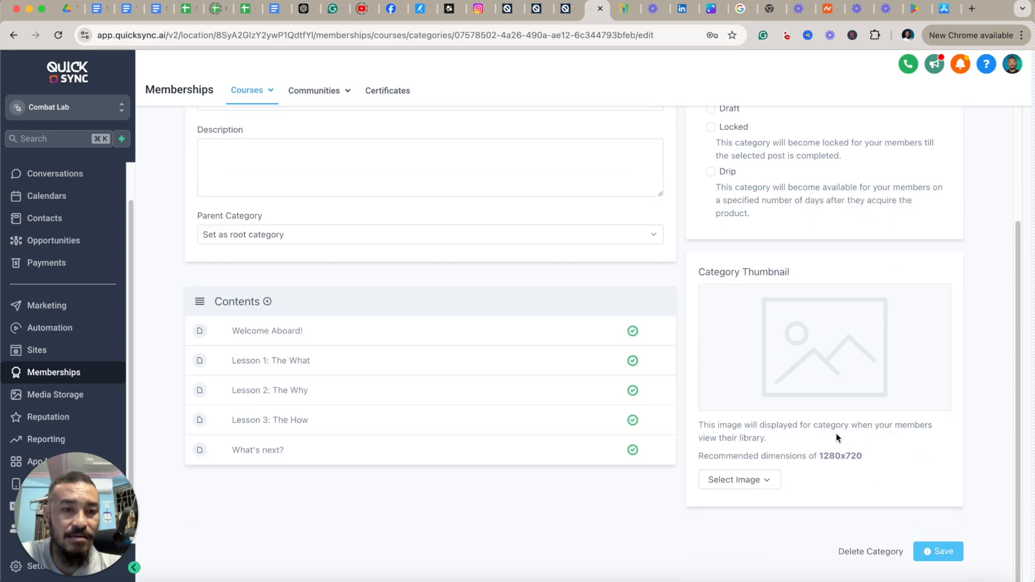
scroll(809, 388, up, 5)
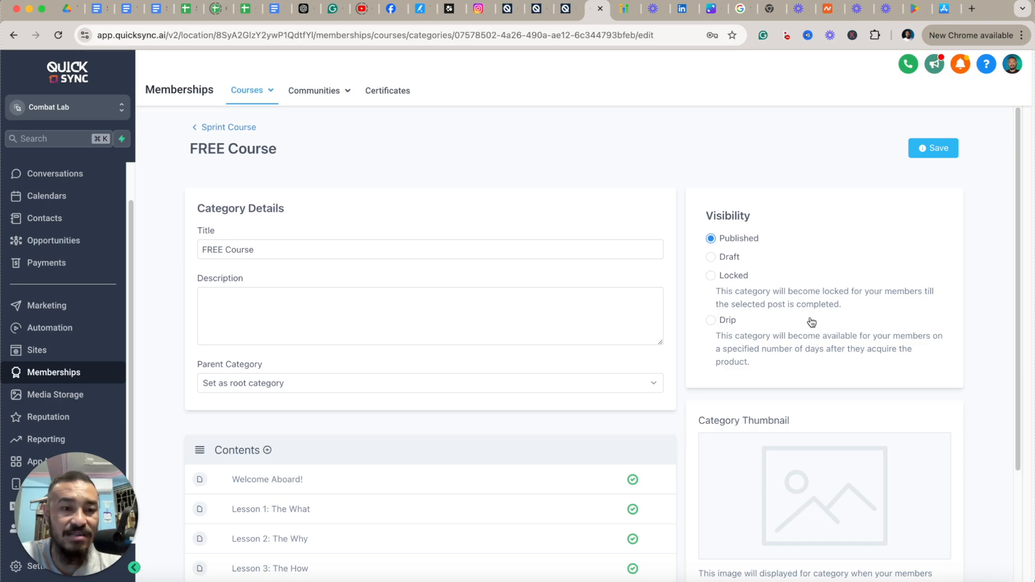
scroll(796, 323, down, 3)
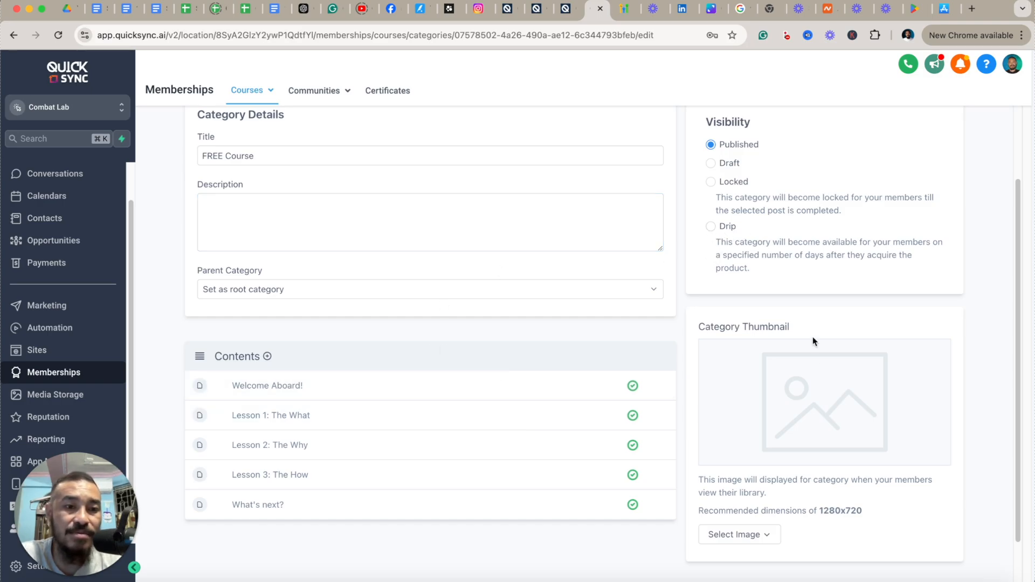
scroll(809, 397, down, 2)
click(927, 551)
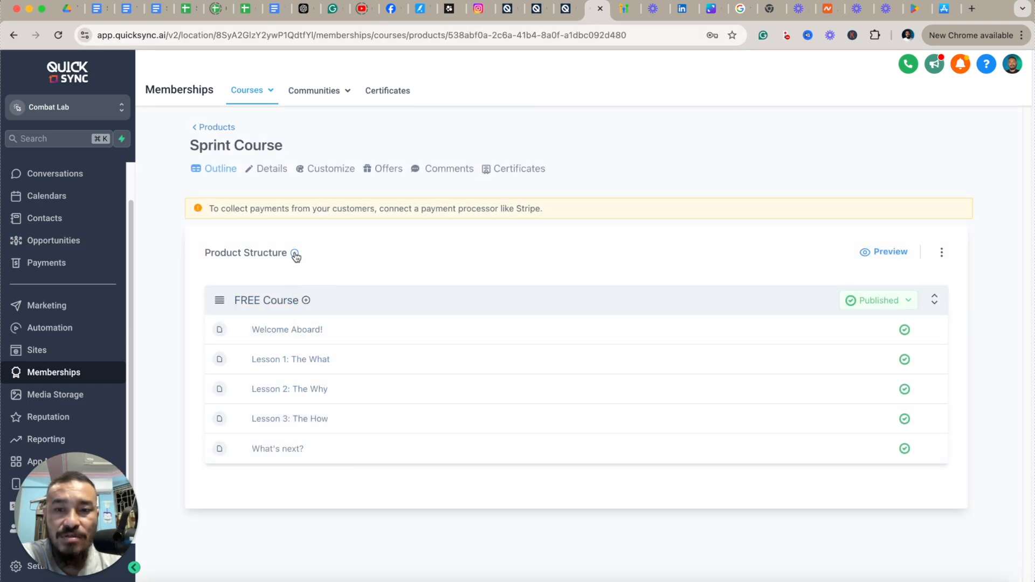
Step: Add a new category titled "Category 2" to the Sprint Course product structure
click(300, 275)
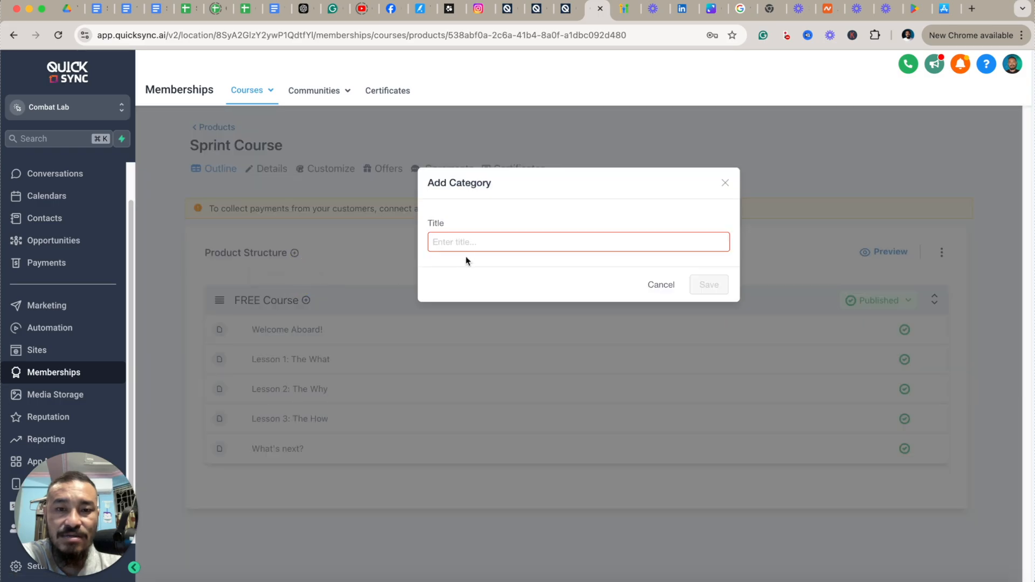
click(464, 242)
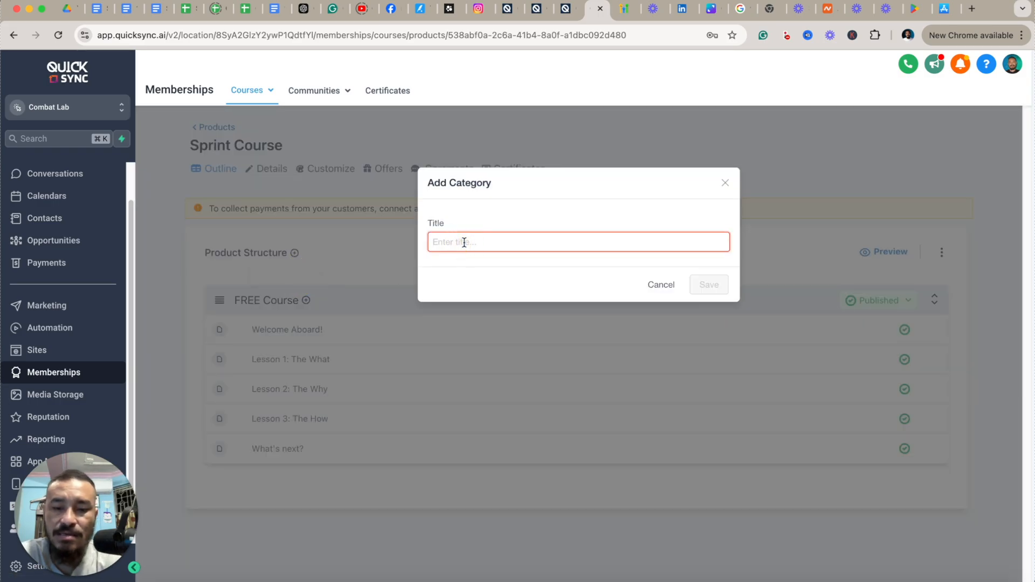
text(Category 2)
click(715, 287)
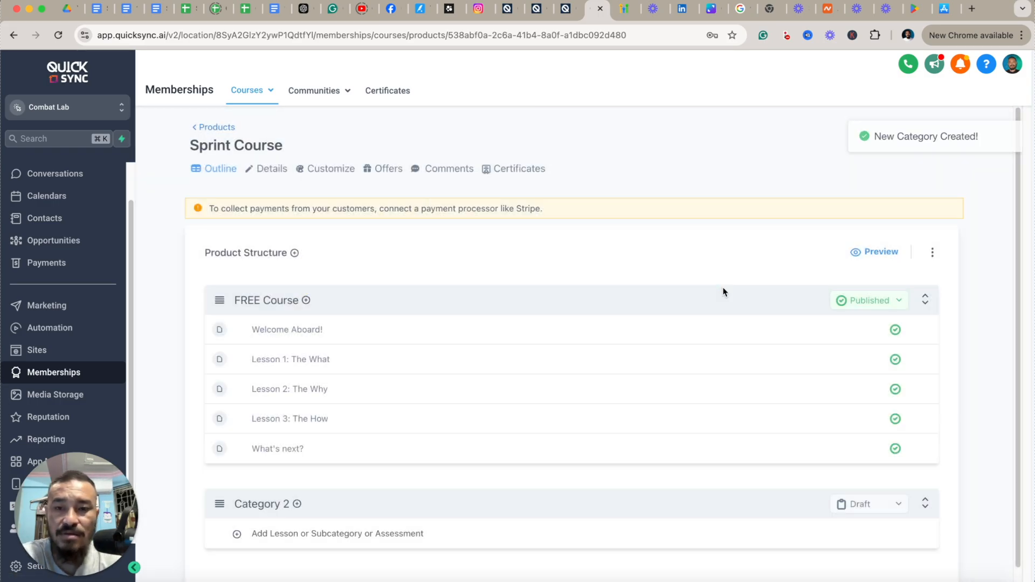
Step: Check the options for adding content to Category 2 and FREE Course, and collapse Category 2
scroll(334, 494, down, 1)
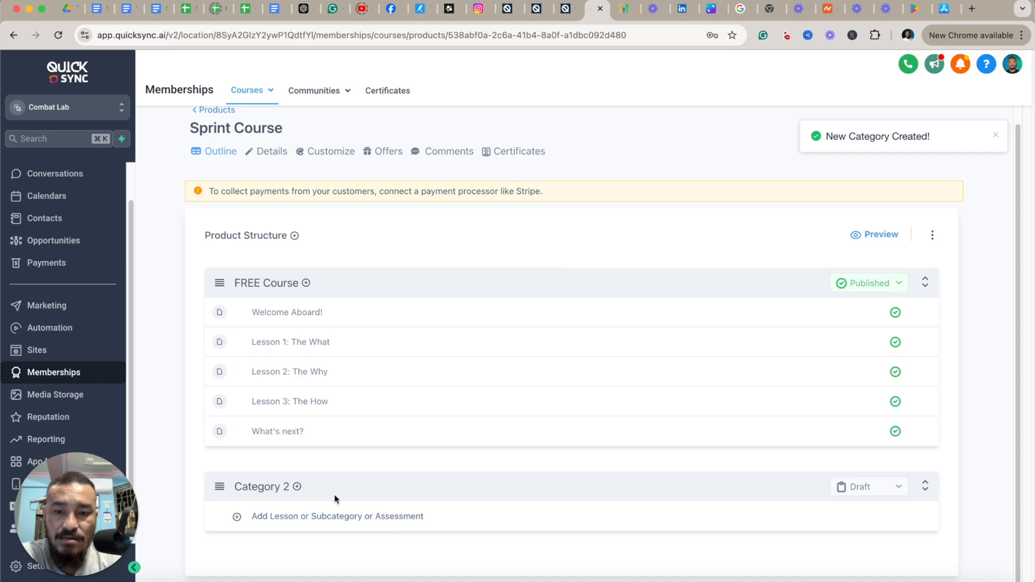
click(353, 519)
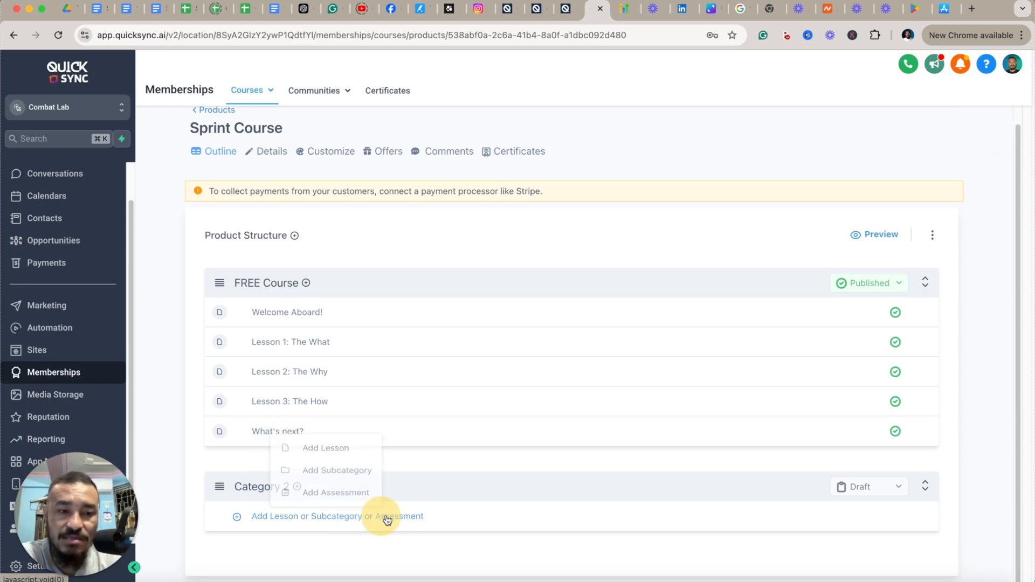
click(426, 465)
click(306, 283)
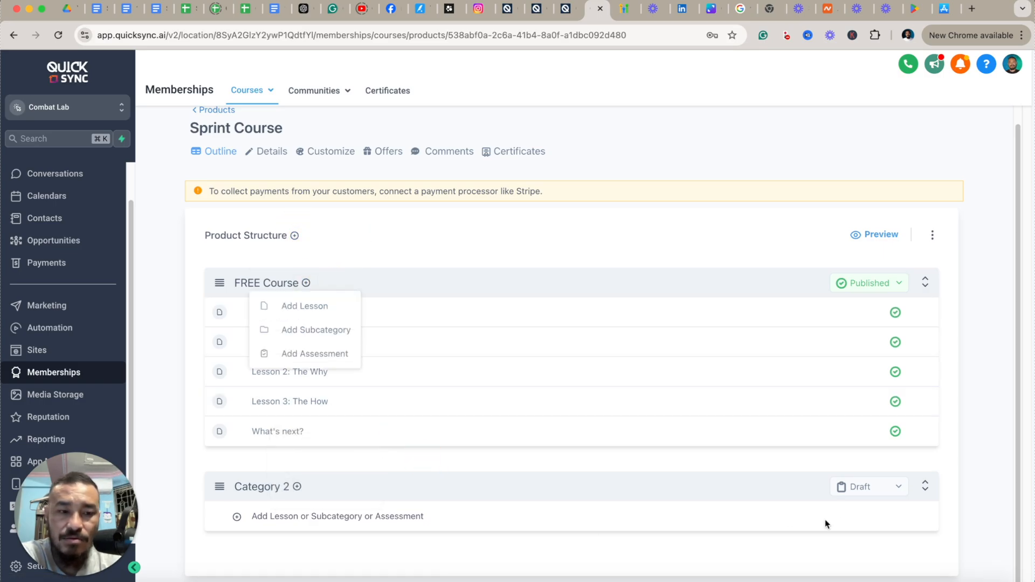
click(927, 489)
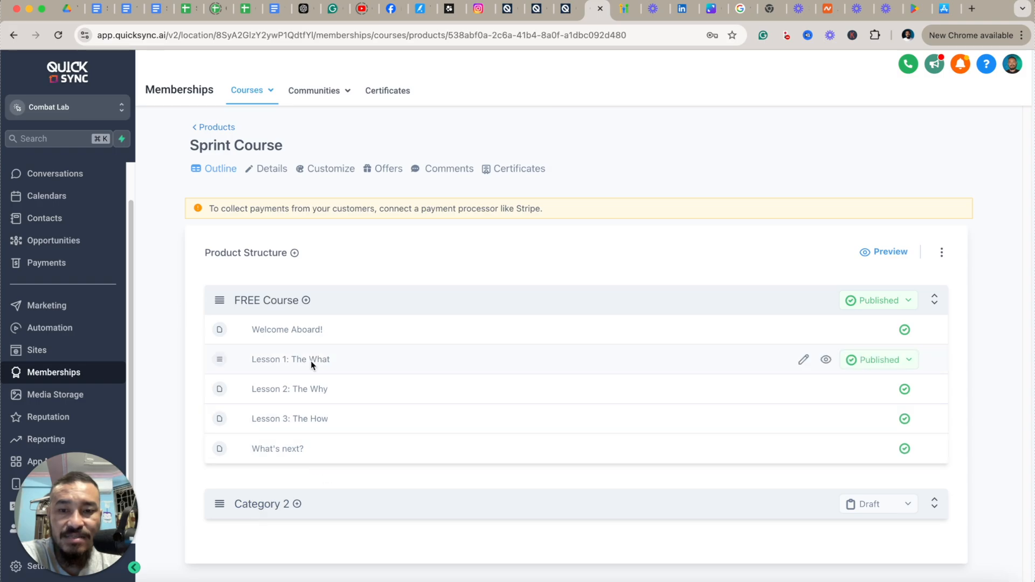
Step: Add a subcategory titled "lesson 2" under the FREE Course category
click(307, 301)
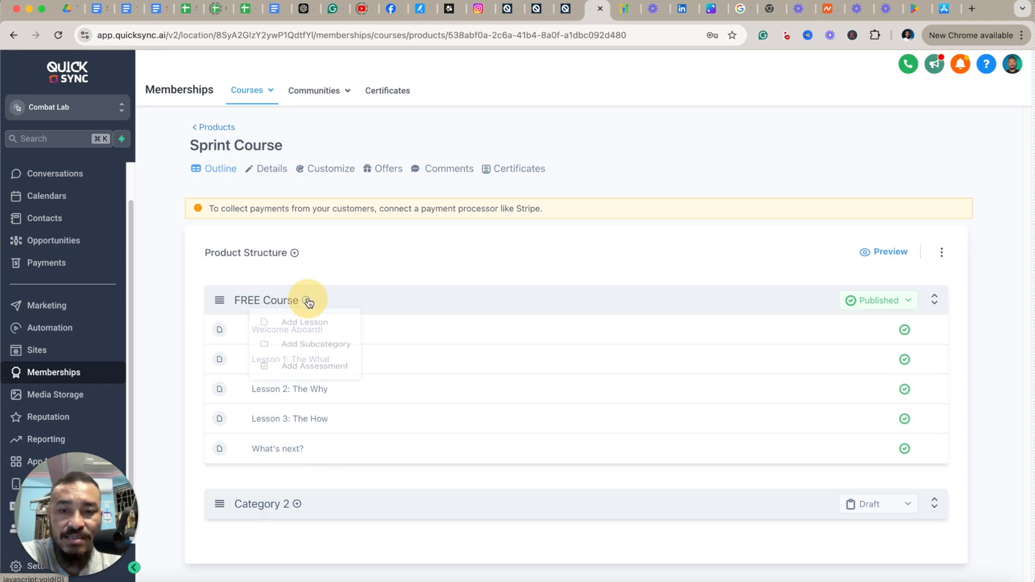
click(319, 348)
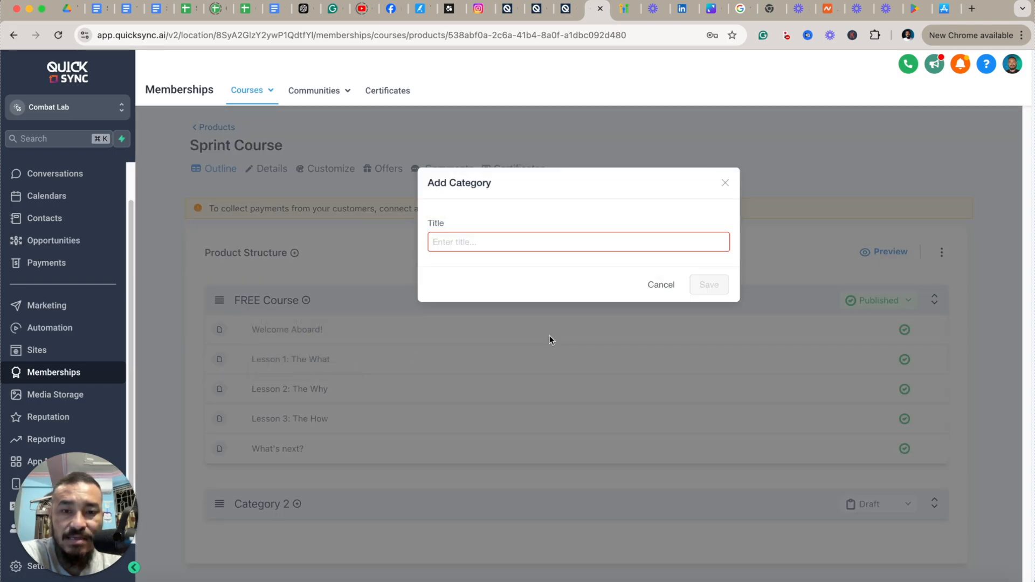
text(le)
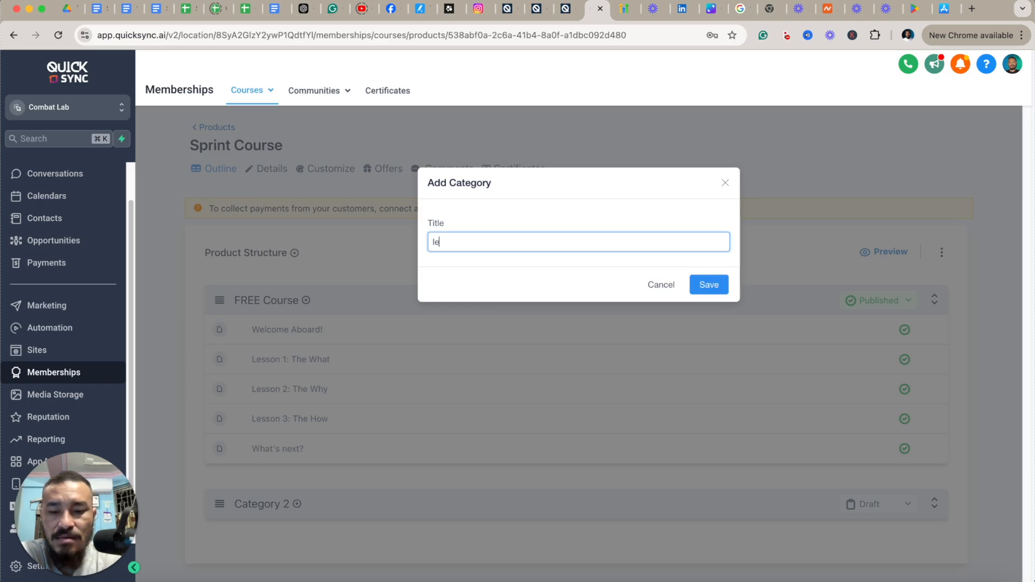
text(sson 2)
click(720, 285)
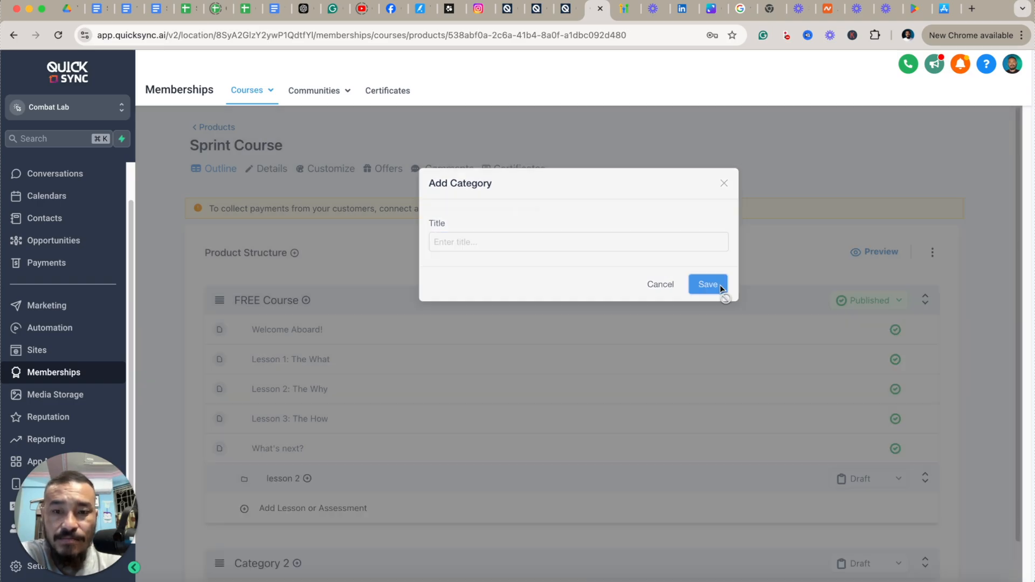
Step: View the options for adding content to the lesson 2 subcategory and dismiss them
scroll(485, 389, down, 2)
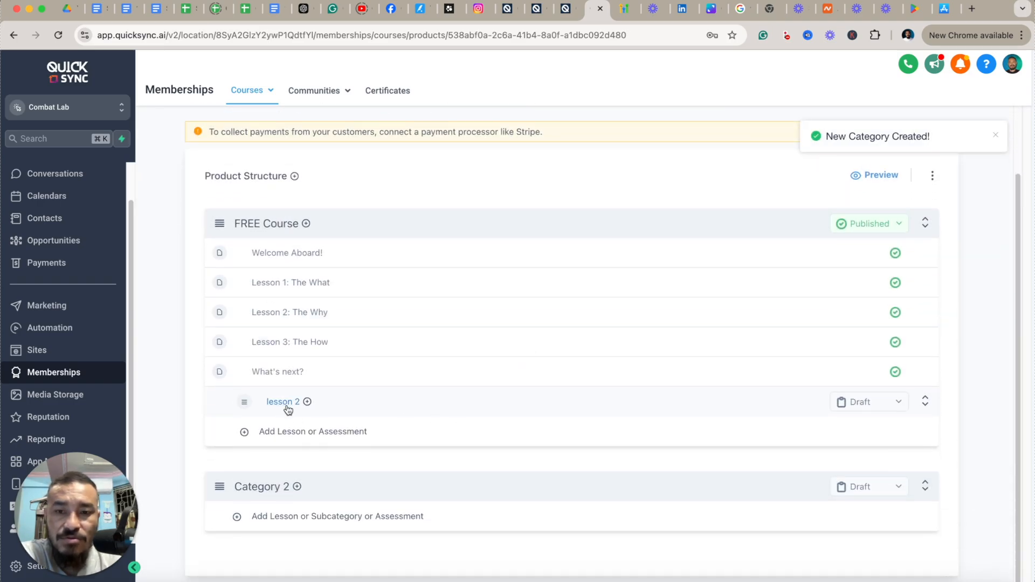
click(307, 402)
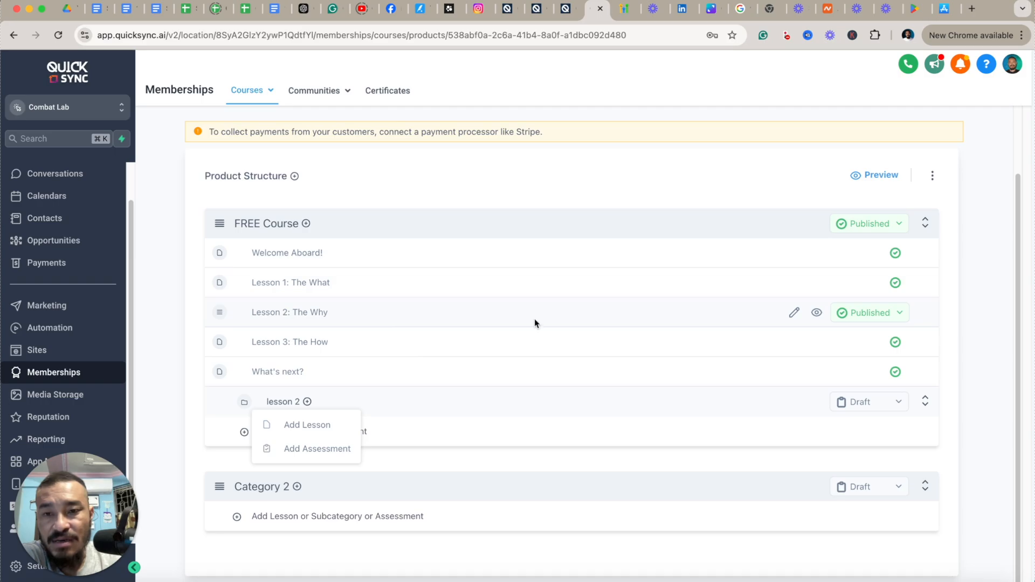
scroll(542, 324, up, 3)
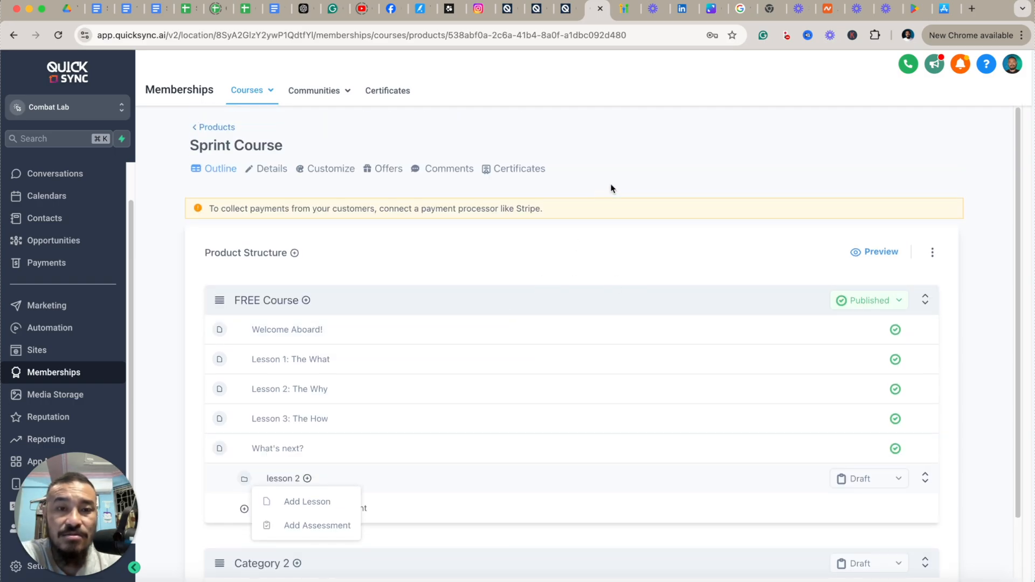
click(646, 186)
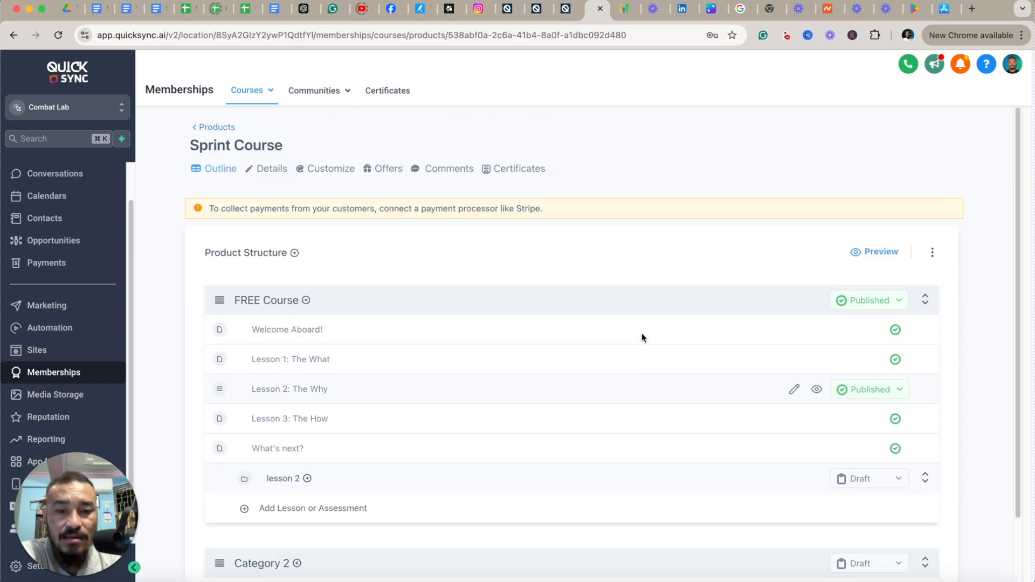
Step: Open the Sprint Course product's details and review its title, description, thumbnail and additional settings sections
click(271, 169)
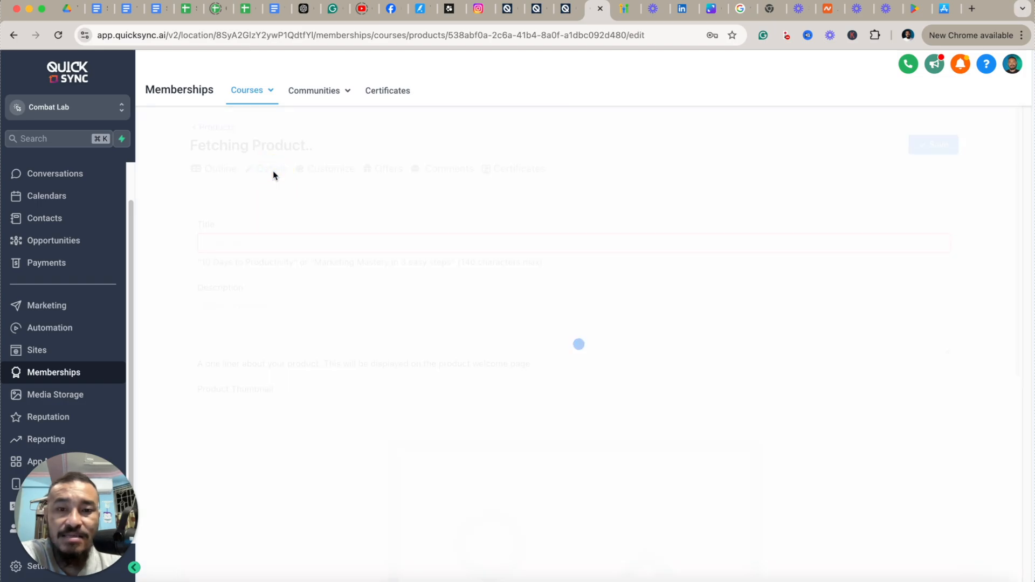
scroll(416, 345, down, 3)
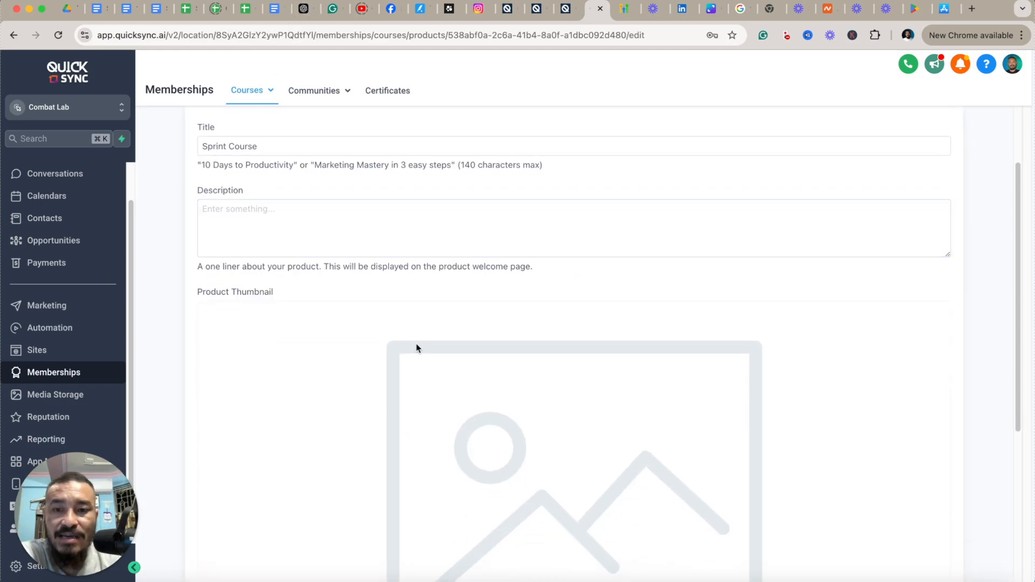
scroll(416, 345, up, 3)
click(245, 242)
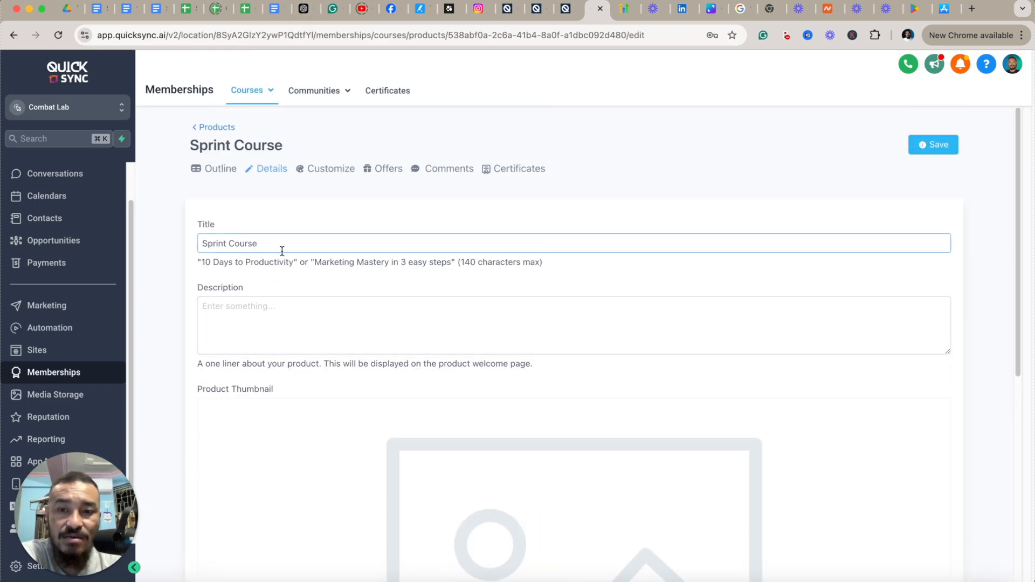
click(280, 321)
scroll(321, 370, down, 3)
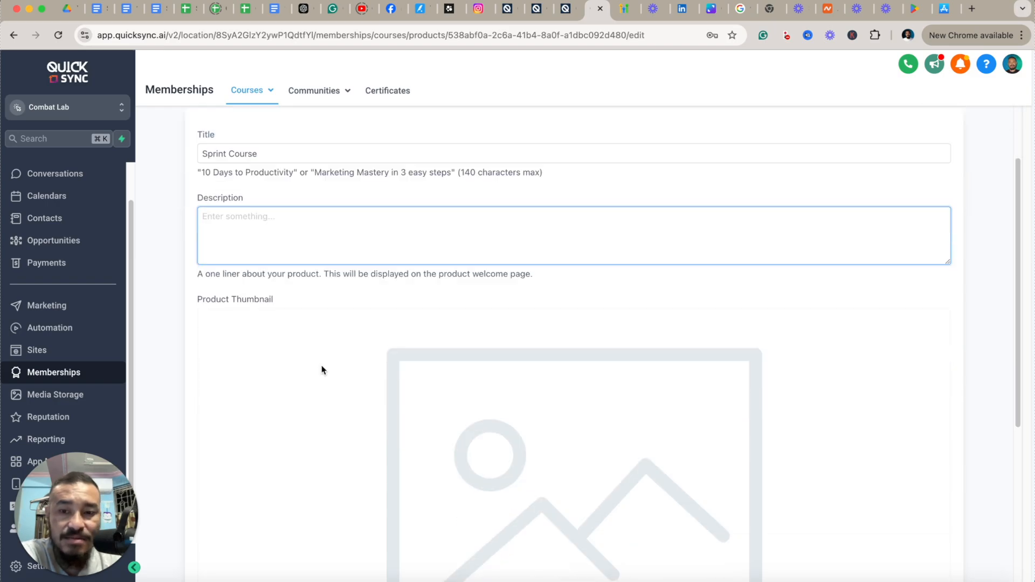
scroll(322, 367, down, 10)
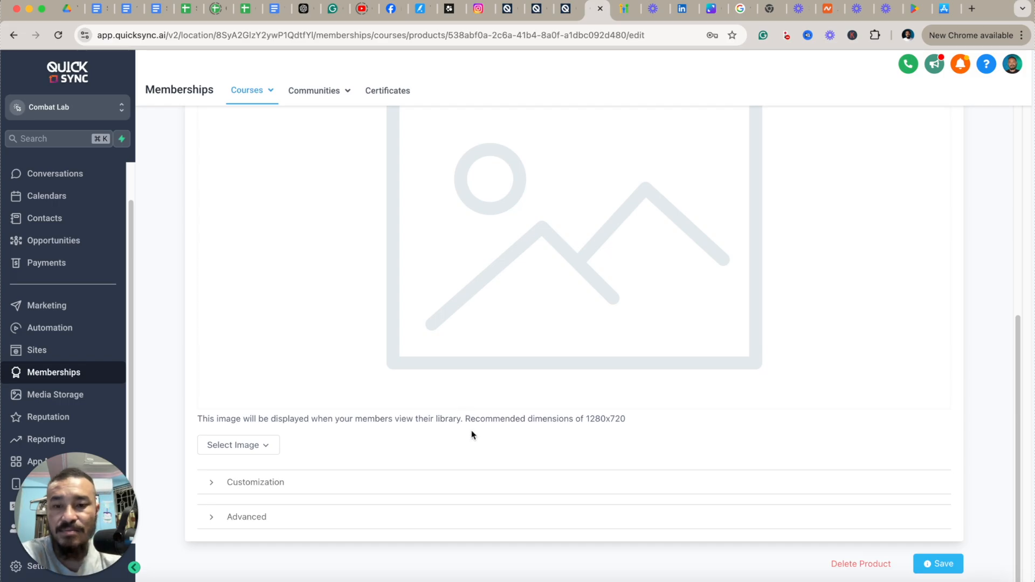
Step: Review the Sprint Course's customization settings, including the instructor heading, headshot, name, title, bio and logo image
click(251, 483)
scroll(499, 437, down, 9)
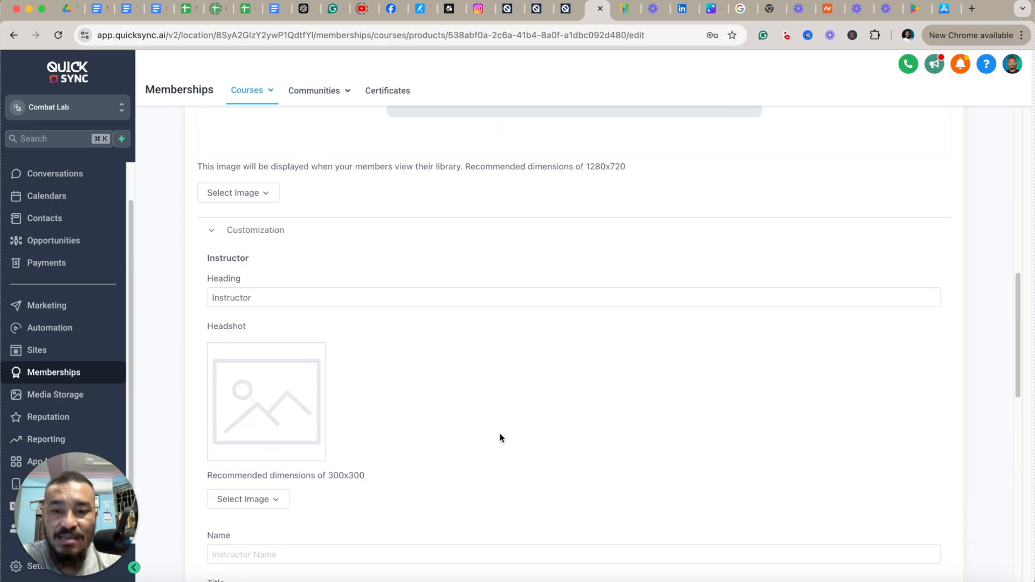
click(263, 299)
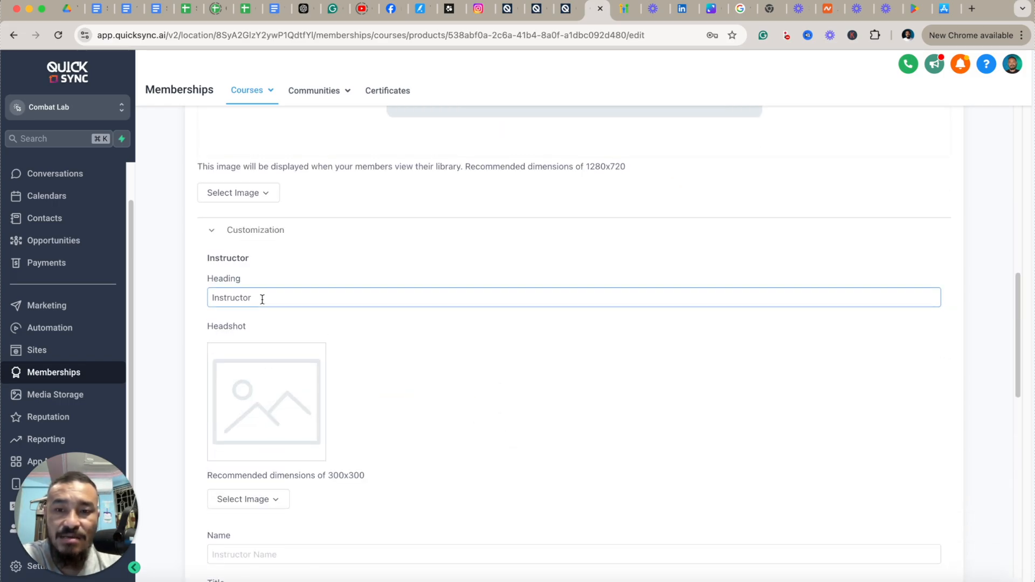
scroll(342, 358, down, 9)
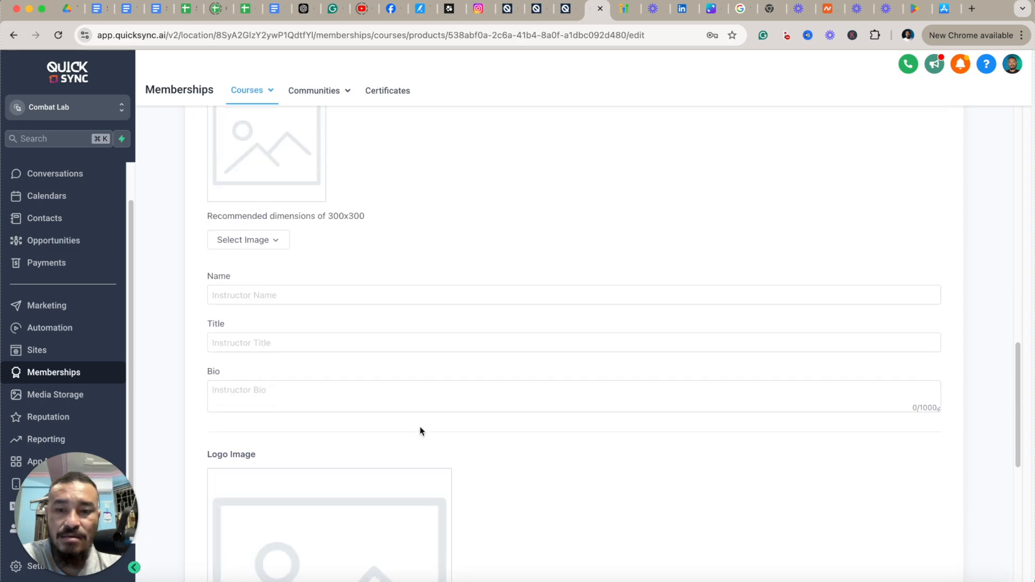
scroll(420, 431, up, 15)
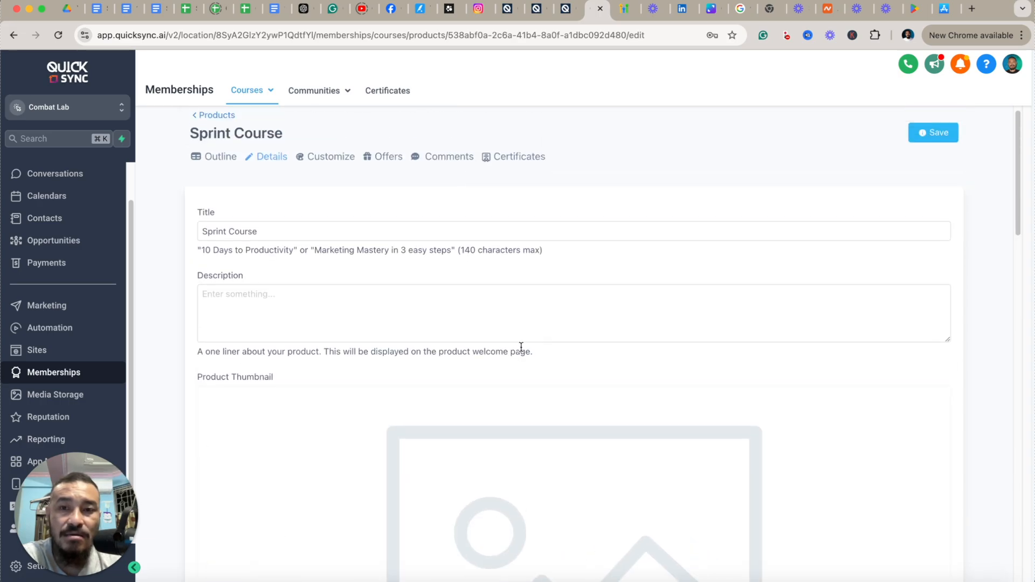
Step: Switch to the SaaS Agency Startups account's products and review the Quick SaaS Launch! product's title, description and thumbnail details
click(512, 8)
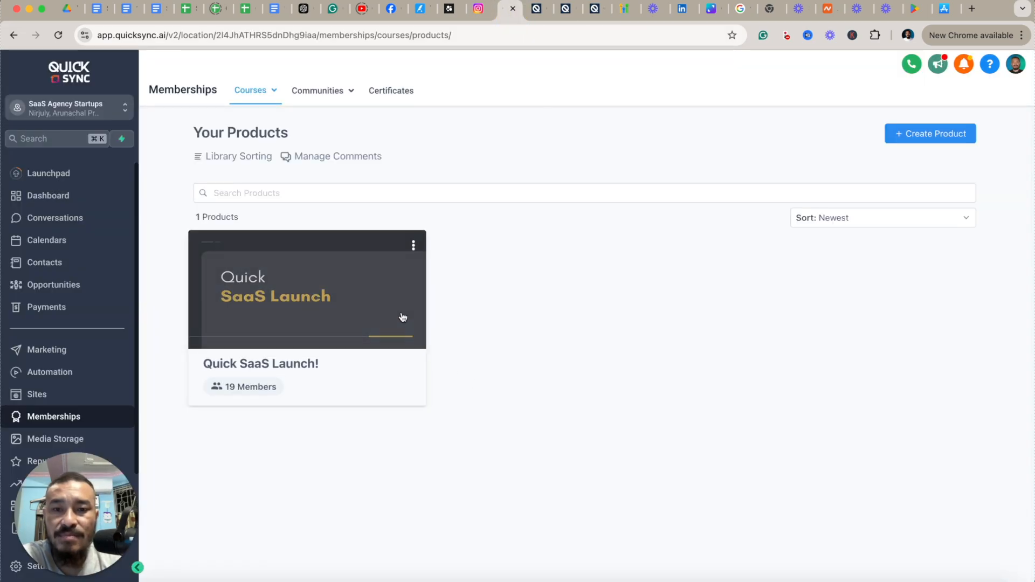
click(414, 246)
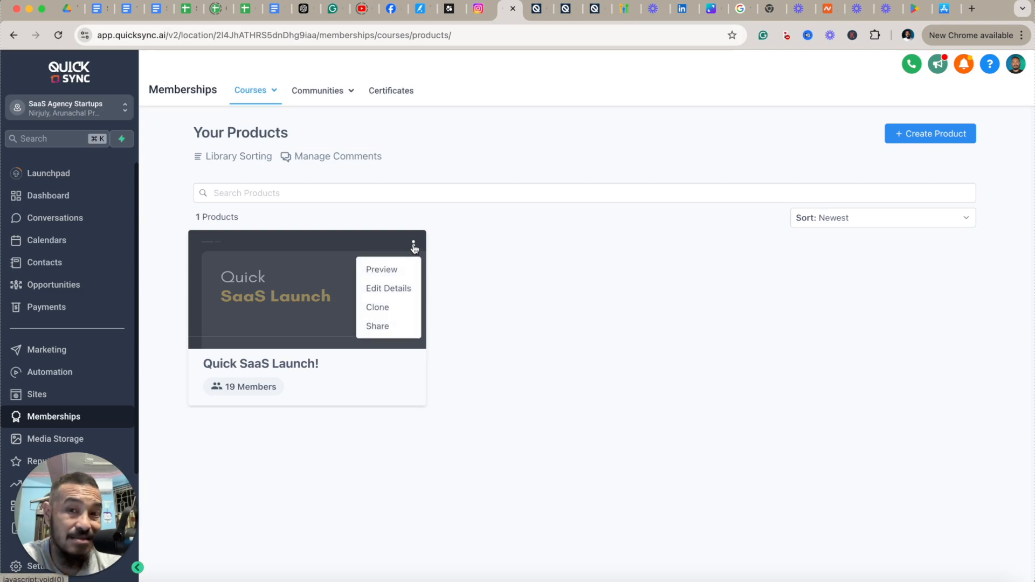
click(398, 289)
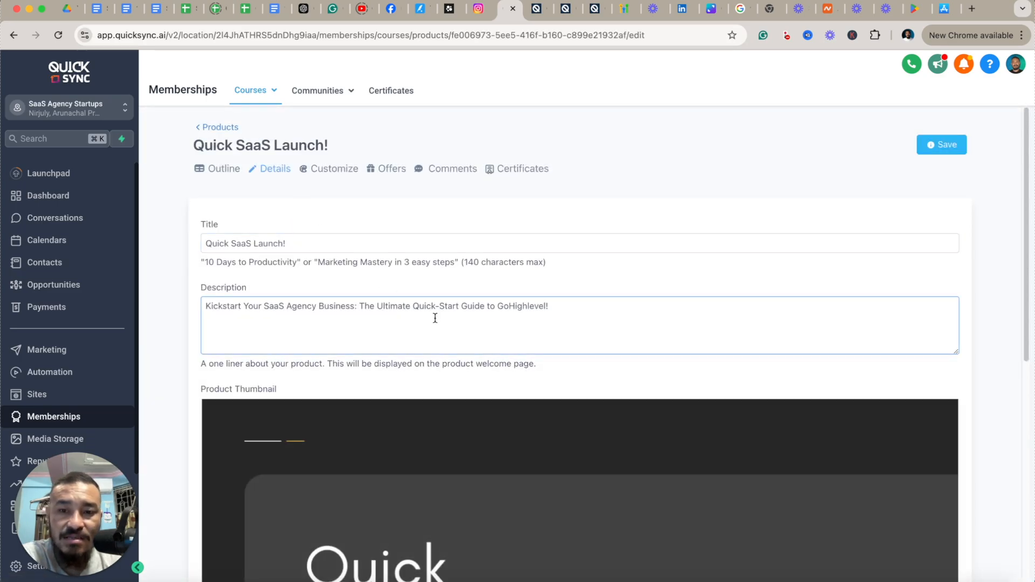
scroll(434, 317, down, 1)
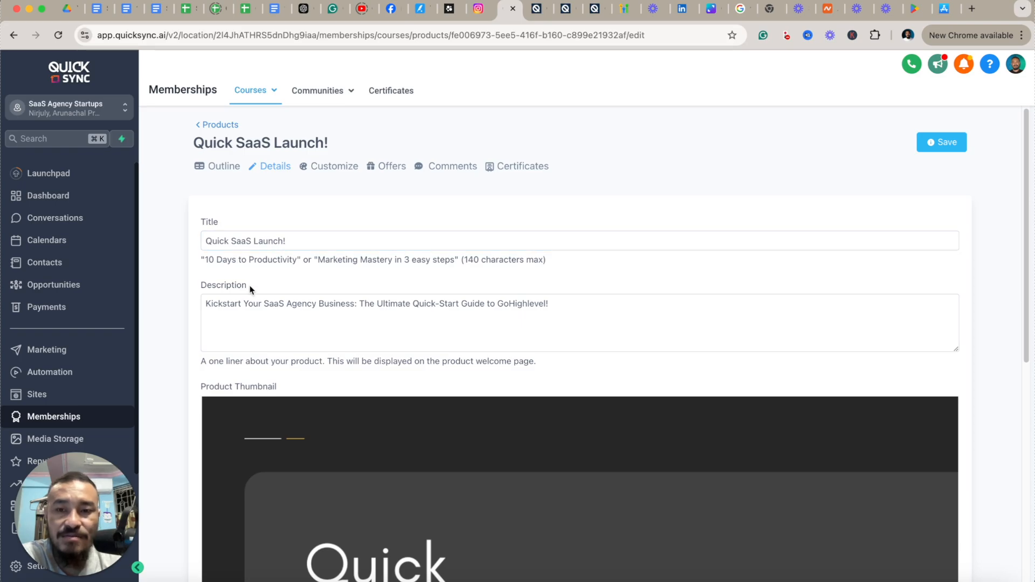
scroll(280, 316, down, 7)
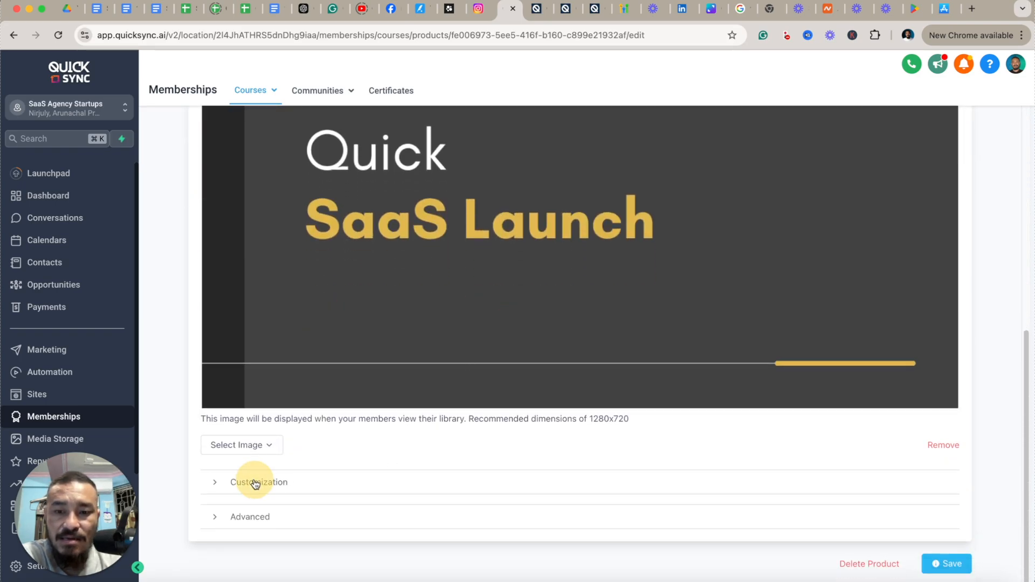
Step: Examine the Quick SaaS Launch! customization settings for the instructor, logo image and favicon image
click(258, 481)
scroll(496, 418, down, 6)
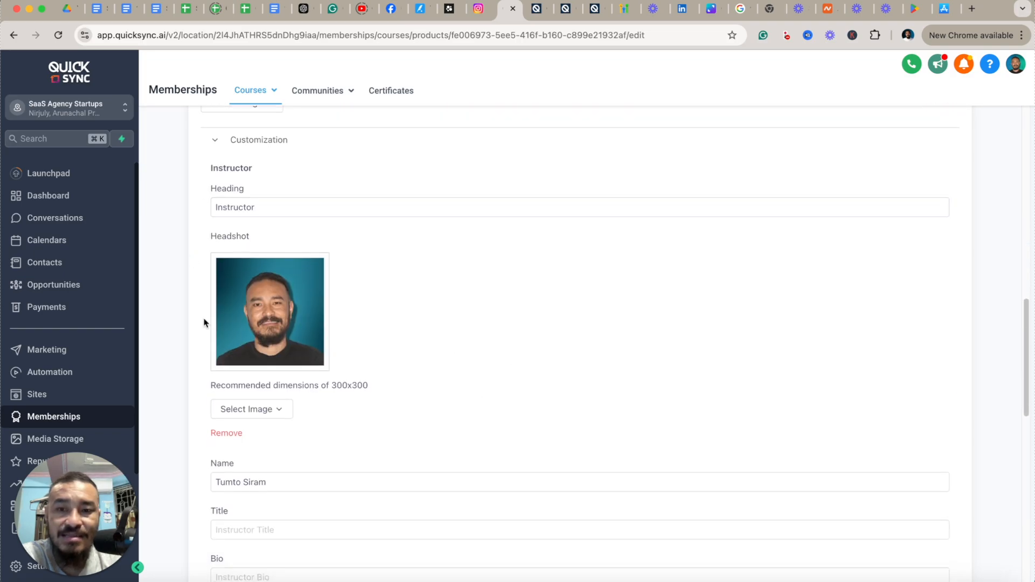
scroll(479, 373, down, 10)
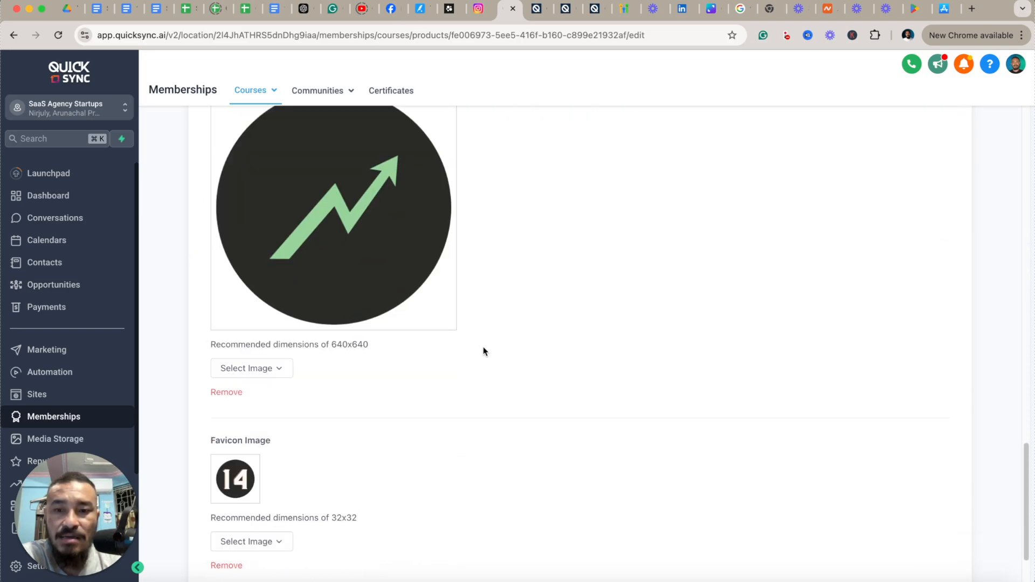
scroll(483, 349, up, 4)
scroll(499, 410, down, 6)
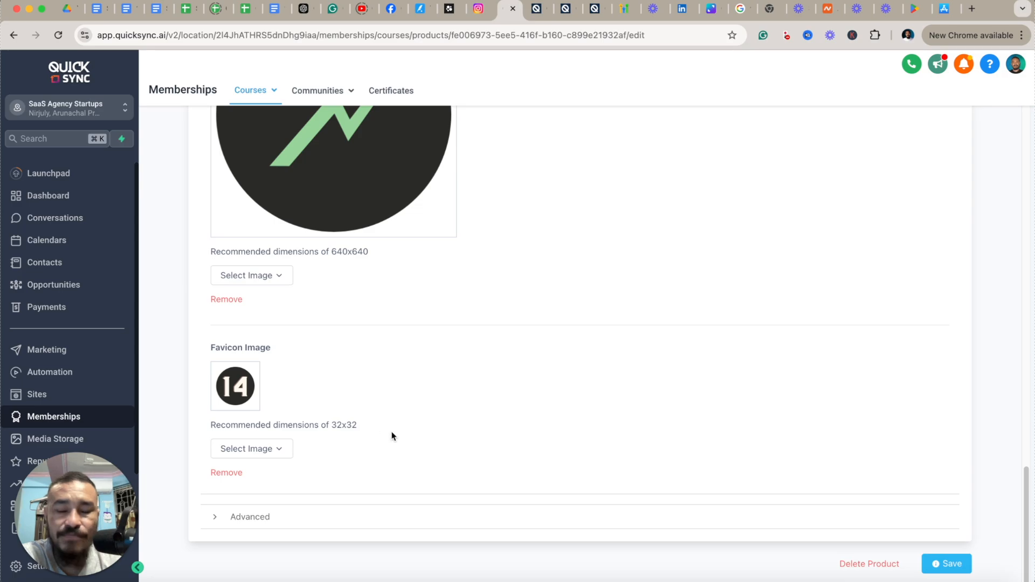
Step: Review the Quick SaaS Launch! advanced settings, including the tracking code, and save the product
click(251, 518)
scroll(451, 455, down, 5)
scroll(451, 456, down, 8)
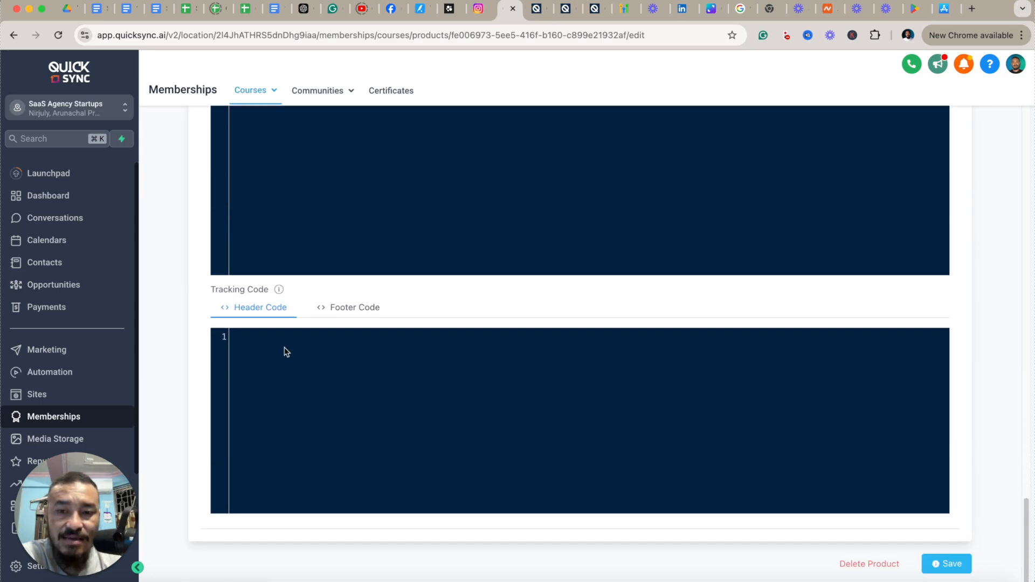
click(948, 570)
scroll(758, 412, up, 20)
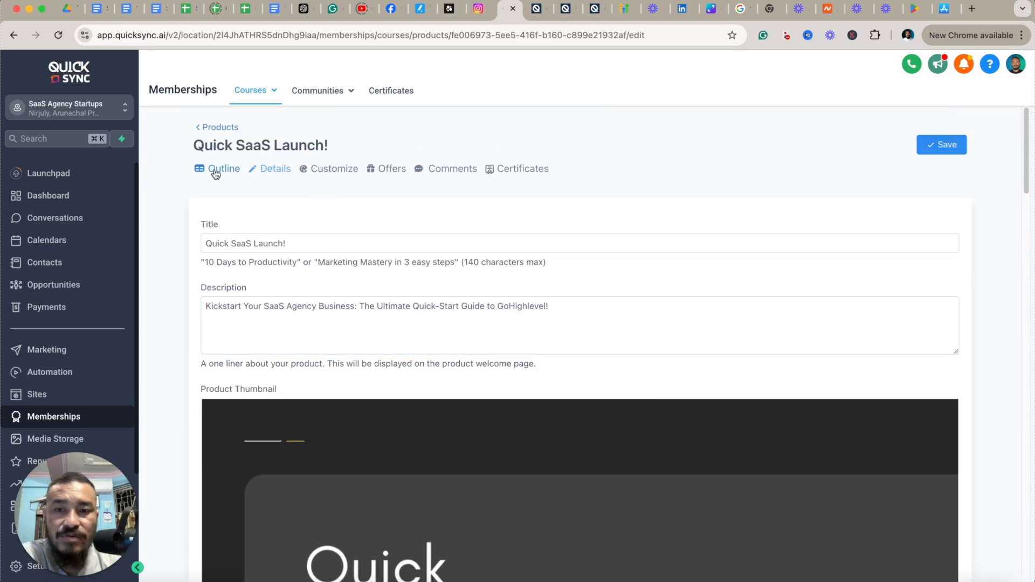
Step: Open the Quick SaaS Launch! theme gallery and compare the Classic, New York and Neue themes
click(215, 168)
click(273, 170)
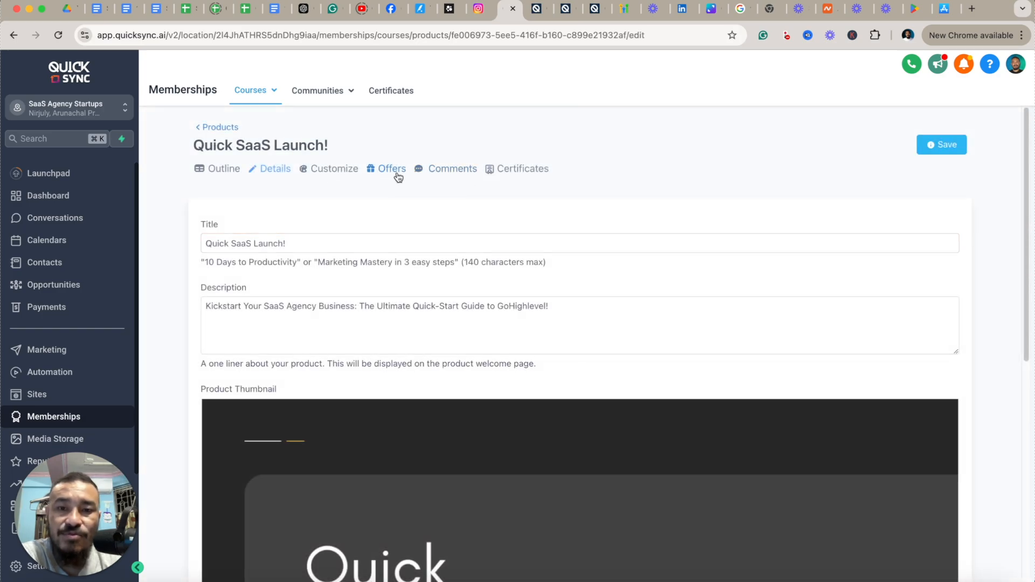
click(334, 170)
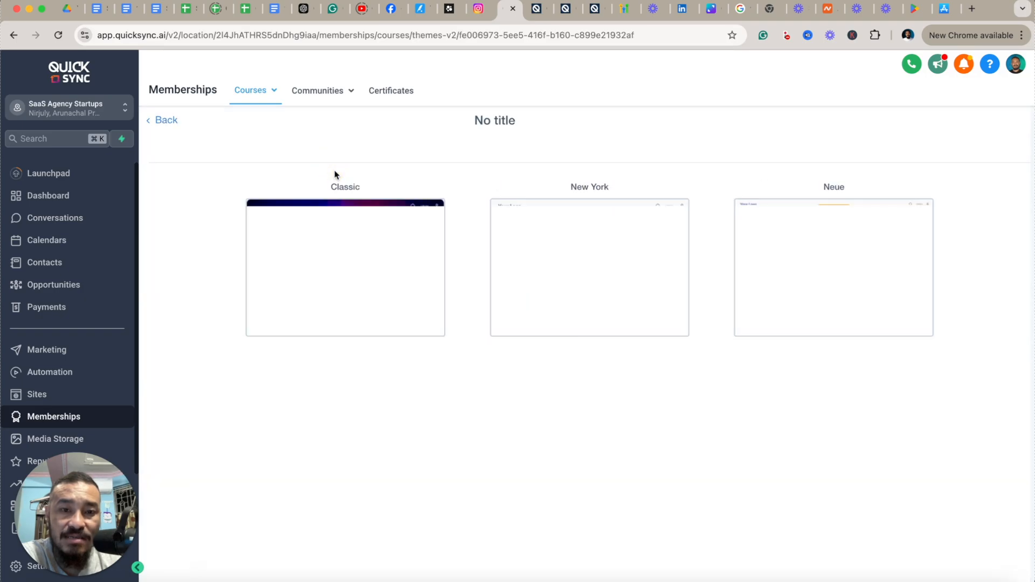
mouse_move(624, 265)
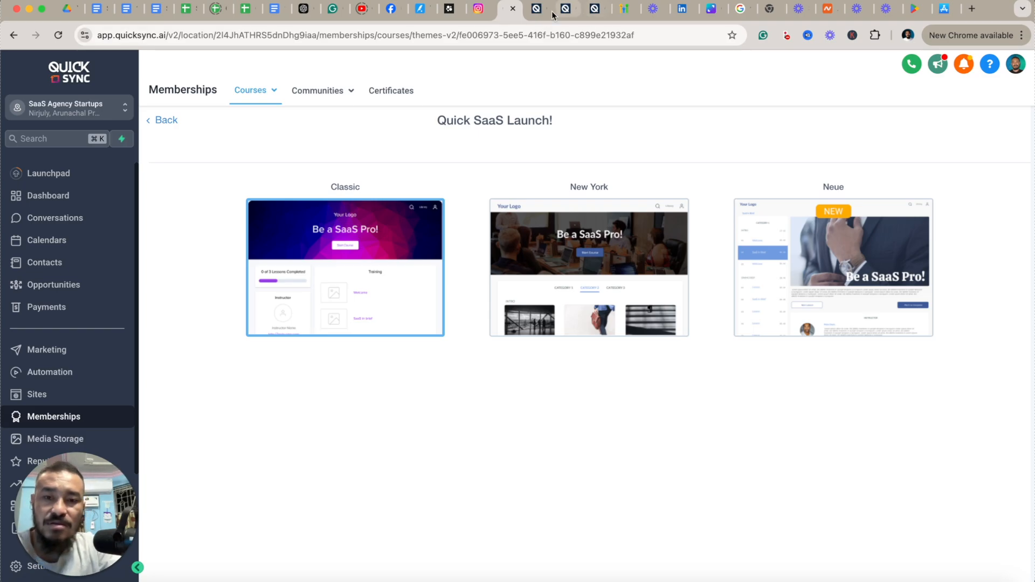
mouse_move(533, 283)
mouse_move(830, 275)
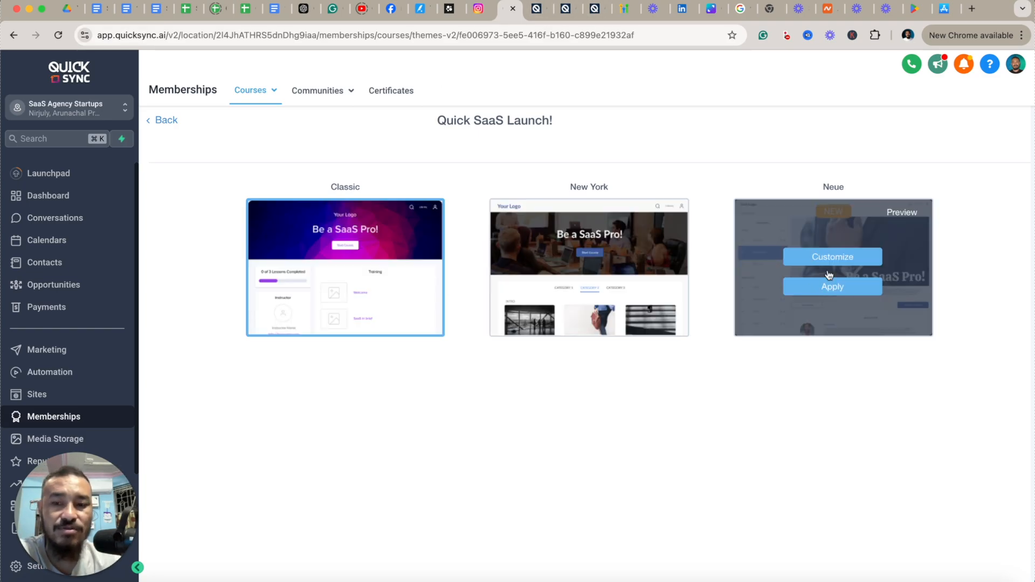
mouse_move(357, 266)
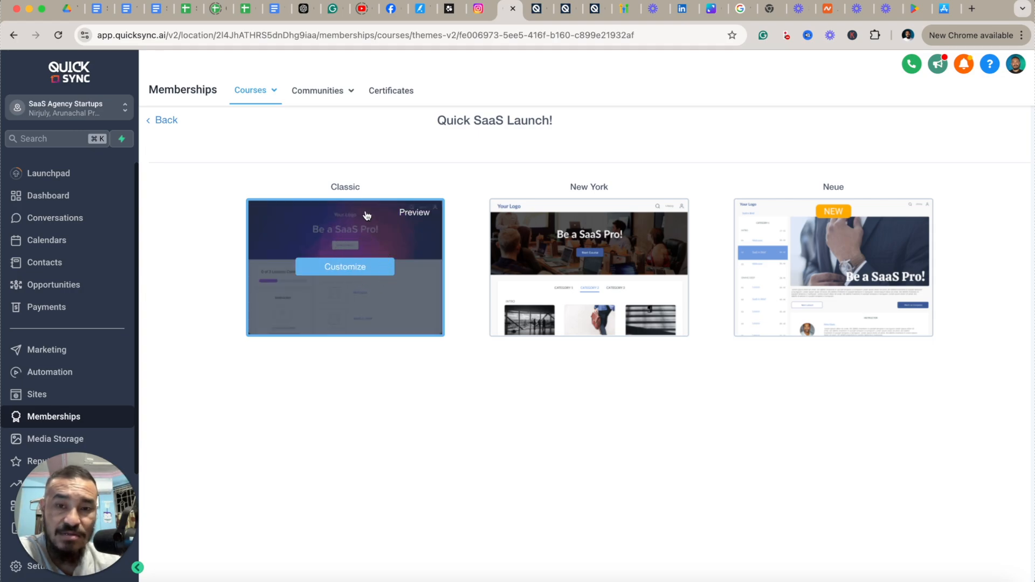
Step: Open the Classic theme for customization and examine its colors, logo placement, fonts and background alongside the course preview
click(344, 268)
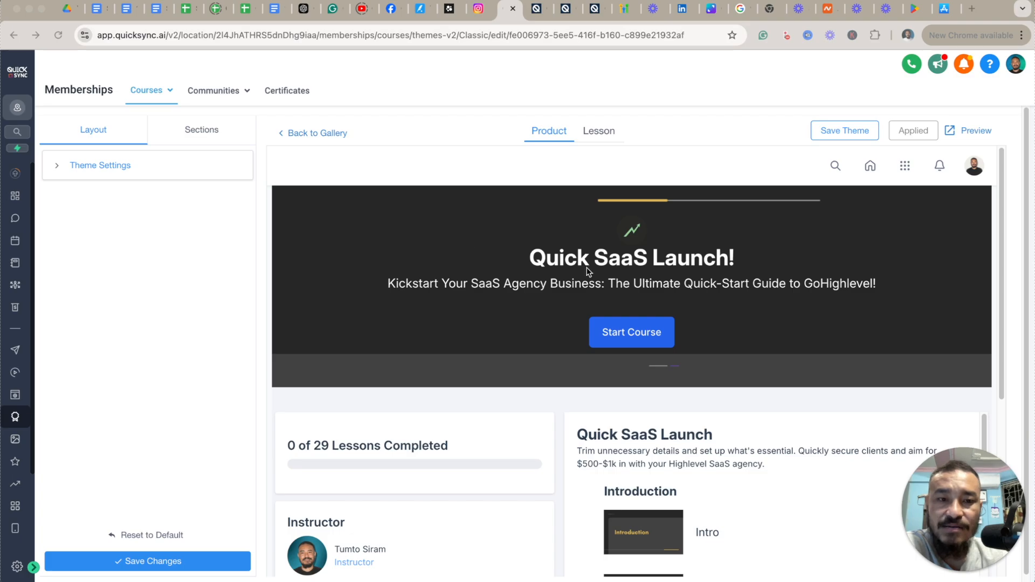
click(197, 134)
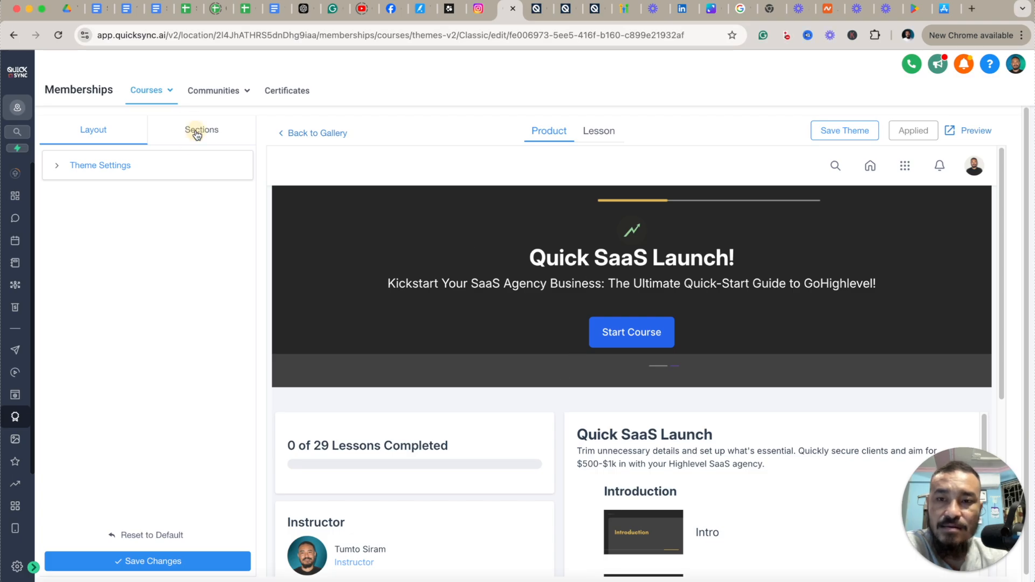
click(93, 167)
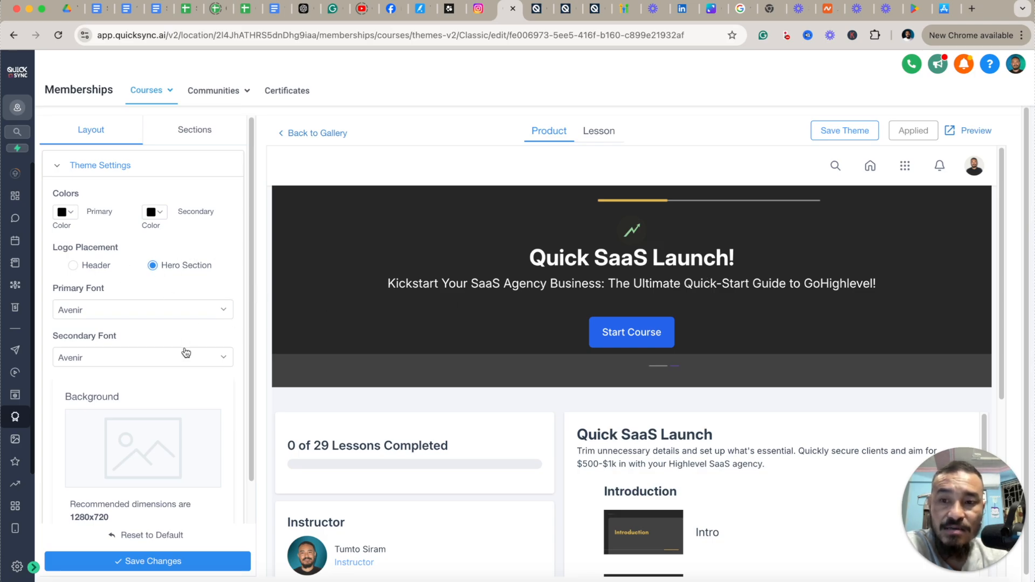
scroll(193, 323, down, 1)
scroll(189, 367, down, 3)
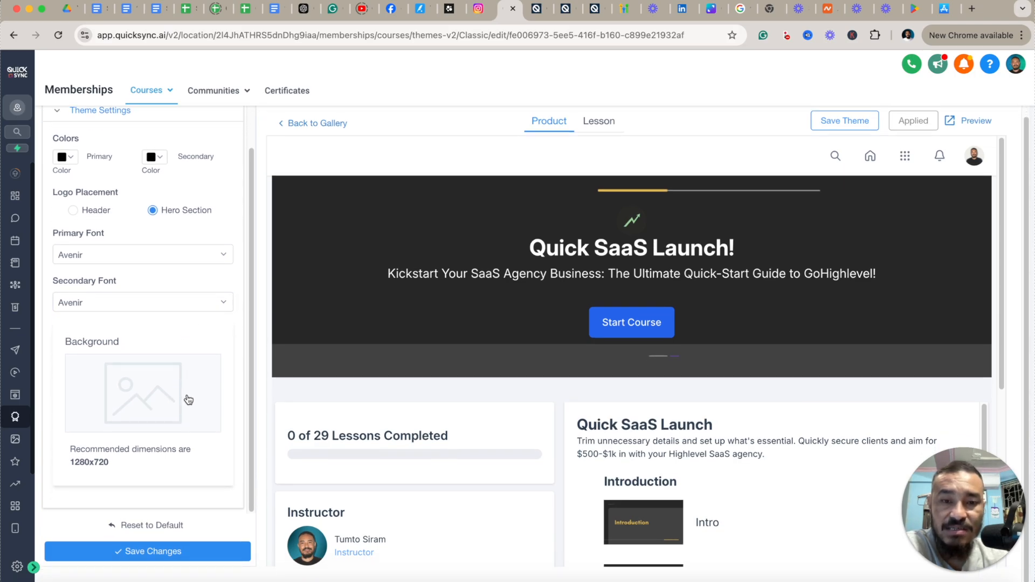
scroll(517, 460, down, 5)
scroll(469, 448, down, 1)
scroll(485, 405, down, 1)
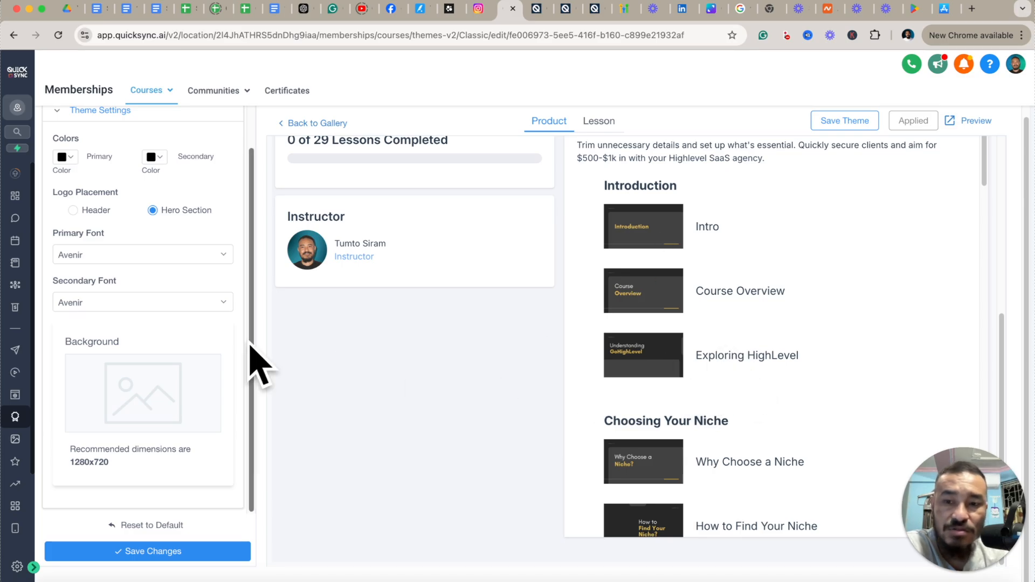
scroll(203, 419, up, 3)
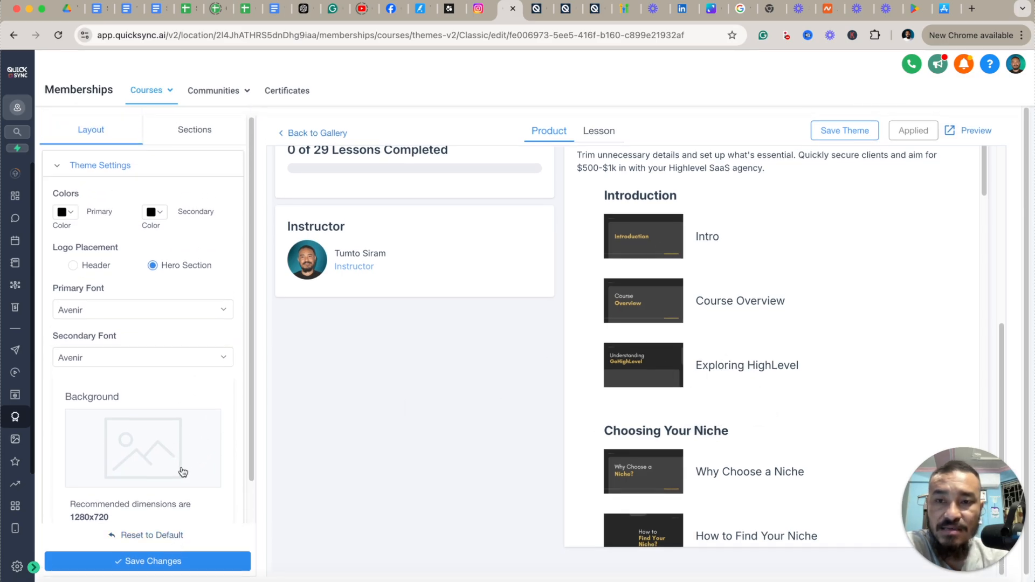
Step: View the Classic theme's Header section settings for background and alignment
click(195, 132)
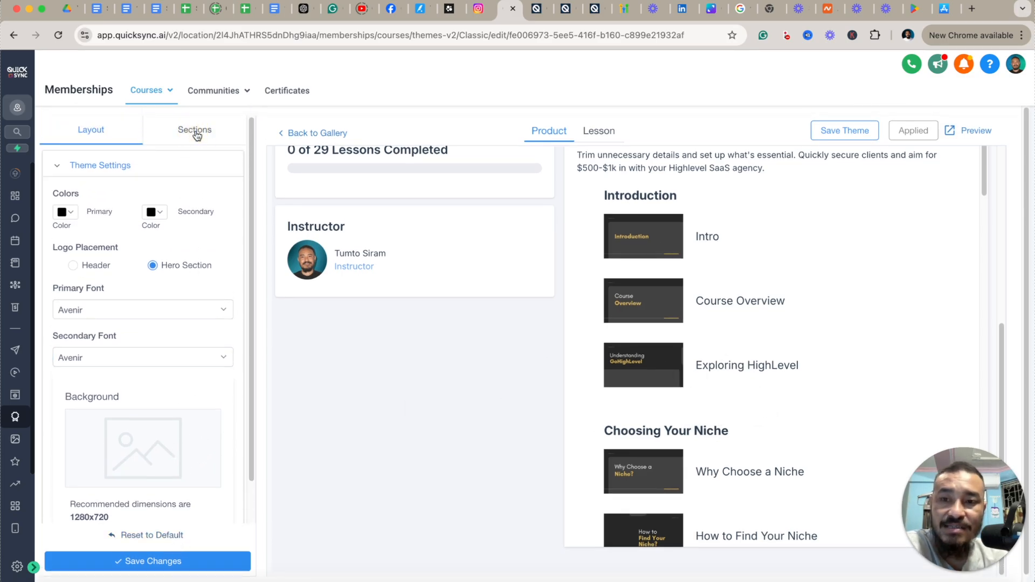
click(84, 167)
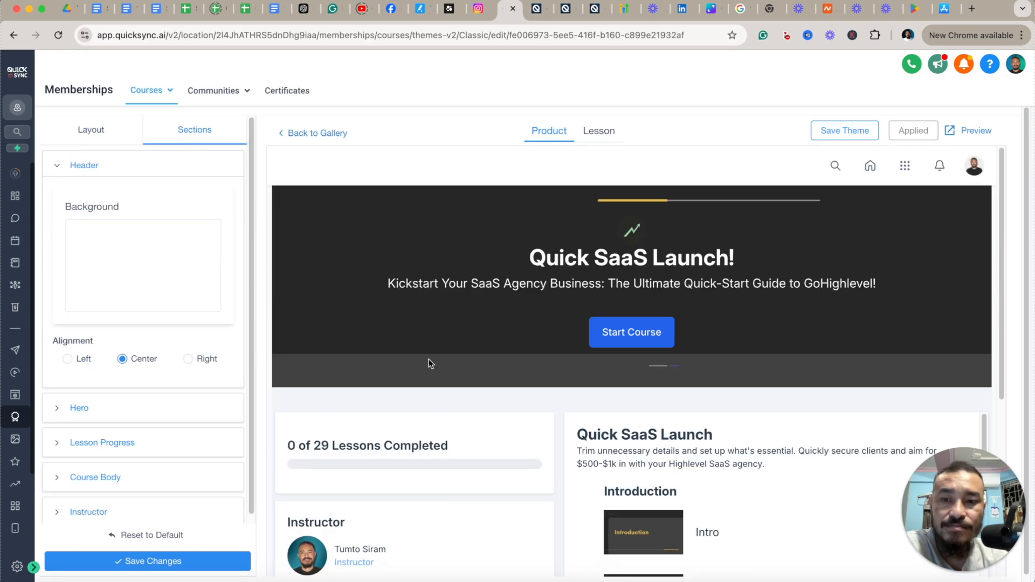
scroll(429, 359, up, 5)
scroll(194, 377, down, 1)
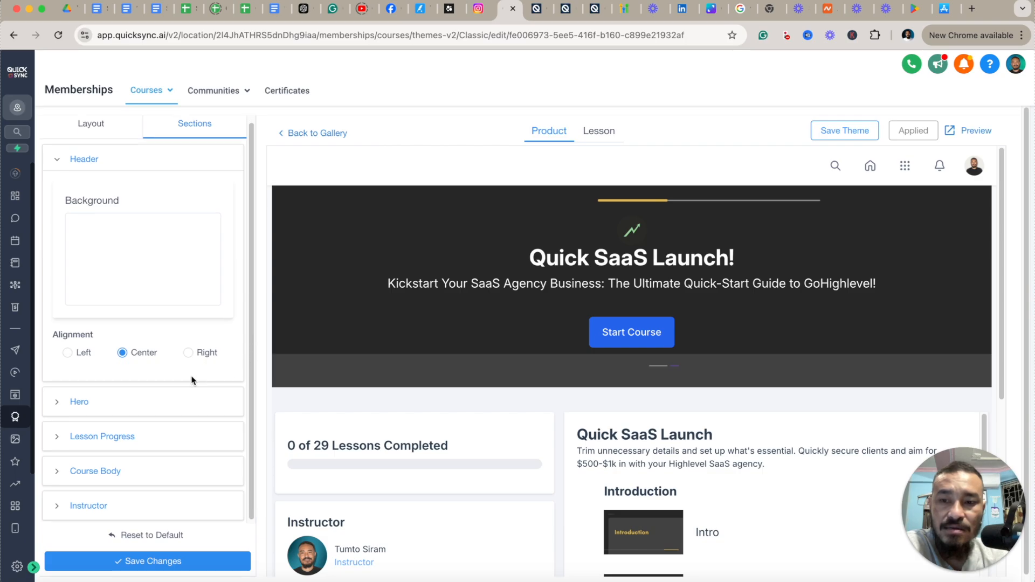
Step: Examine the Hero section's background, spacing, title, description and button settings
click(81, 399)
scroll(161, 393, down, 4)
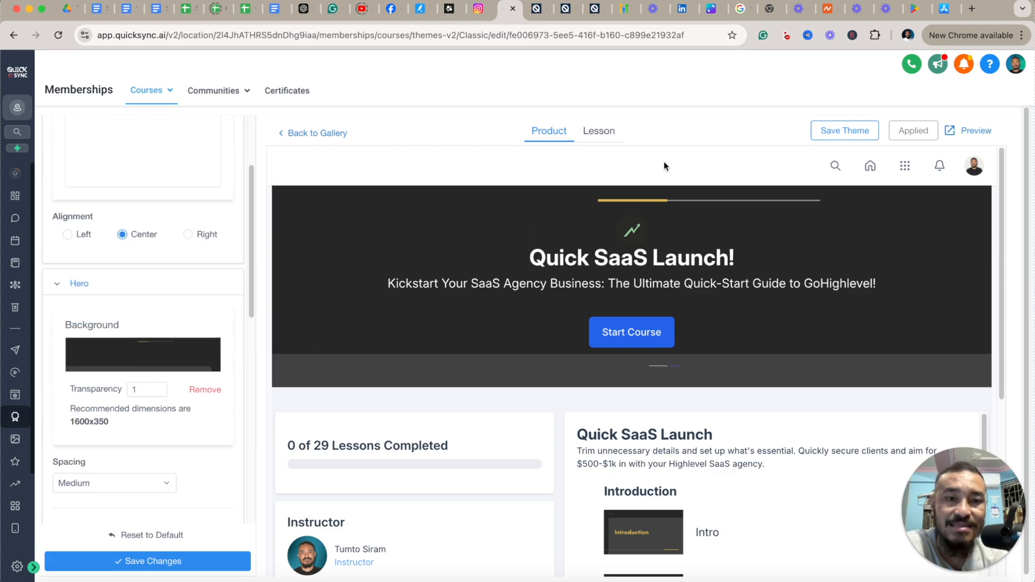
scroll(186, 329, down, 4)
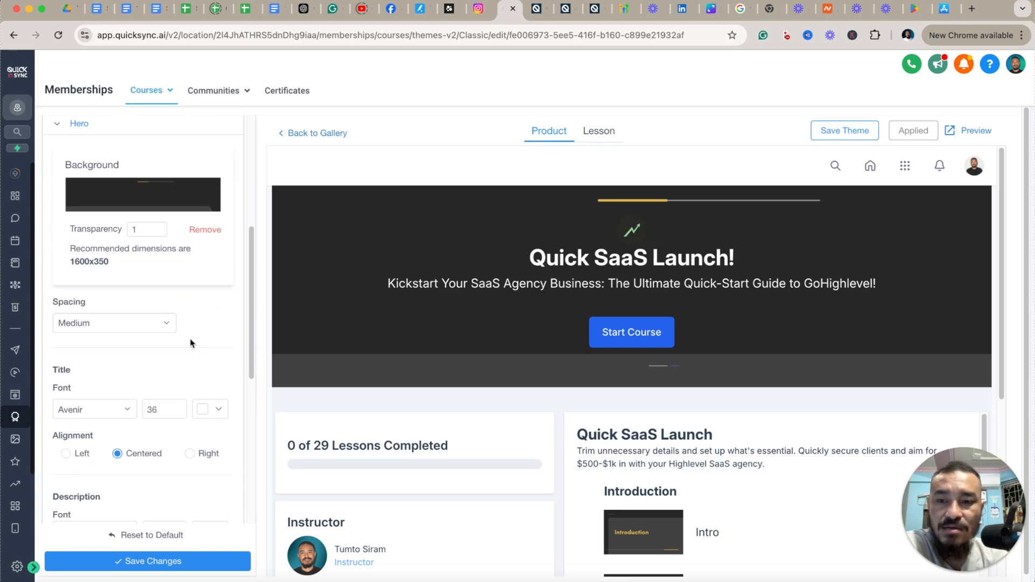
scroll(182, 343, down, 2)
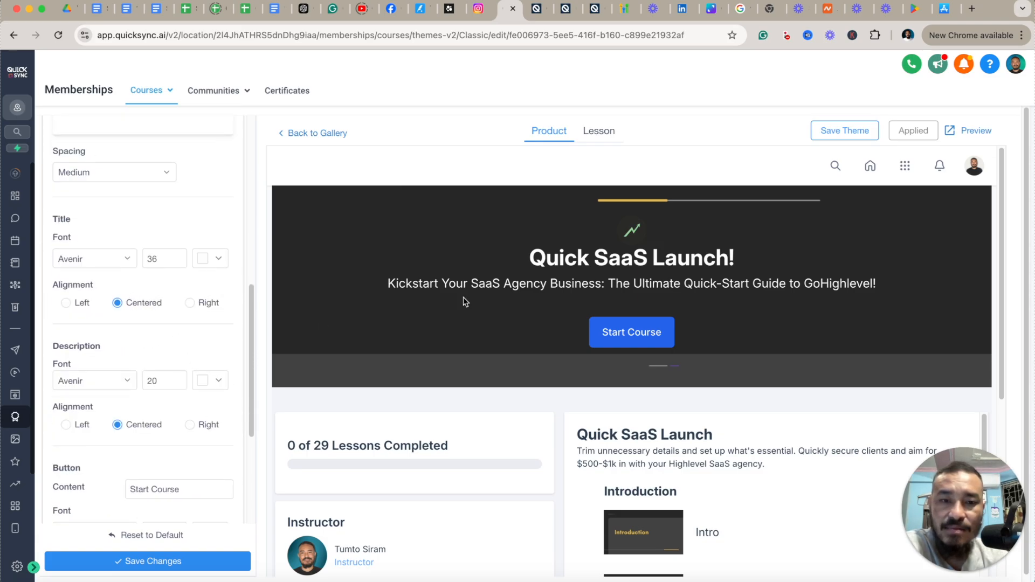
scroll(168, 417, down, 4)
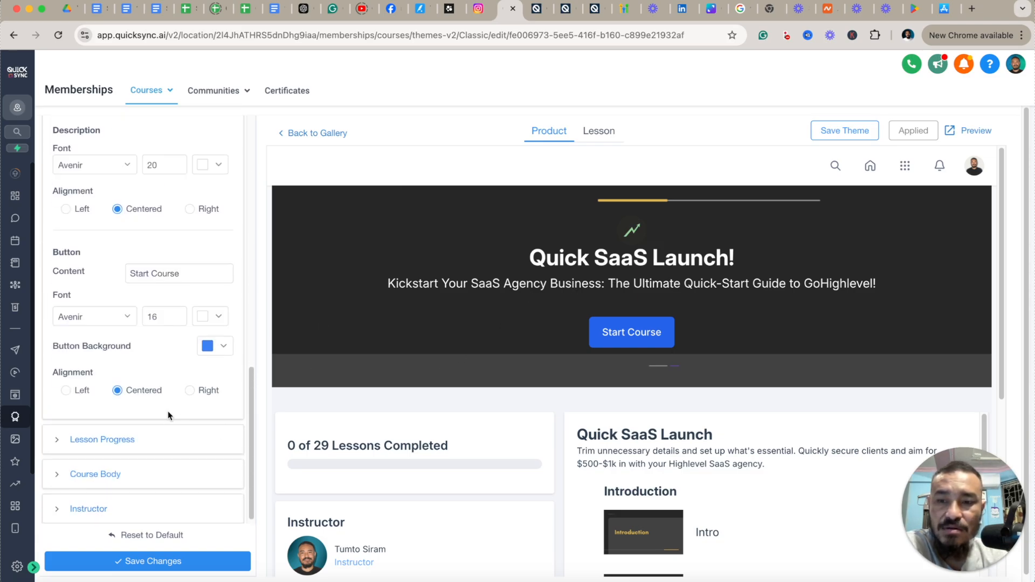
click(192, 273)
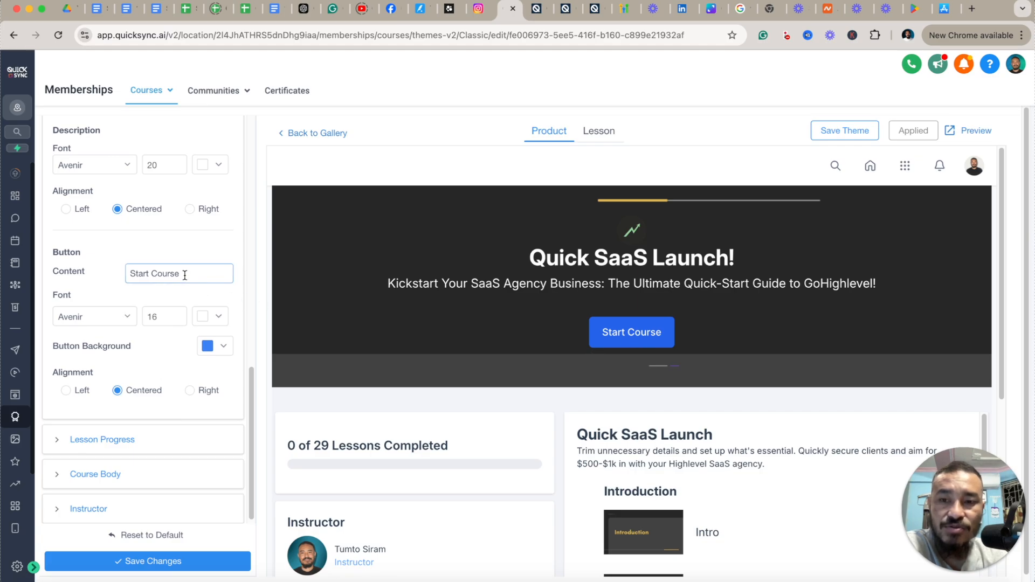
Step: Examine the Lesson Progress and Course Body sections' color, font and background settings
click(108, 438)
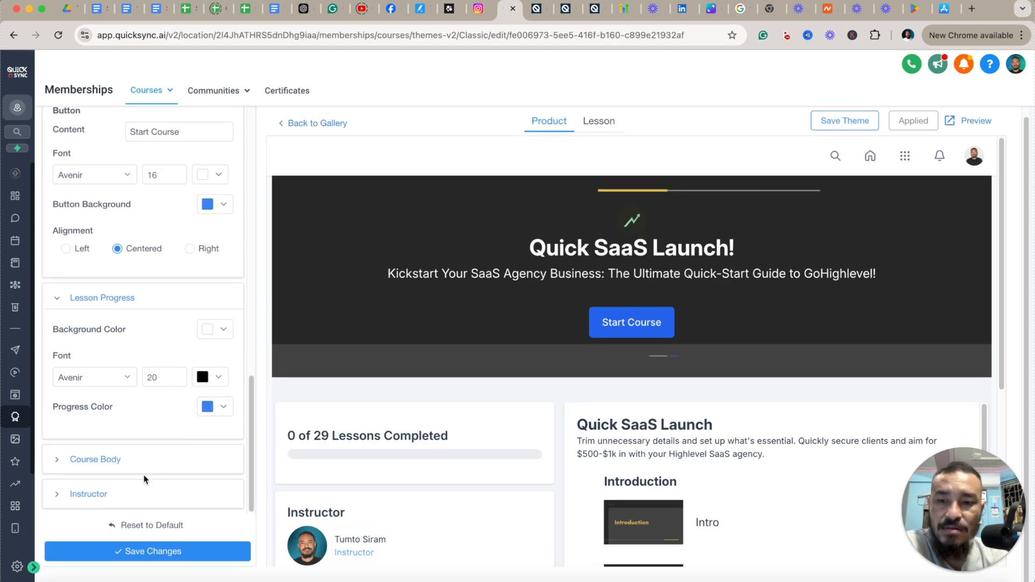
click(106, 460)
scroll(180, 438, down, 5)
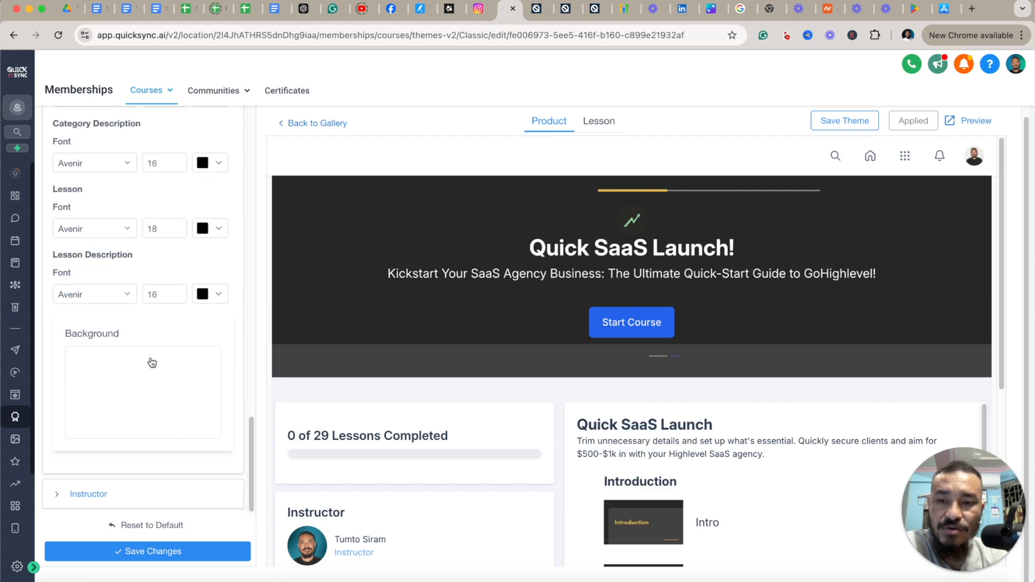
Step: Review the product page preview of Quick SaaS Launch!, including its lesson progress, instructor card and lesson list
scroll(162, 270, up, 10)
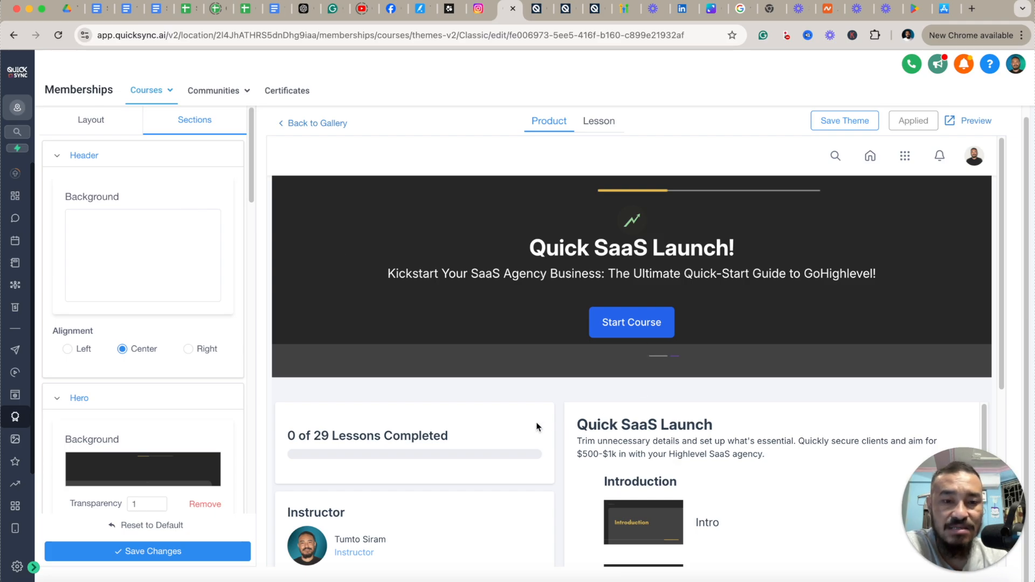
scroll(536, 427, down, 5)
scroll(529, 345, up, 5)
scroll(774, 372, down, 5)
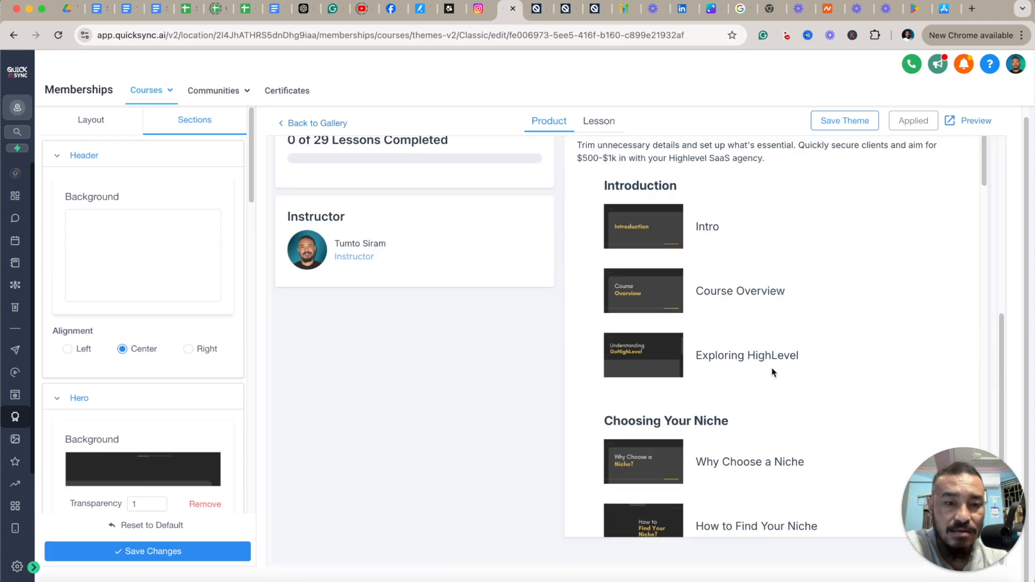
scroll(625, 343, up, 5)
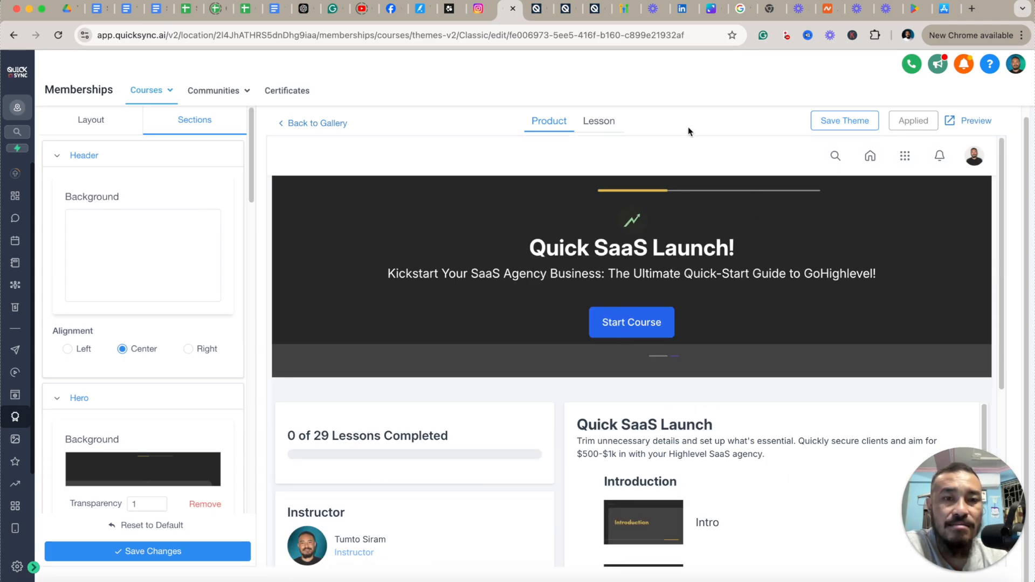
Step: Switch to the theme's lesson page and examine its preview and the Header and Lesson Body settings
click(602, 125)
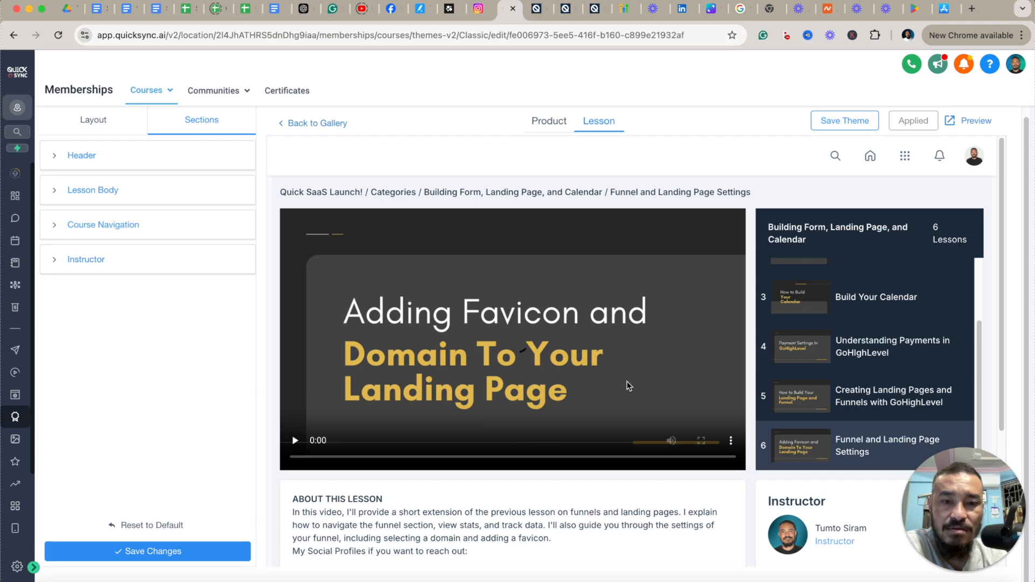
scroll(627, 383, down, 4)
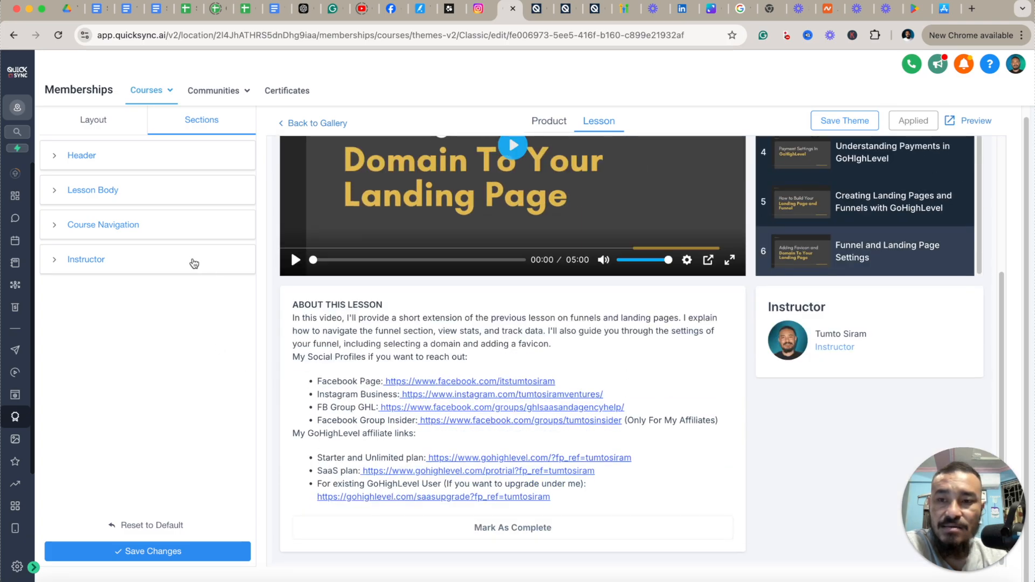
click(84, 156)
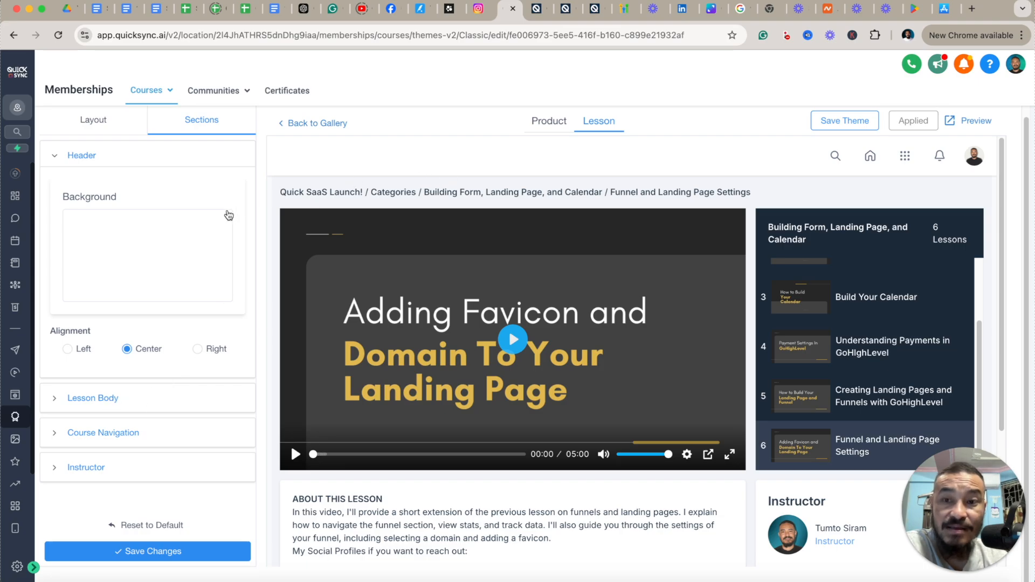
click(110, 398)
scroll(162, 367, down, 5)
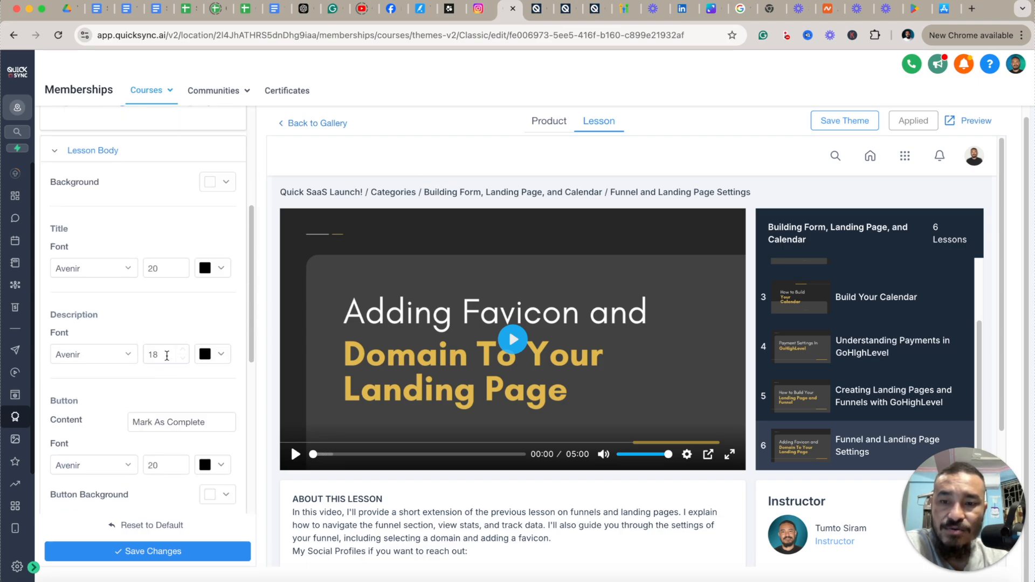
scroll(169, 368, down, 7)
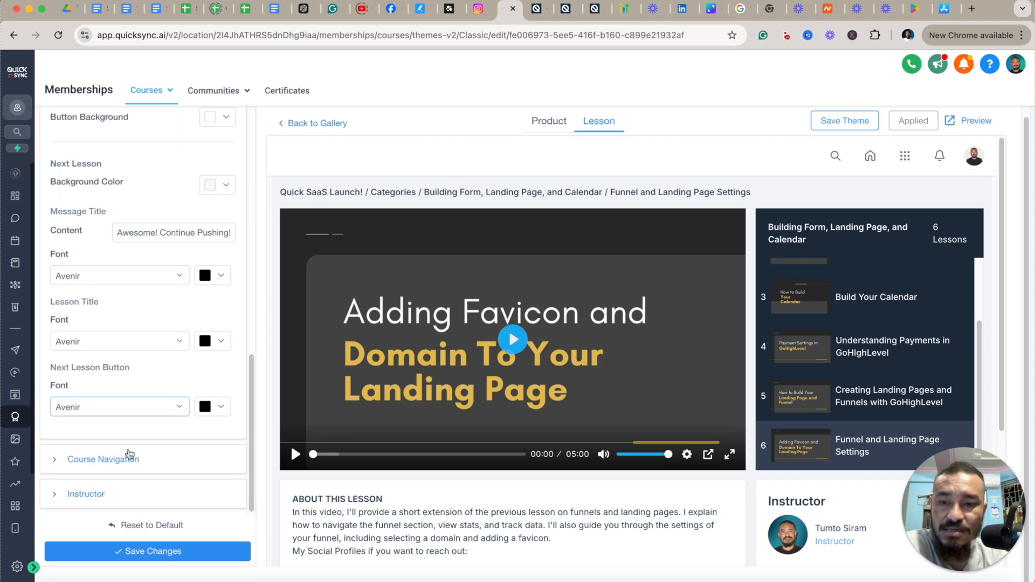
scroll(122, 459, up, 15)
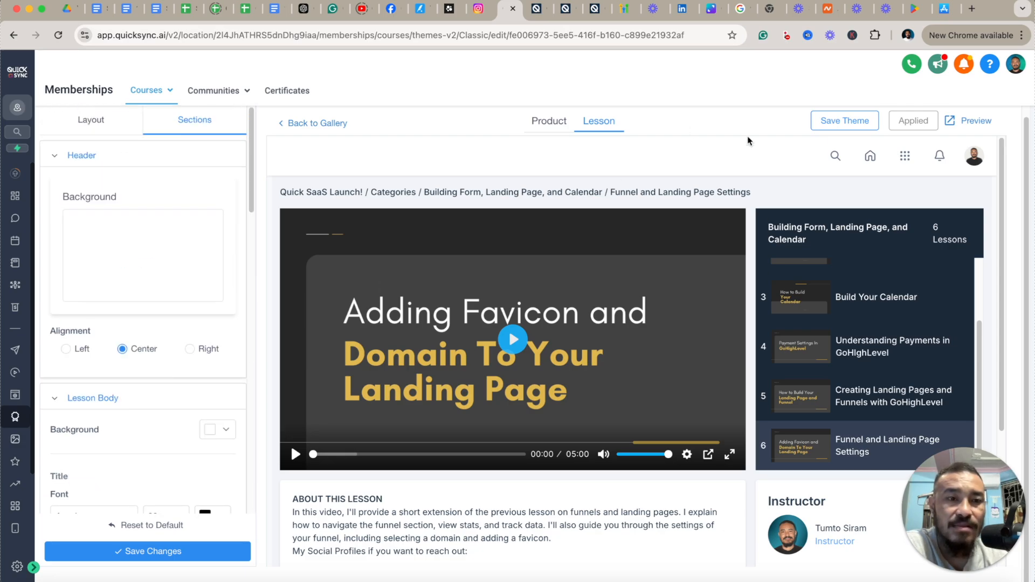
Step: Save the Classic theme and open the live preview of the course lesson
click(850, 126)
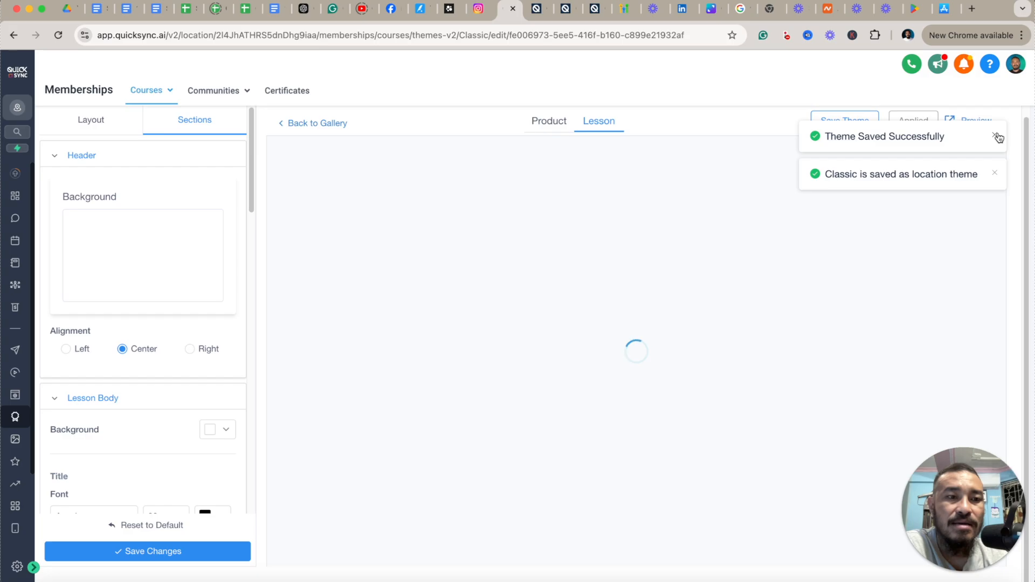
click(998, 136)
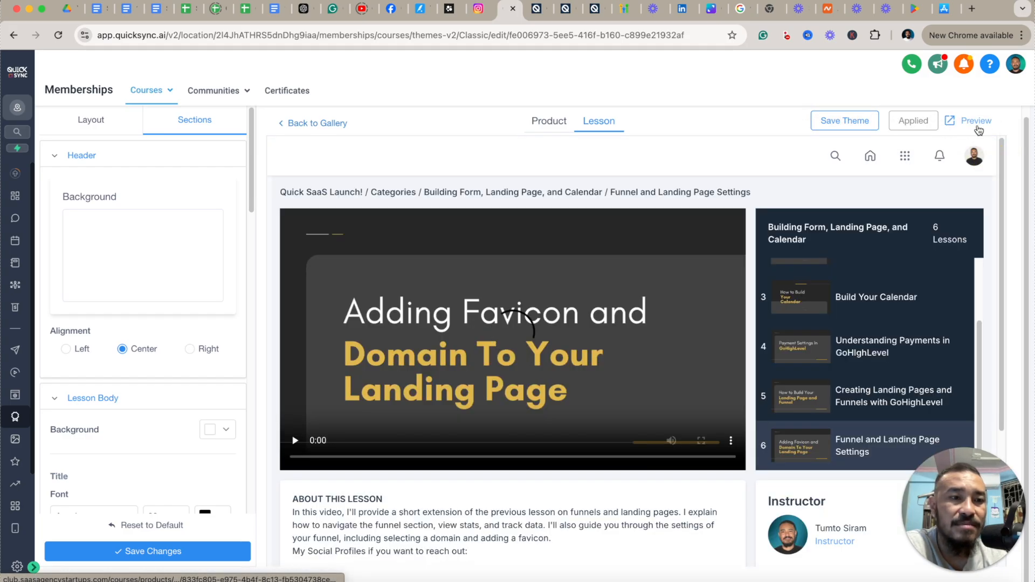
click(974, 124)
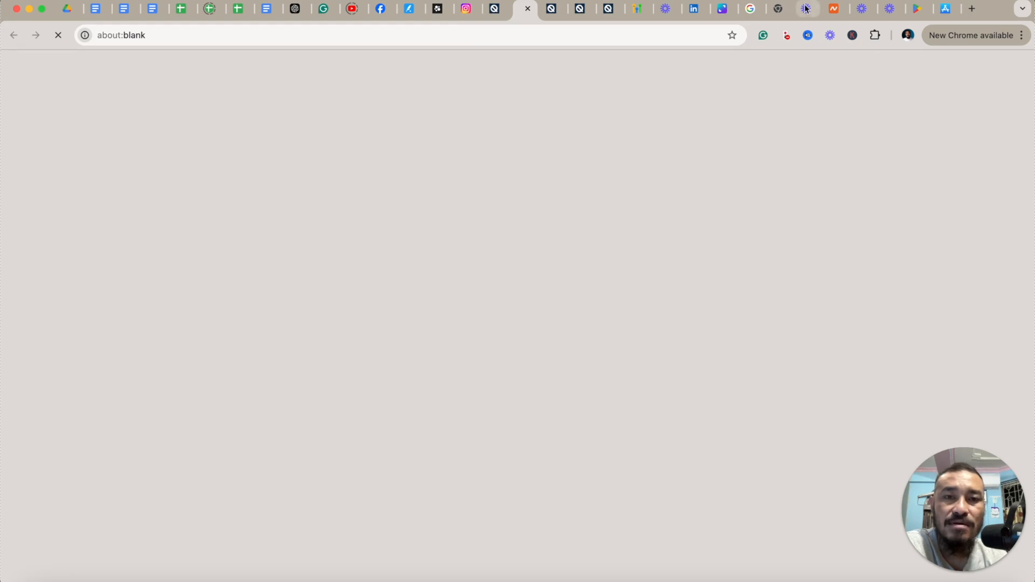
Step: Examine the previewed lesson page's video, description, instructor card and lesson navigation
scroll(542, 415, down, 3)
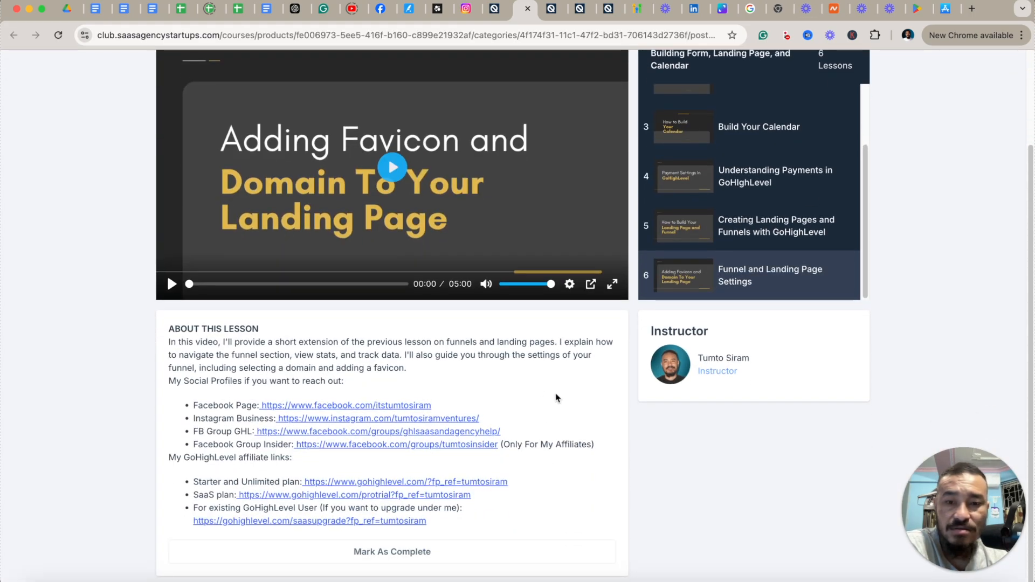
scroll(558, 395, up, 4)
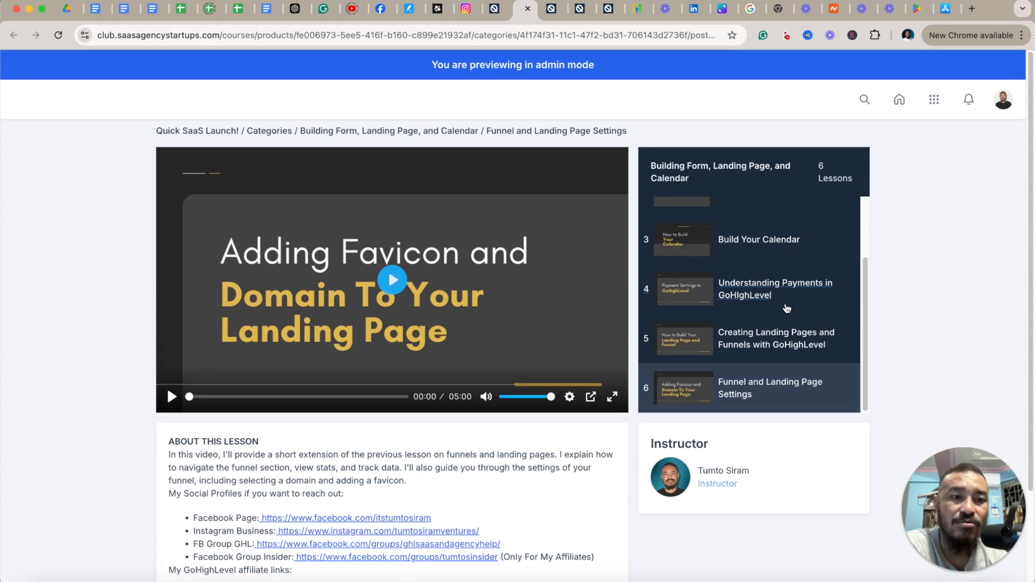
scroll(786, 318, up, 2)
scroll(787, 317, down, 3)
scroll(786, 317, up, 3)
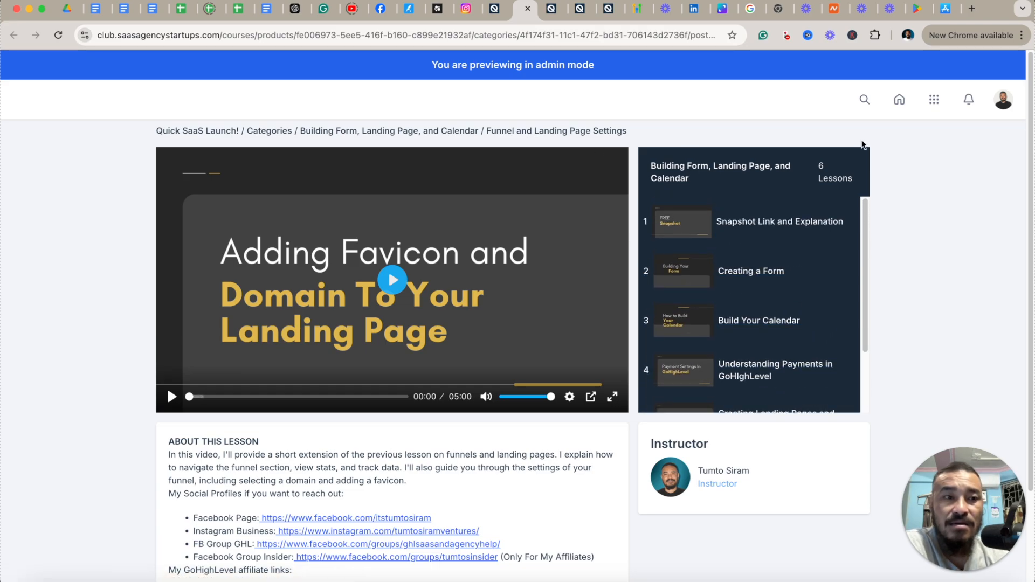
Step: Return to Memberships and open the Quick SaaS Launch offer for editing from the course offers
click(484, 17)
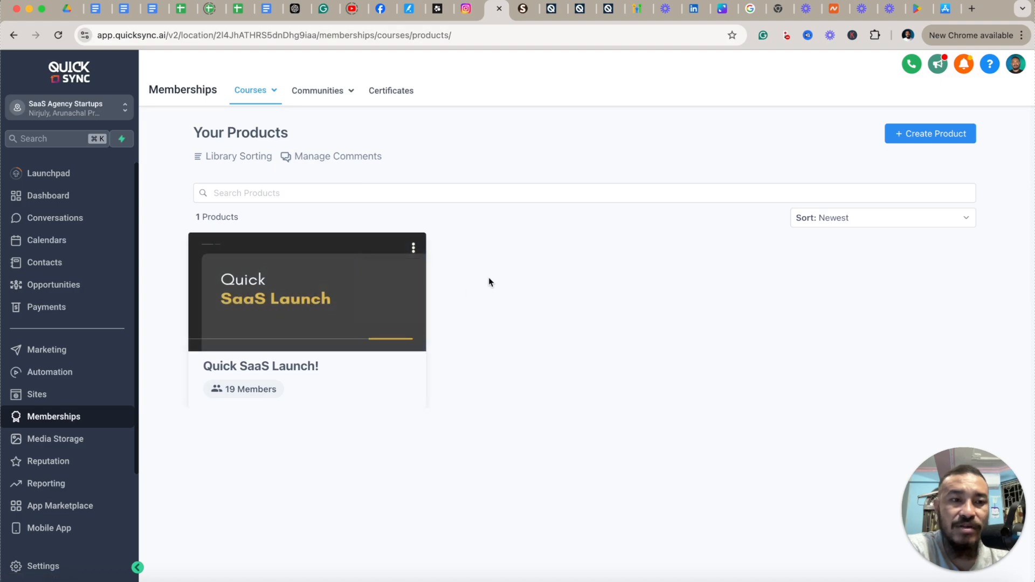
mouse_move(265, 96)
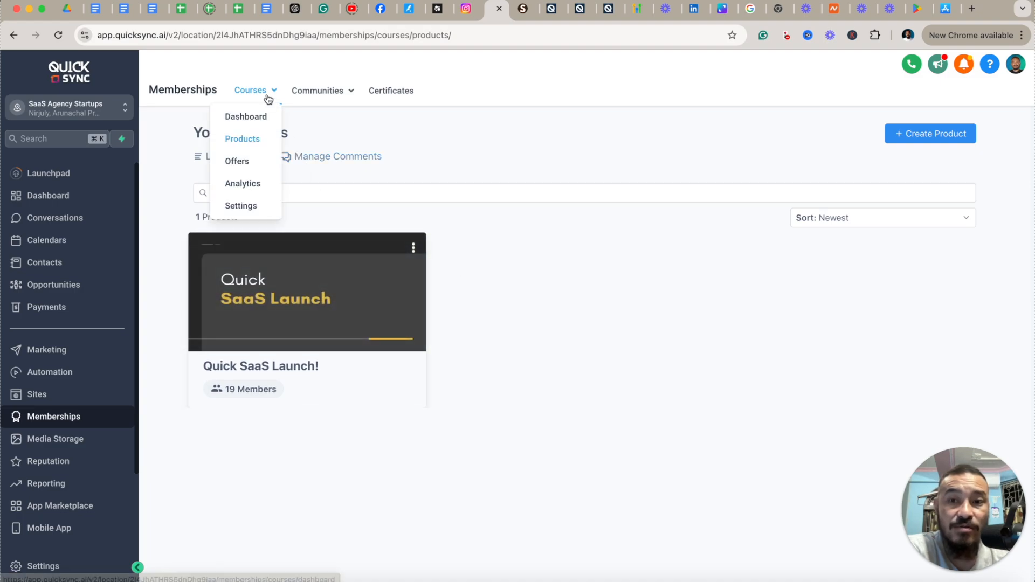
click(238, 163)
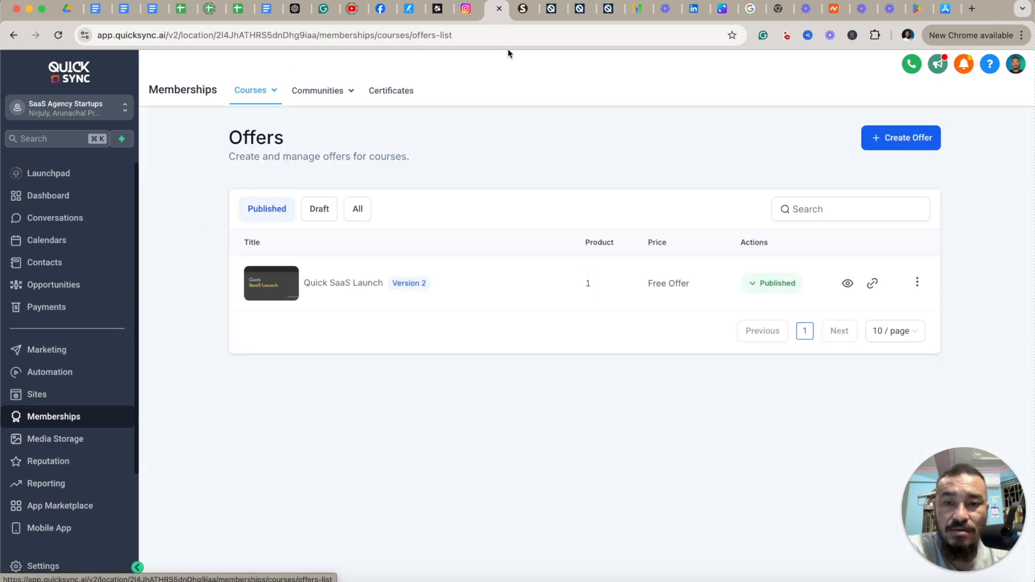
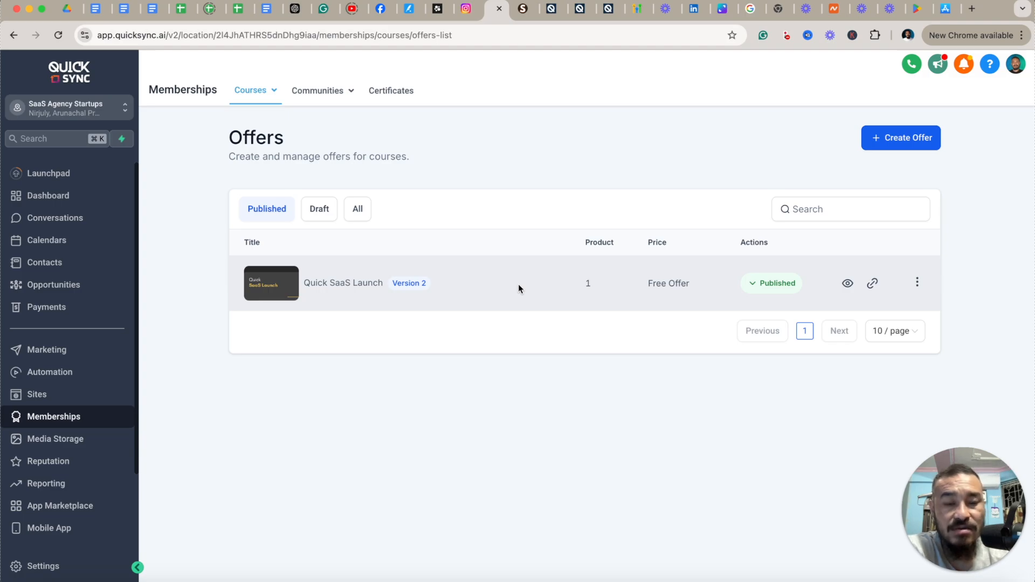
click(916, 283)
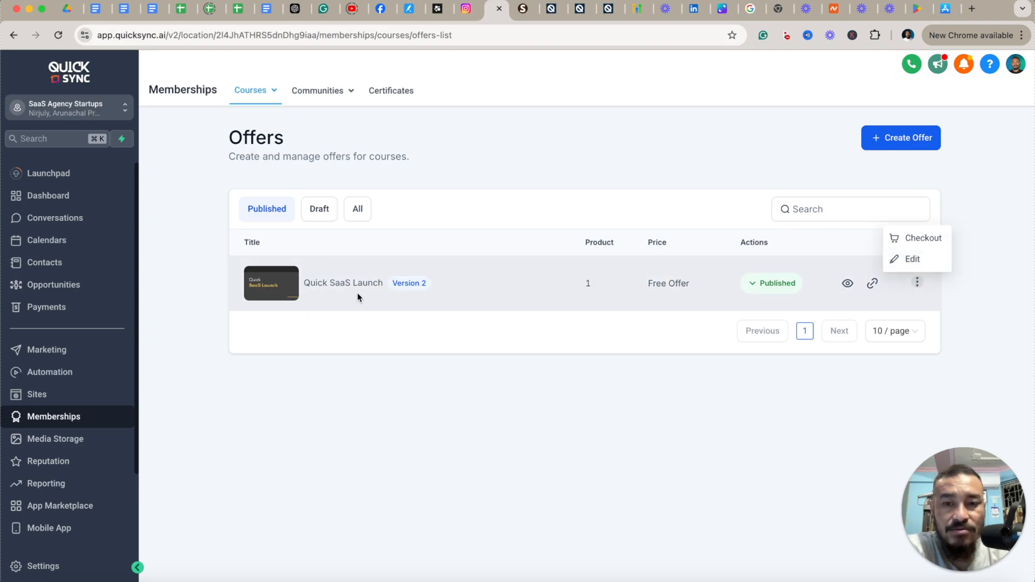
click(907, 261)
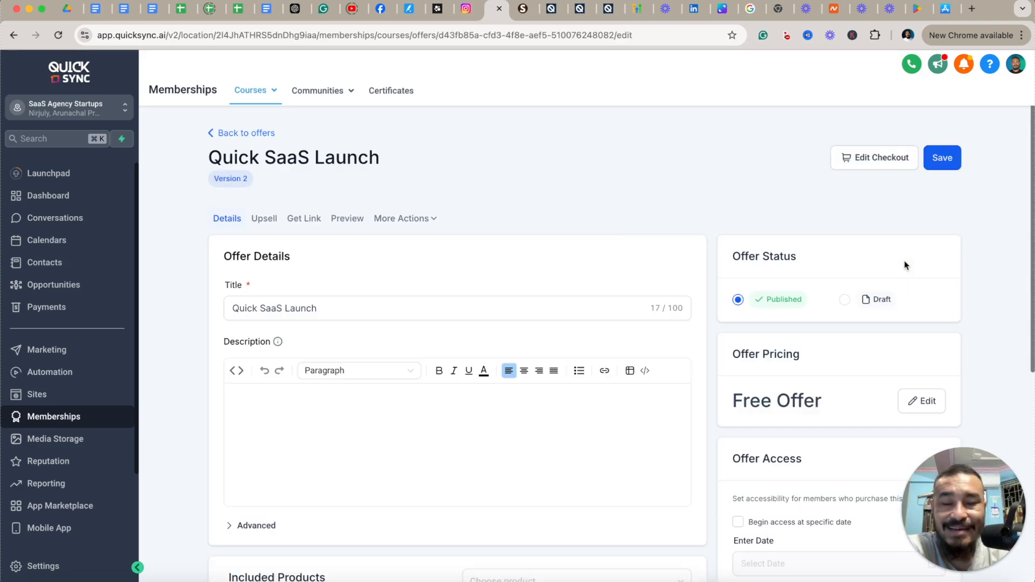
Step: Examine the offer's details, access settings and included products, and check which products are available to add
scroll(524, 234, down, 3)
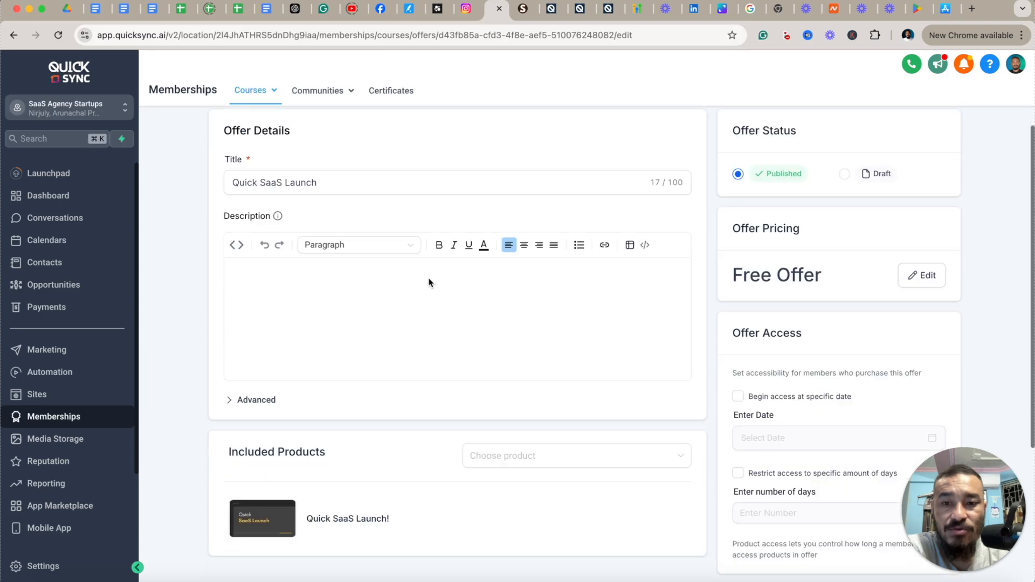
scroll(451, 321, down, 5)
scroll(453, 316, up, 8)
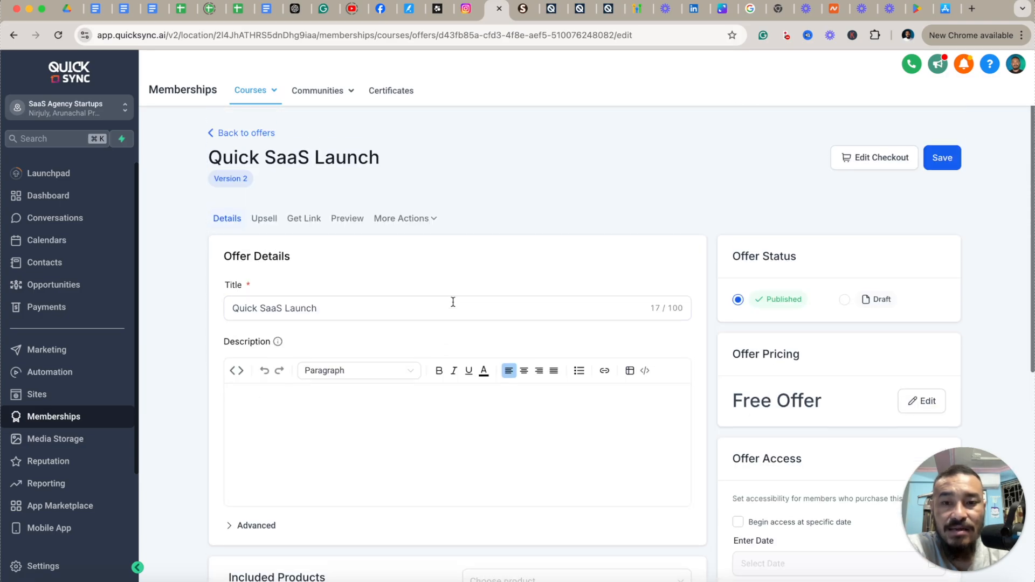
scroll(483, 310, down, 6)
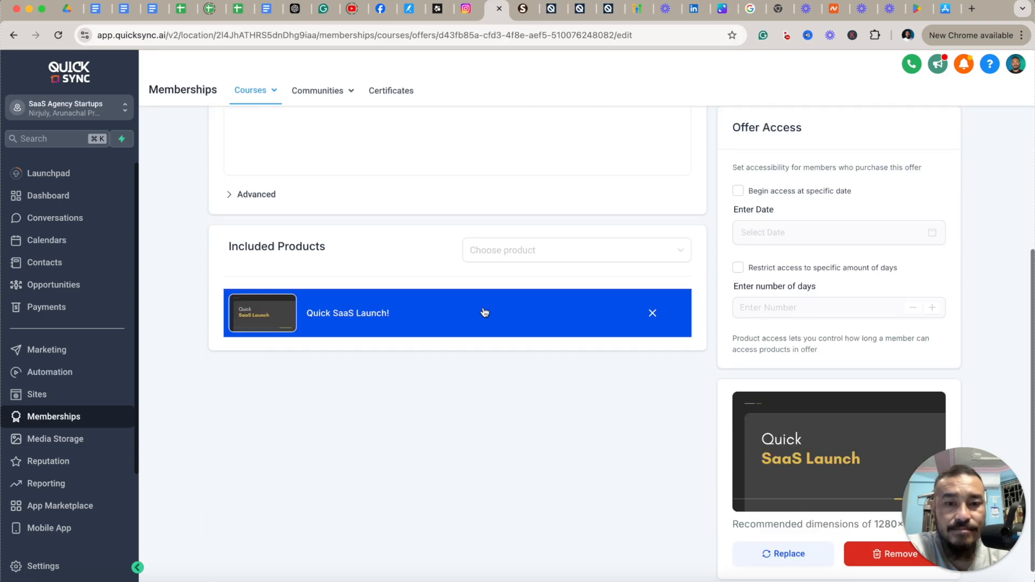
click(544, 258)
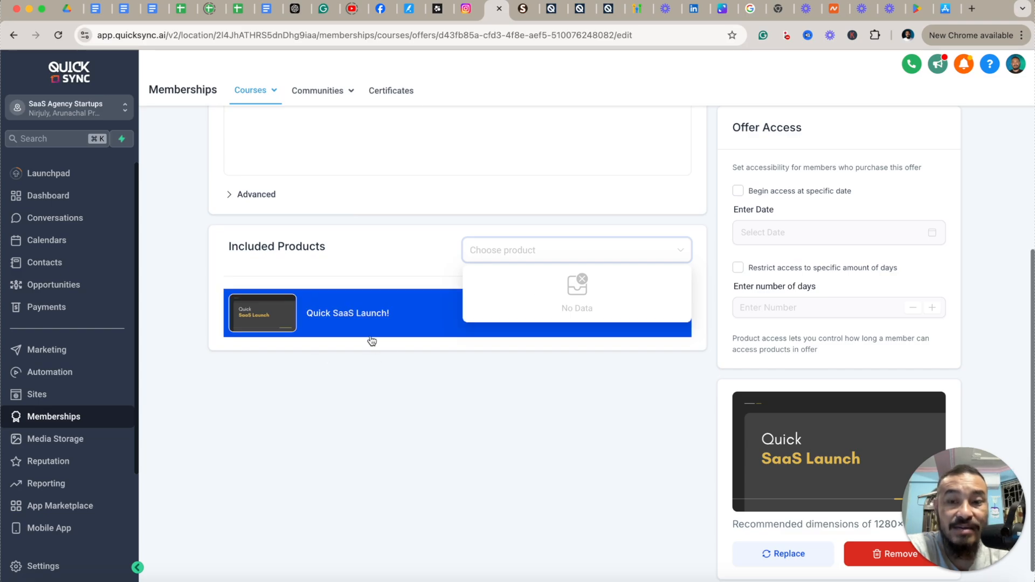
click(408, 441)
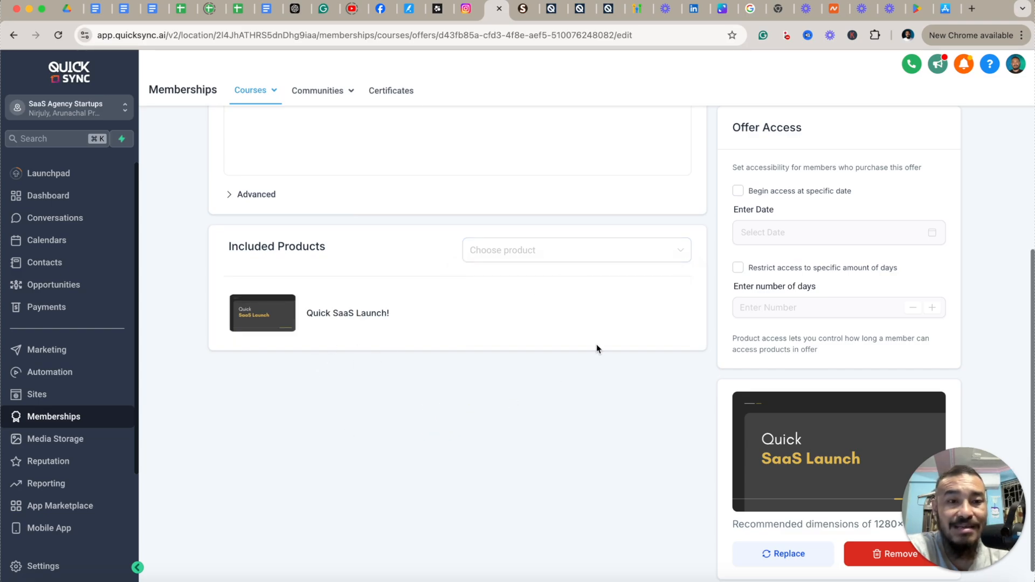
Step: View the offer's Free, Onetime Payment and Recurring Subscription pricing plans without changing the pricing
scroll(585, 434, up, 5)
scroll(620, 442, down, 5)
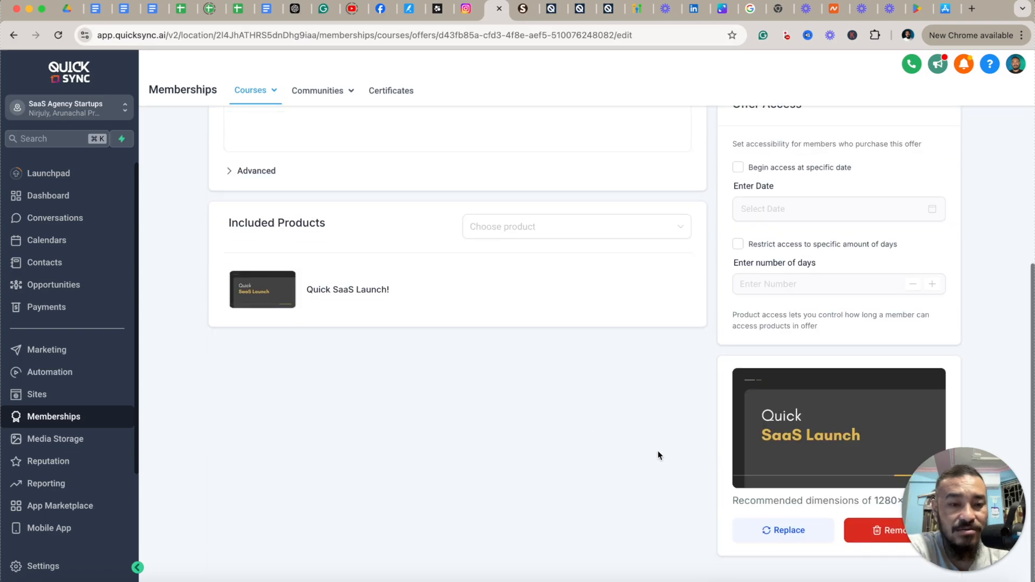
scroll(623, 455, up, 5)
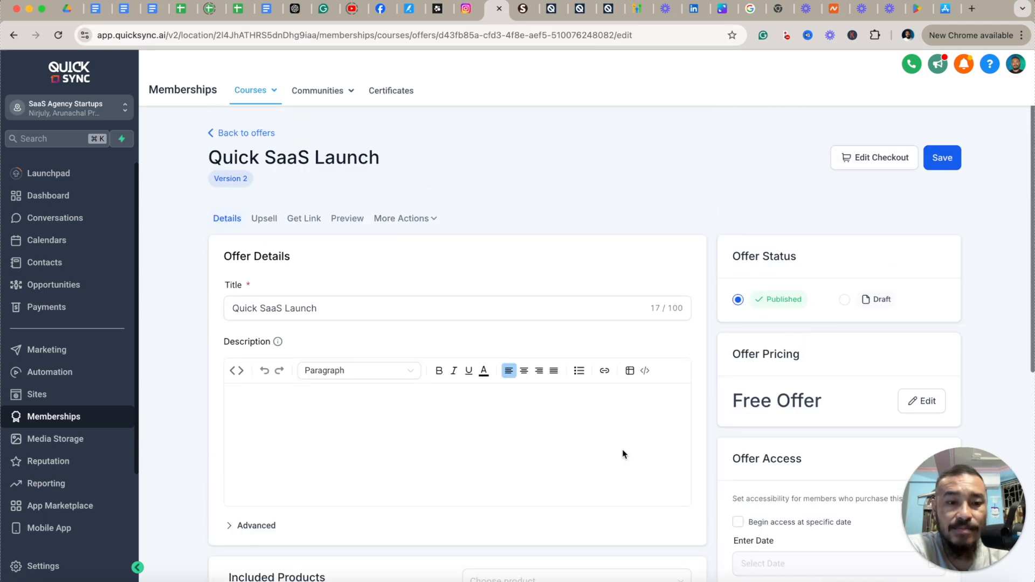
scroll(622, 455, down, 5)
scroll(649, 354, up, 2)
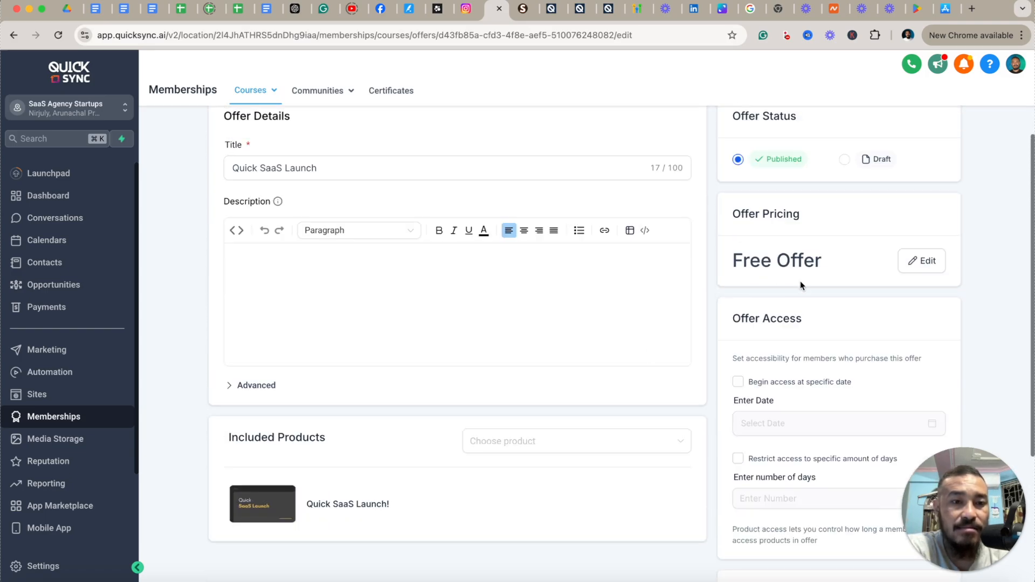
click(920, 261)
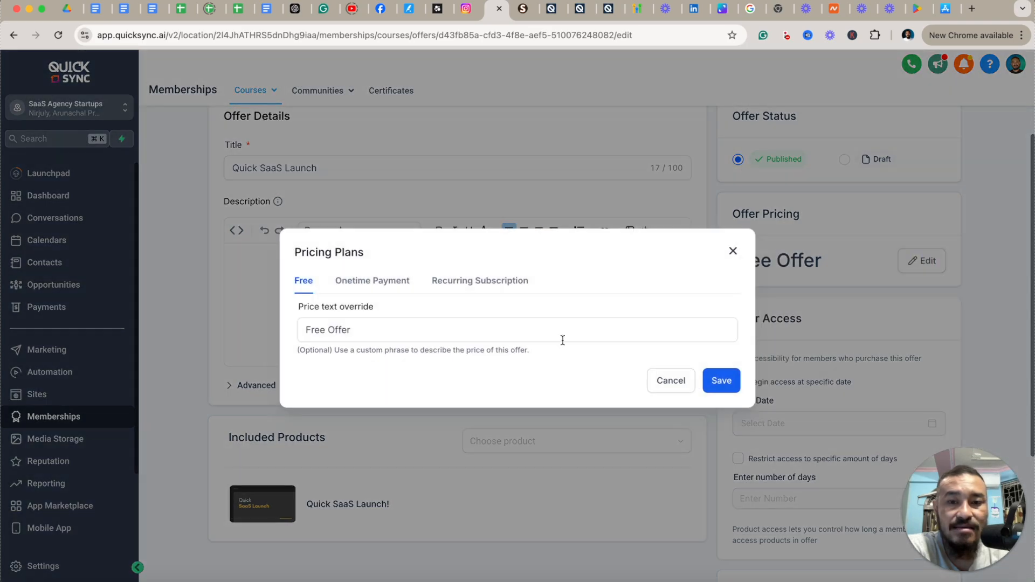
click(364, 281)
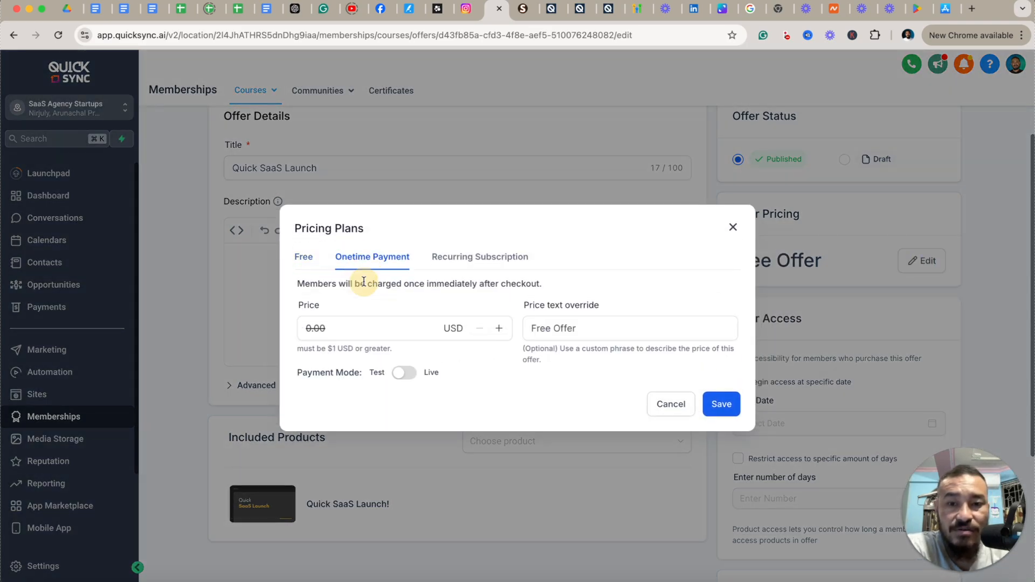
click(474, 257)
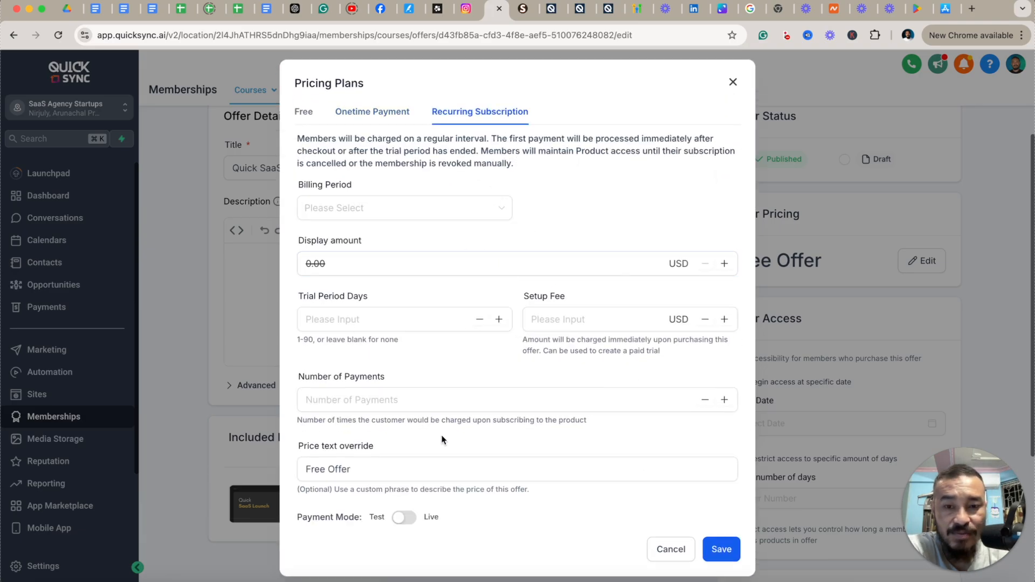
click(671, 549)
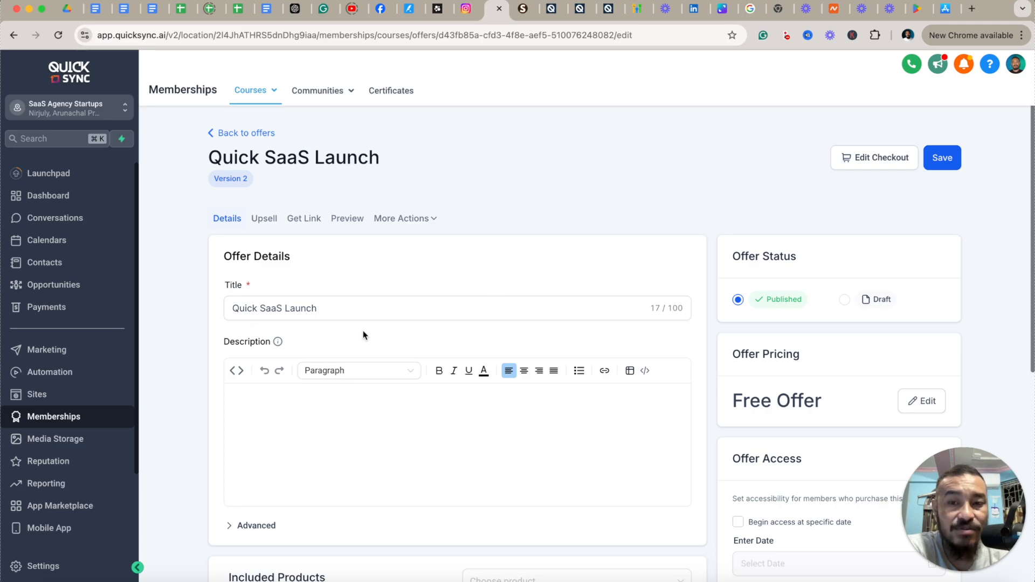
Step: View the One Click Upsell and In App Upsell types for the Quick SaaS Launch offer without adding an upsell
click(264, 219)
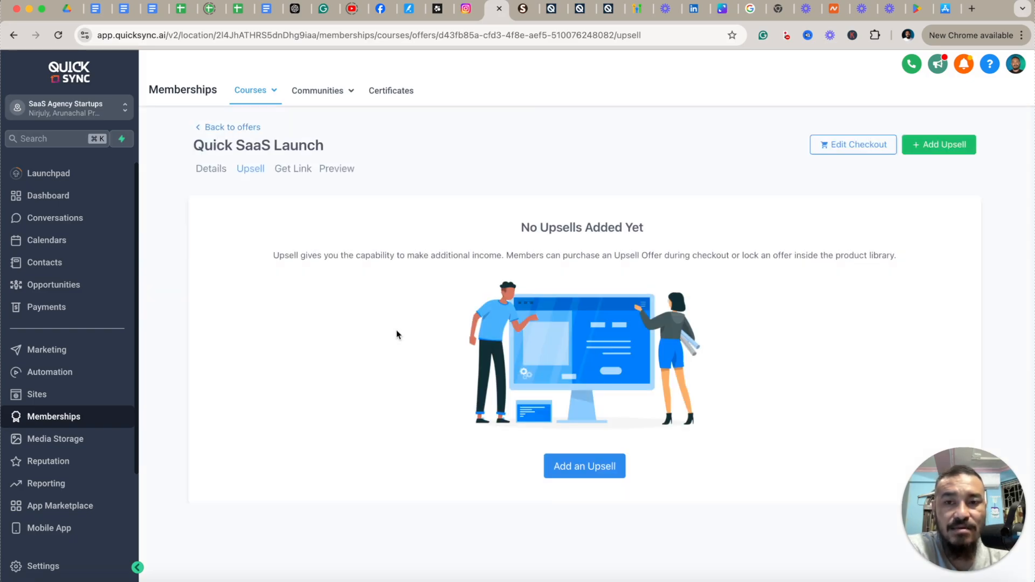
click(614, 470)
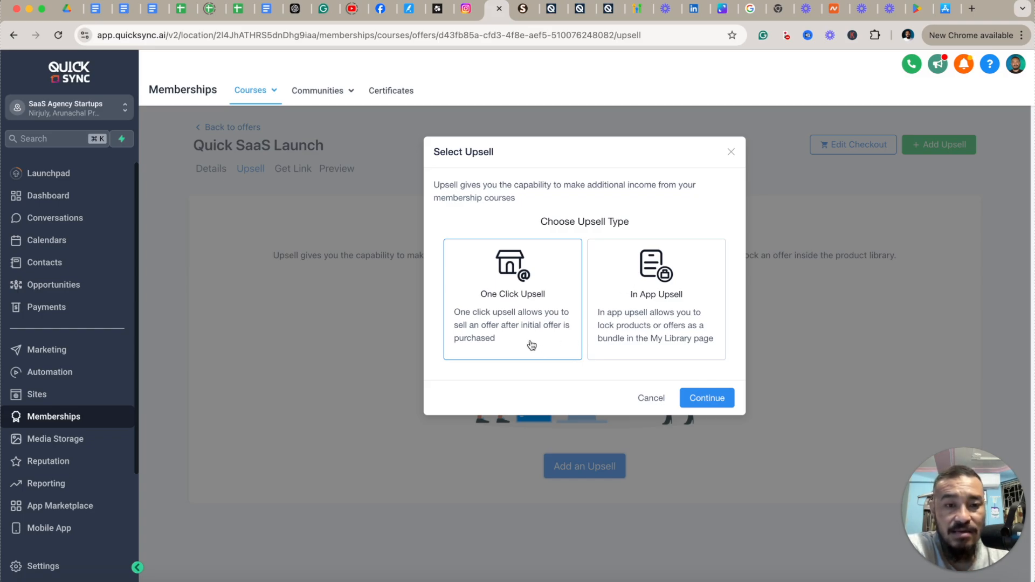
click(516, 315)
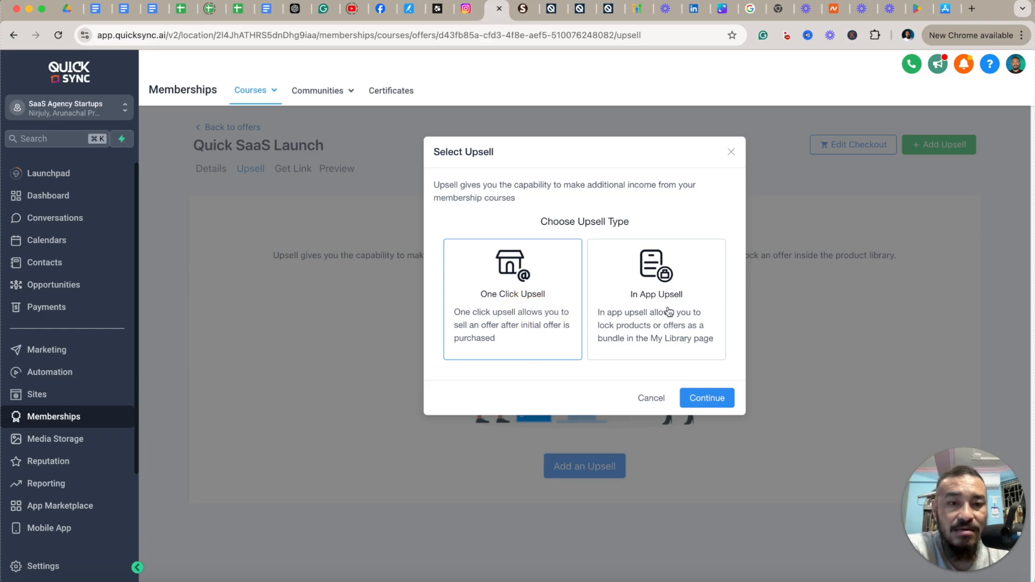
click(686, 300)
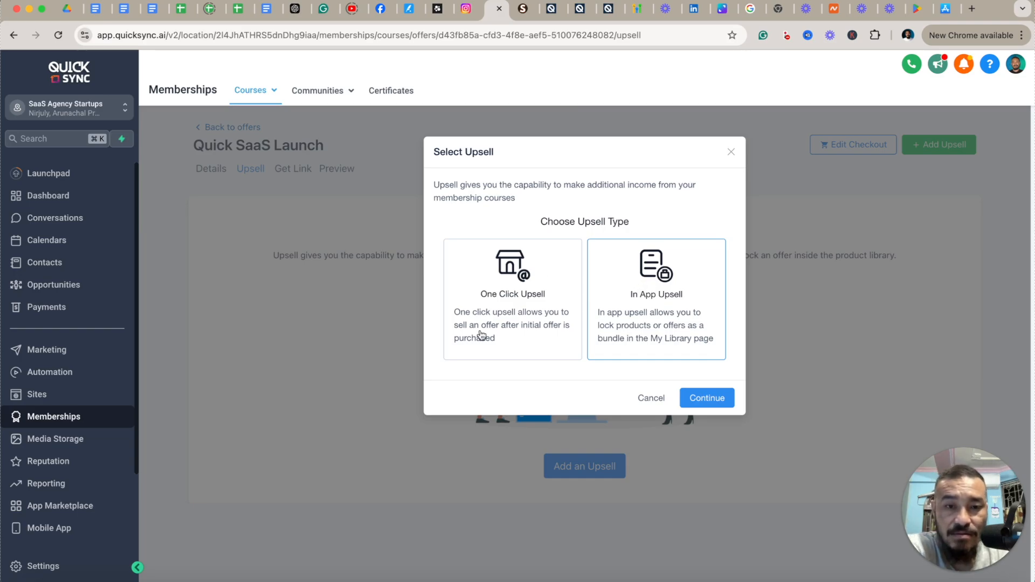
click(538, 296)
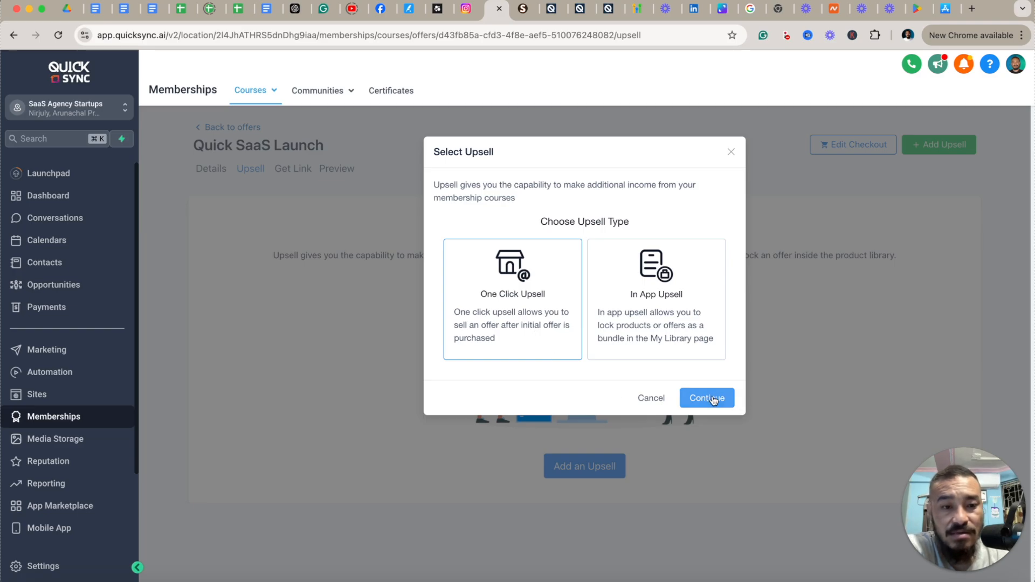
click(732, 153)
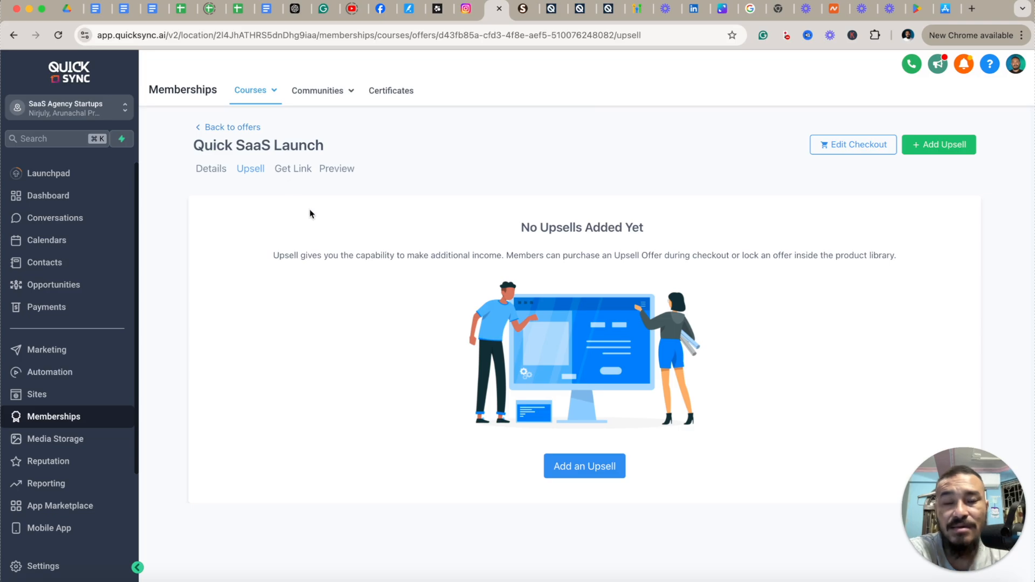
Step: Copy the shareable link of the Quick SaaS Launch offer
click(294, 169)
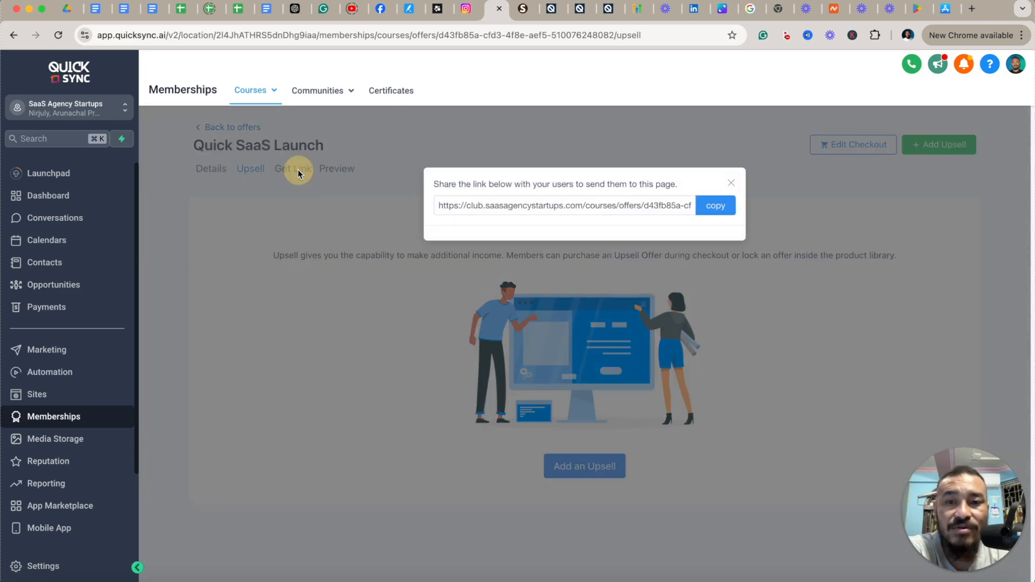
click(714, 206)
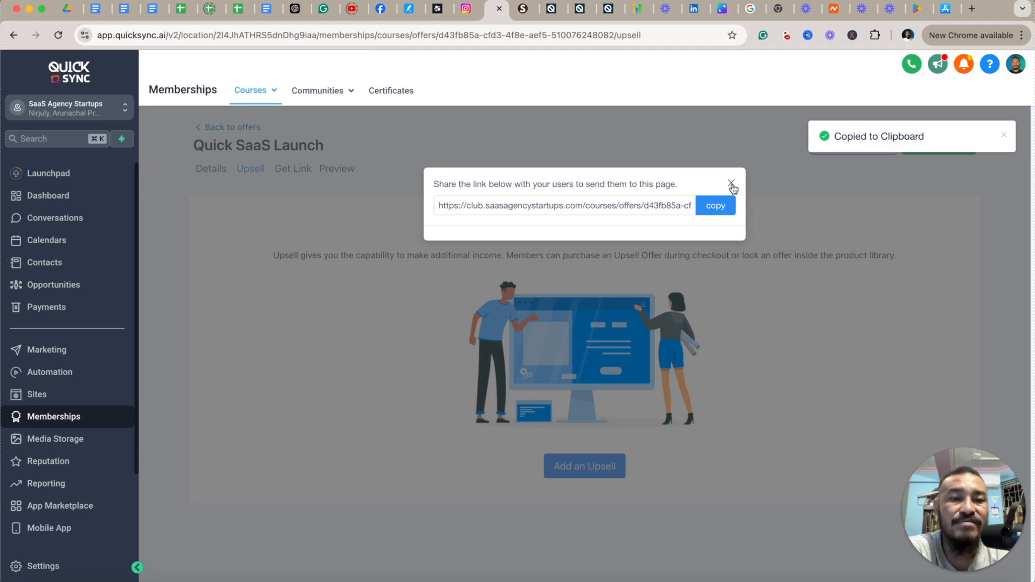
click(732, 185)
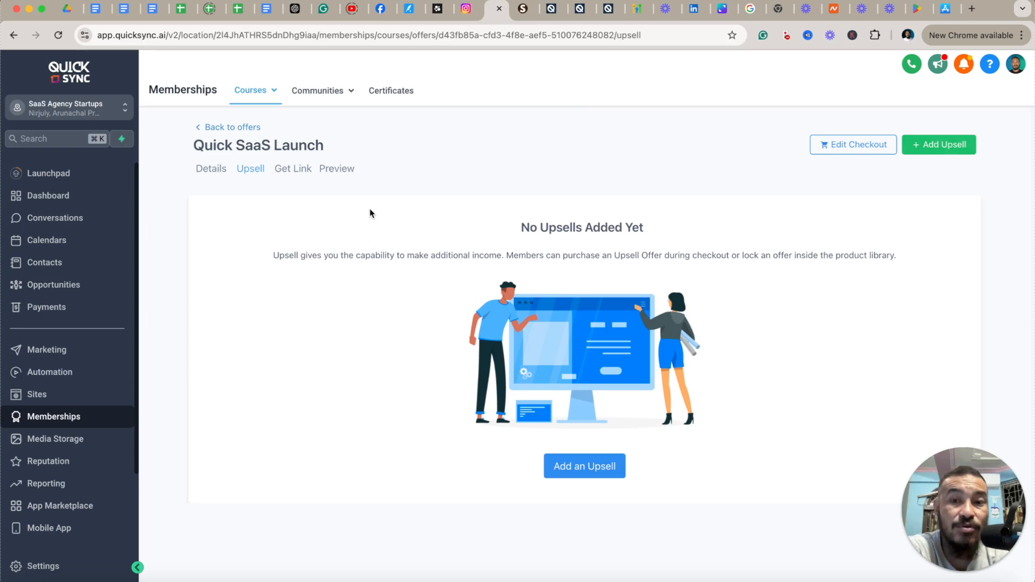
Step: Open the offer's checkout page for customization and examine its offer details, including the banner, video, poster image, logo and checkout copy settings
click(850, 145)
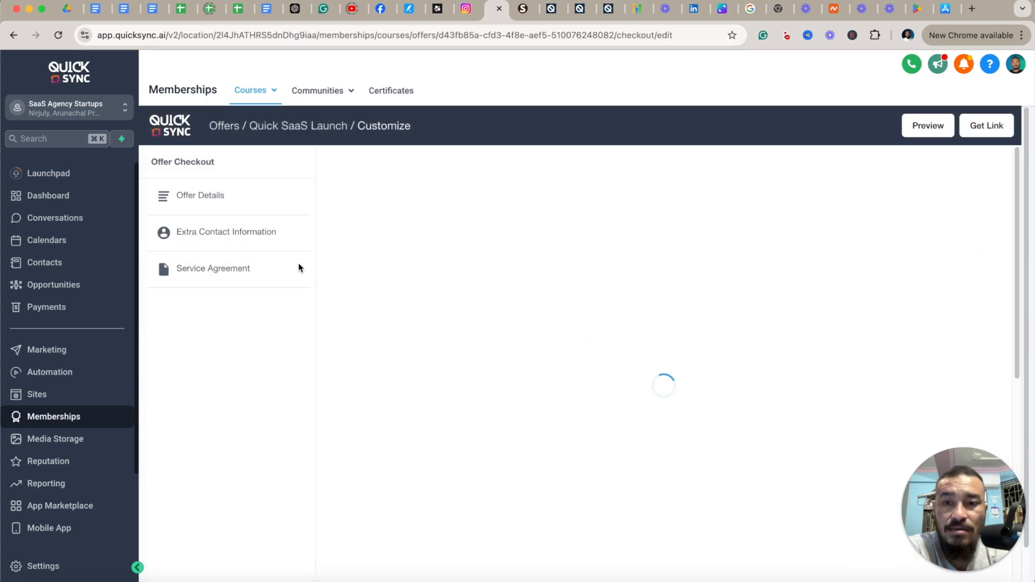
click(203, 195)
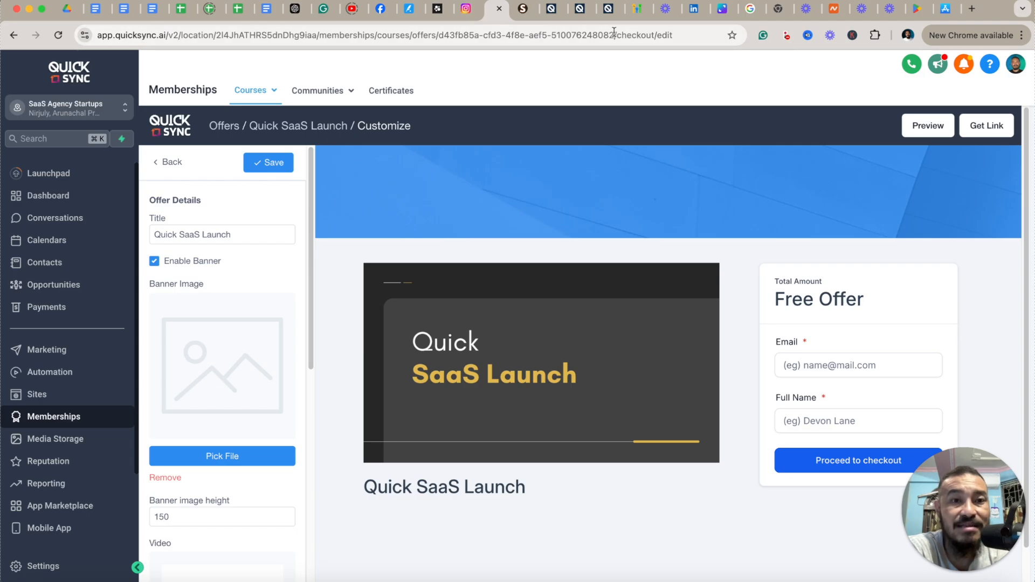
scroll(658, 399, down, 1)
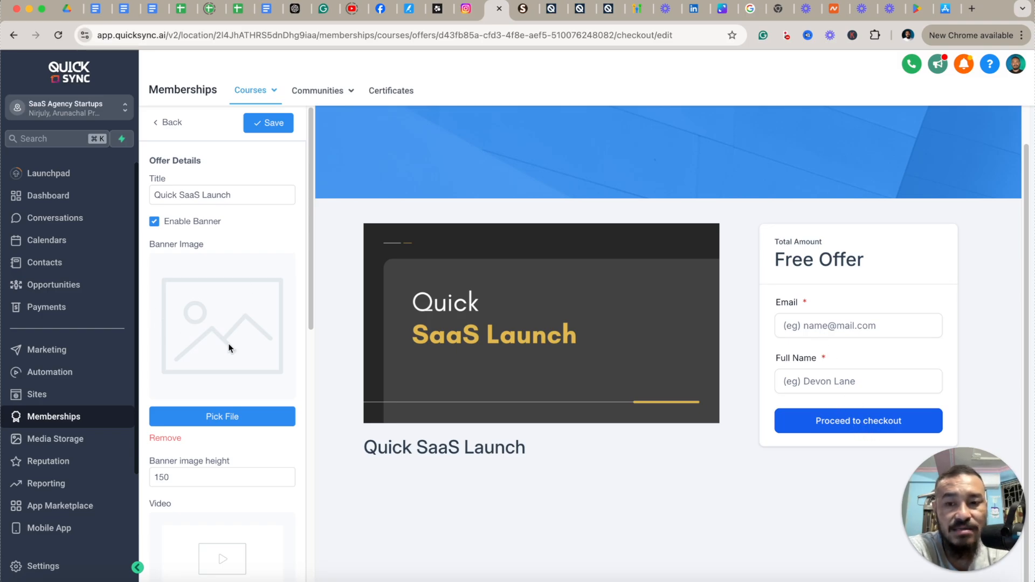
scroll(230, 344, down, 5)
scroll(242, 318, down, 5)
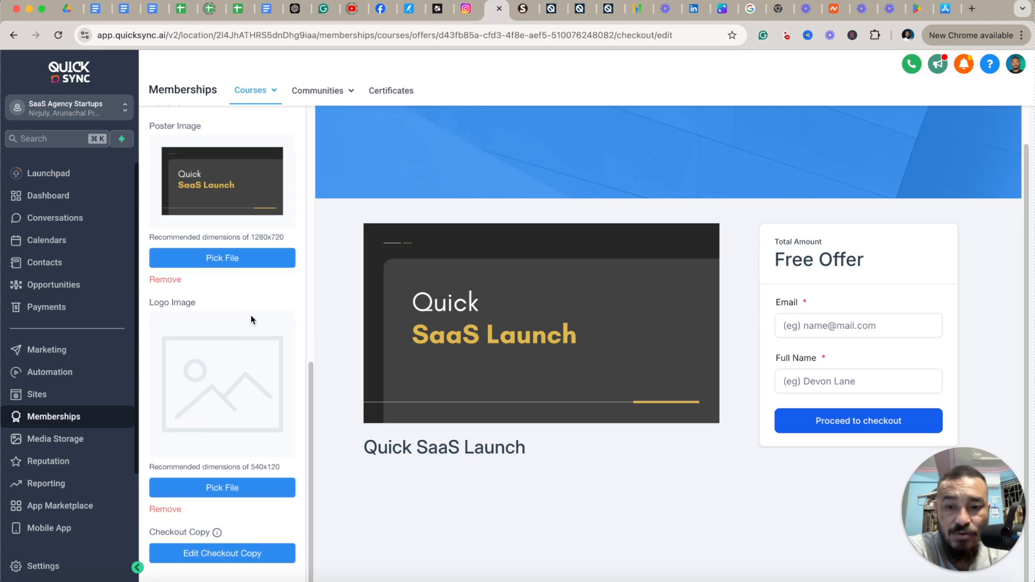
scroll(251, 318, up, 10)
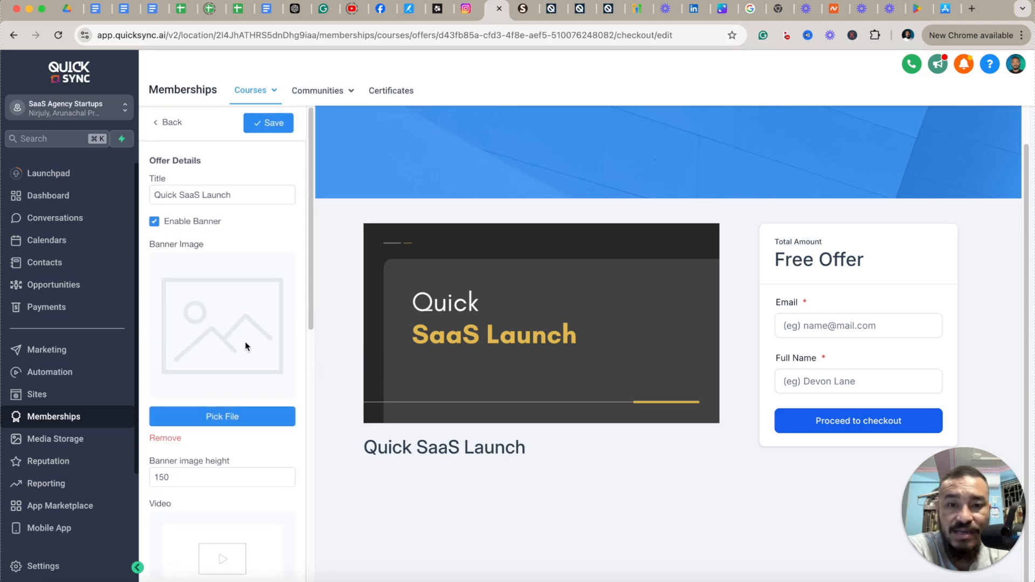
scroll(235, 402, down, 2)
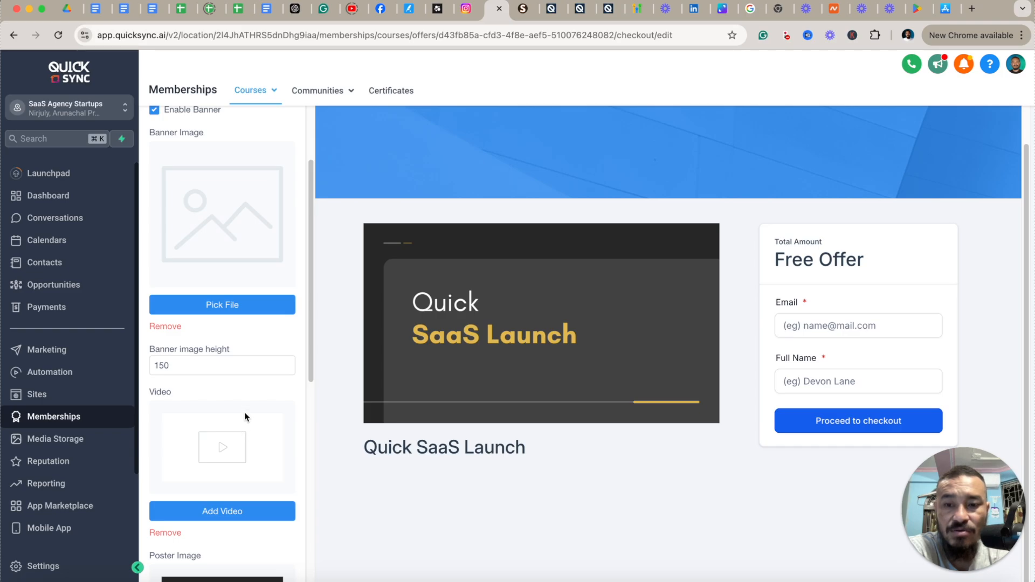
scroll(237, 412, down, 2)
scroll(229, 443, down, 2)
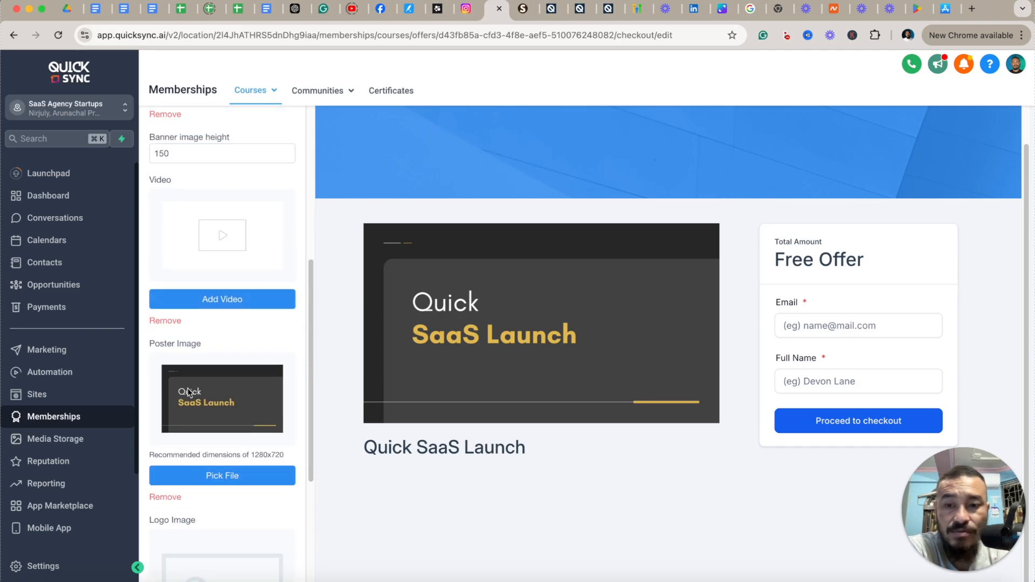
scroll(205, 345, down, 4)
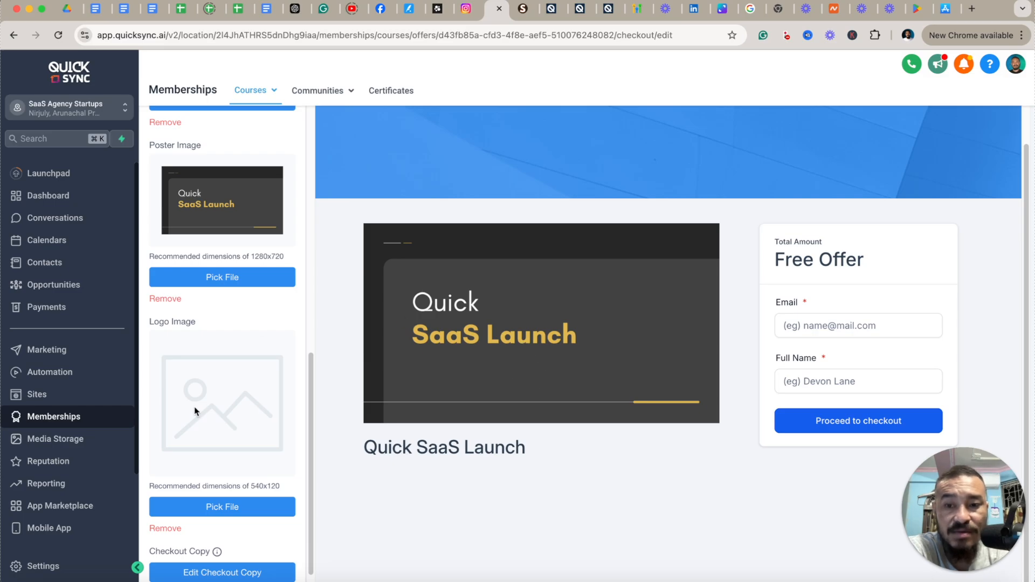
scroll(199, 393, down, 1)
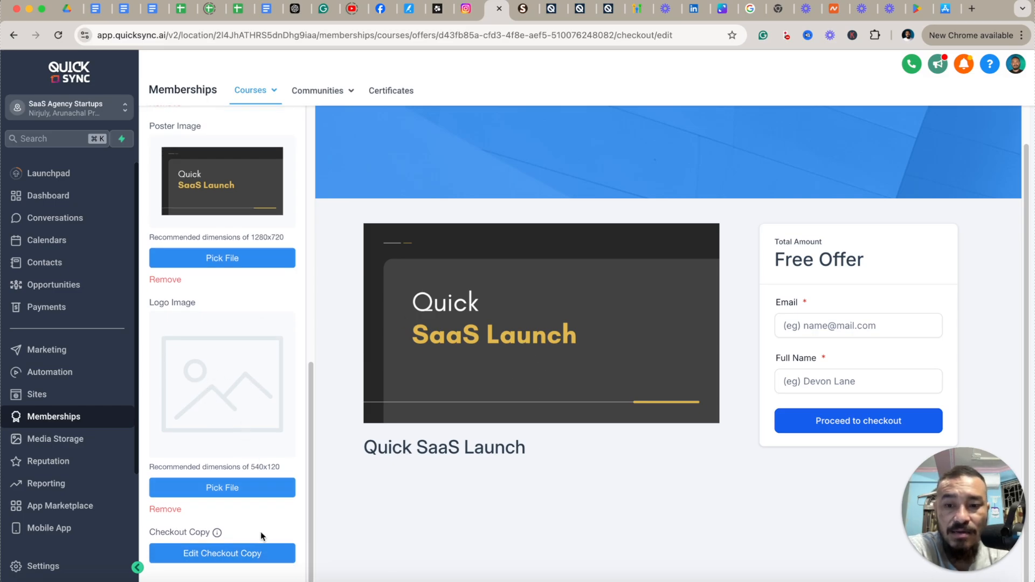
scroll(245, 443, up, 10)
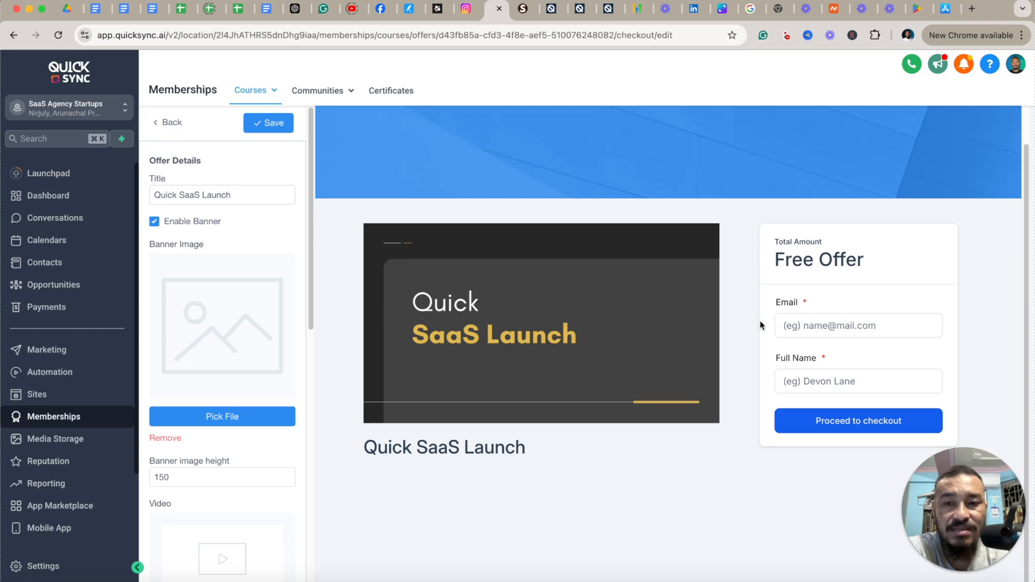
Step: Try enabling phone number and address collection in the checkout's extra contact information, and clear both options again
click(170, 124)
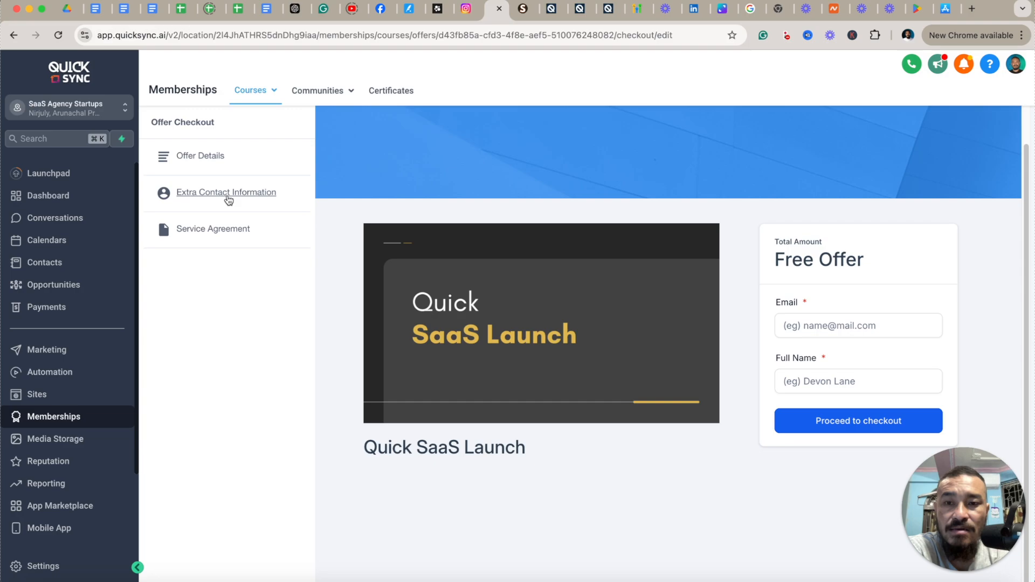
click(223, 197)
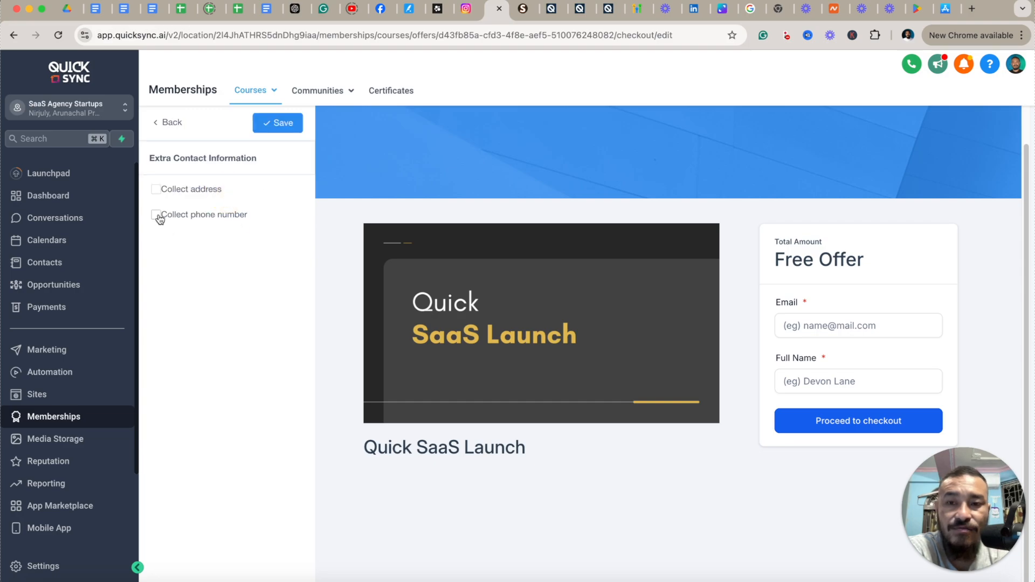
click(156, 216)
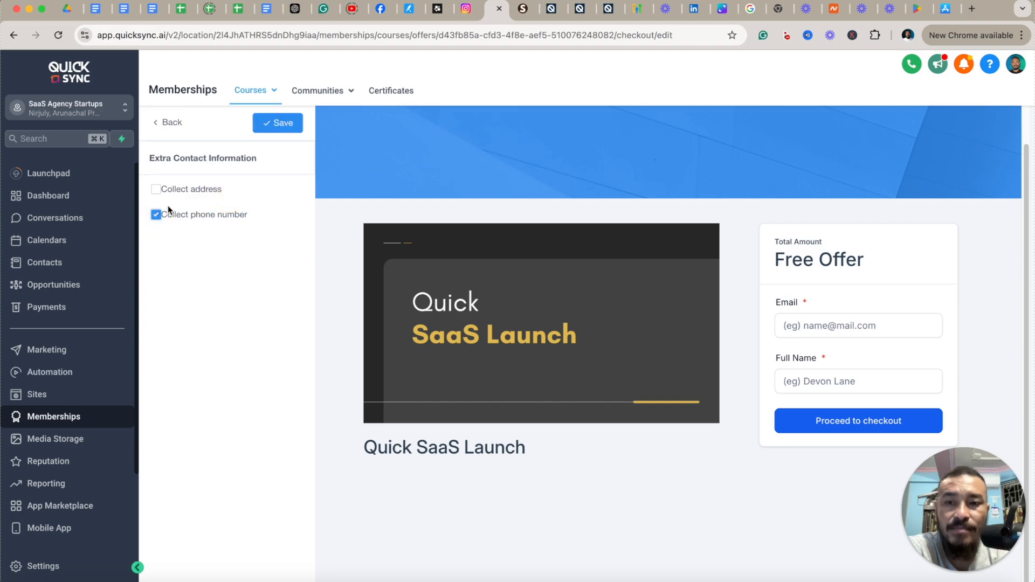
click(161, 190)
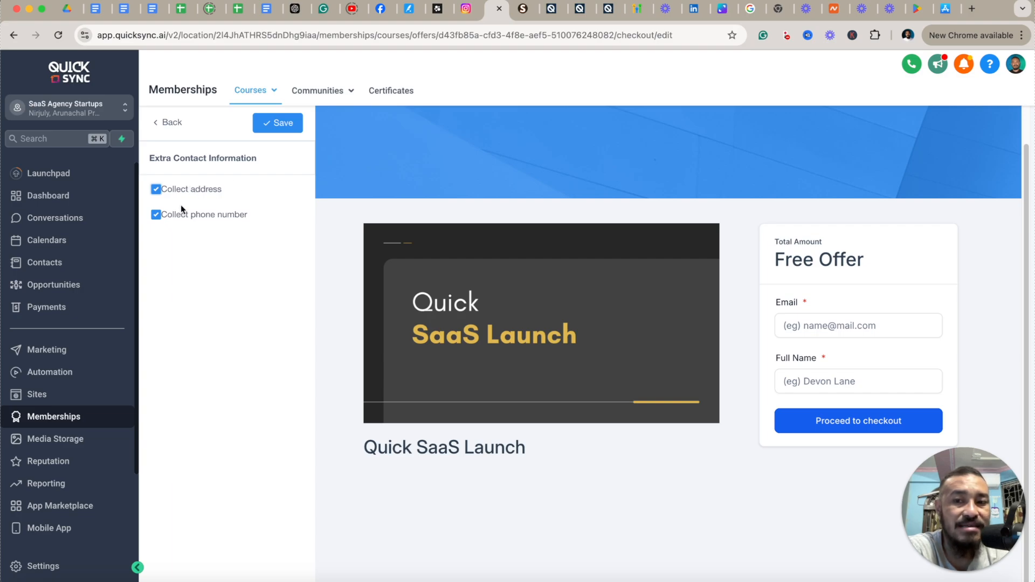
click(165, 192)
click(157, 214)
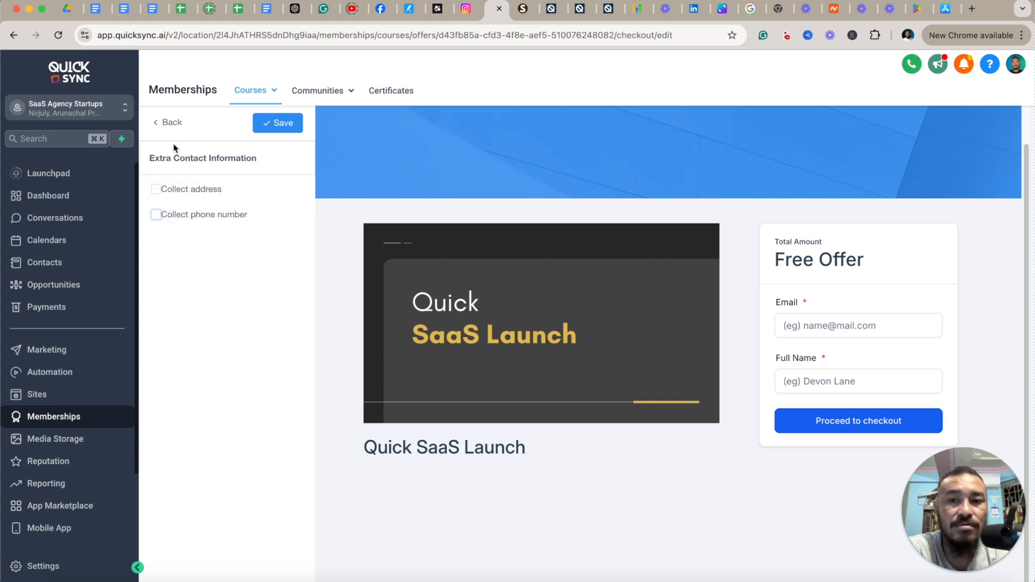
click(171, 123)
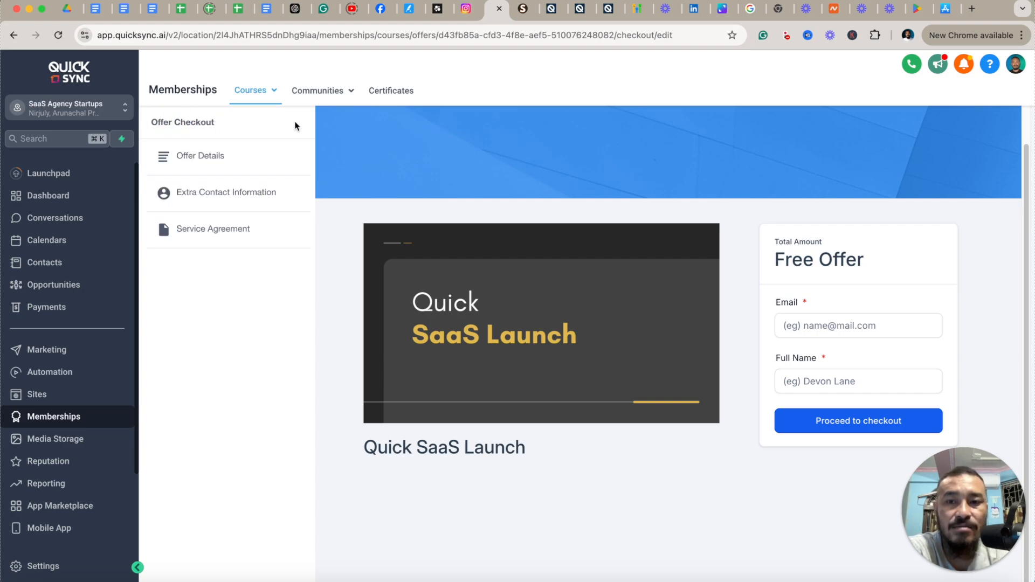
Step: Try making the checkout's service agreement Required, and set it back to Not required
click(232, 236)
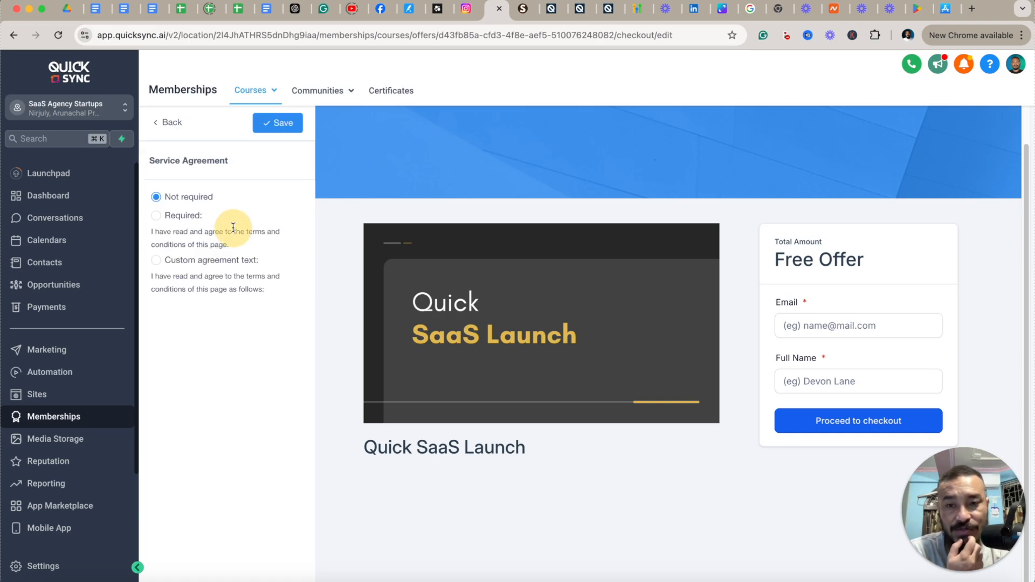
click(162, 217)
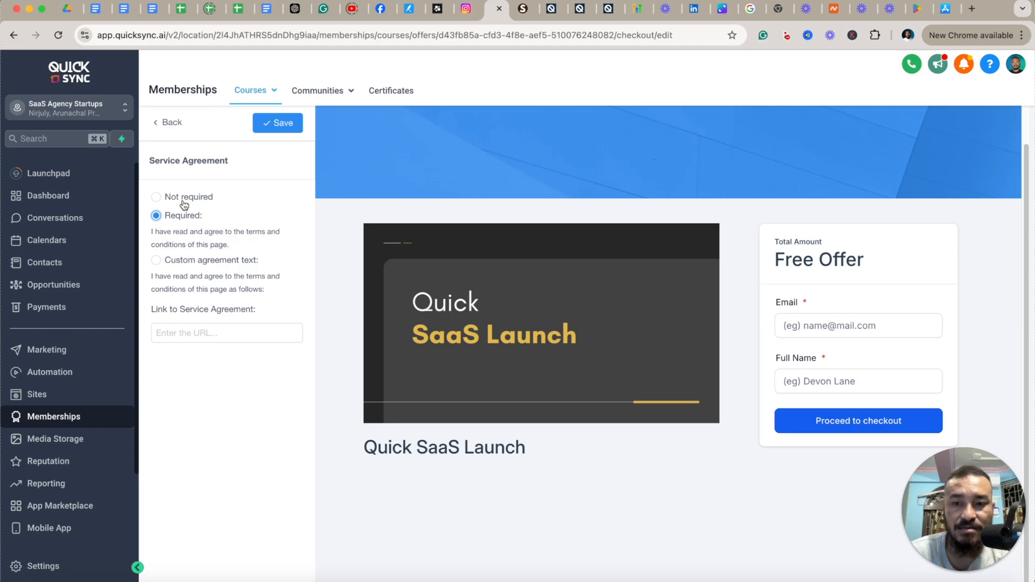
click(157, 196)
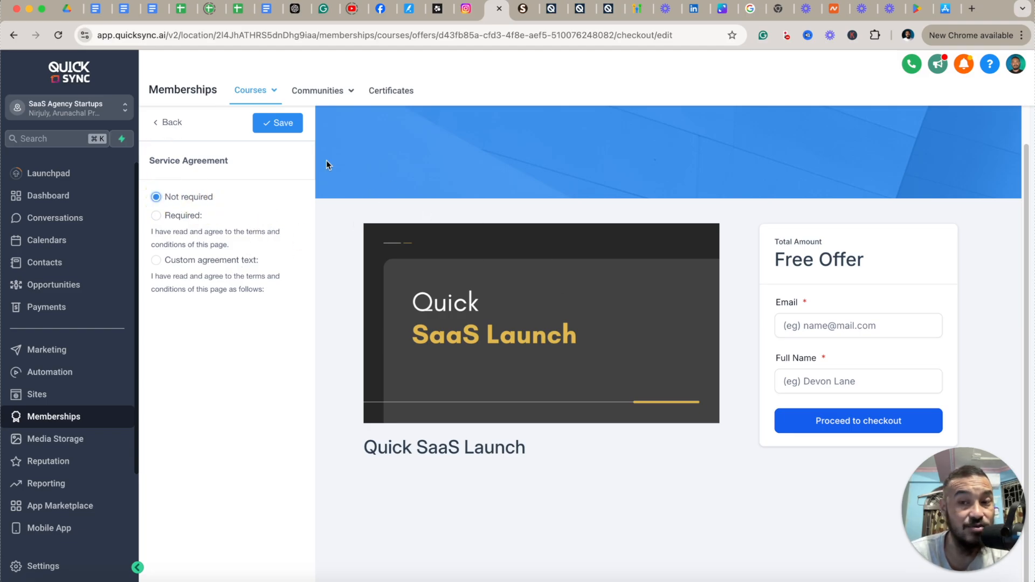
click(171, 123)
Step: Leave the checkout editor for the course offers, and review the members list in the courses' Members Analytics
mouse_move(239, 103)
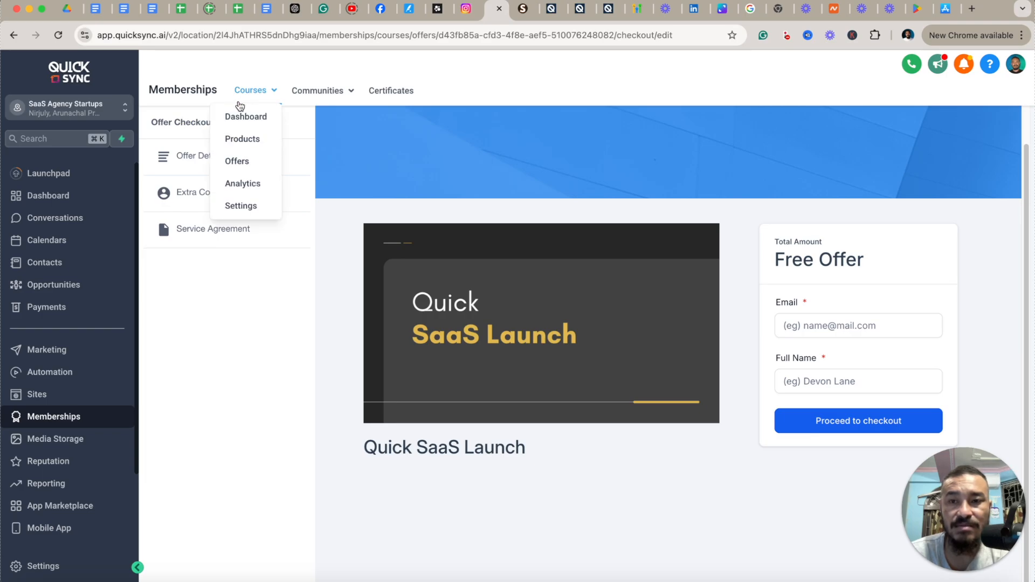
click(247, 161)
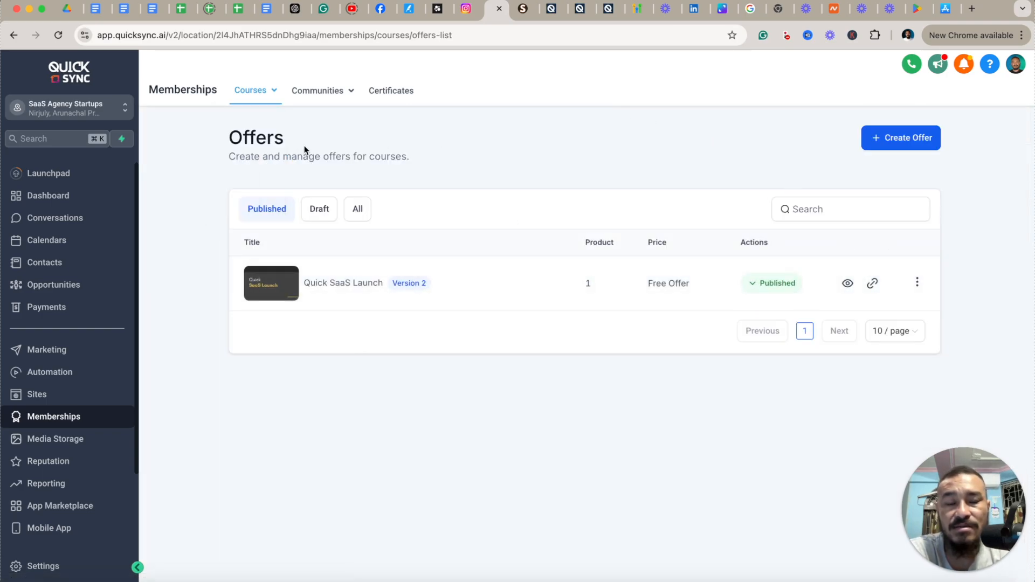
mouse_move(273, 99)
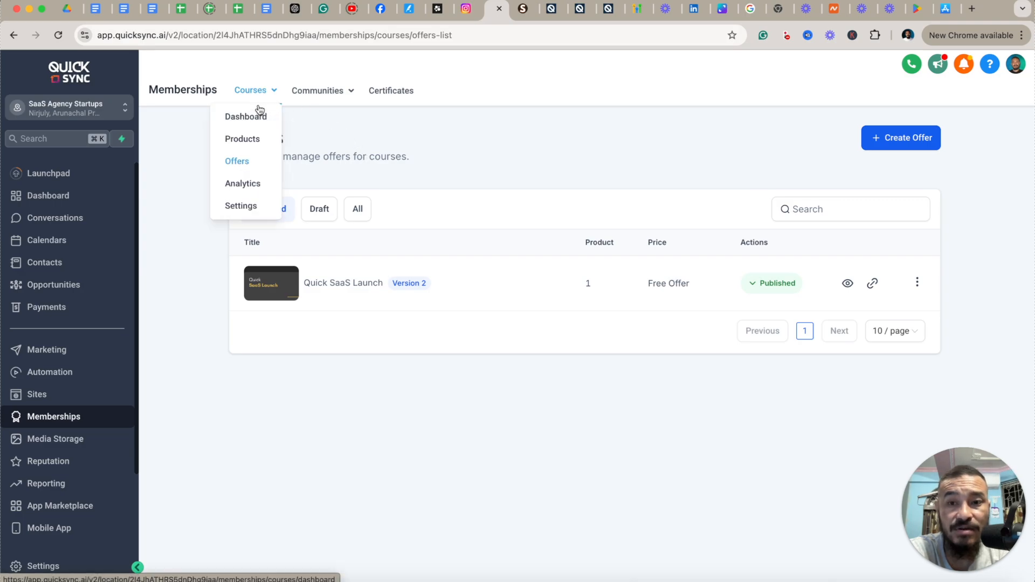
click(247, 184)
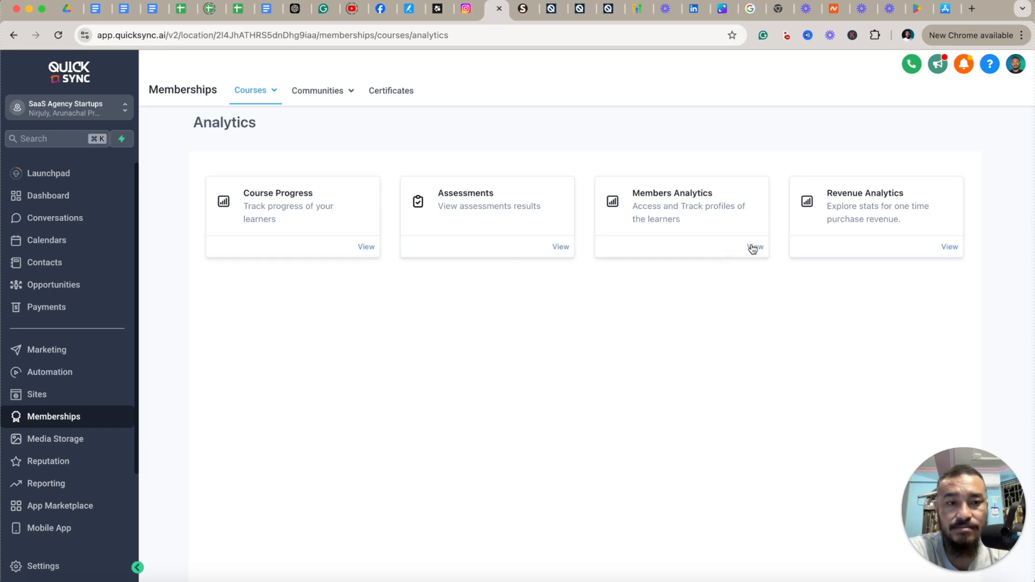
click(754, 248)
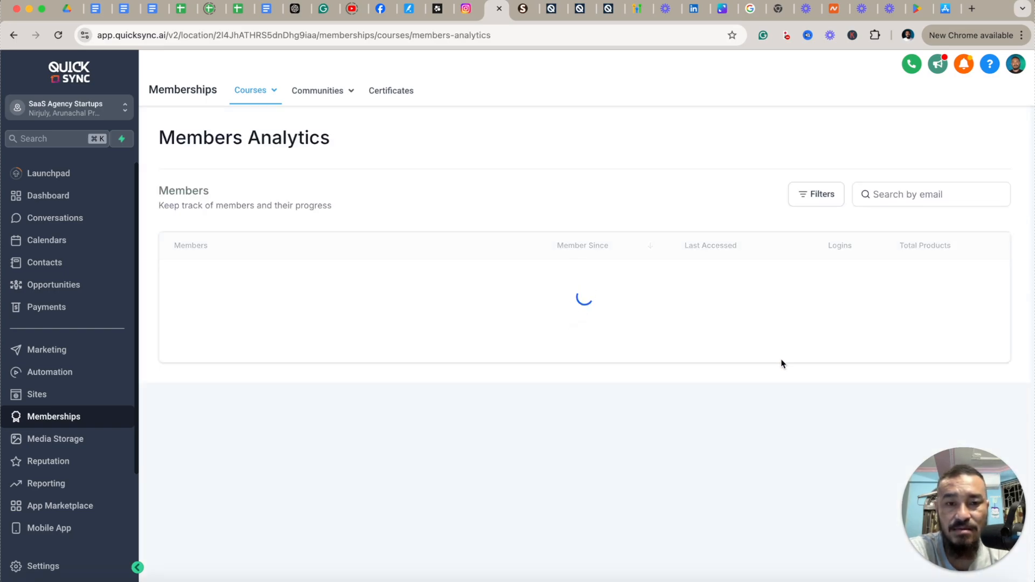
scroll(437, 340, down, 5)
scroll(439, 334, up, 5)
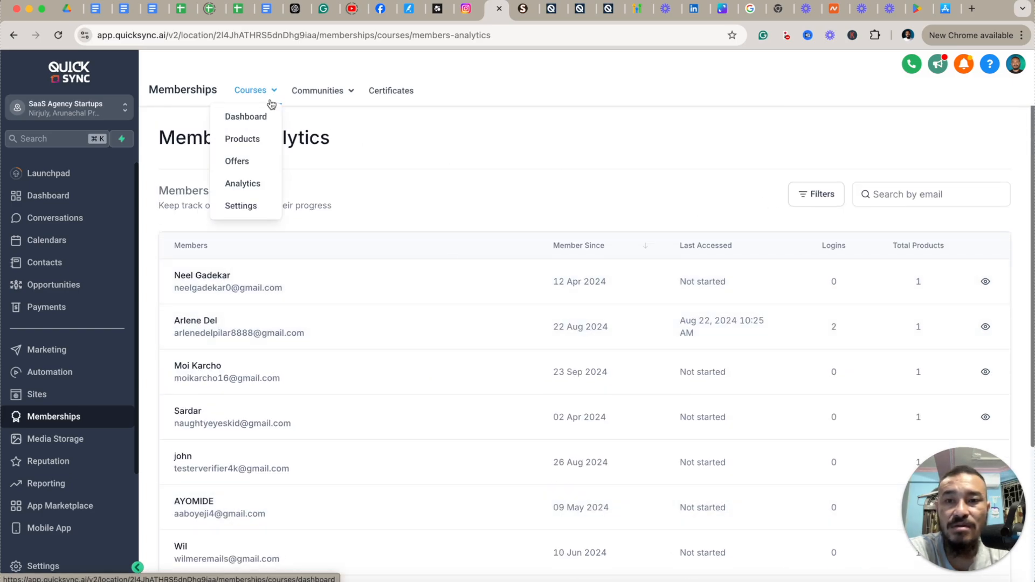
mouse_move(250, 103)
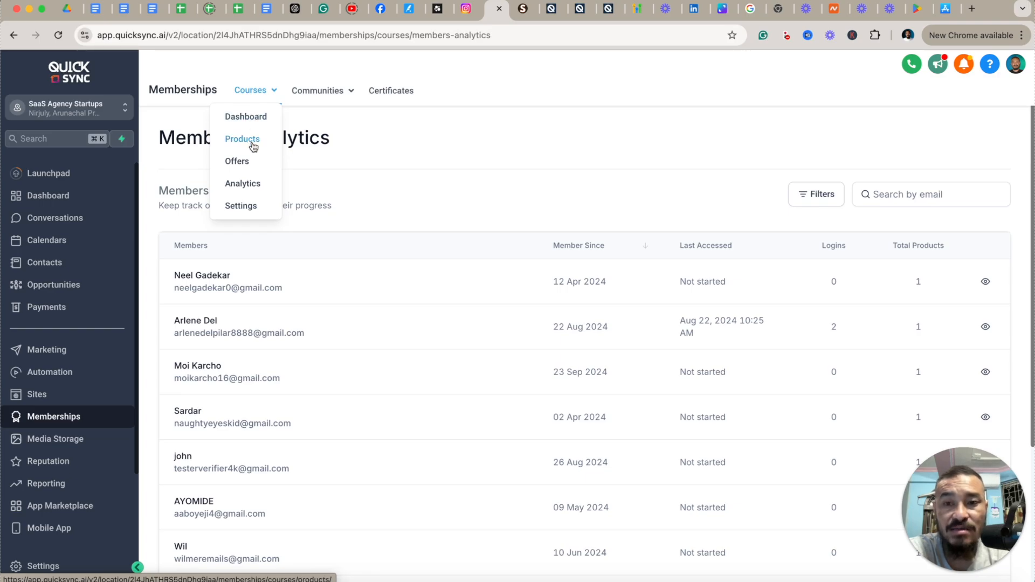
Step: Open the Site Details in the courses' settings and examine the site title, URL, logo, favicon and builder settings
click(241, 207)
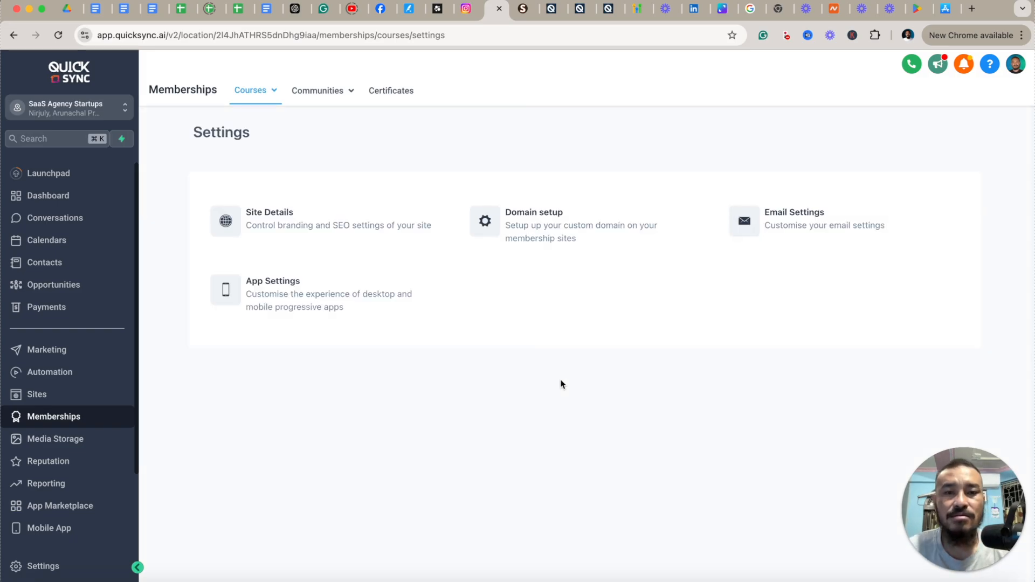
click(490, 224)
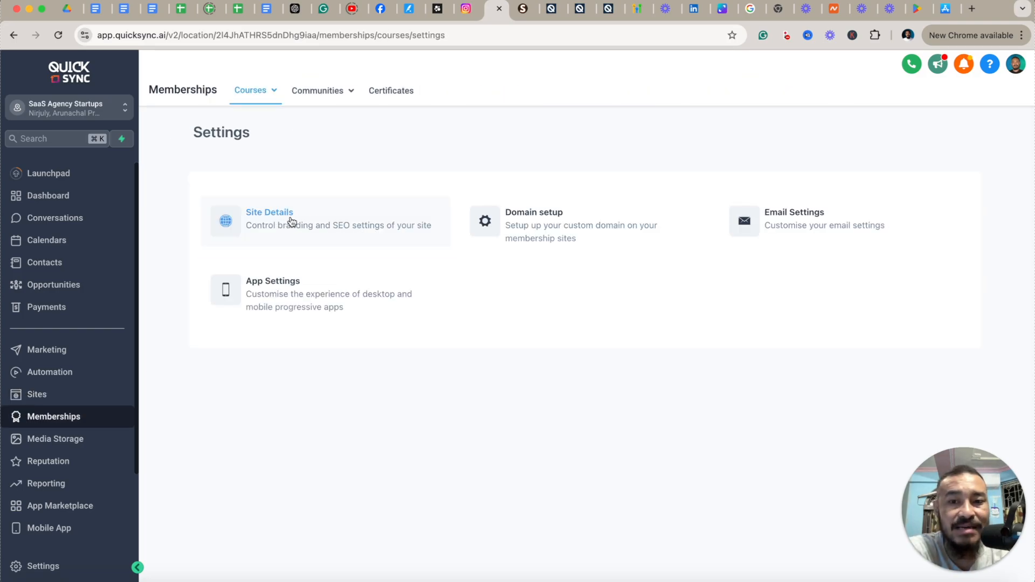
click(291, 222)
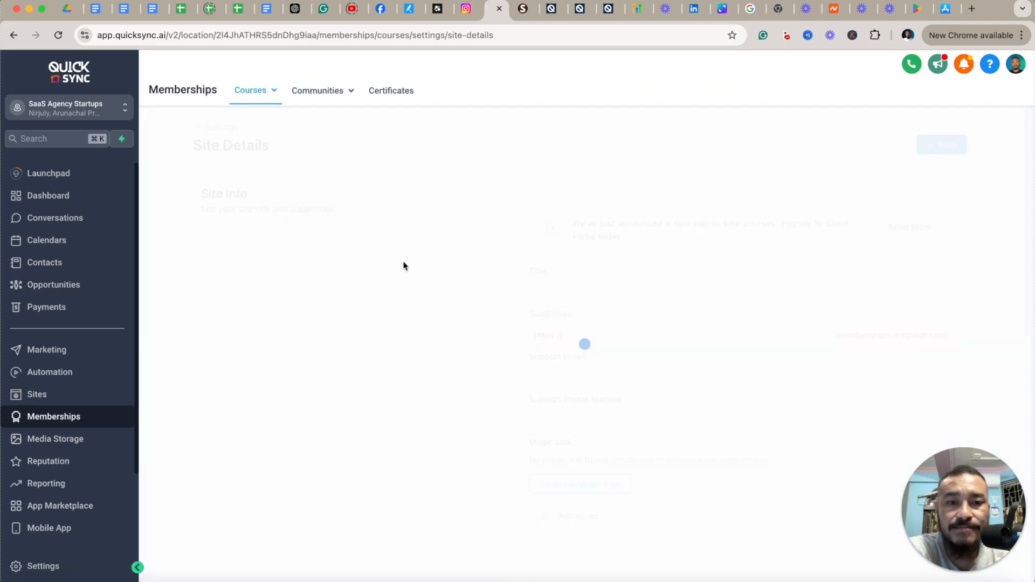
scroll(380, 274, down, 1)
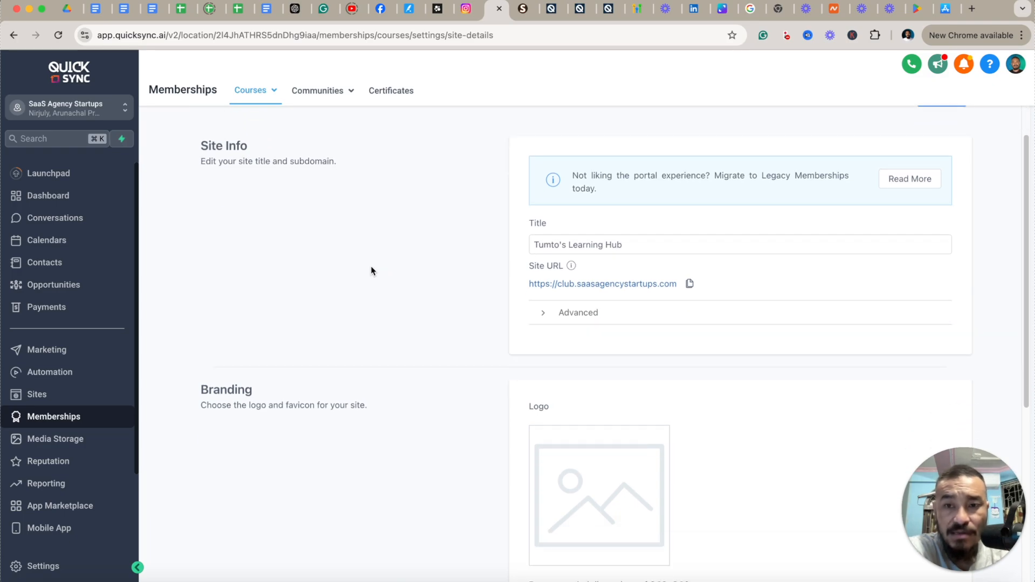
scroll(364, 271, up, 1)
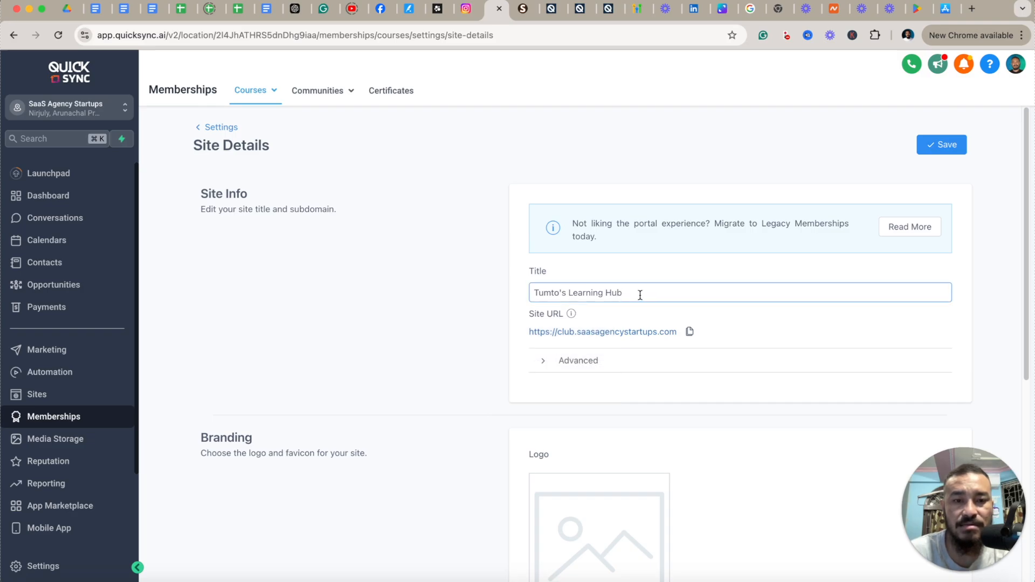
scroll(765, 408, down, 6)
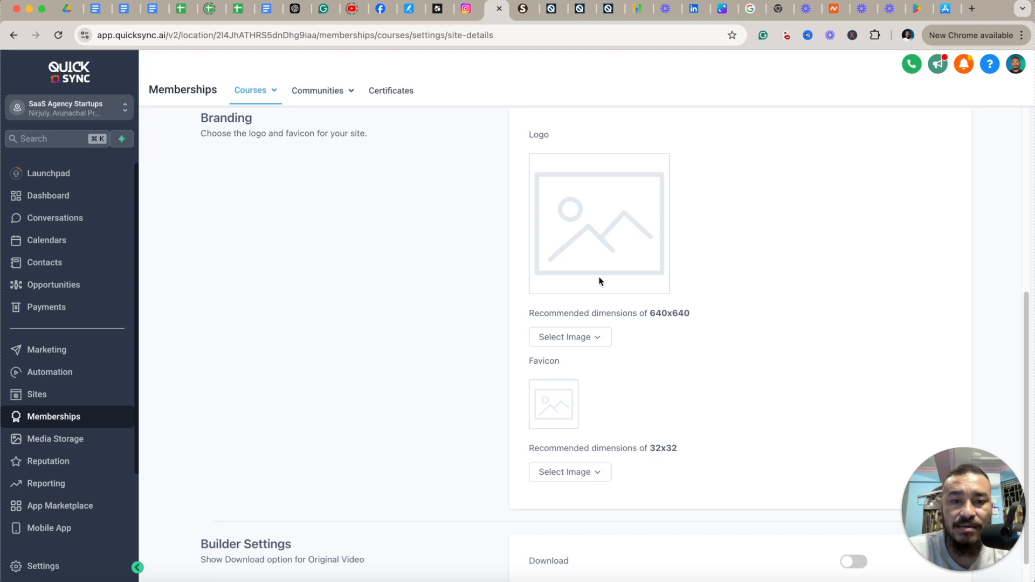
scroll(609, 325, down, 1)
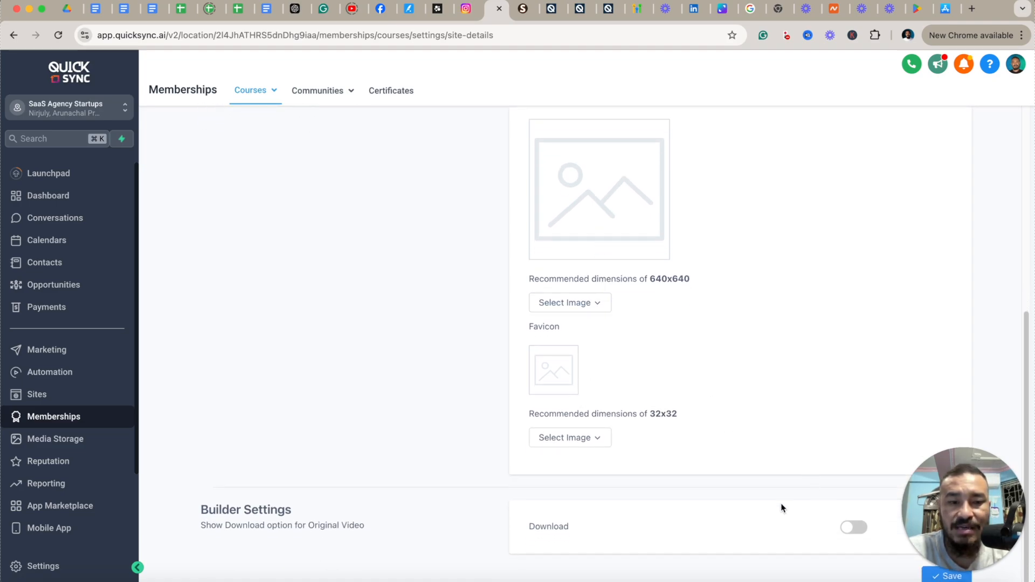
Step: Try enabling the Download option for original videos in the builder settings, switch it off again, and return to the course settings
drag(958, 487, 241, 260)
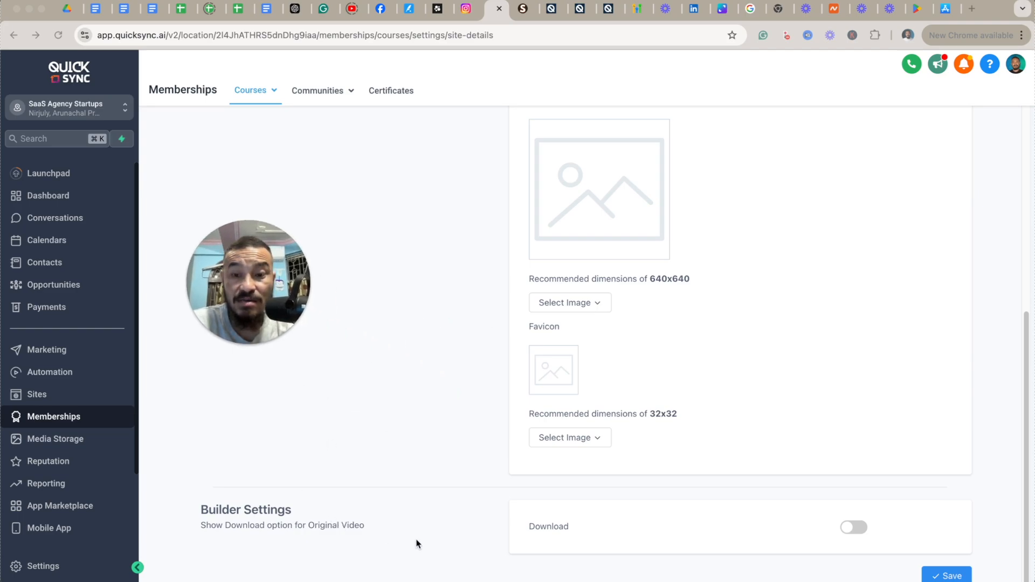
click(857, 527)
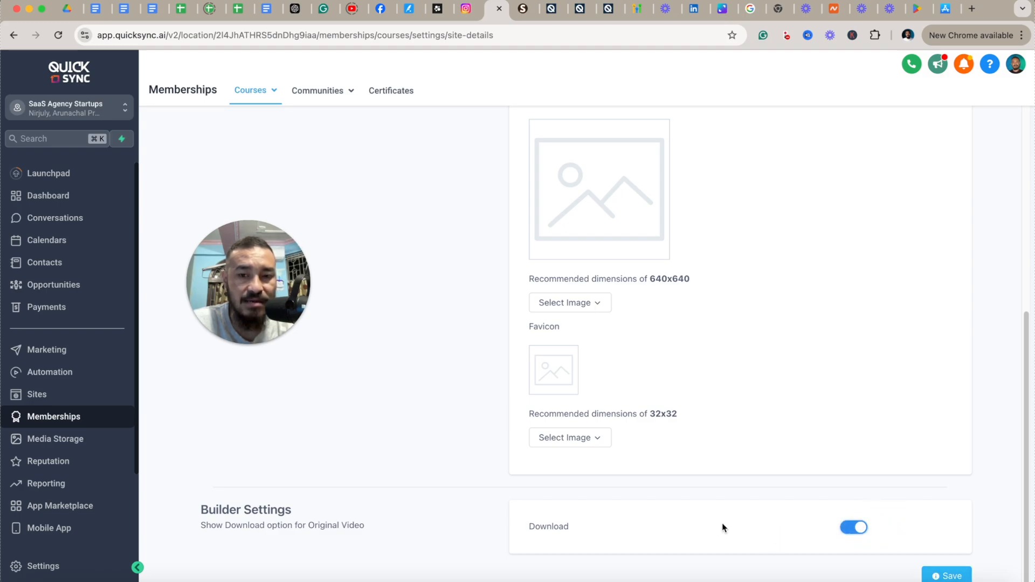
click(855, 529)
click(220, 128)
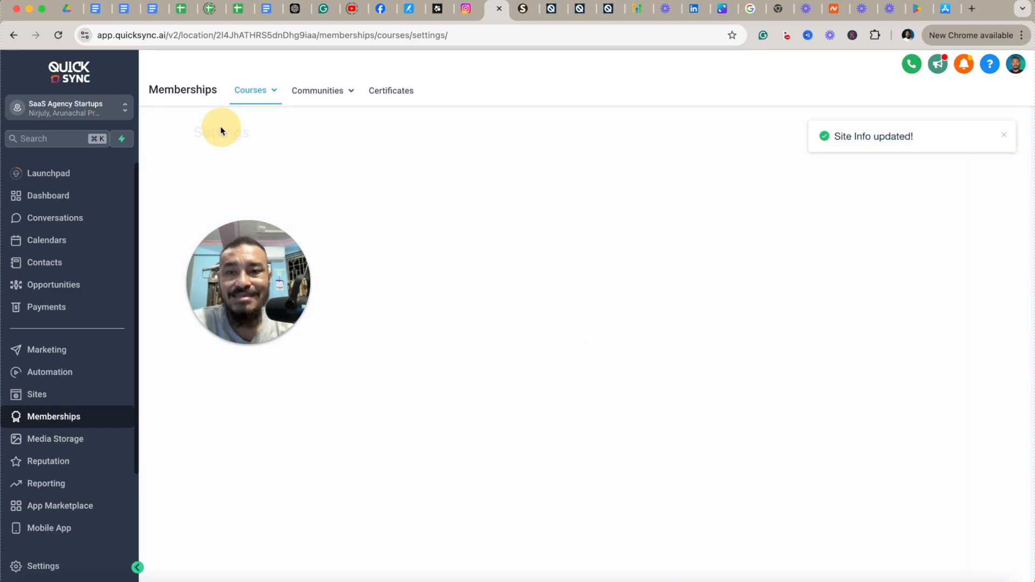
Step: Open the courses' Email Settings and try the Default Offer Access Template for the offer access email
drag(265, 253, 367, 438)
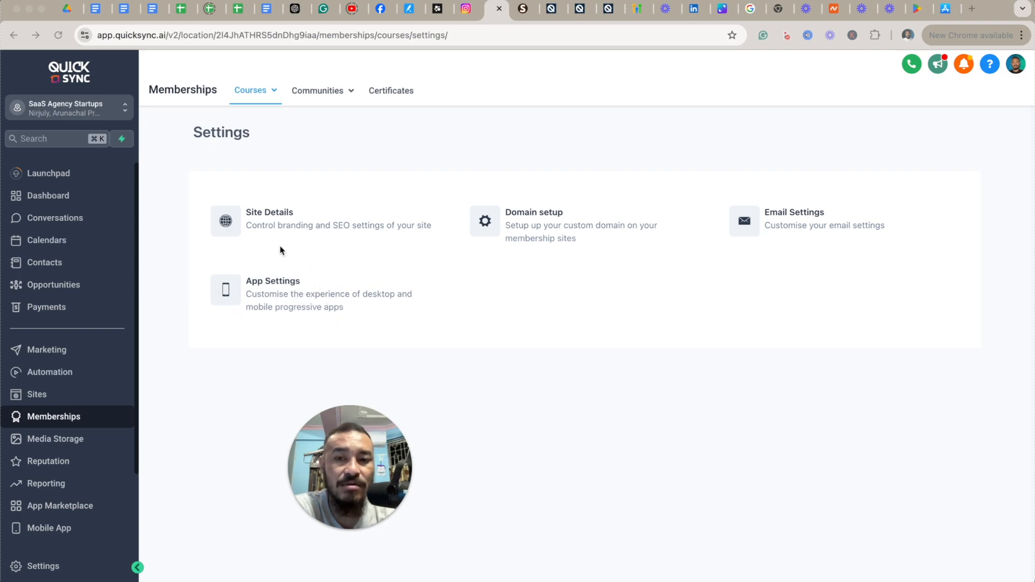
click(796, 221)
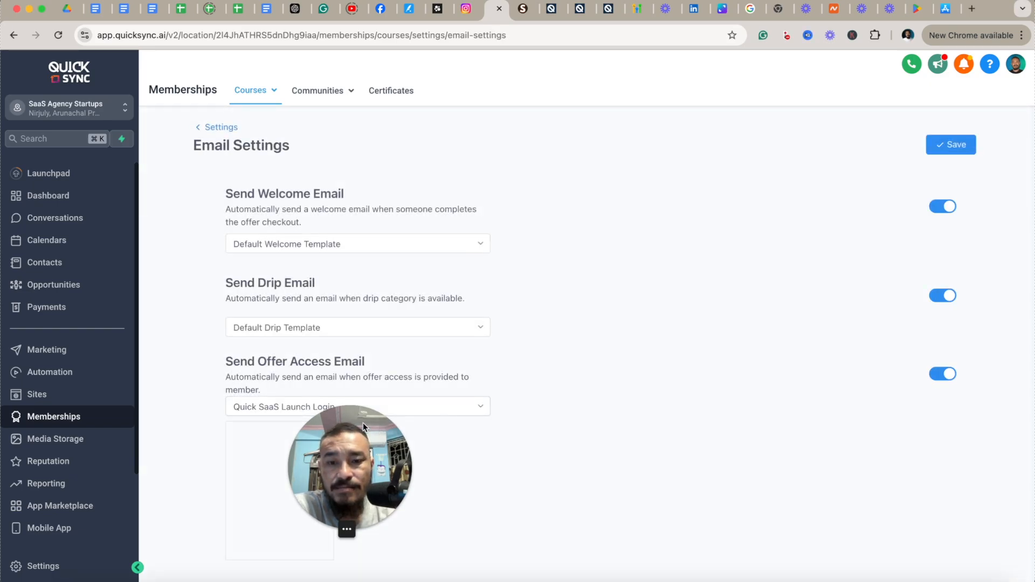
drag(364, 422, 941, 437)
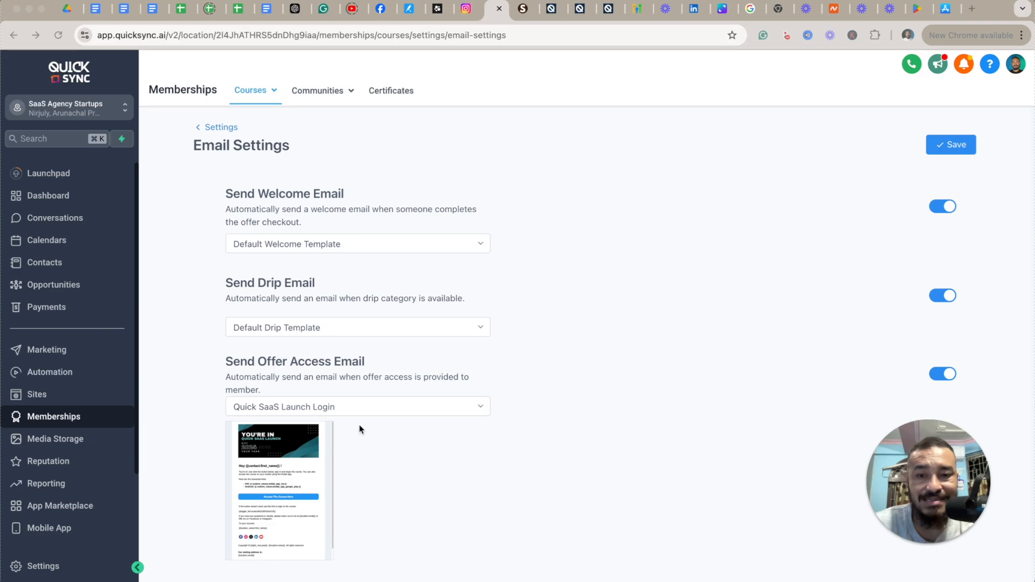
click(429, 408)
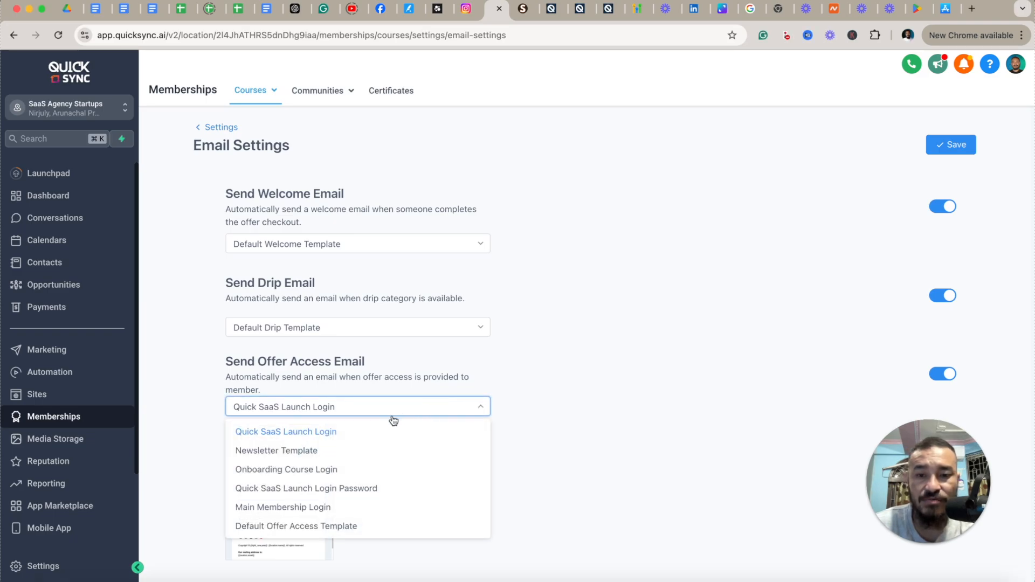
click(354, 526)
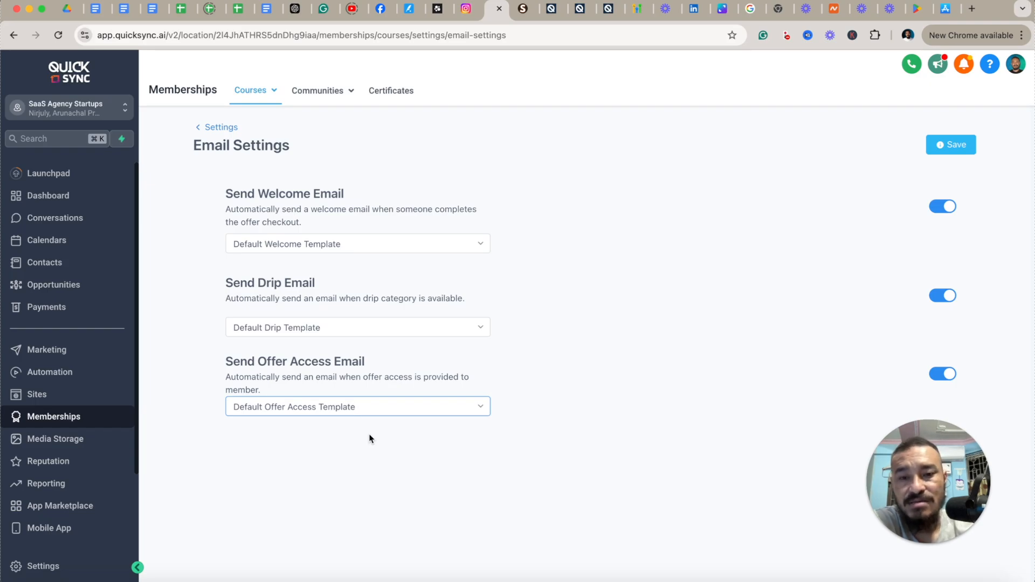
Step: Set the offer access email's template back to Quick SaaS Launch Login and save the email settings
click(412, 411)
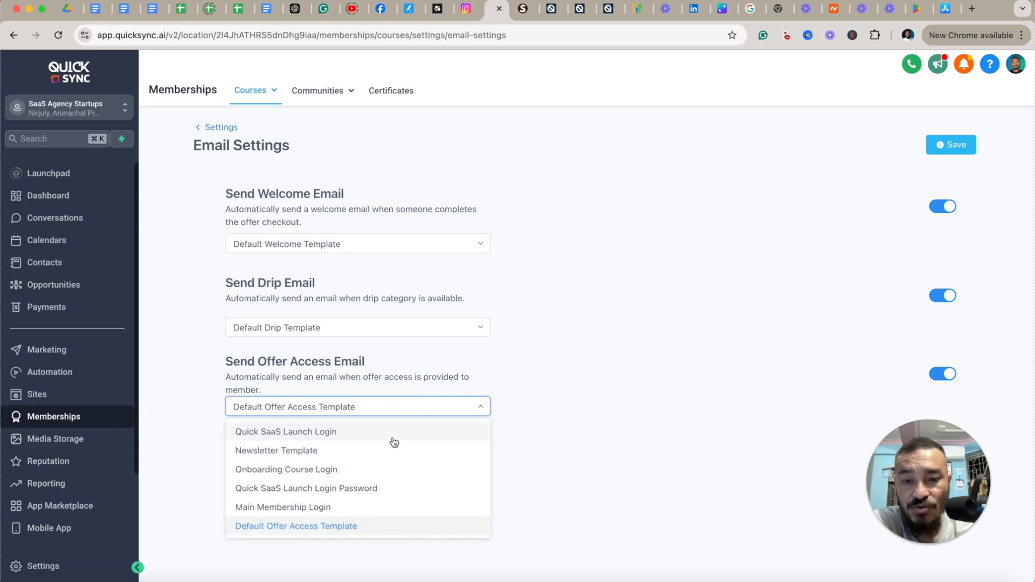
click(331, 434)
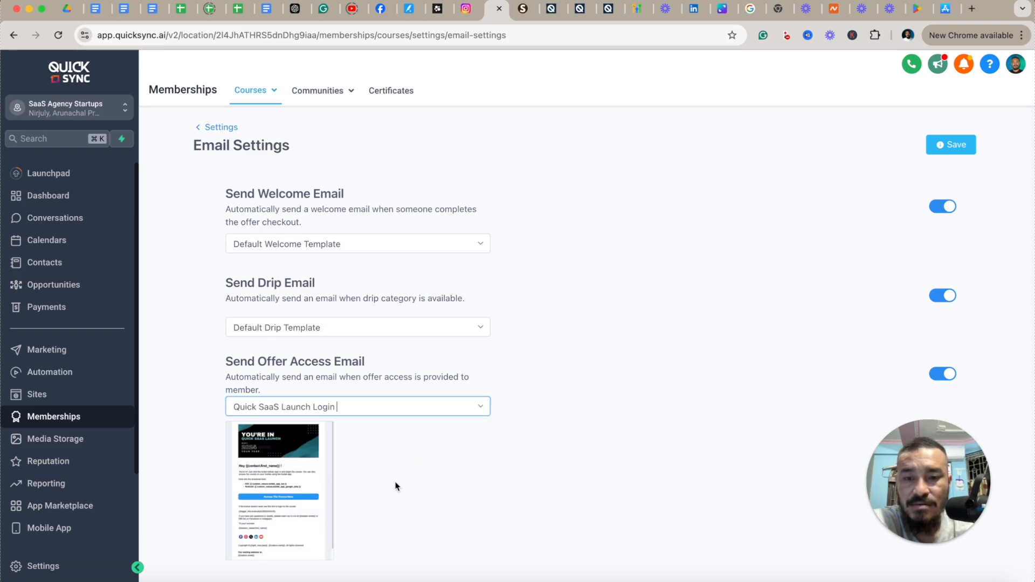
drag(916, 486, 807, 490)
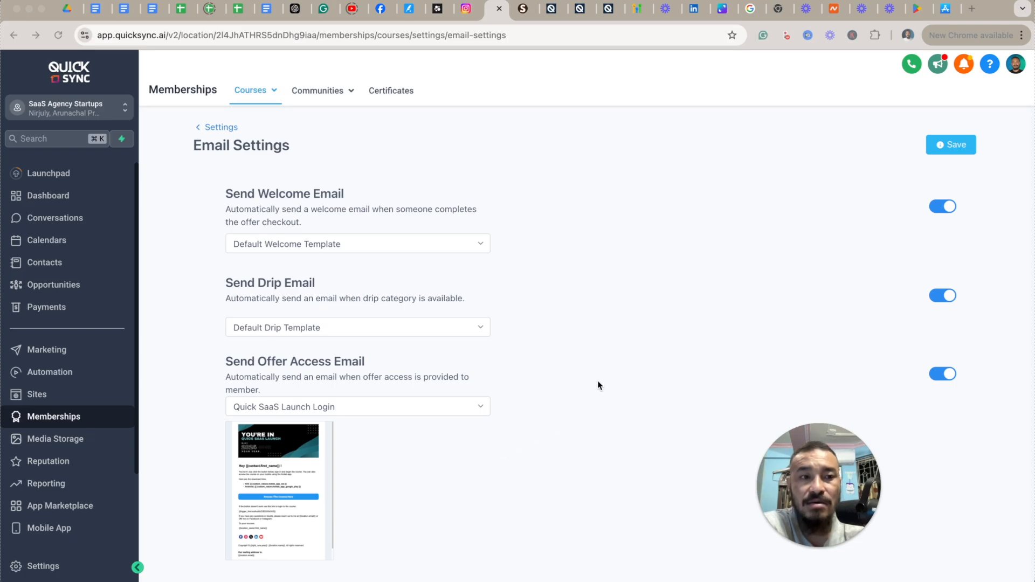
click(956, 147)
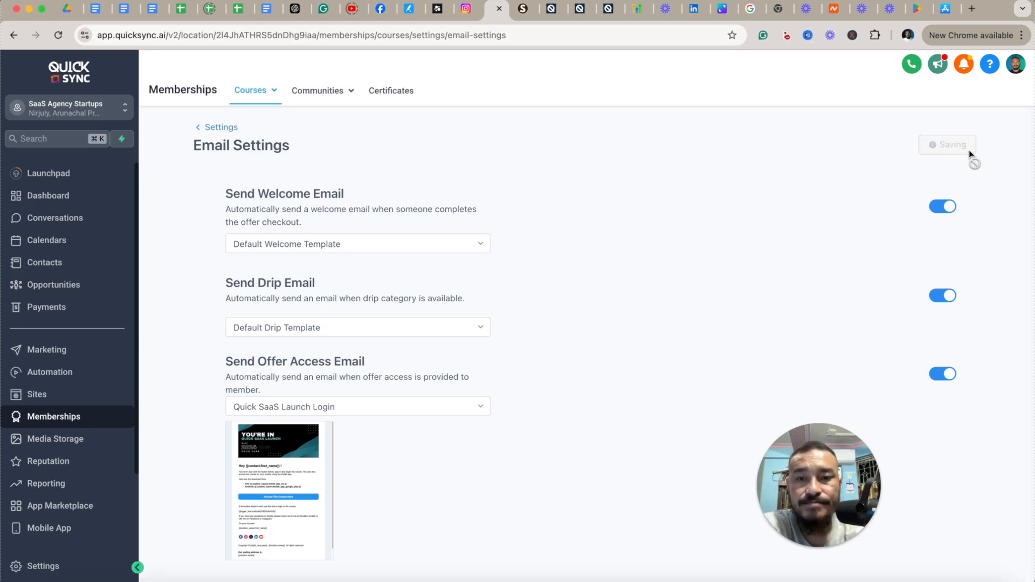
Step: Glance at the automation workflow list, return to Memberships, and view the community groups
click(582, 13)
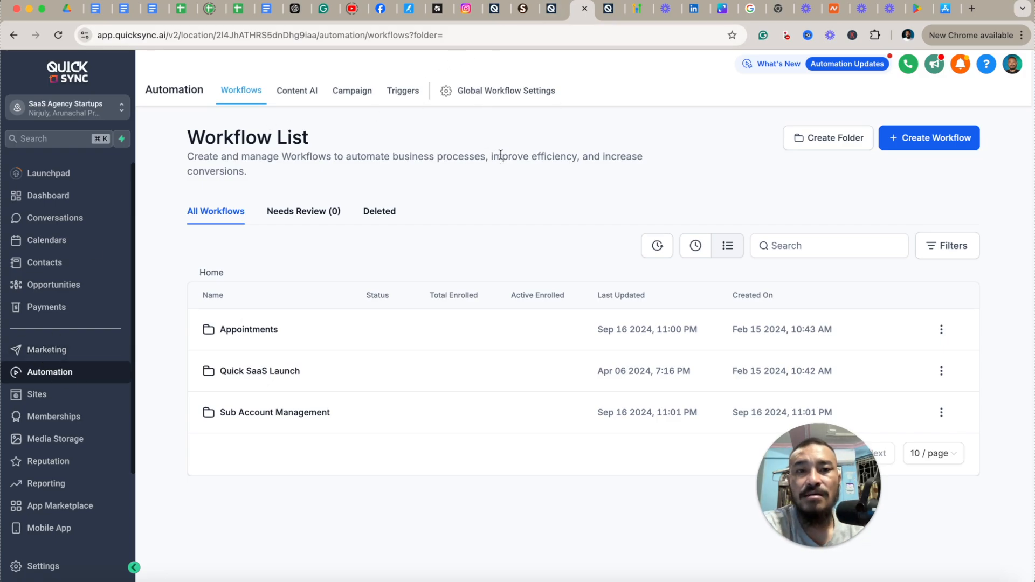
click(494, 10)
mouse_move(245, 99)
mouse_move(294, 90)
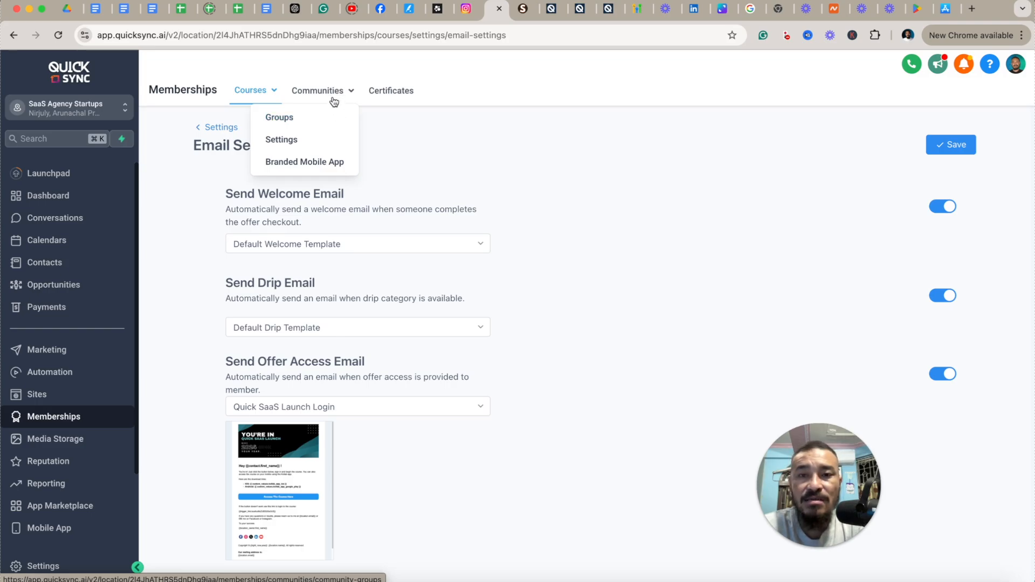
click(284, 120)
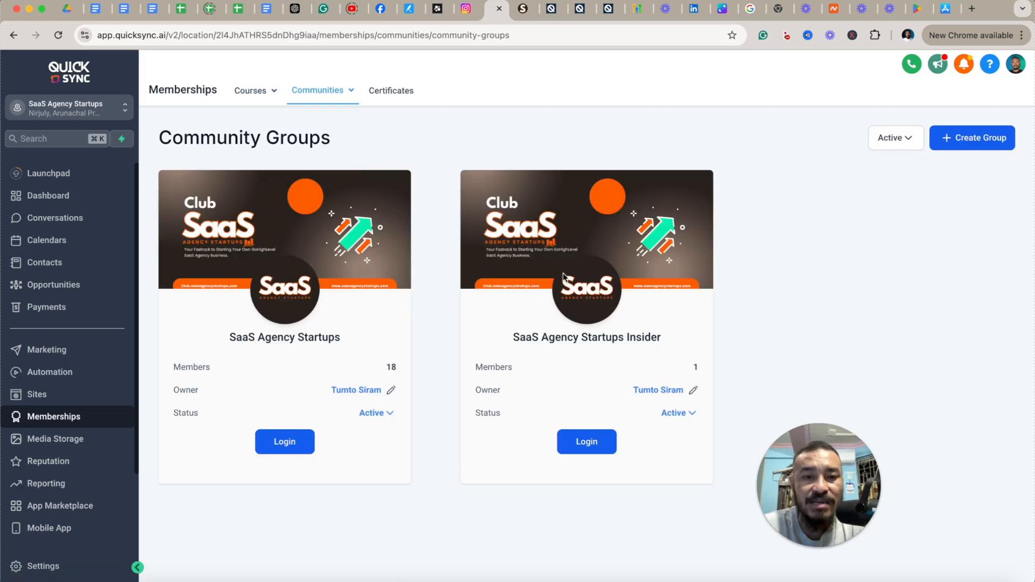
mouse_move(336, 101)
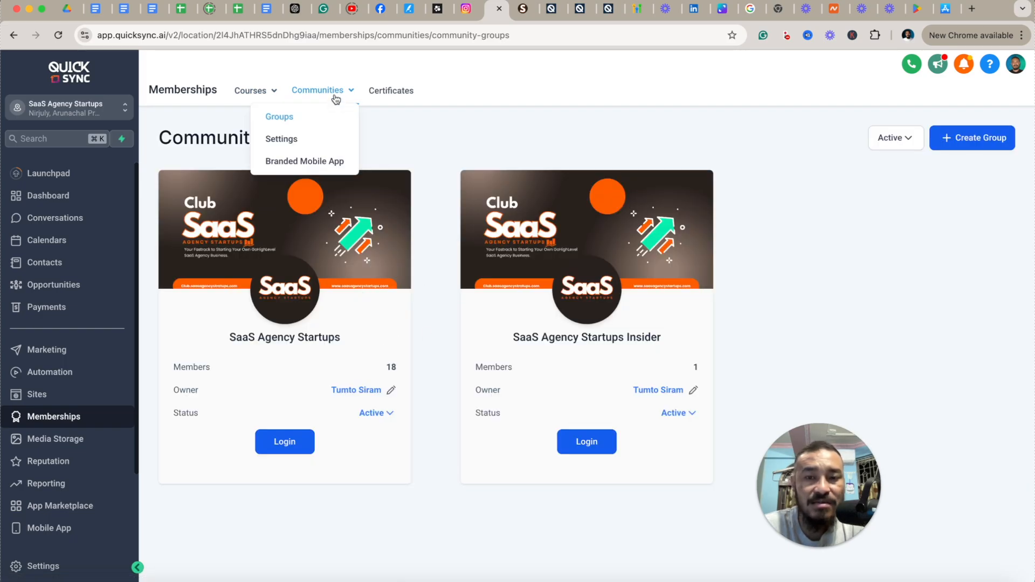
Step: View the client portal domain setup in the community settings and return to the community groups list
click(291, 139)
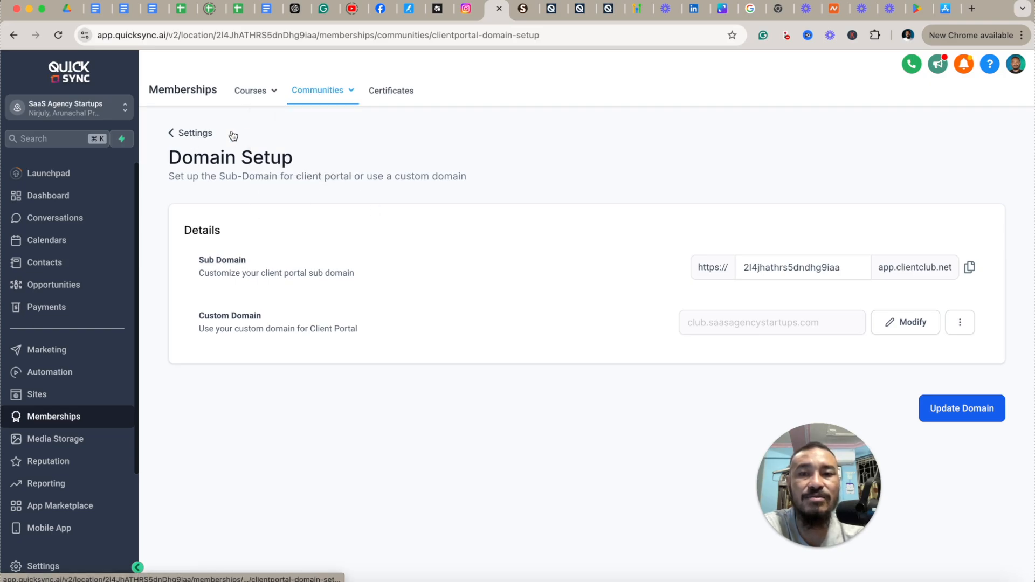
click(203, 133)
key(super+Left)
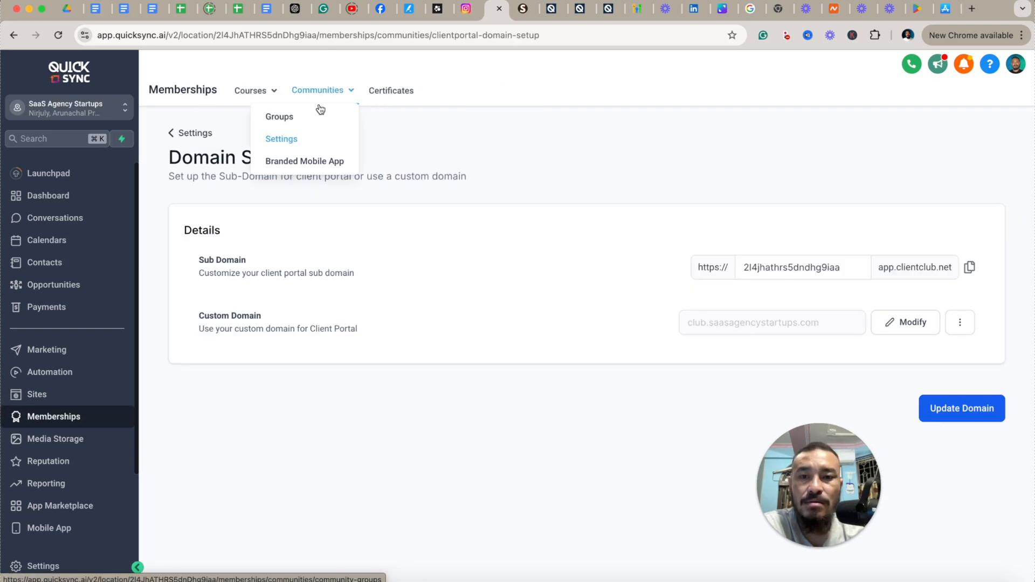
click(295, 112)
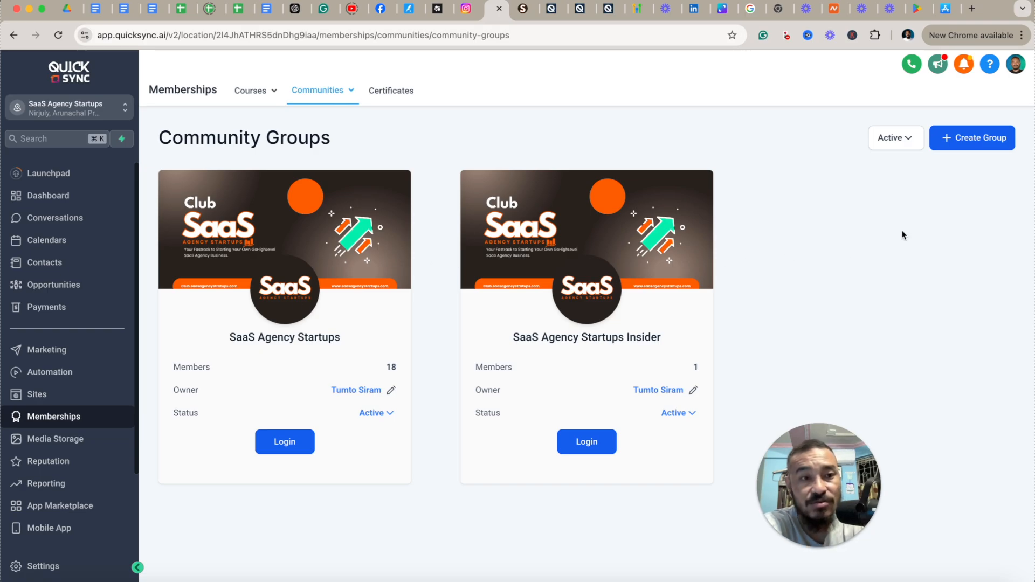
Step: Start creating a new community group and enter "support" as its group URL slug
click(971, 138)
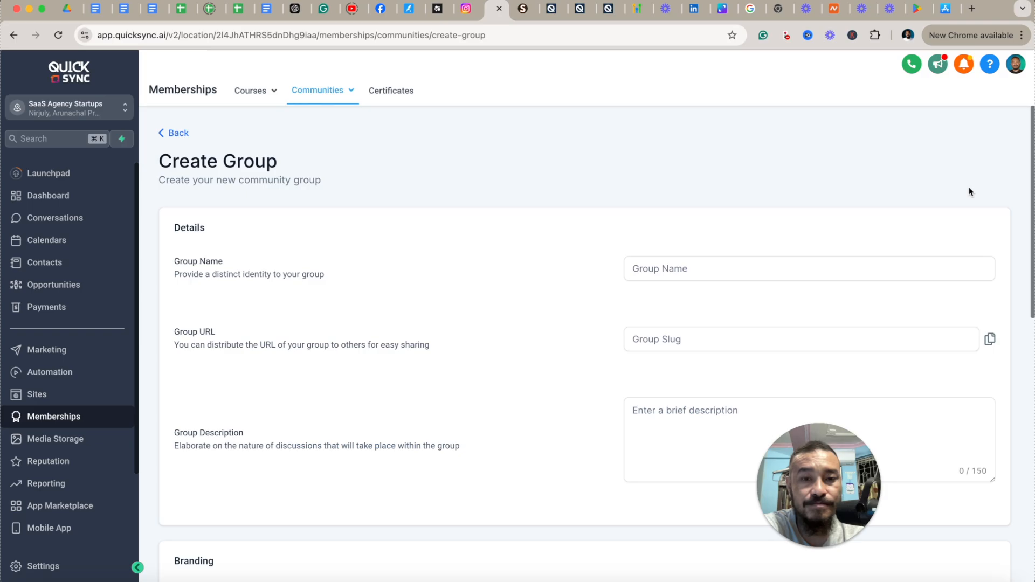
scroll(380, 221, down, 3)
click(669, 176)
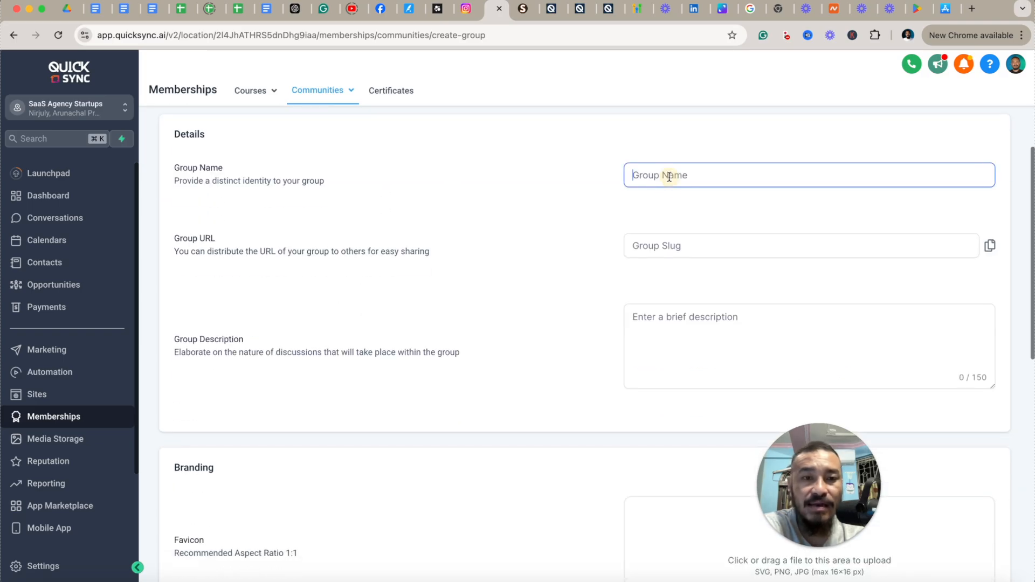
click(664, 245)
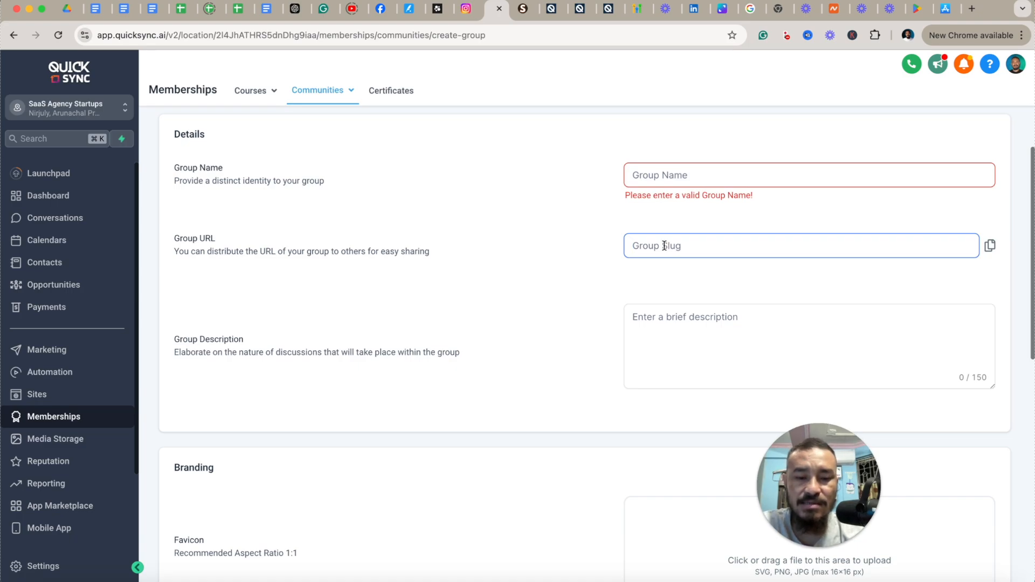
text(support)
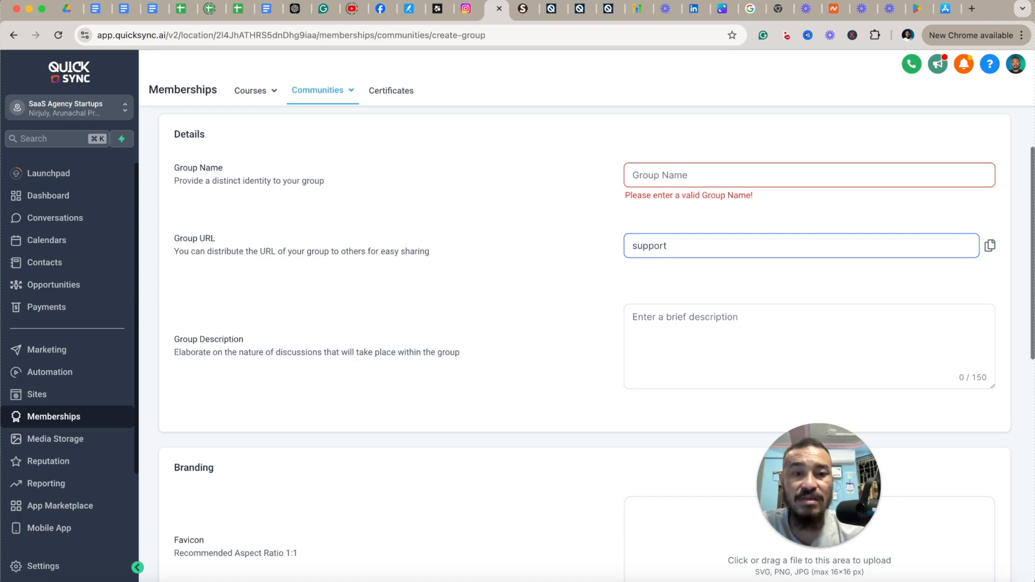
click(593, 249)
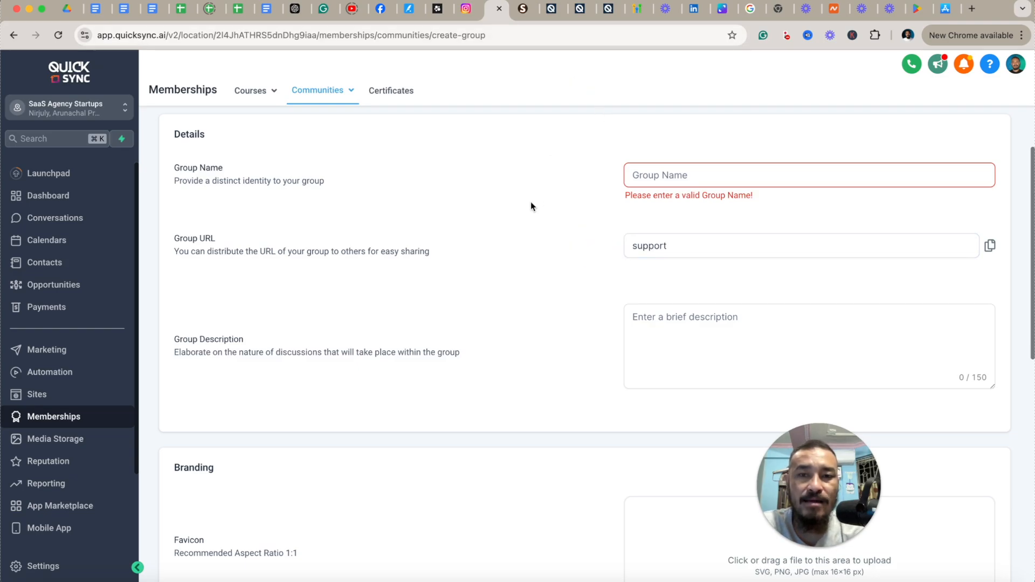
Step: Examine the description and branding fields of the new group form and leave it without creating the group
scroll(531, 206, up, 3)
scroll(549, 344, down, 1)
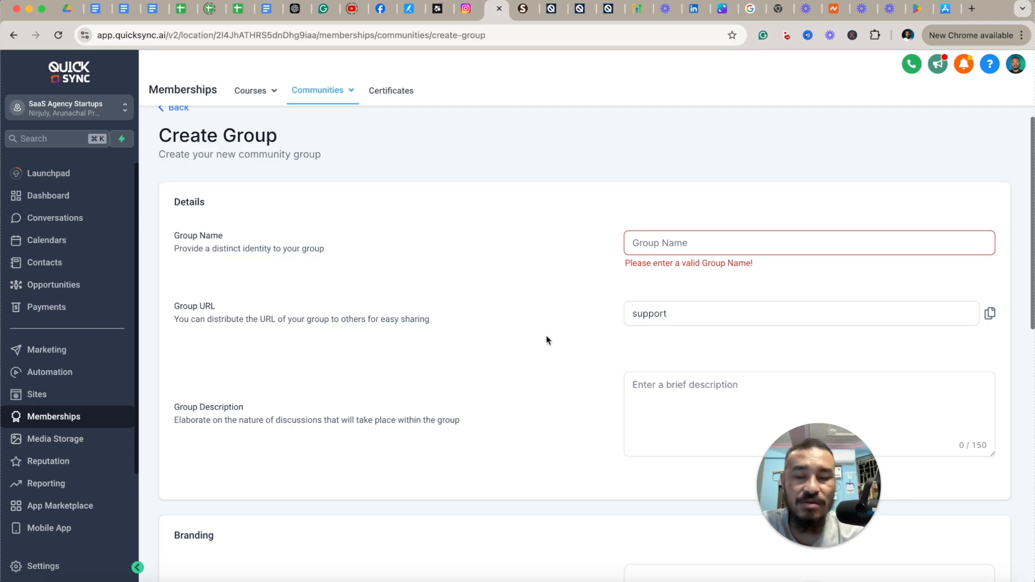
scroll(599, 353, down, 4)
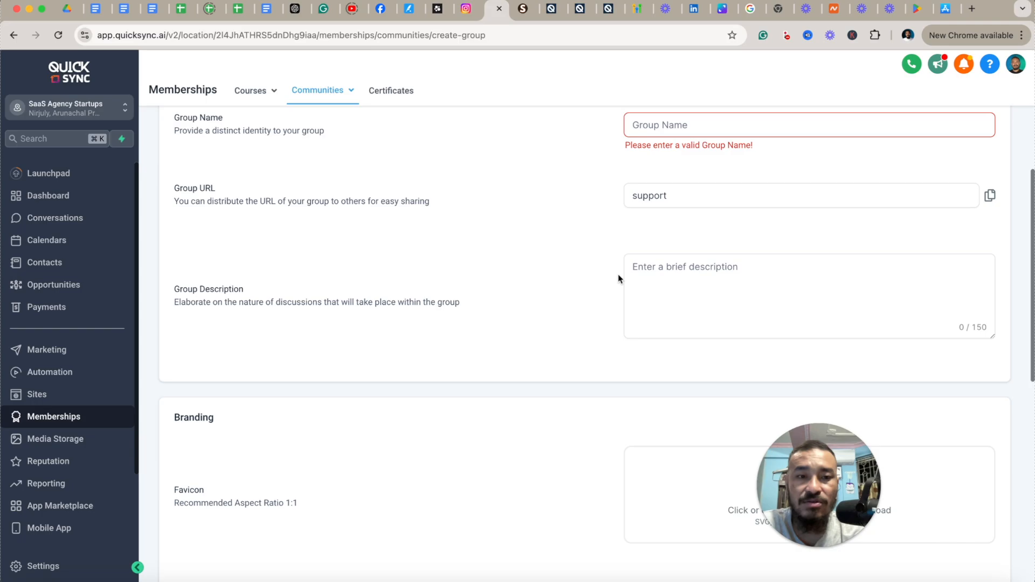
click(638, 268)
scroll(587, 346, down, 9)
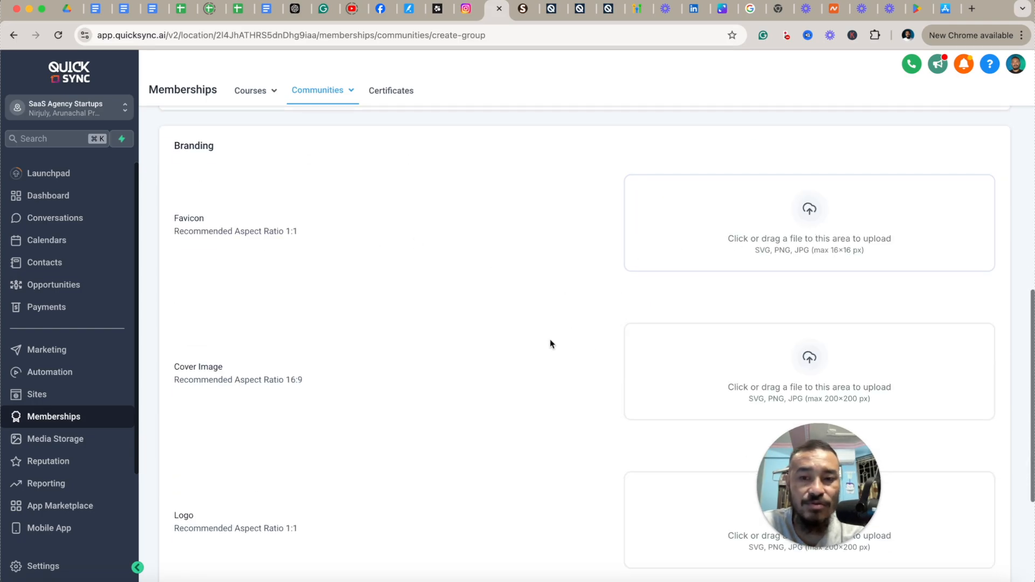
scroll(551, 344, down, 4)
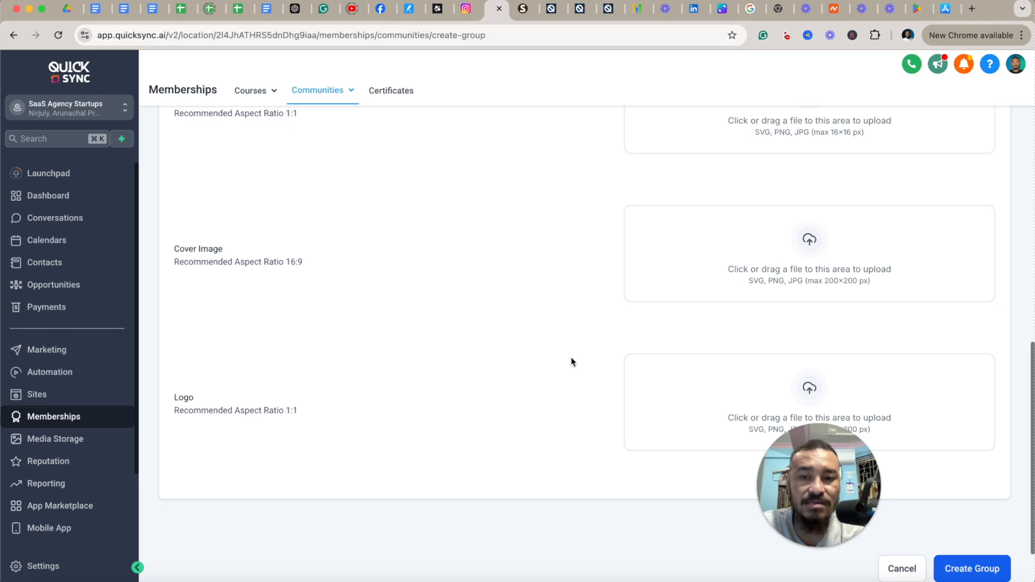
scroll(570, 361, down, 2)
scroll(564, 305, up, 5)
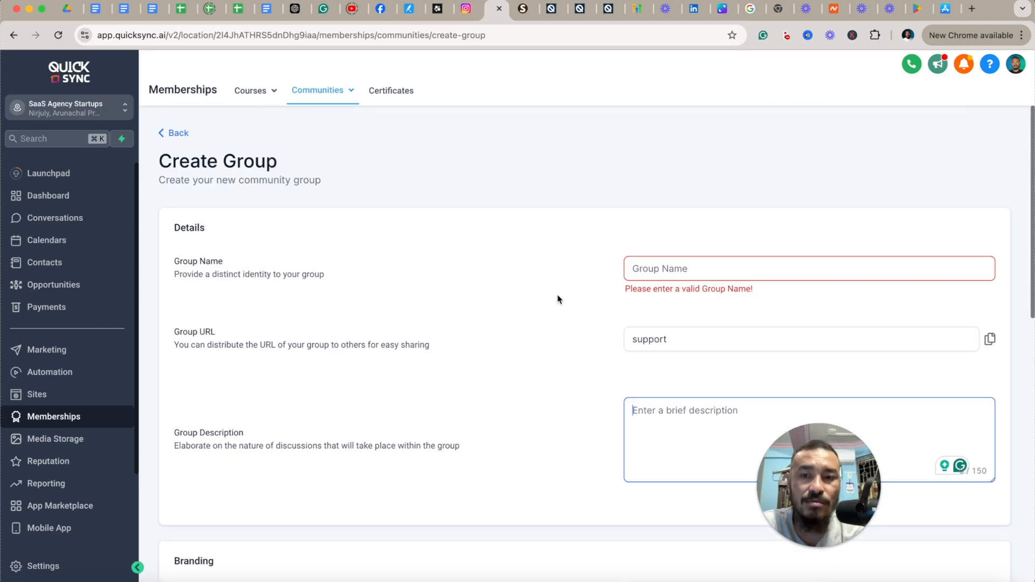
click(185, 133)
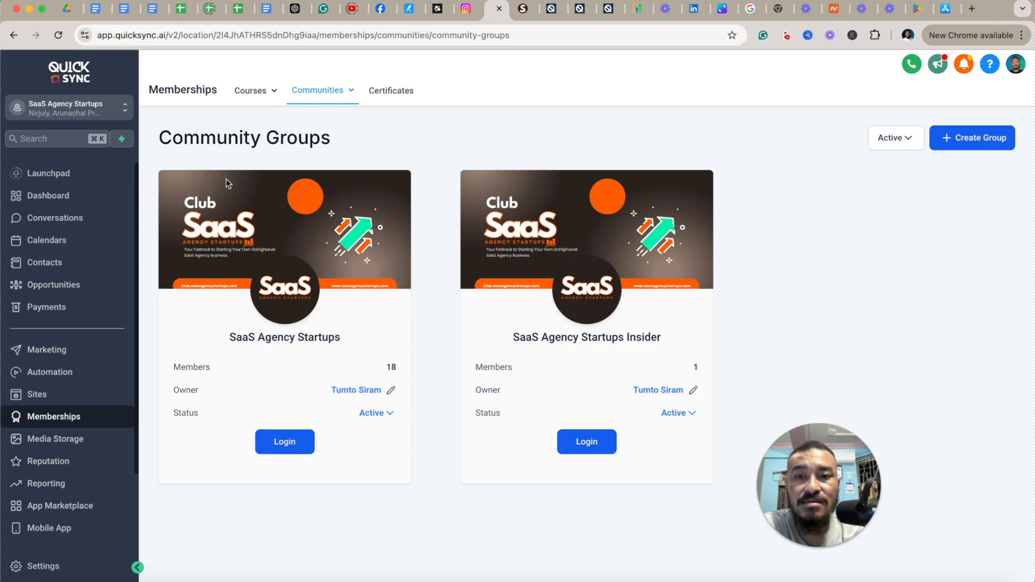
Step: Log in to the SaaS Agency Startups community and look over its home feed, channels and group information
click(286, 442)
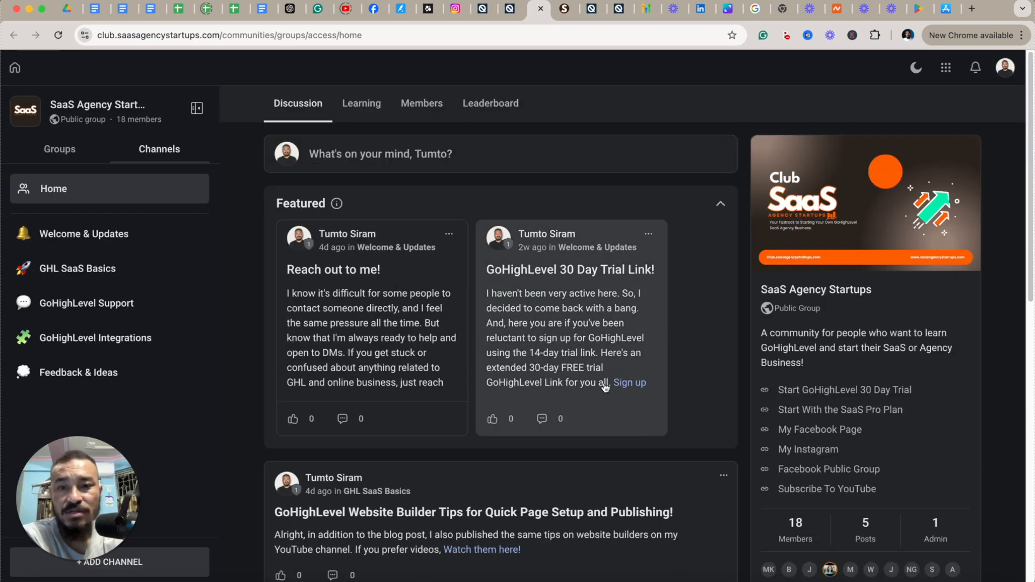
scroll(599, 380, down, 5)
scroll(600, 372, up, 5)
scroll(593, 356, down, 5)
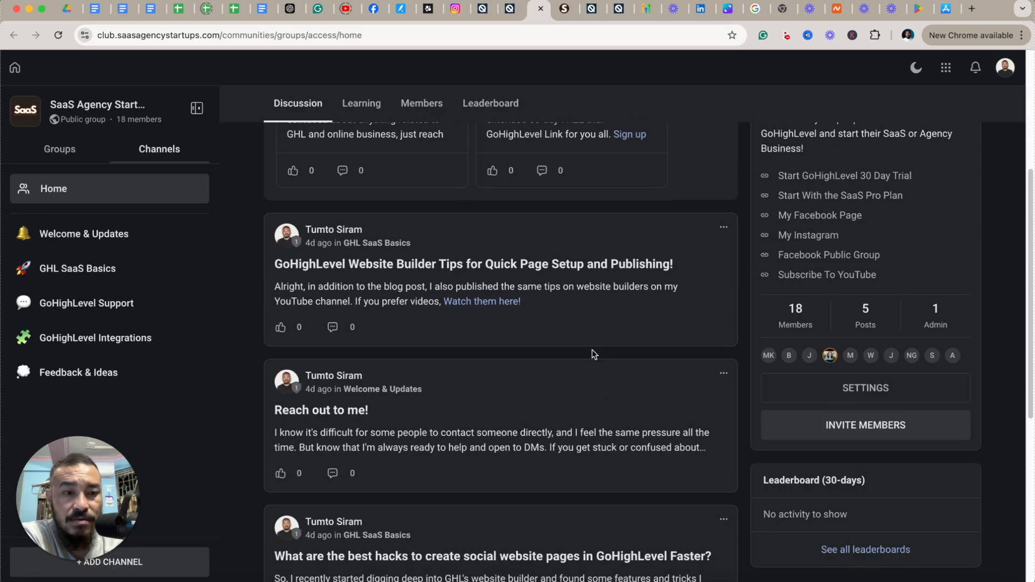
scroll(585, 350, up, 5)
scroll(178, 305, down, 4)
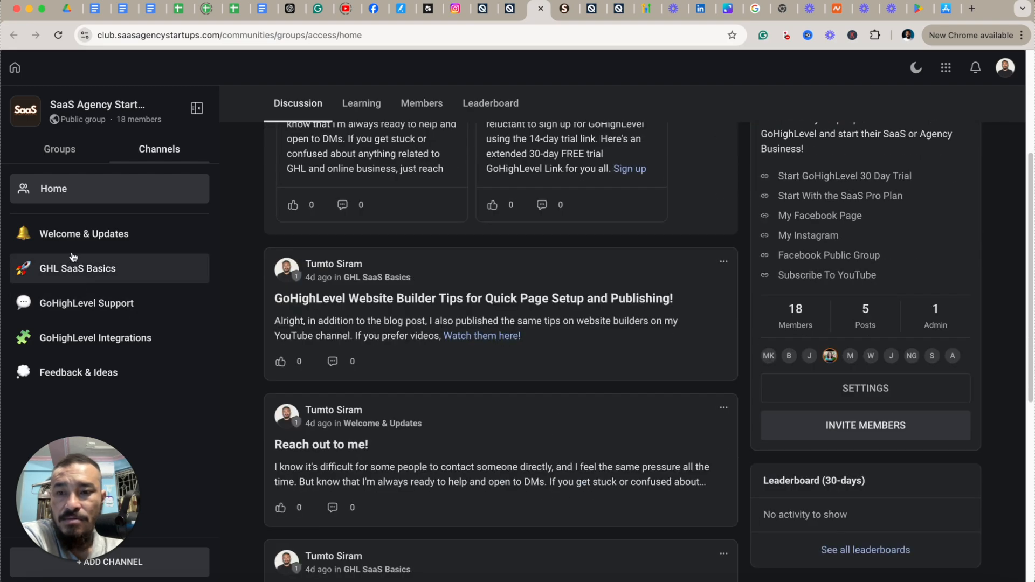
scroll(72, 257, up, 4)
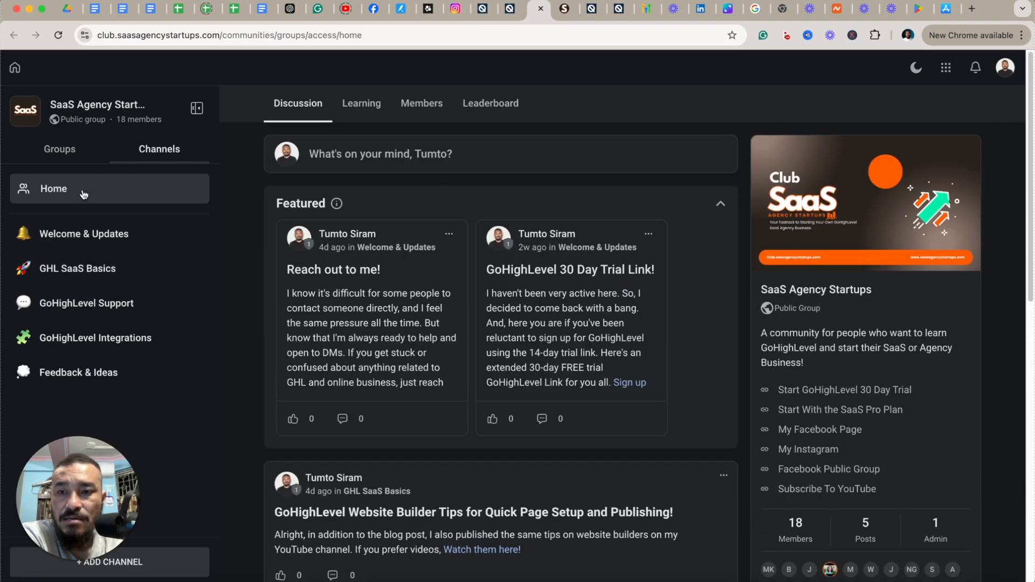
drag(99, 473, 322, 369)
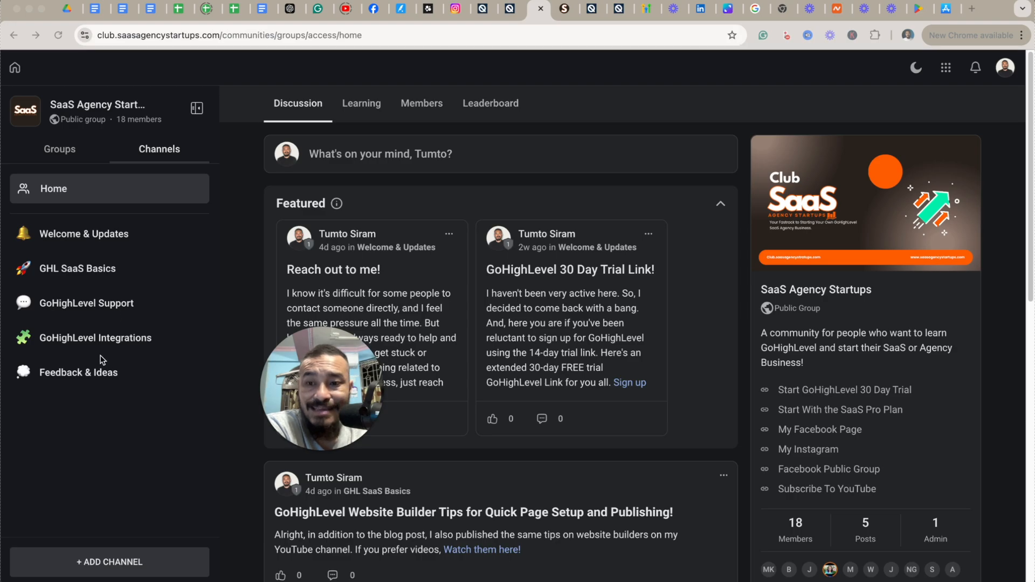
Step: Examine the fields and emoji icon choices for adding a community channel, and close the form without creating one
click(116, 564)
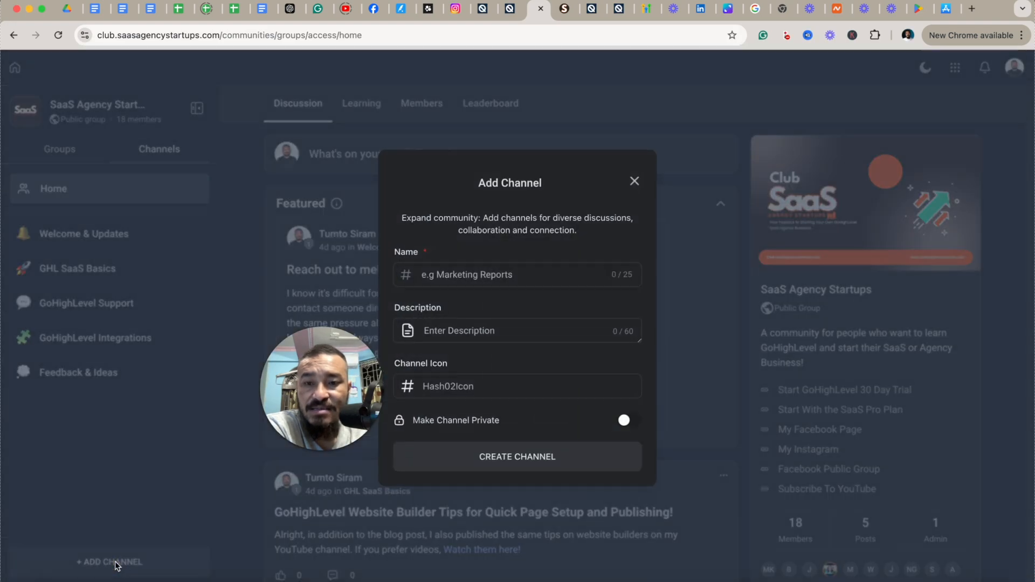
click(450, 336)
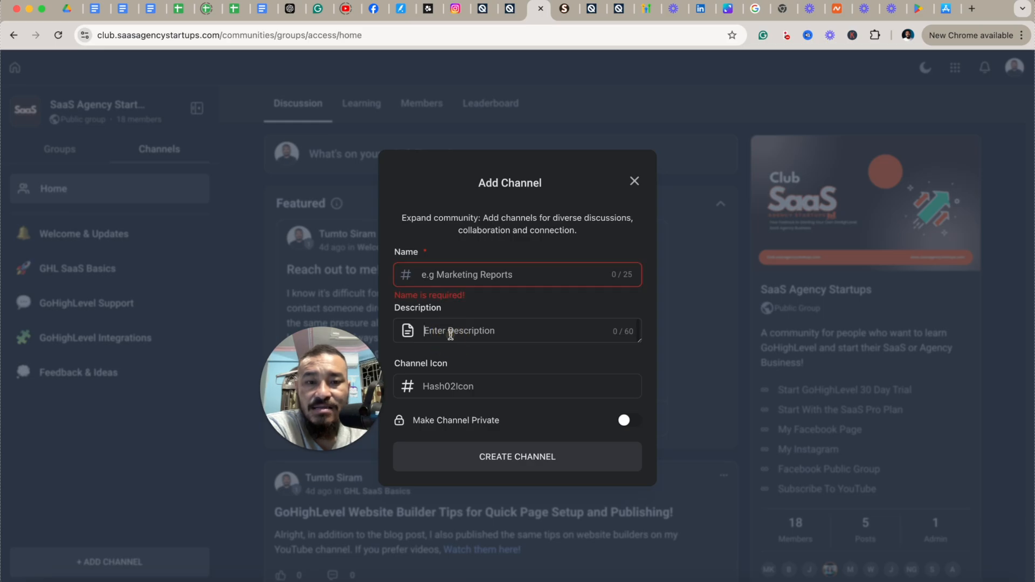
click(471, 390)
click(473, 255)
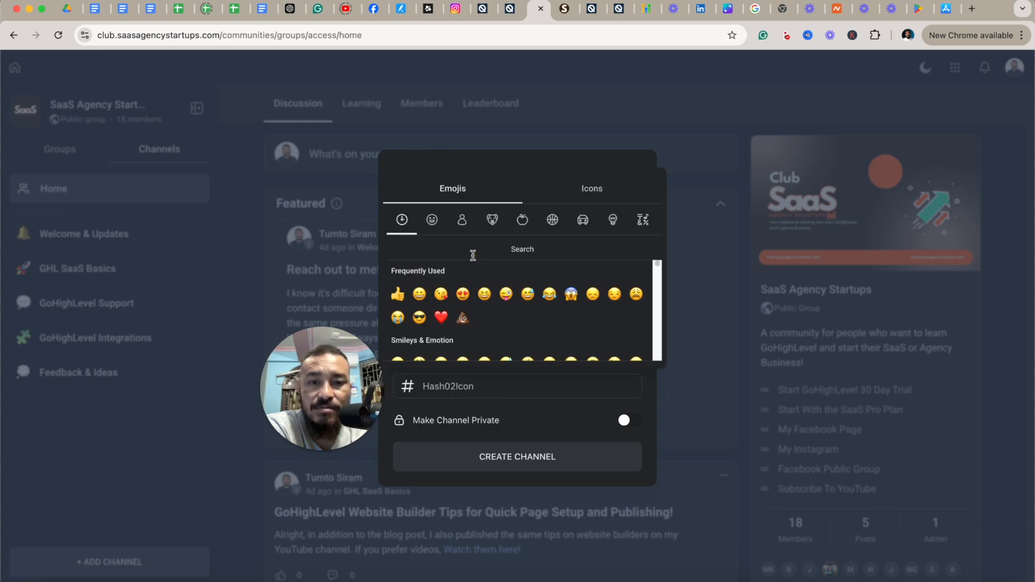
scroll(497, 323, down, 5)
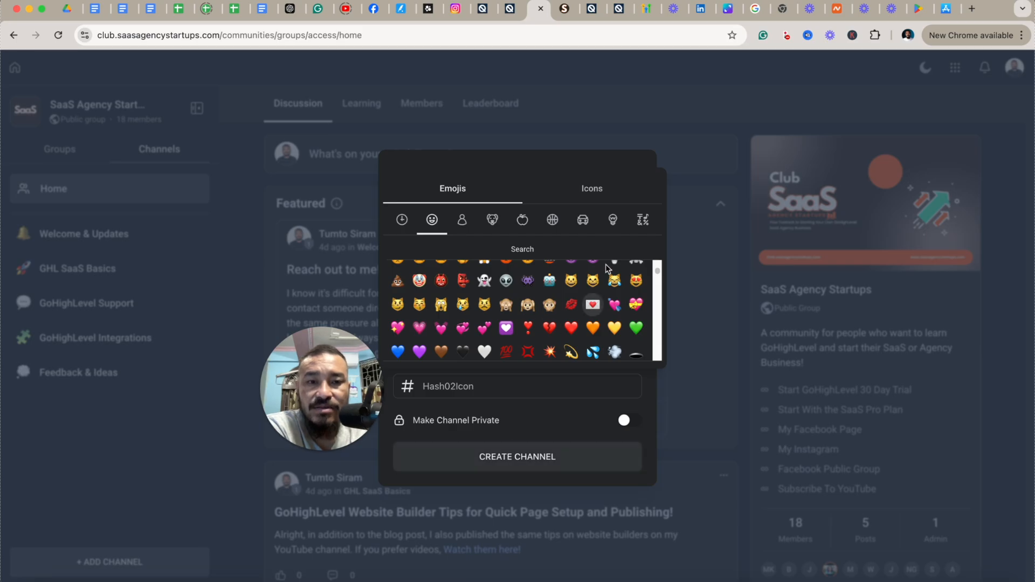
click(688, 386)
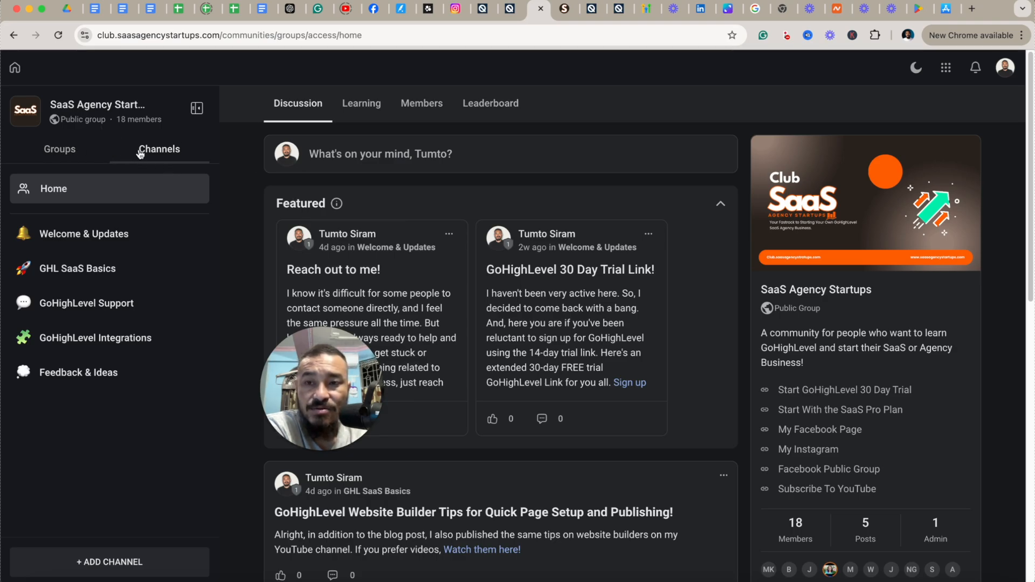
Step: View the list of community groups, return to the channels list and look over the discussion feed
click(59, 148)
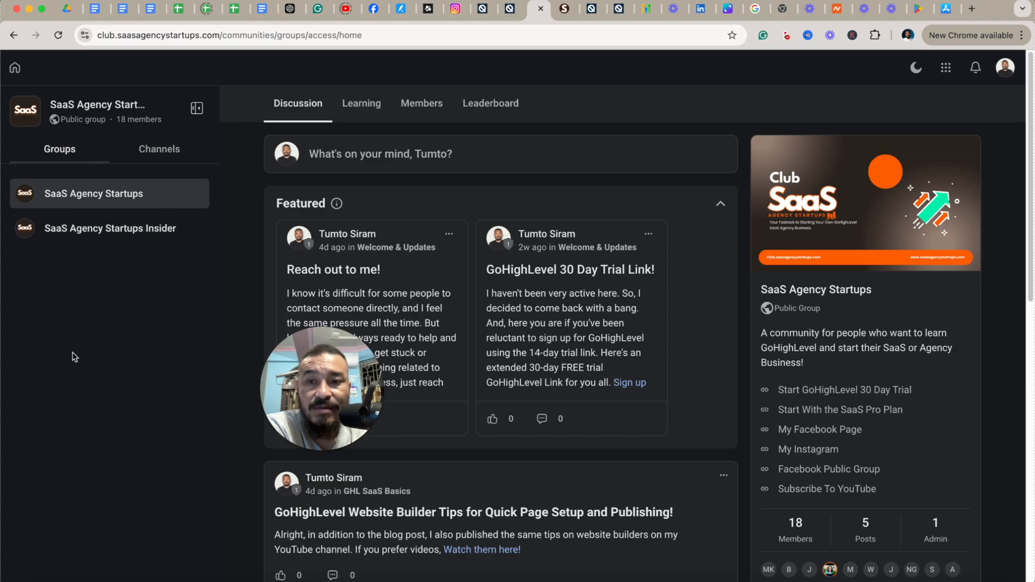
click(158, 150)
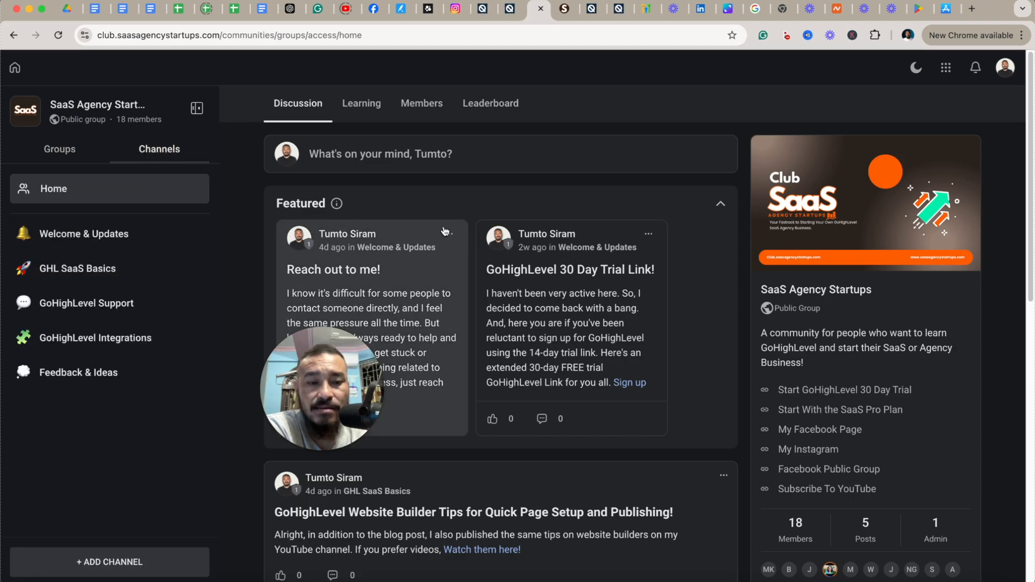
scroll(582, 384, down, 5)
scroll(668, 409, up, 5)
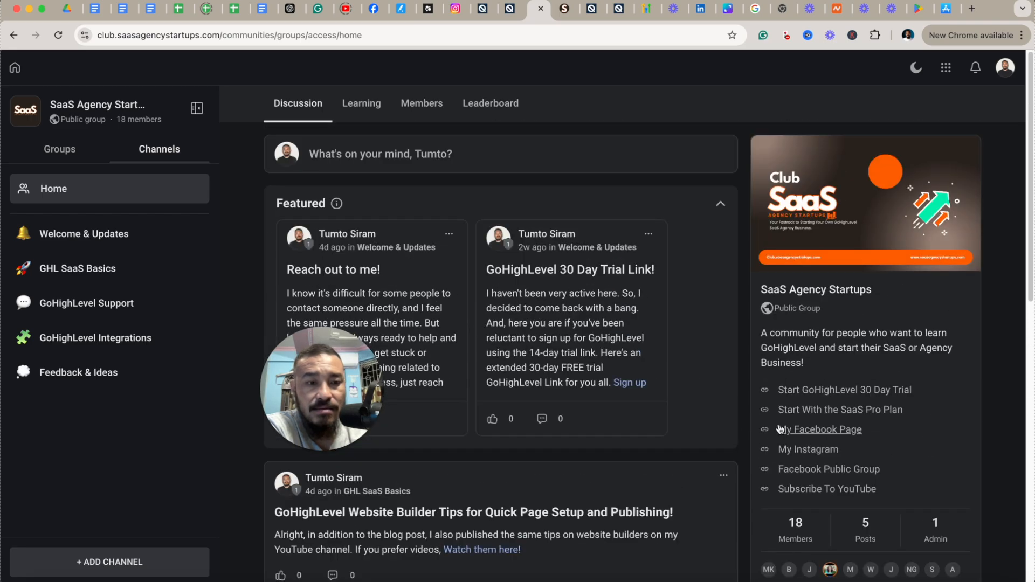
Step: Open the SaaS Agency Startups group settings and view its subscriptions
scroll(780, 429, down, 4)
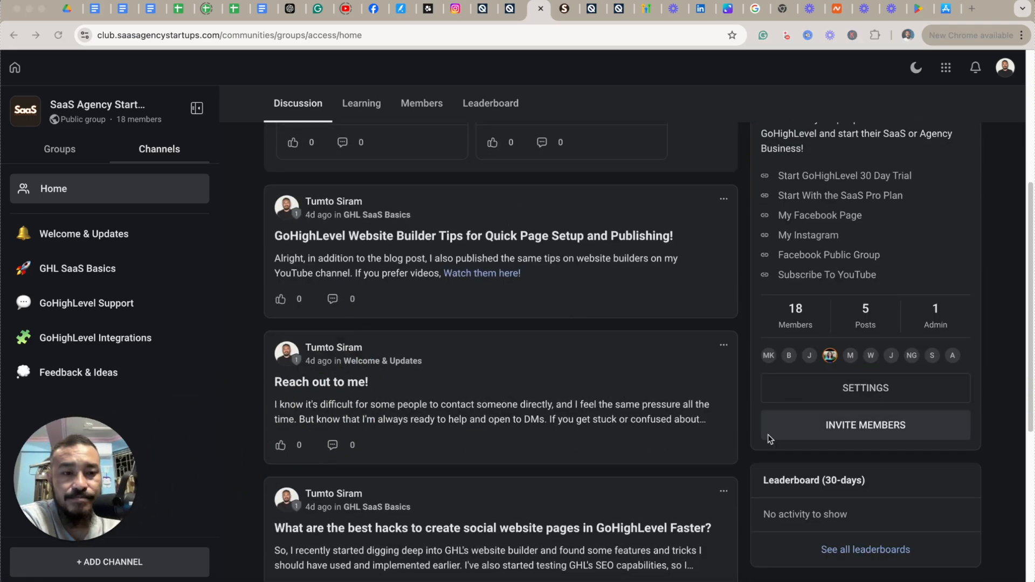
click(877, 388)
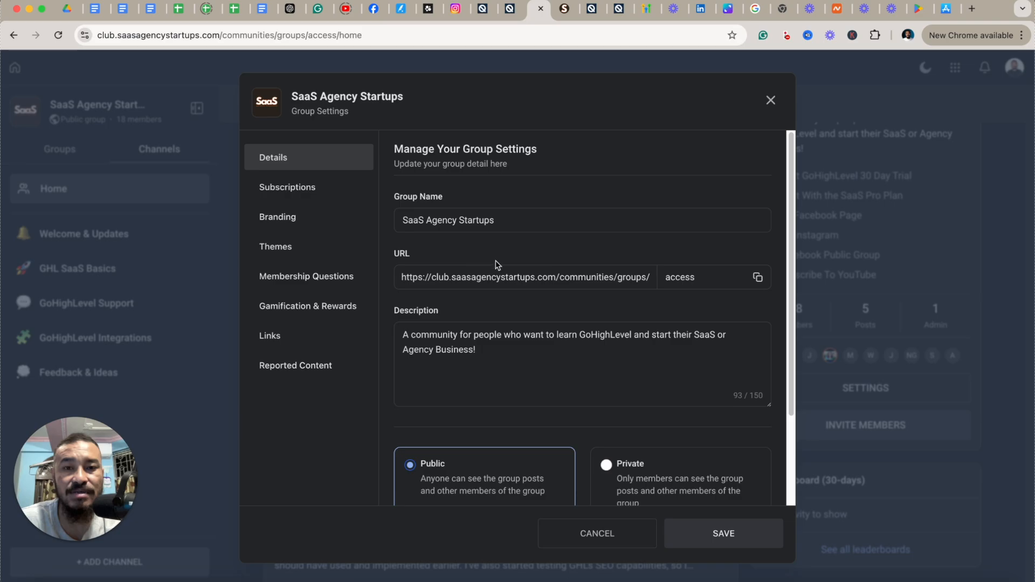
click(296, 188)
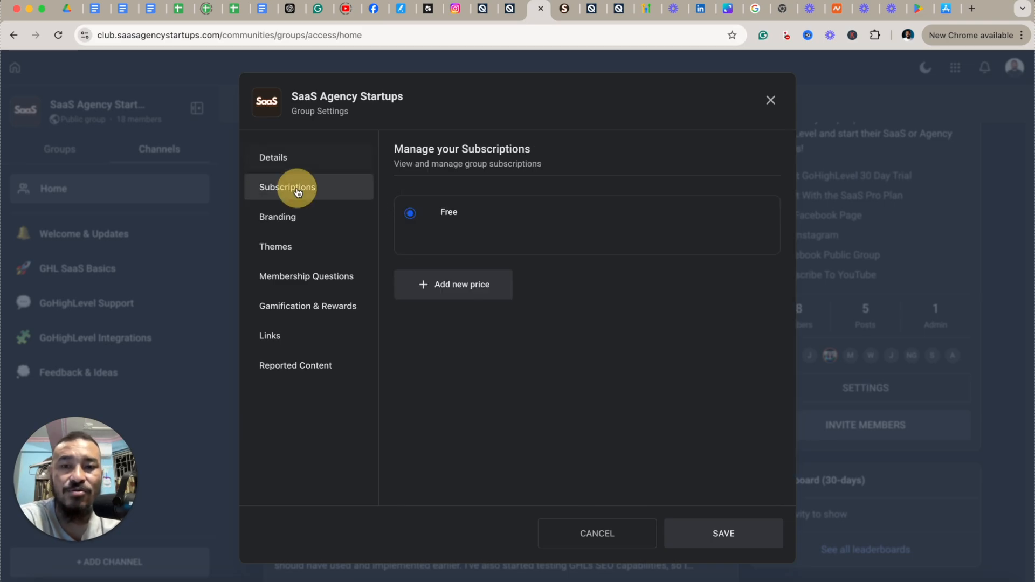
Step: Examine the options for a new subscription price, including the subscription type, and close the form without adding it
click(451, 289)
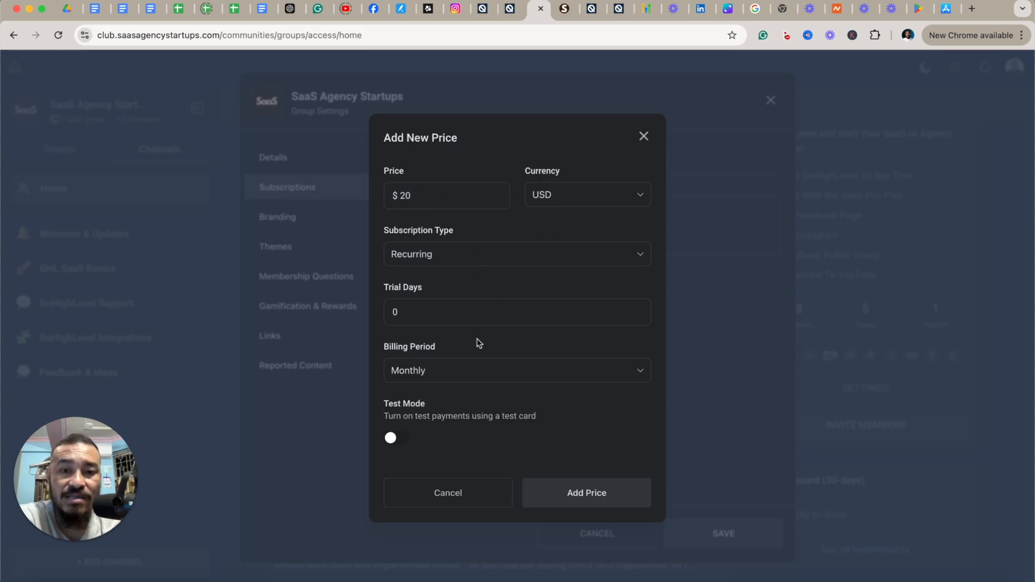
click(458, 257)
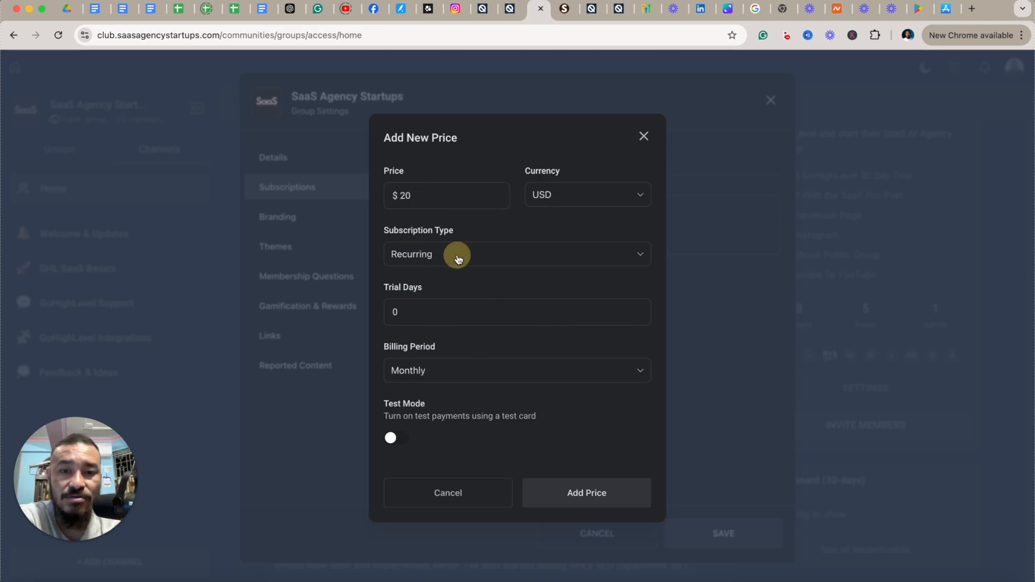
click(489, 259)
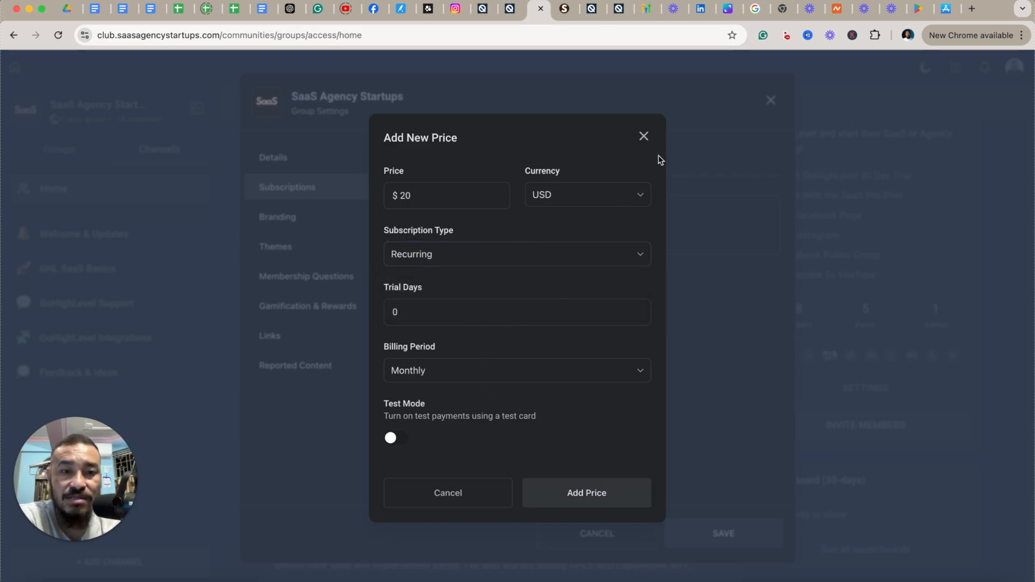
click(640, 136)
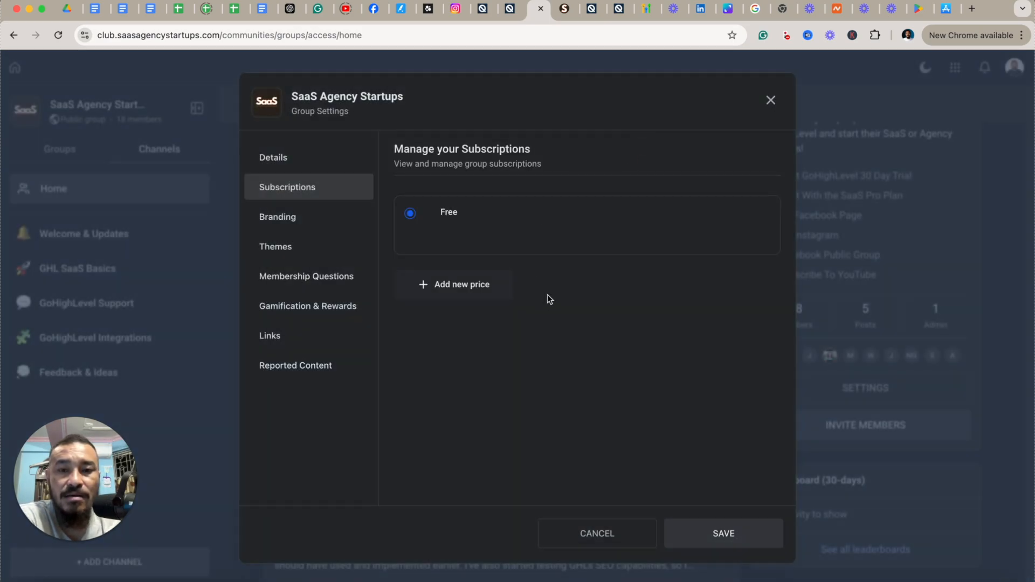
Step: Switch to the SaaS Agency Startups Insider group page to view its paid subscription offer
click(565, 9)
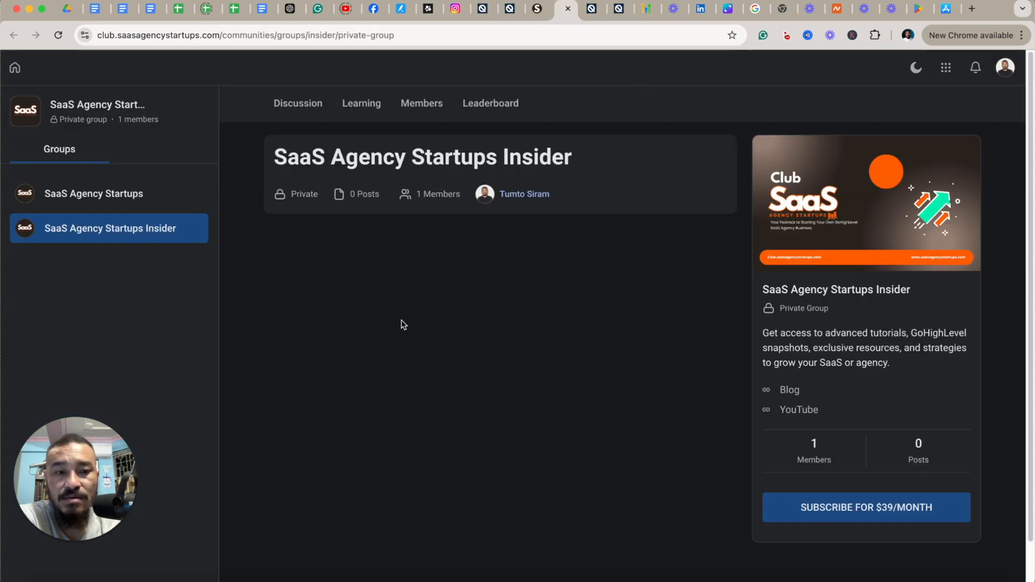
Step: Examine the SaaS Agency Startups Insider group's description, links and monthly subscription offer
scroll(557, 367, down, 2)
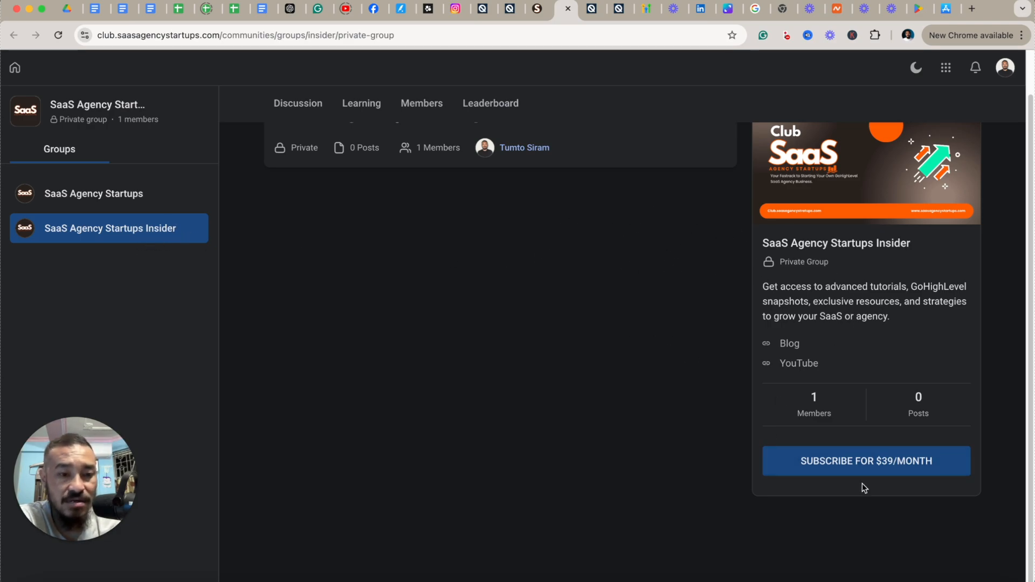
scroll(862, 485, up, 2)
scroll(880, 485, down, 2)
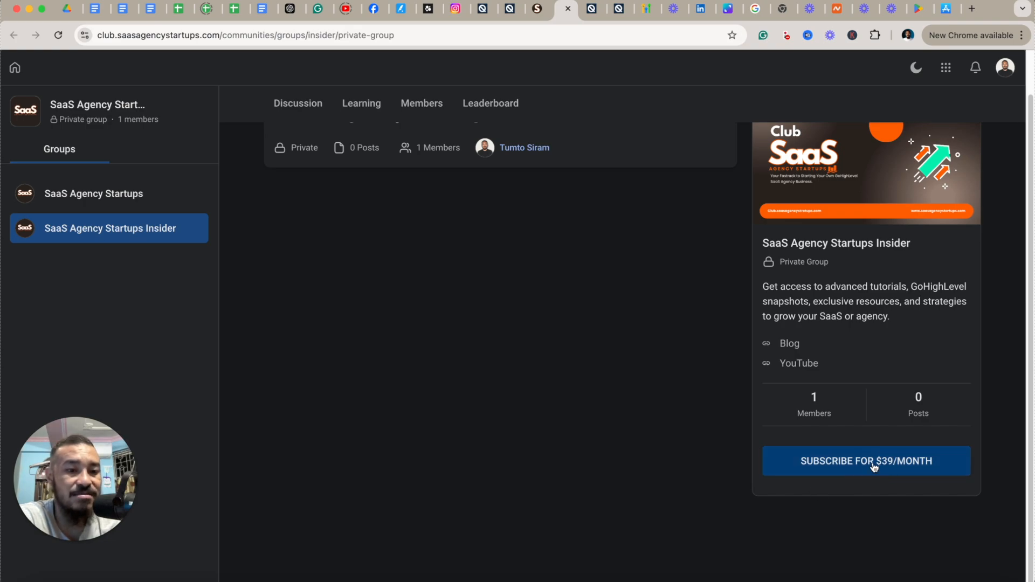
scroll(901, 460, up, 2)
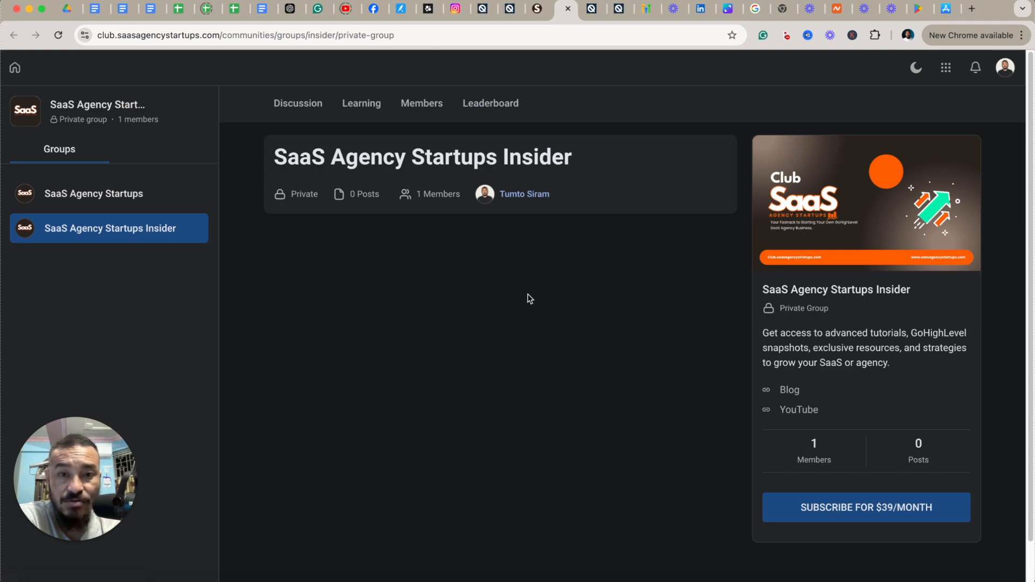
scroll(737, 431, down, 2)
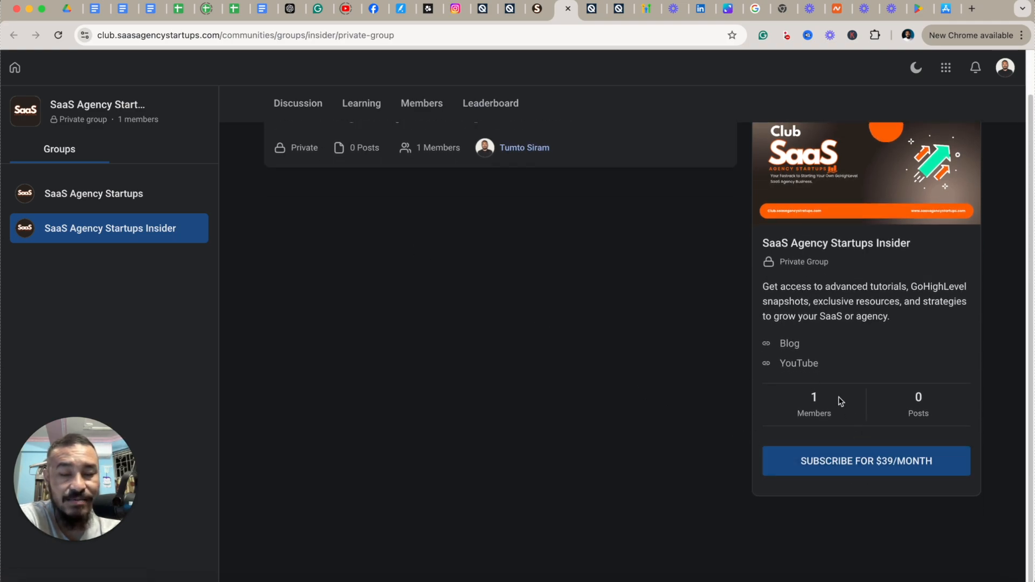
scroll(771, 377, up, 2)
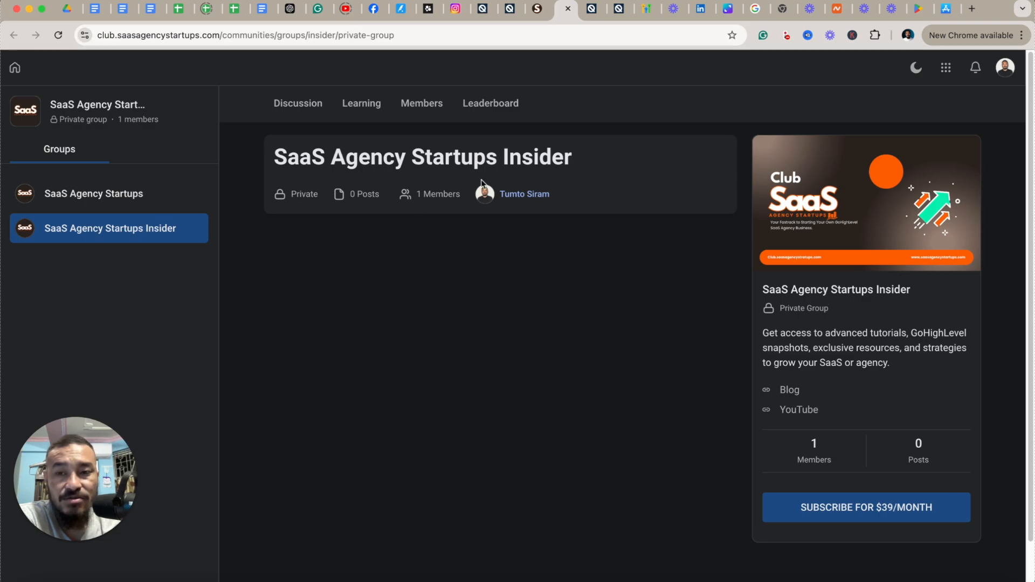
Step: Return to the SaaS Agency Startups group settings and view the branding, theme and membership question options
click(538, 11)
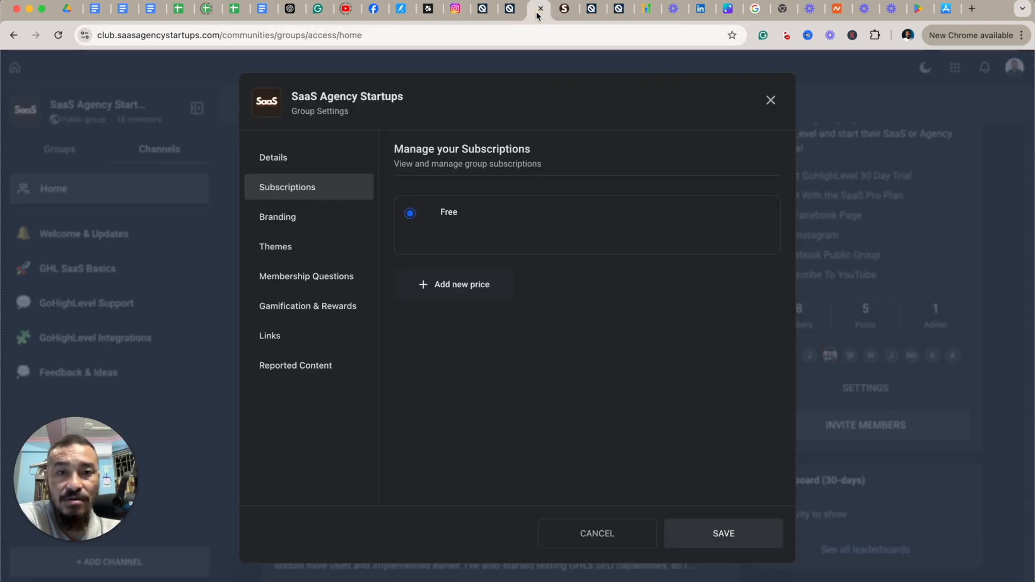
click(312, 219)
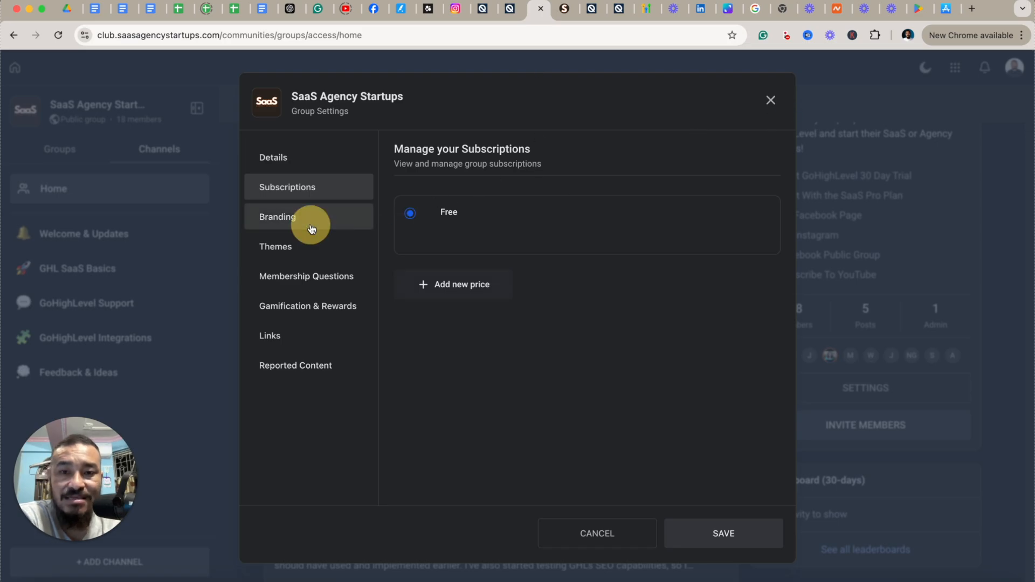
click(315, 253)
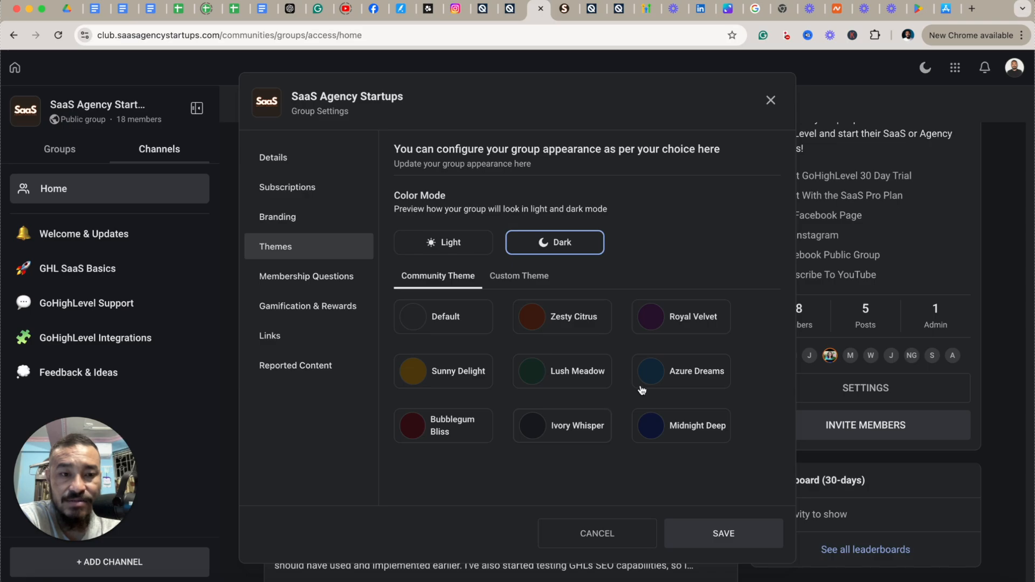
click(316, 283)
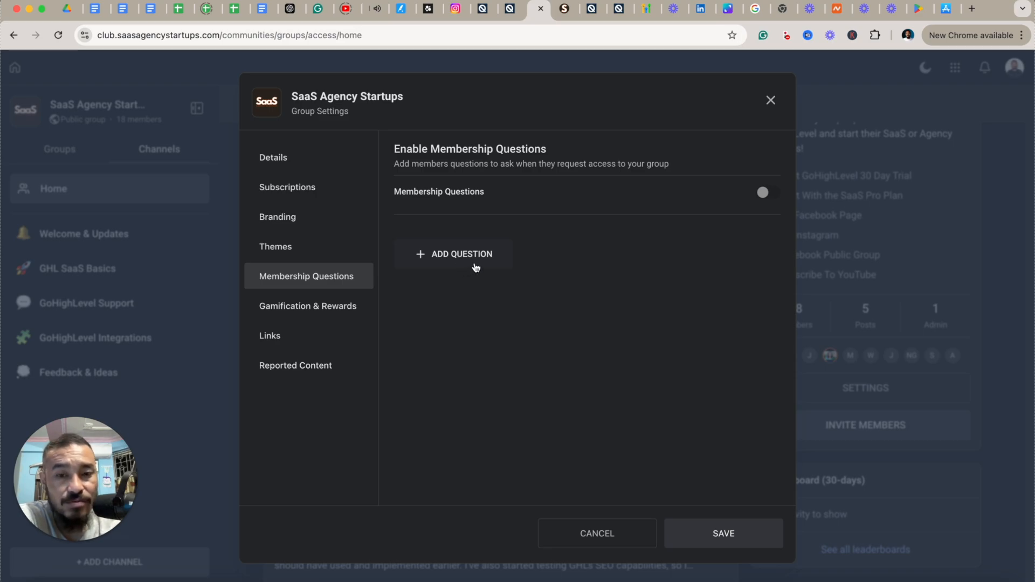
Step: Examine the gamification levels and the rewards section in the group settings
click(307, 313)
click(755, 208)
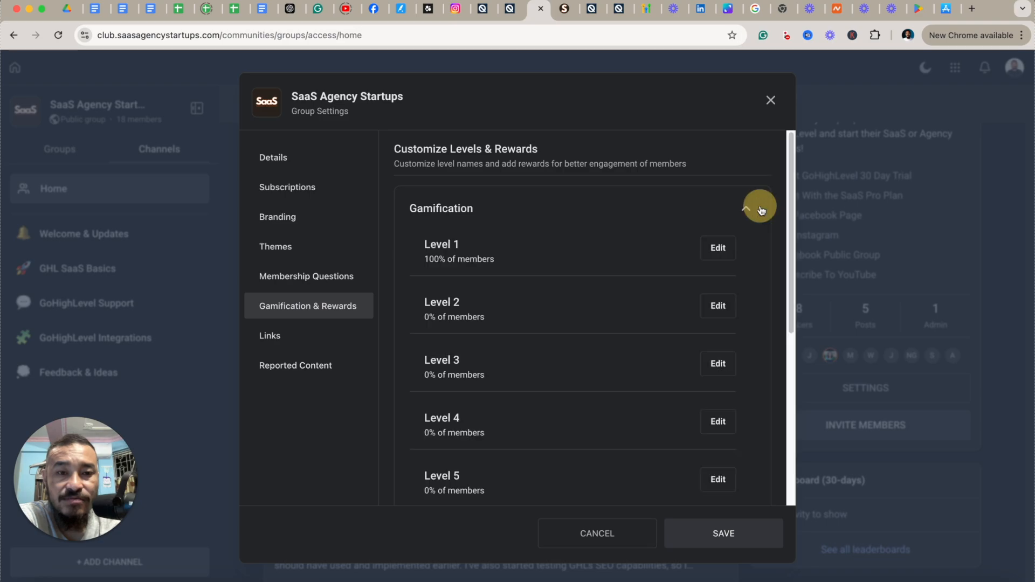
scroll(635, 342, down, 3)
scroll(635, 342, up, 3)
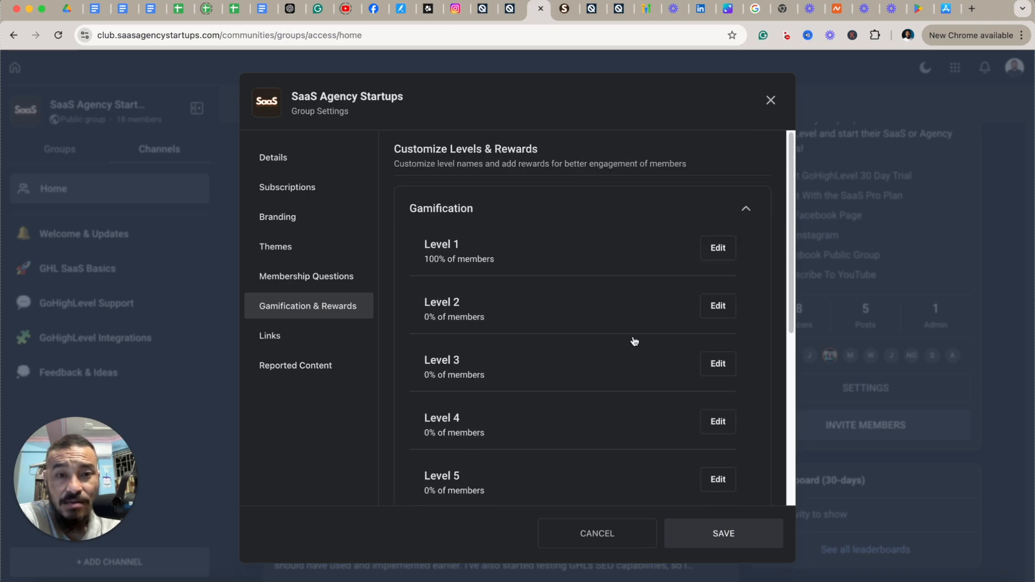
scroll(596, 342, down, 5)
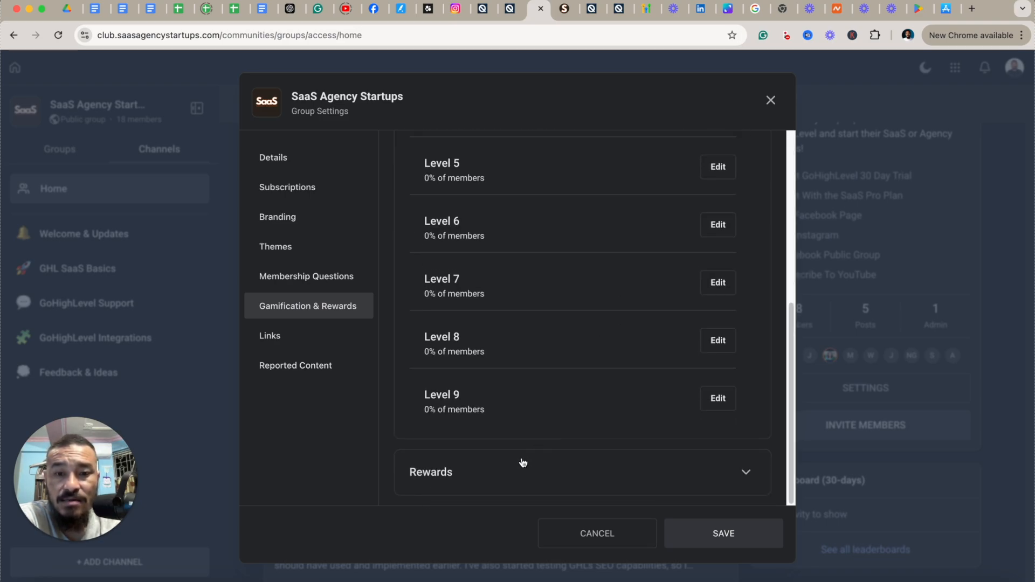
click(747, 474)
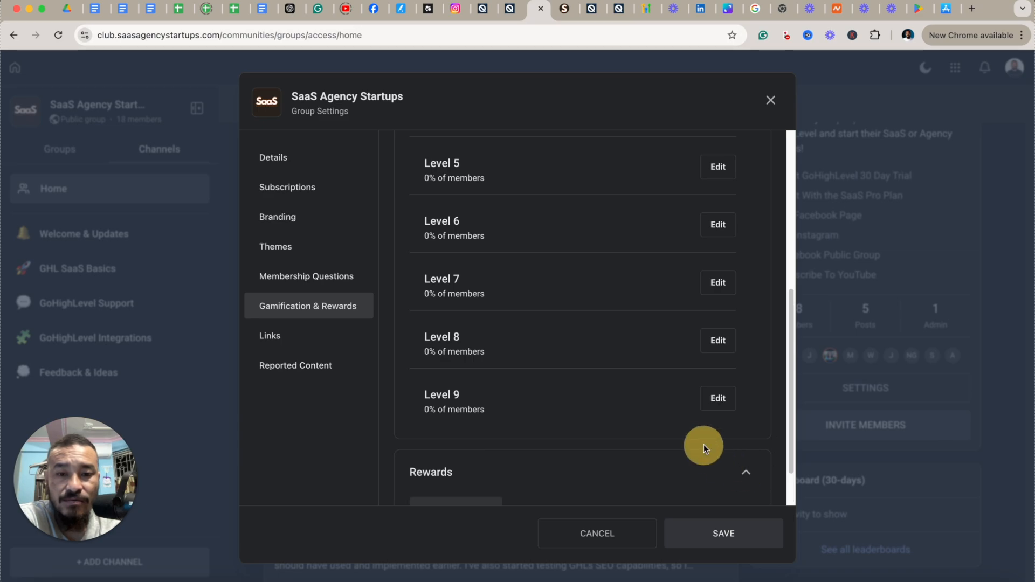
scroll(701, 442, down, 1)
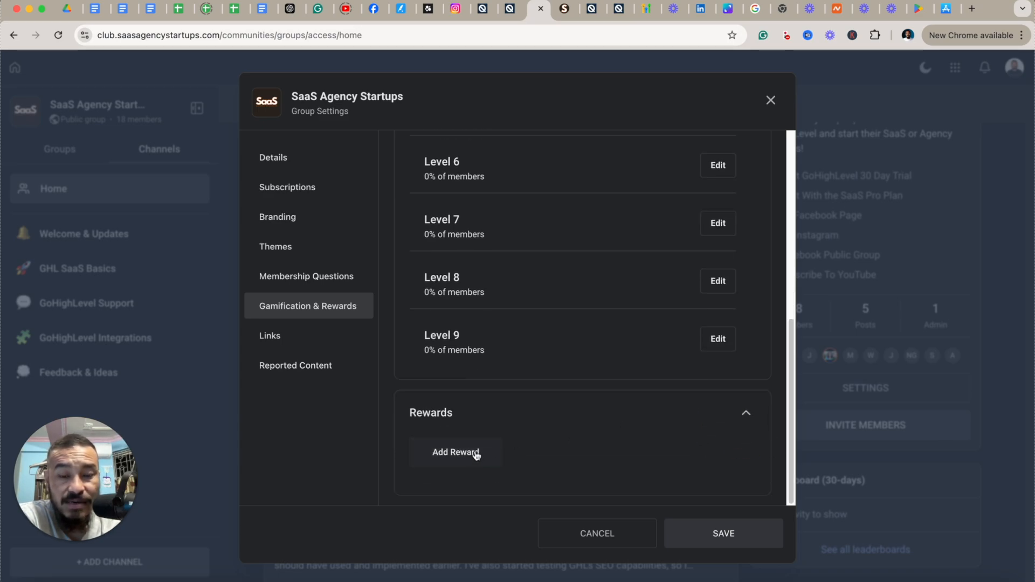
Step: Review the group's promotional links and close the group settings without saving
click(300, 337)
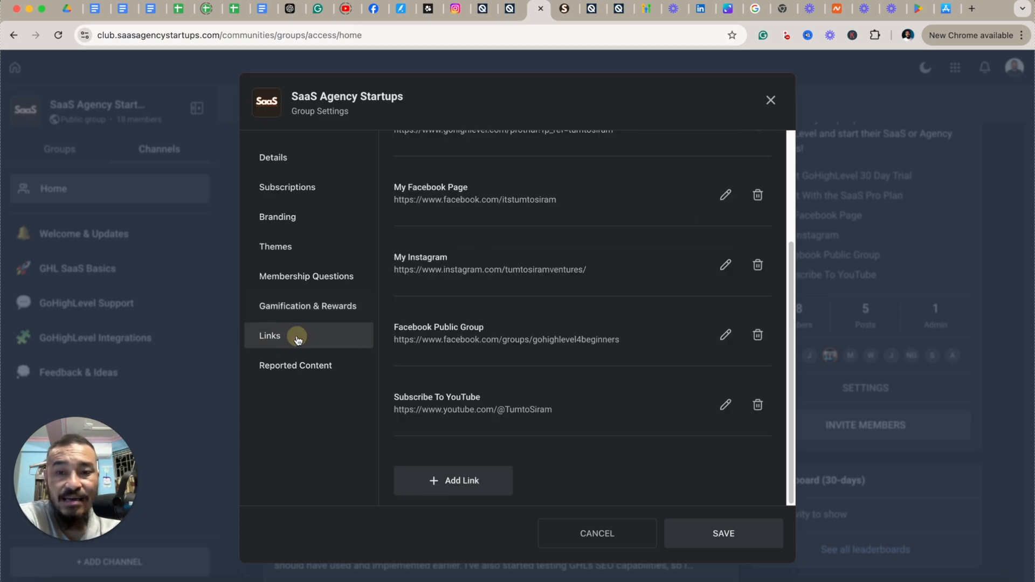
scroll(501, 337, up, 3)
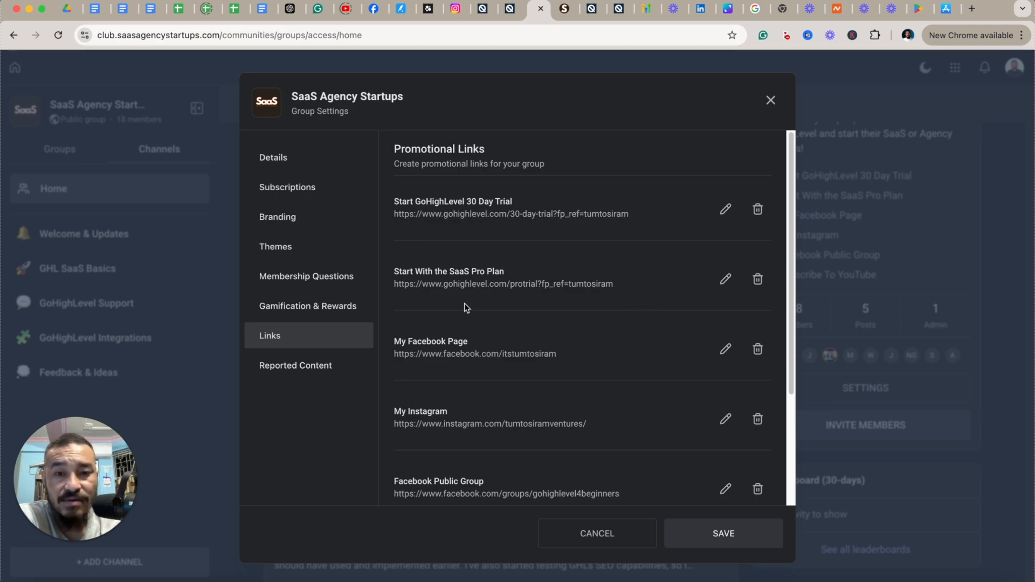
scroll(467, 309, down, 5)
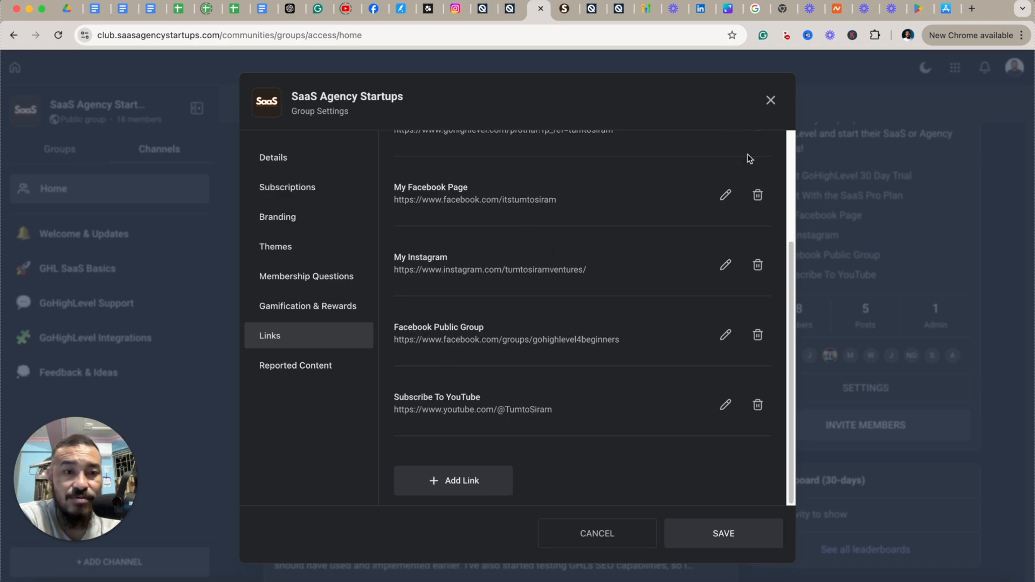
click(767, 103)
Step: Look over the promotional links and featured posts on the group's discussion page
scroll(813, 225, up, 3)
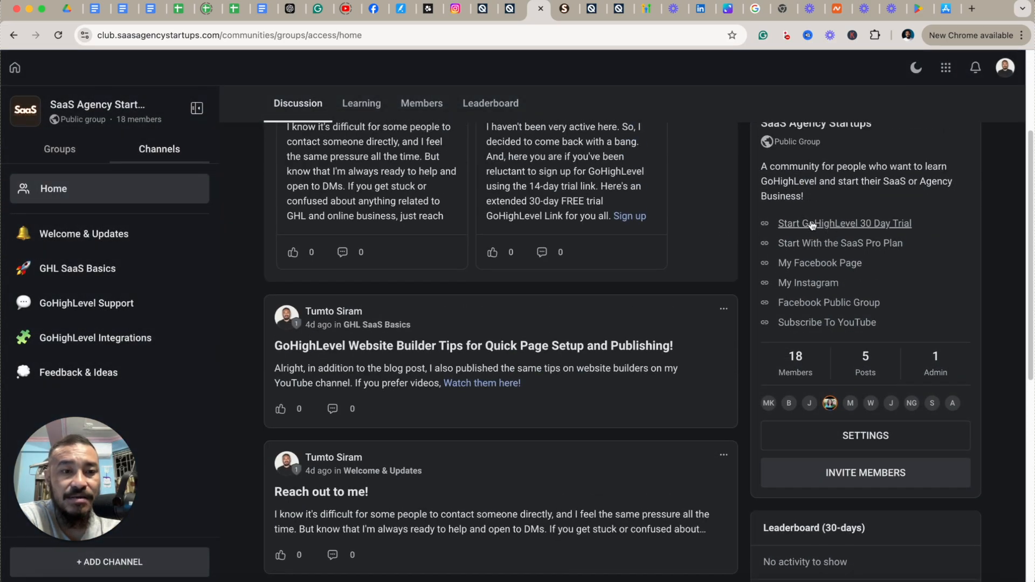
scroll(825, 245, up, 2)
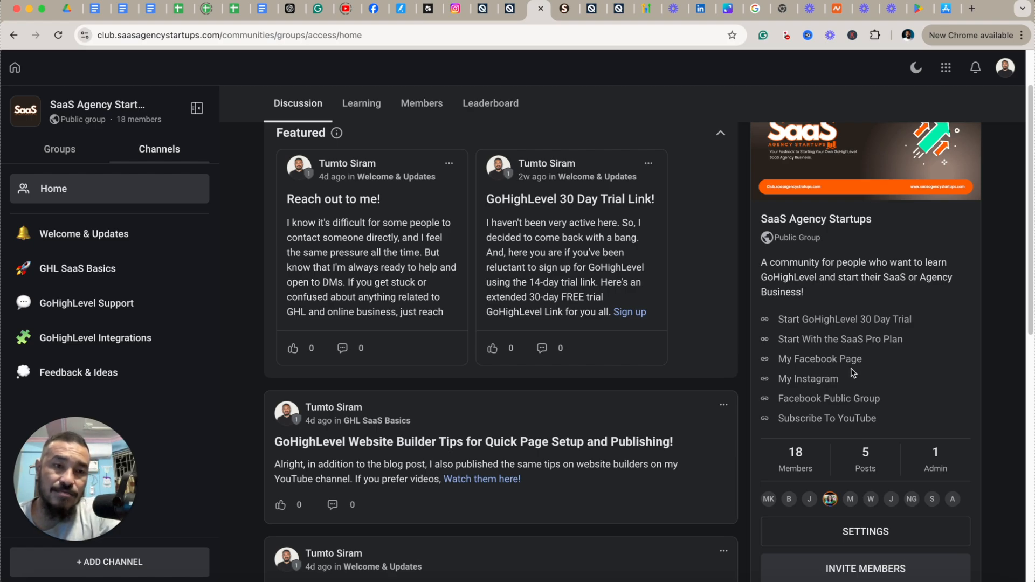
scroll(852, 367, up, 2)
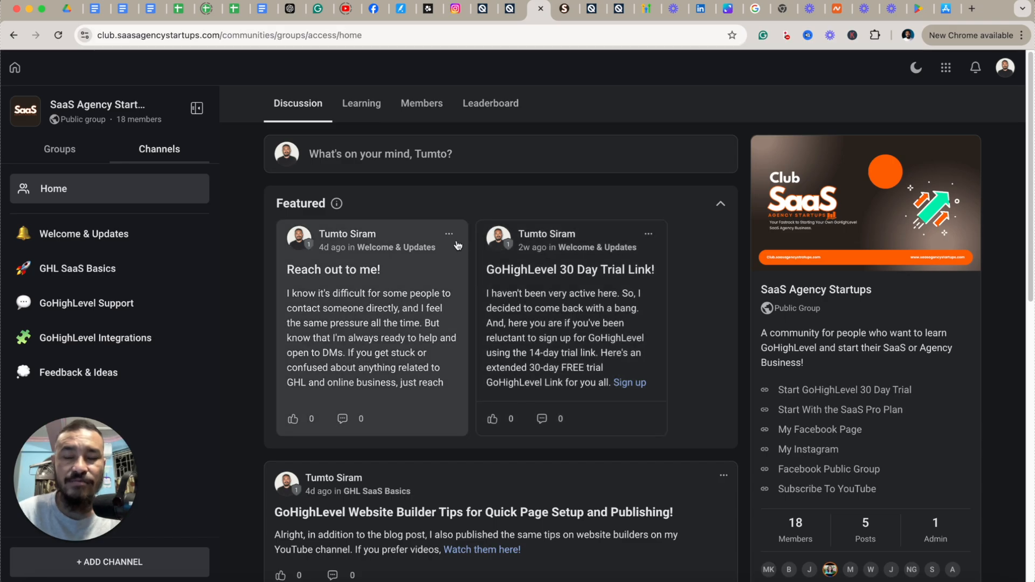
mouse_move(495, 242)
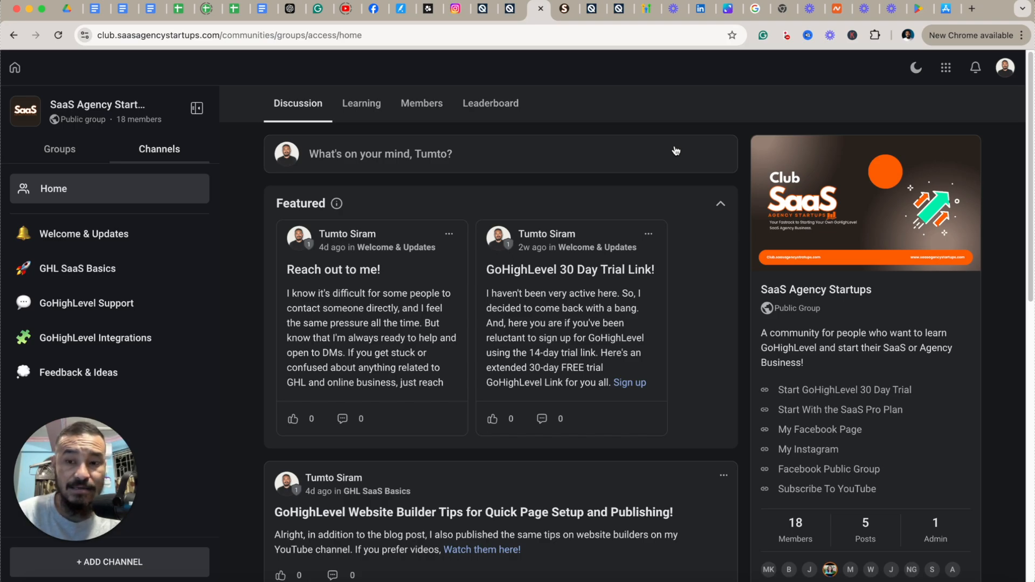
Step: View the group's learning area, examine the form for adding a course, and close it without adding one
click(365, 110)
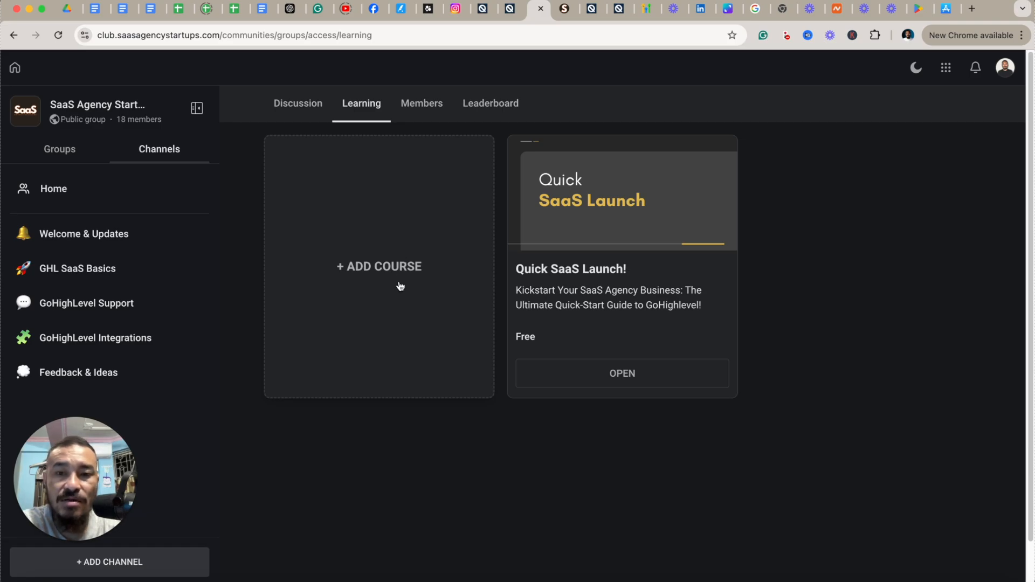
click(382, 265)
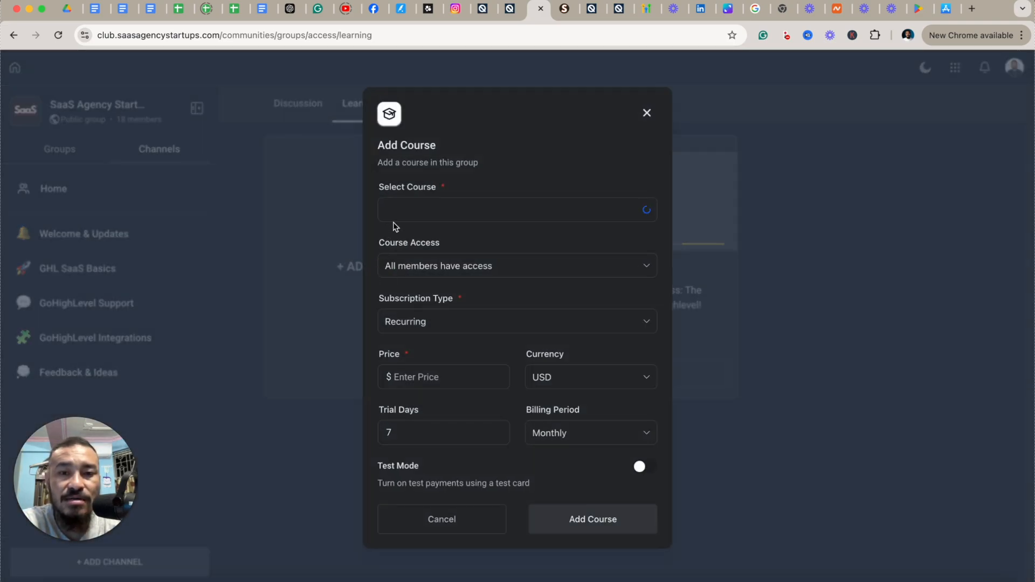
click(474, 216)
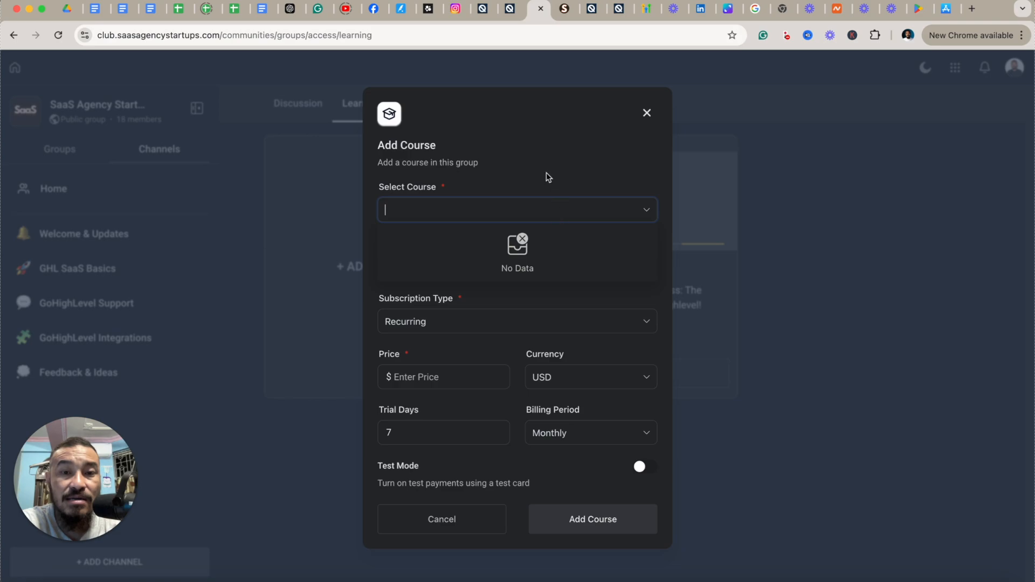
click(570, 196)
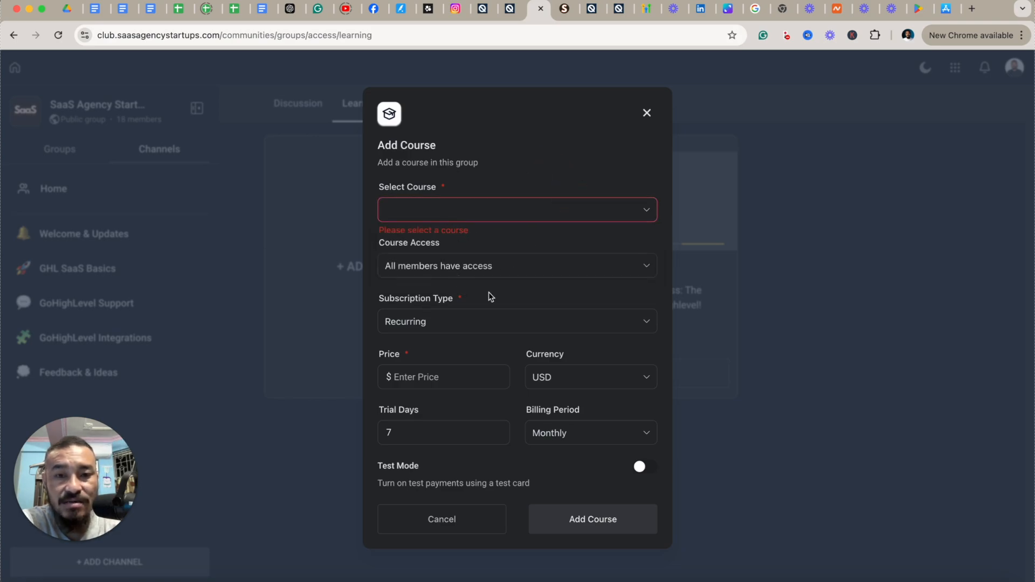
click(647, 114)
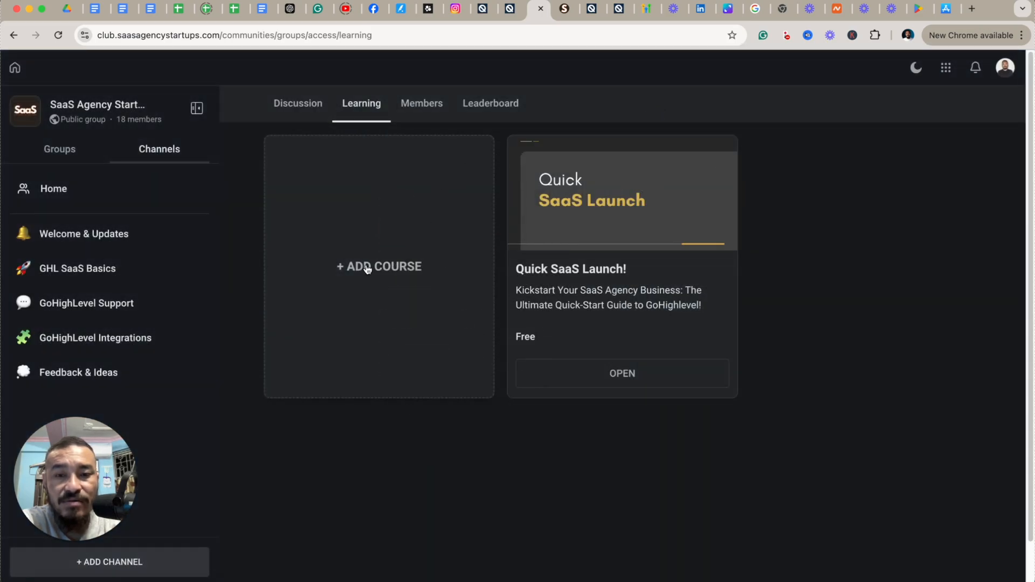
click(367, 268)
click(651, 112)
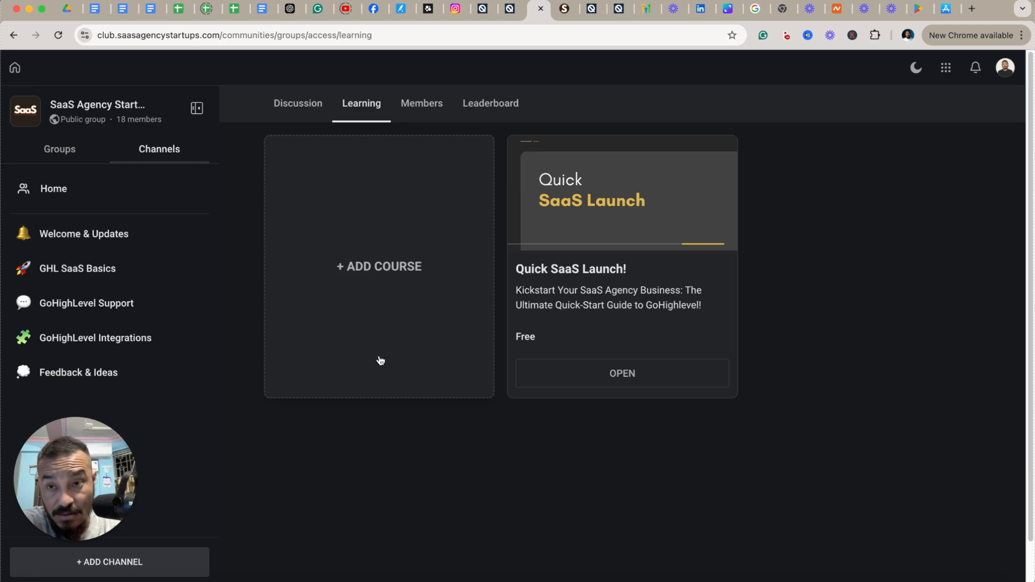
Step: View the group's member list and leaderboard, and return to the discussion feed
click(424, 106)
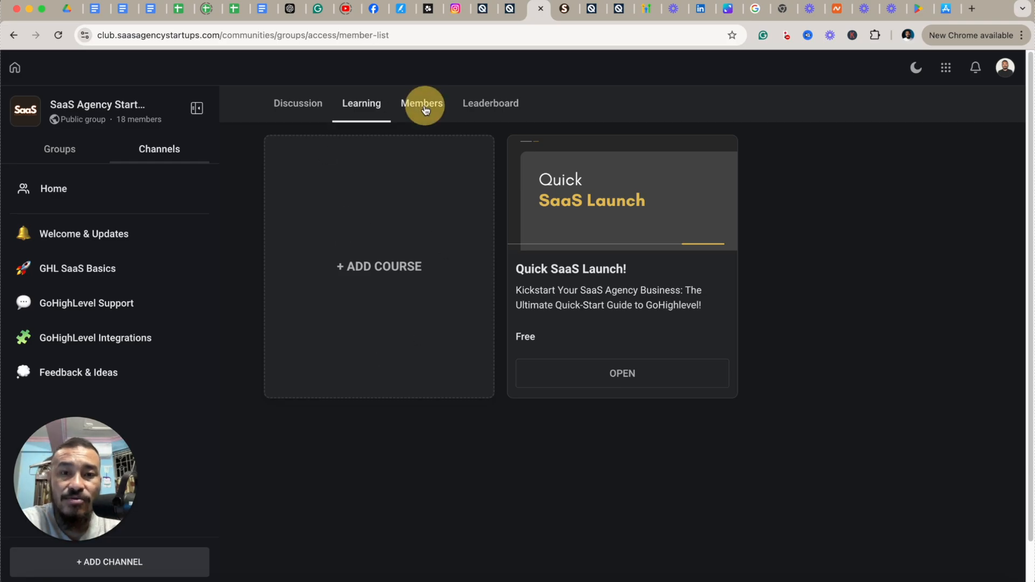
click(495, 108)
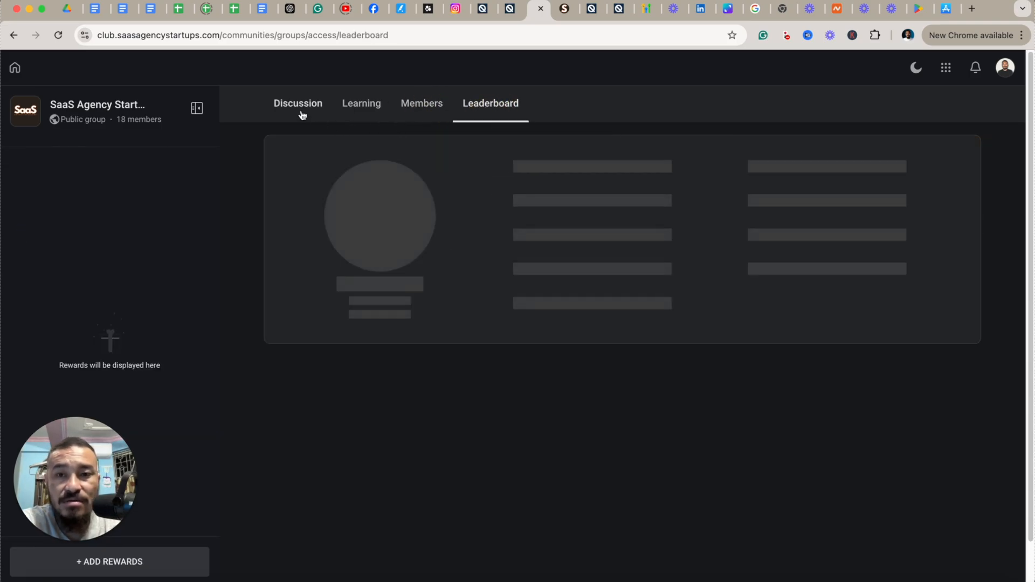
click(302, 114)
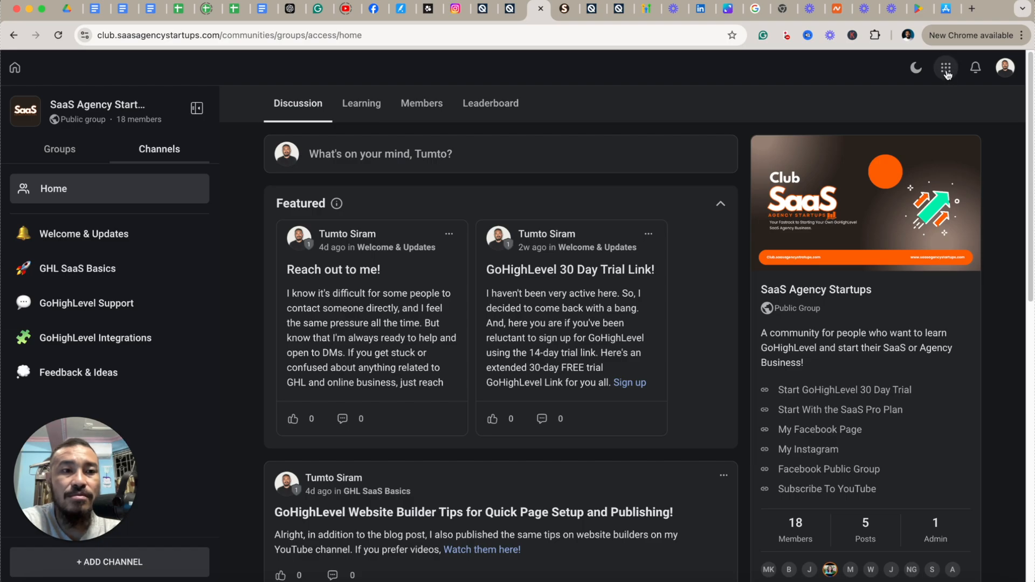
Step: Show the options for switching between Communities and Courses from the group's discussion page
click(947, 72)
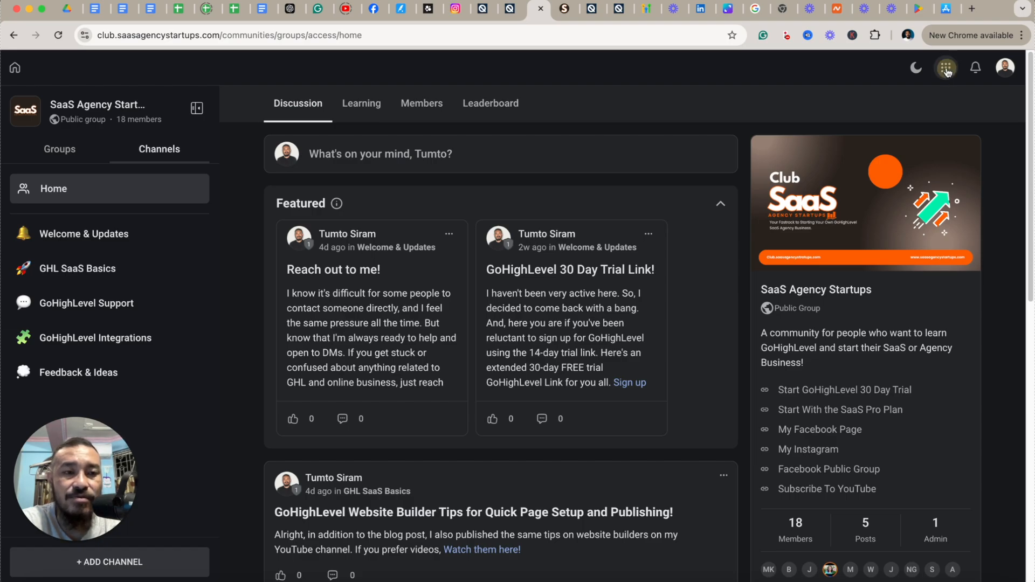
click(719, 111)
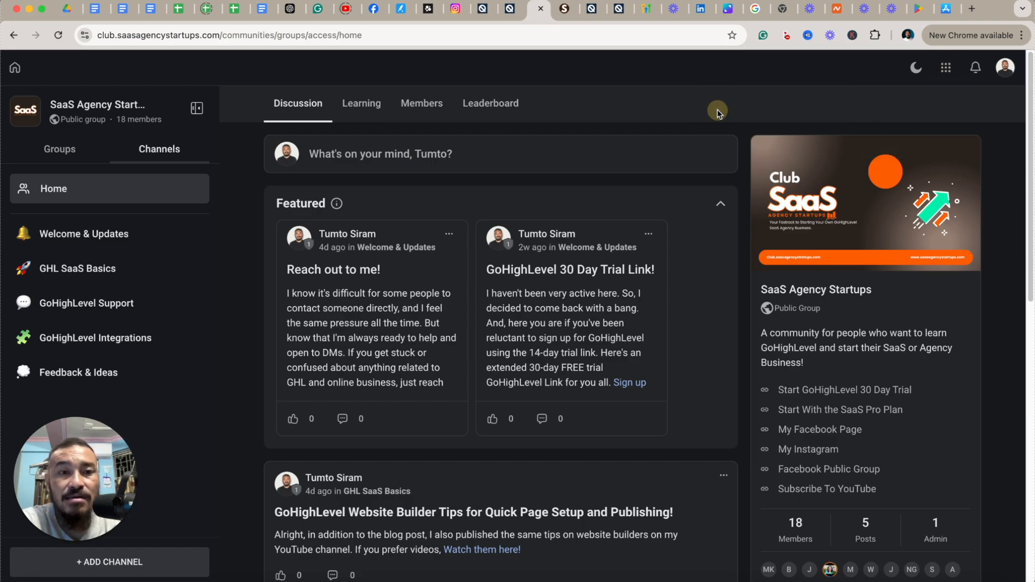
click(947, 71)
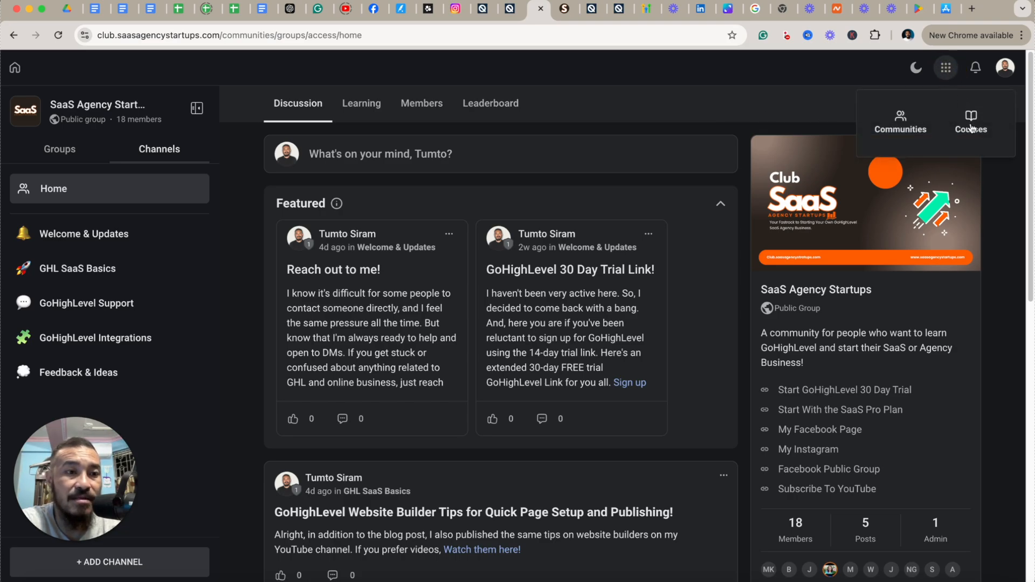
click(360, 102)
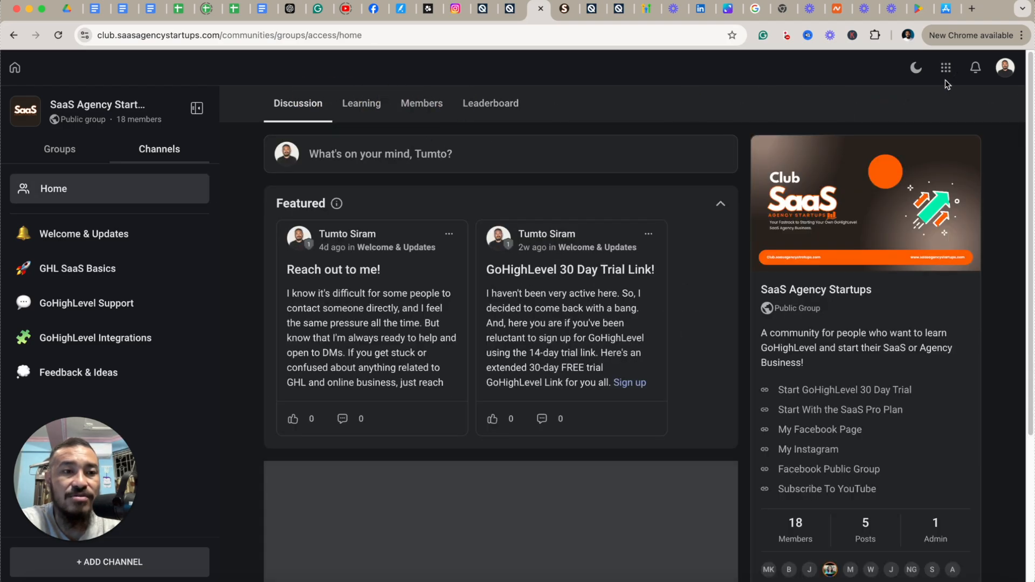
click(946, 68)
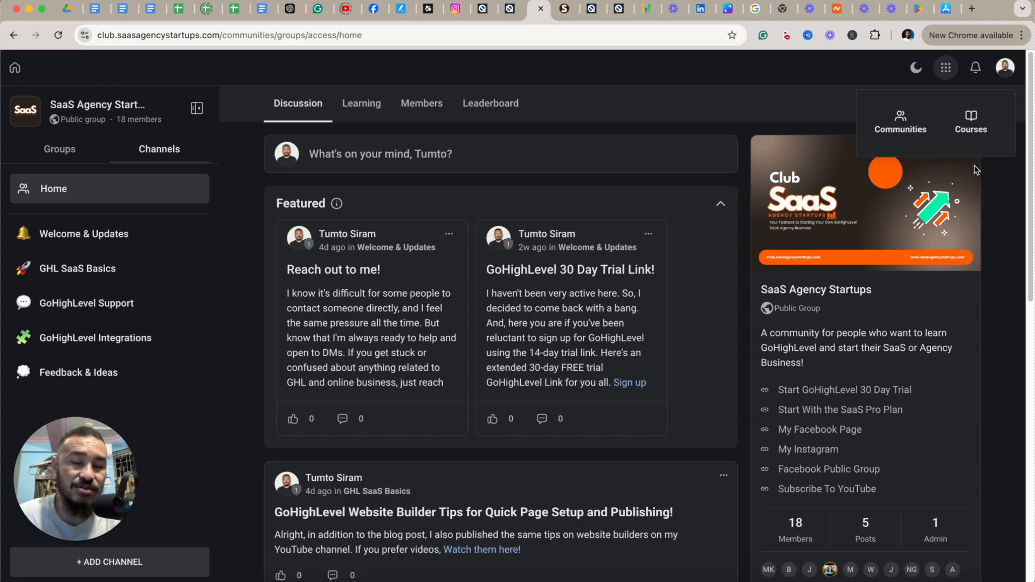
Step: Look over the group's discussion page with its featured posts and close the options for switching between Communities and Courses
click(510, 10)
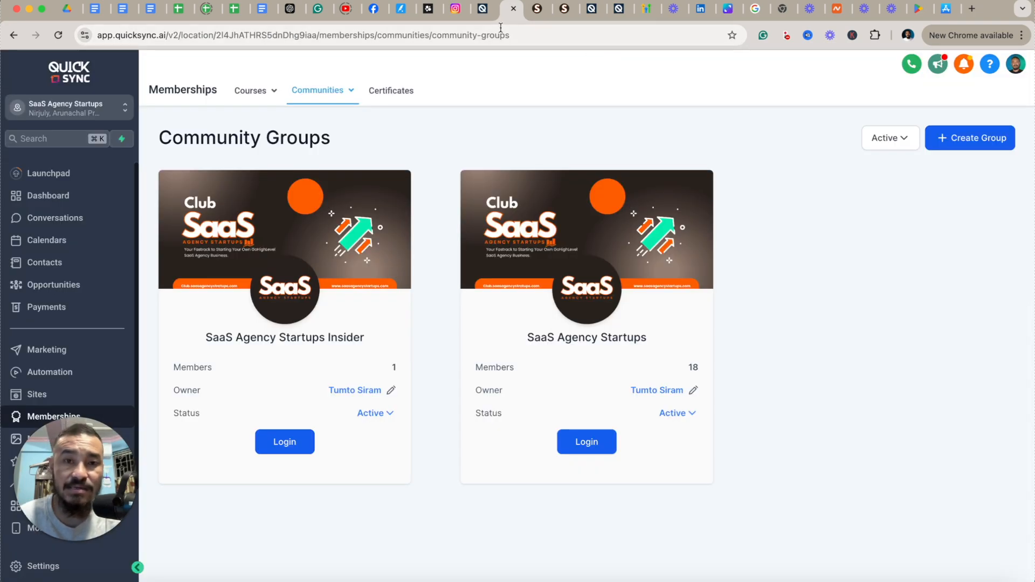
click(537, 9)
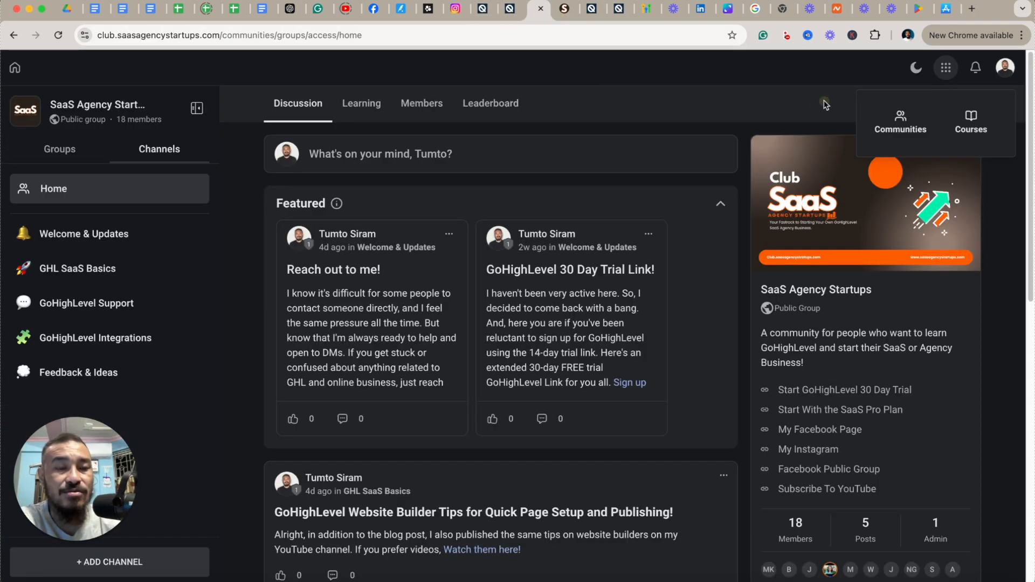
click(947, 70)
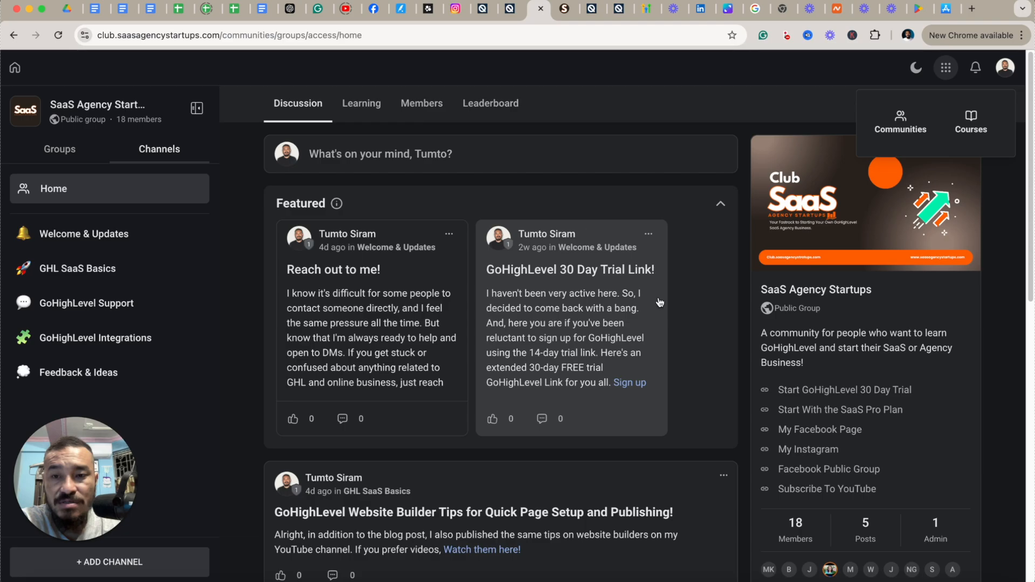
scroll(755, 263, down, 2)
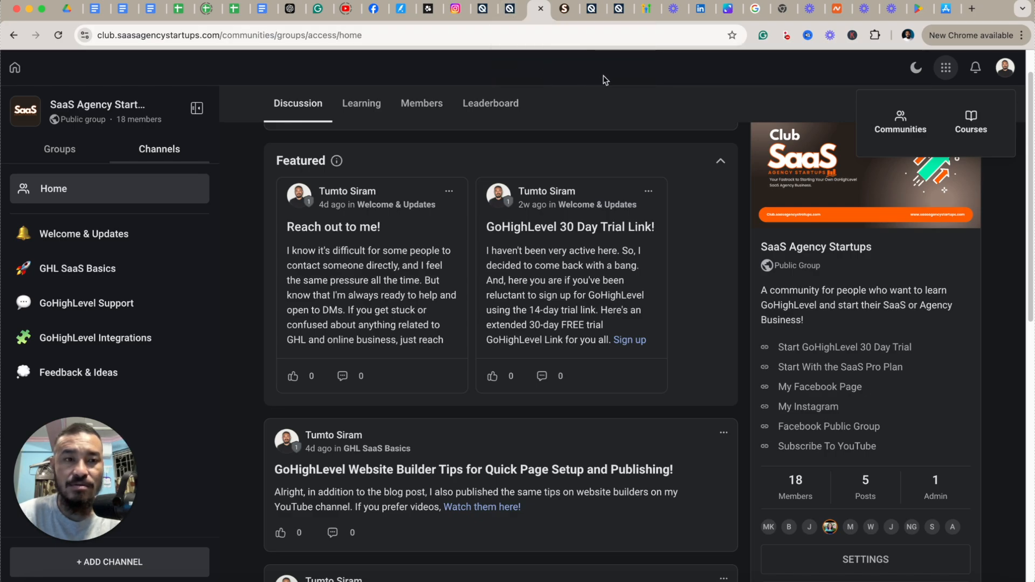
click(604, 76)
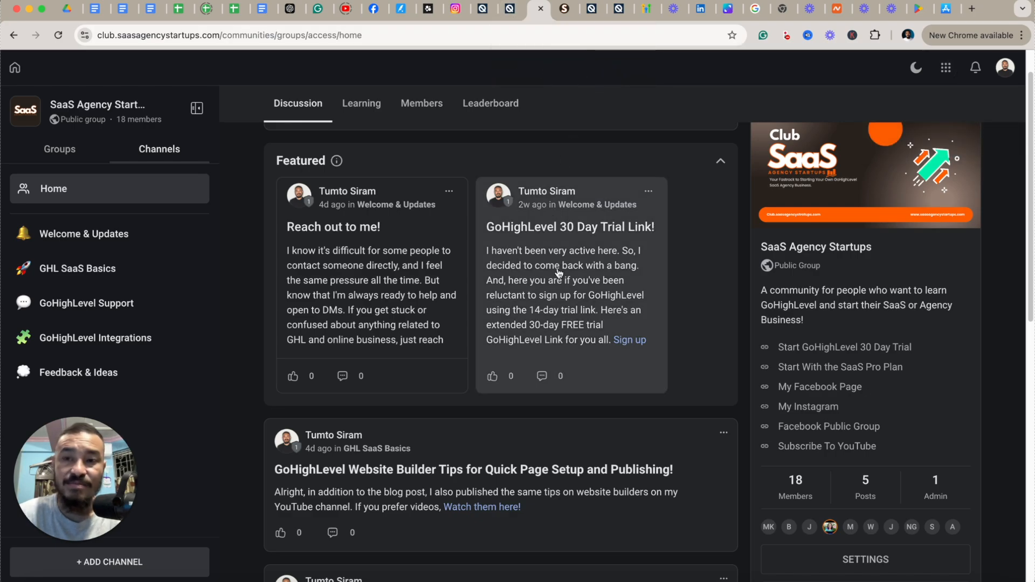
scroll(559, 271, up, 2)
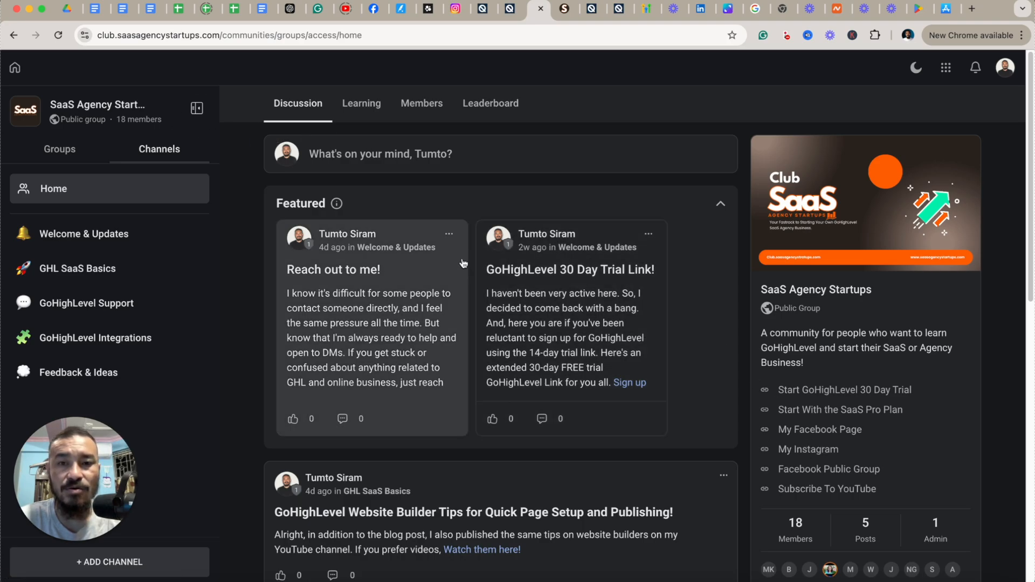
Step: View the checkout link of the Quick SaaS Launch offer, close it, and return to the group's discussion page
click(512, 12)
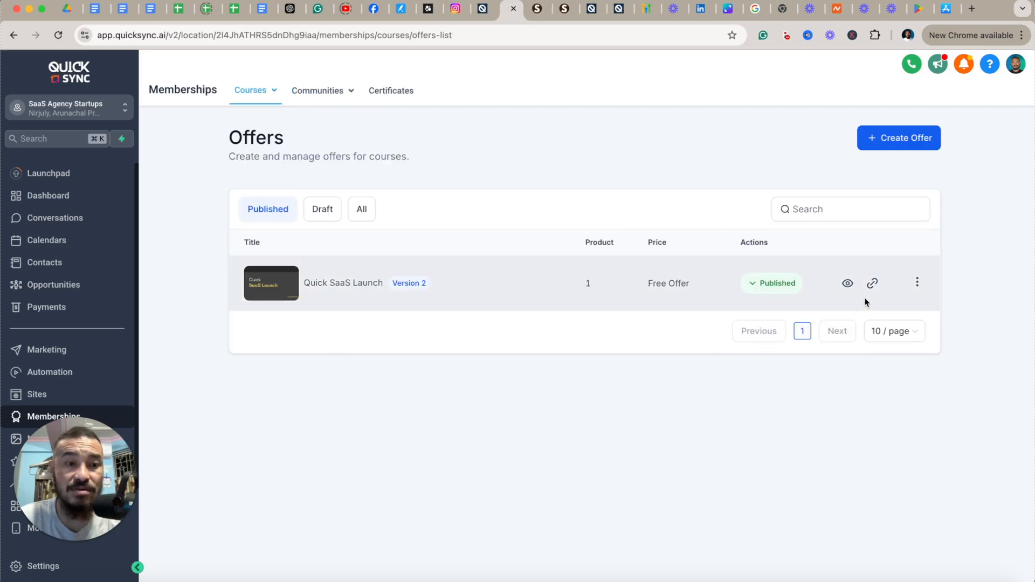
click(872, 283)
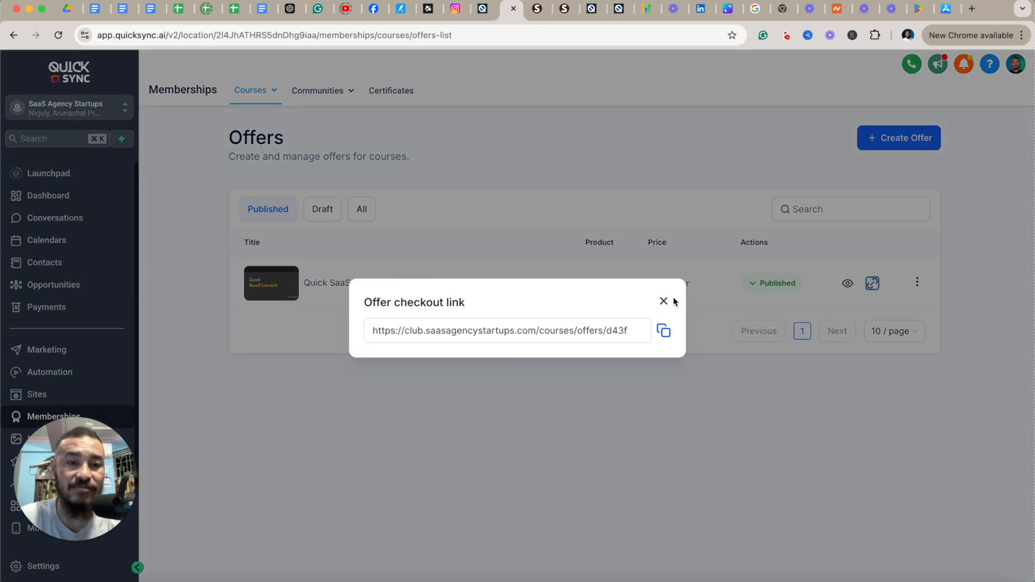
click(664, 302)
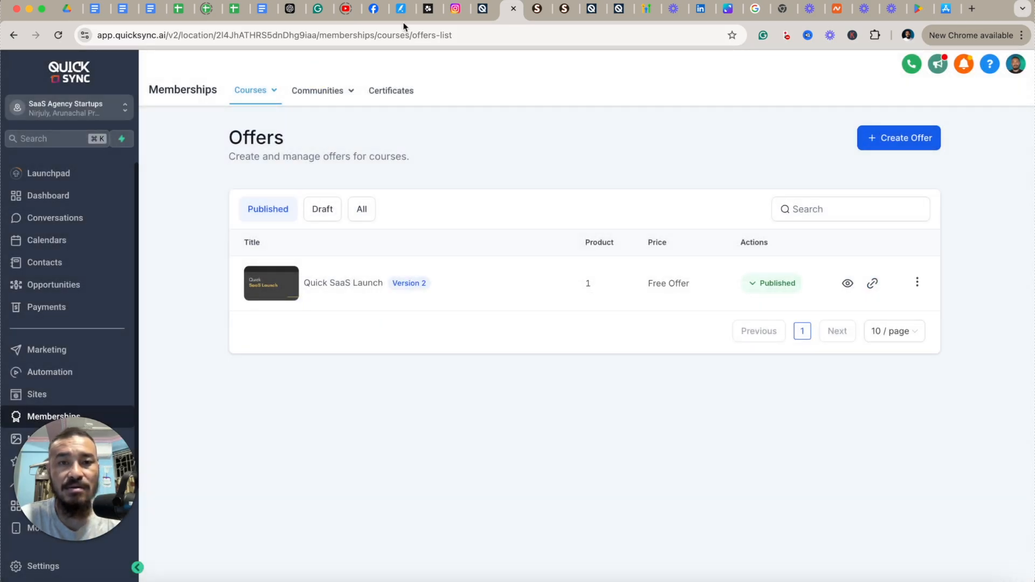
click(539, 10)
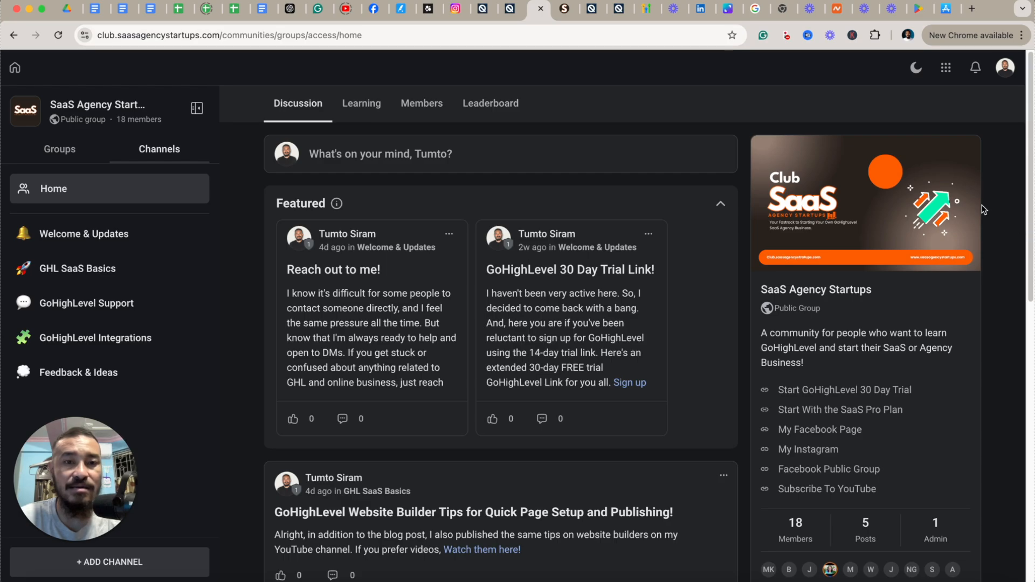
Step: View the SaaS Agency Startups Insider group page and the automation workflow list
click(565, 8)
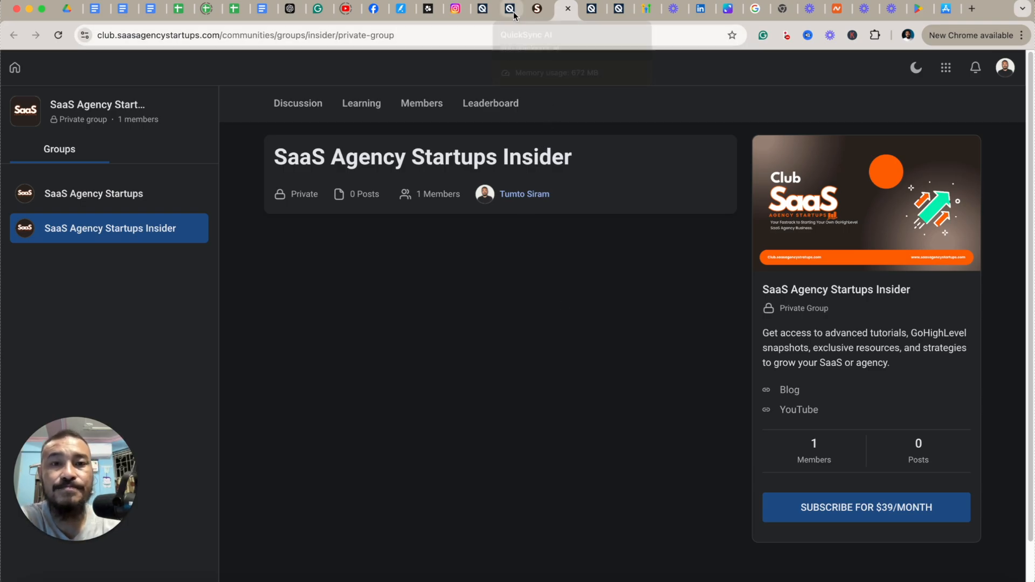
click(591, 10)
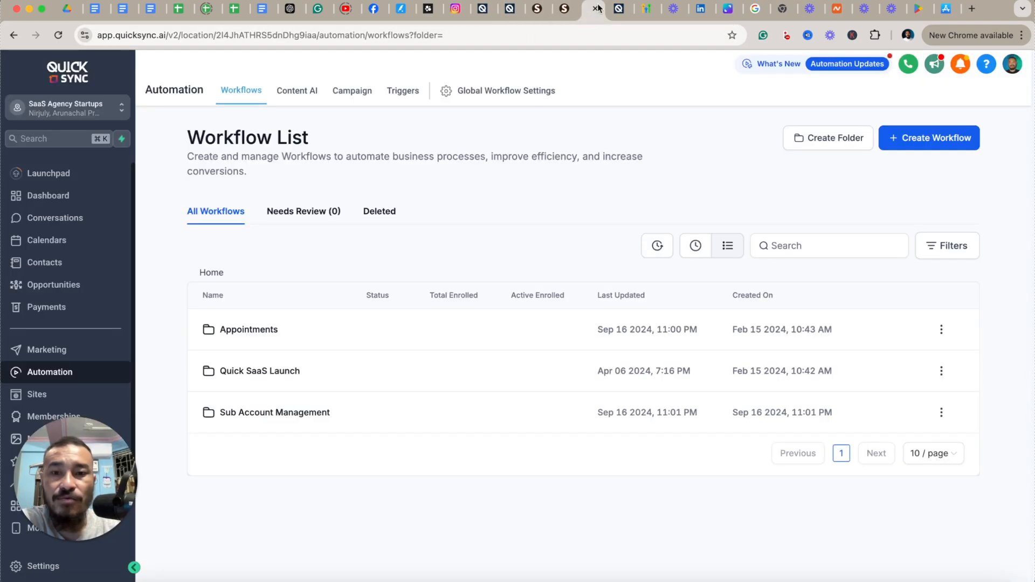
drag(72, 446, 959, 467)
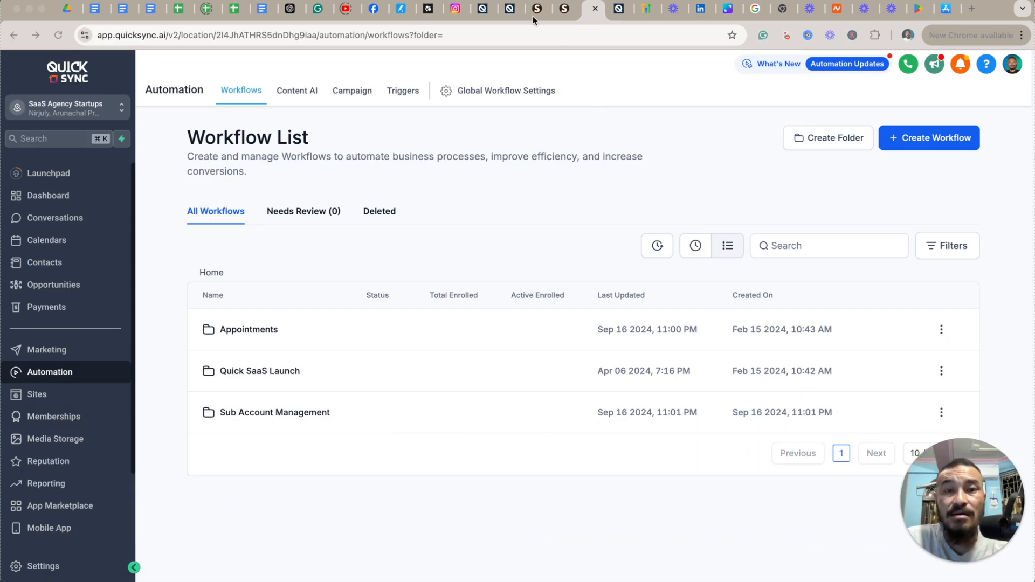
Step: Go from the community groups overview to the email templates in the marketing area
click(490, 9)
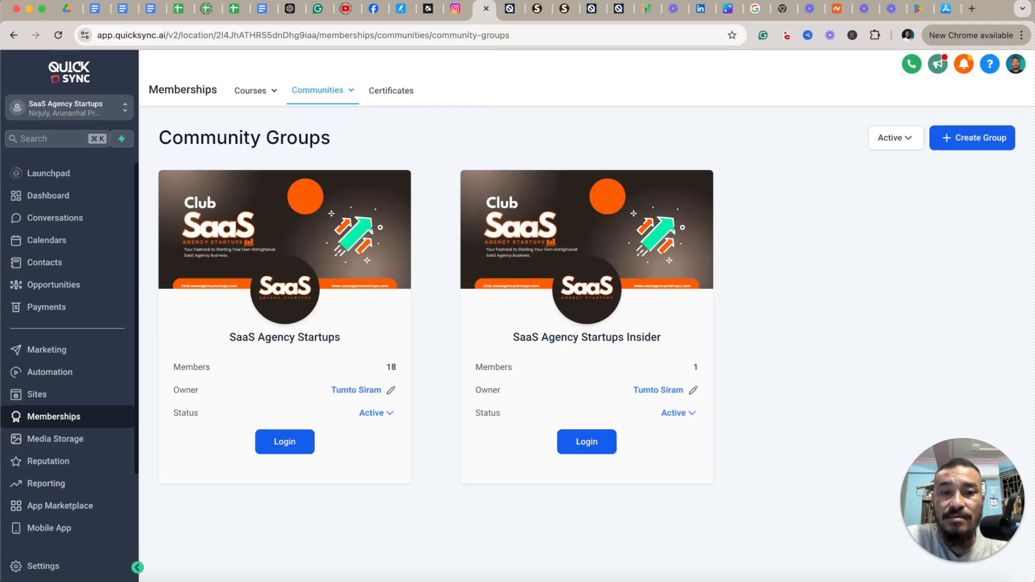
click(46, 350)
mouse_move(302, 92)
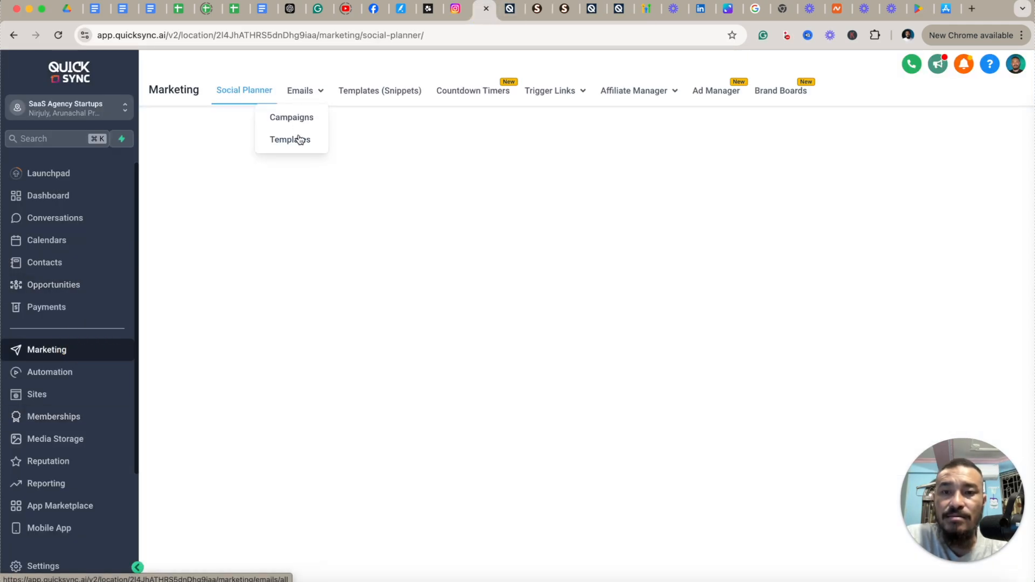
click(299, 140)
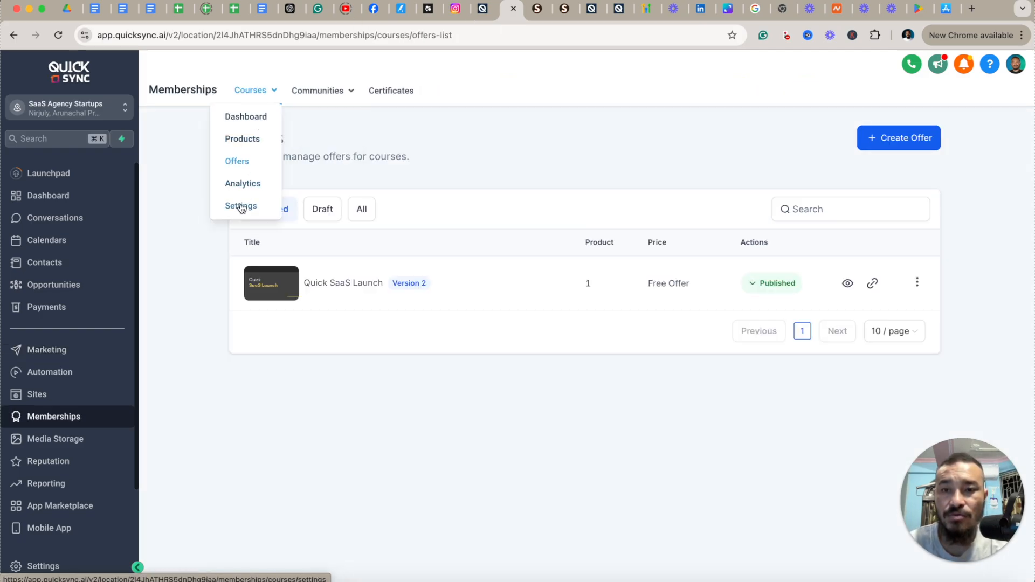
Step: Open the email settings for courses and examine the template chosen for the offer access email
click(240, 206)
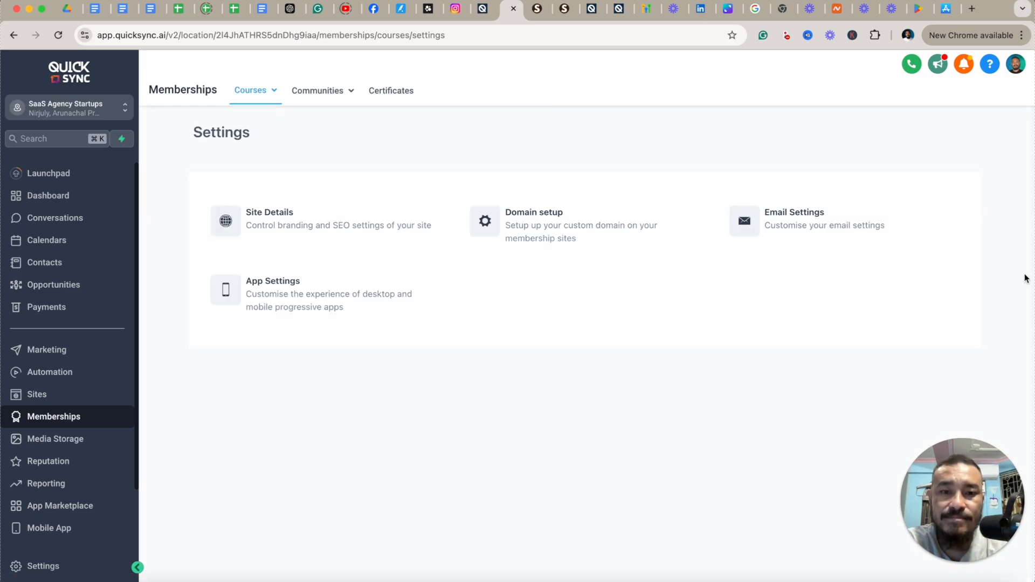
click(798, 215)
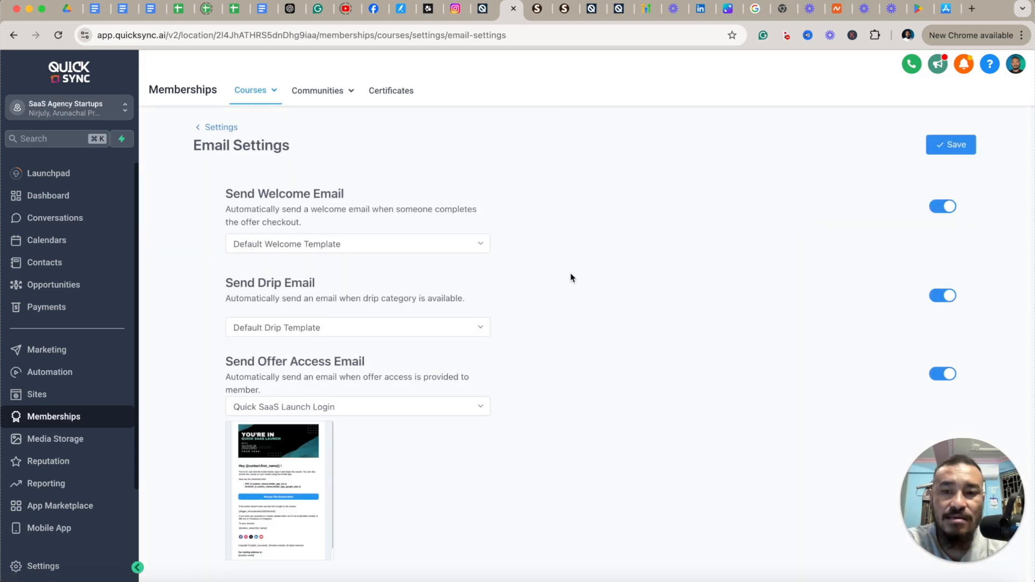
mouse_move(320, 438)
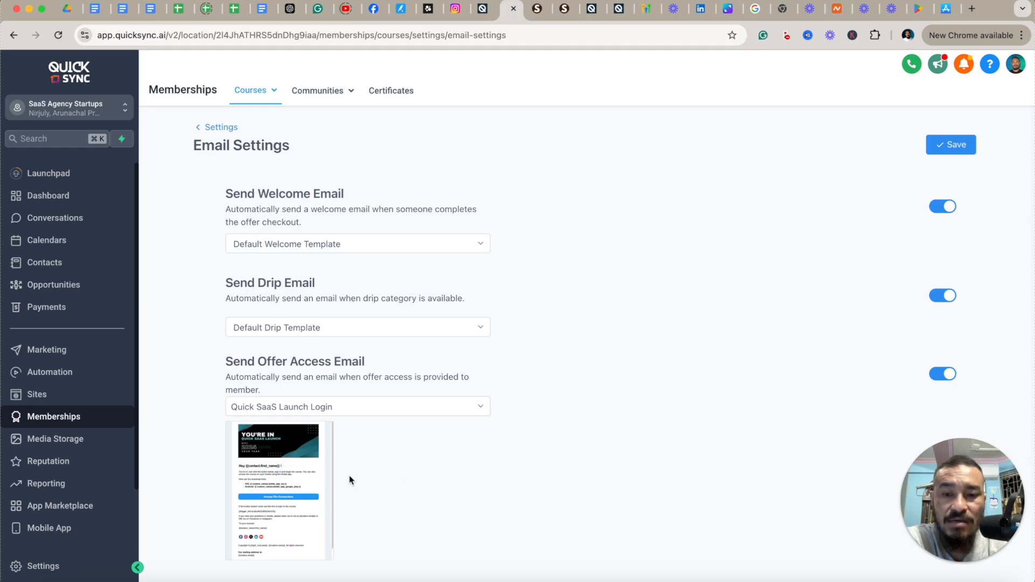
mouse_move(281, 488)
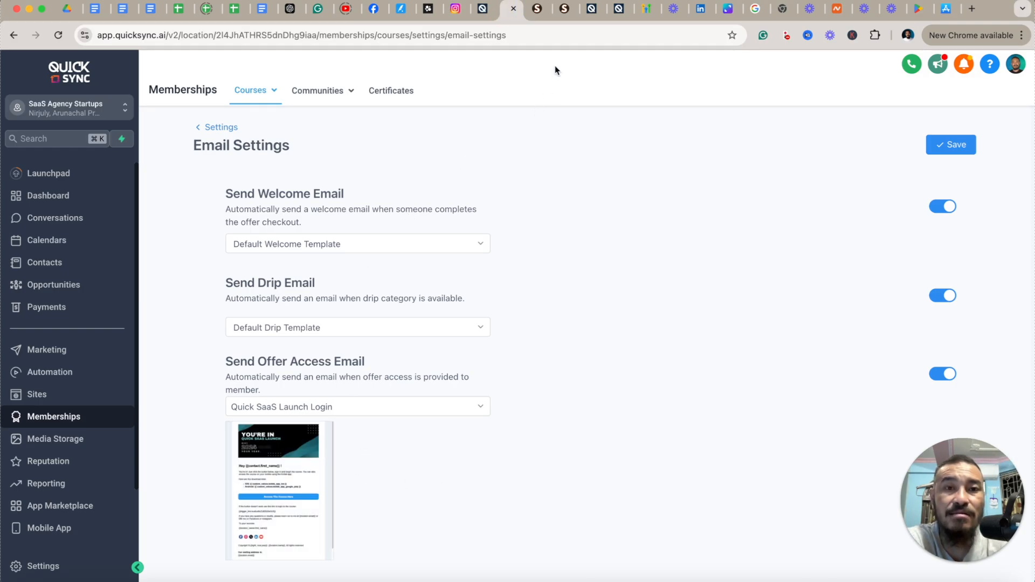
Step: Open the client portal dashboard under Sites and review its portal URL and available actions
click(587, 15)
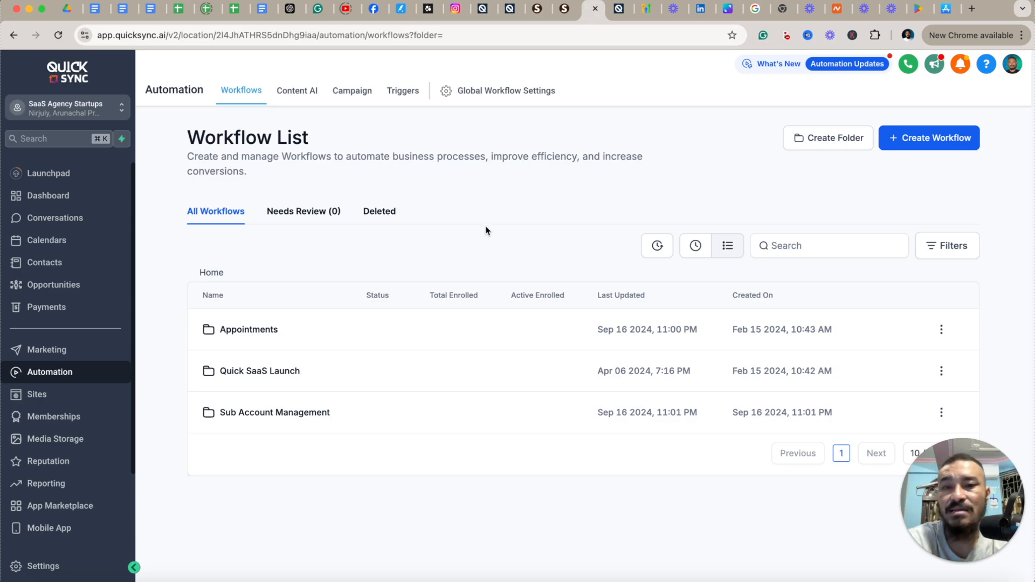
click(121, 395)
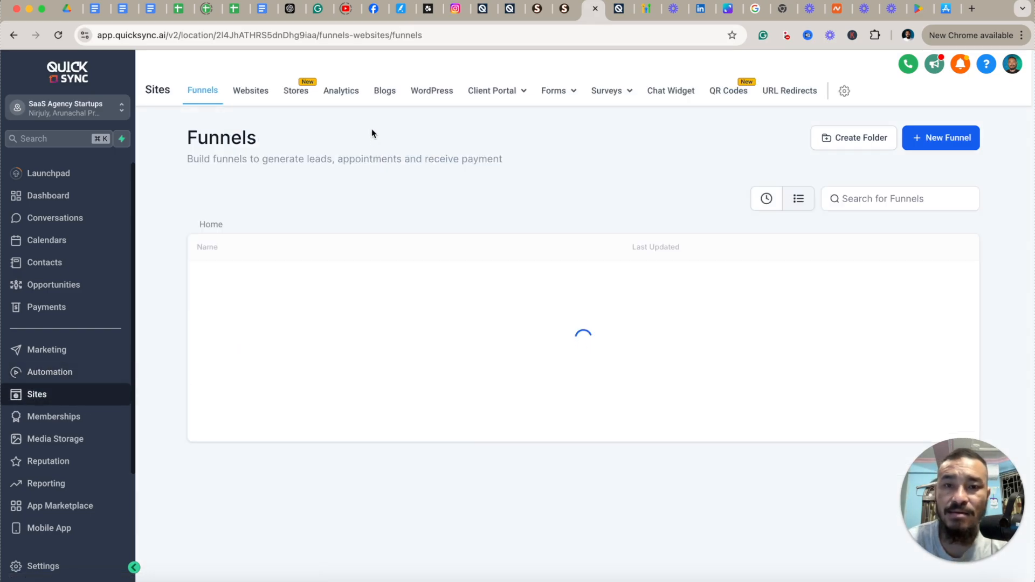
click(467, 117)
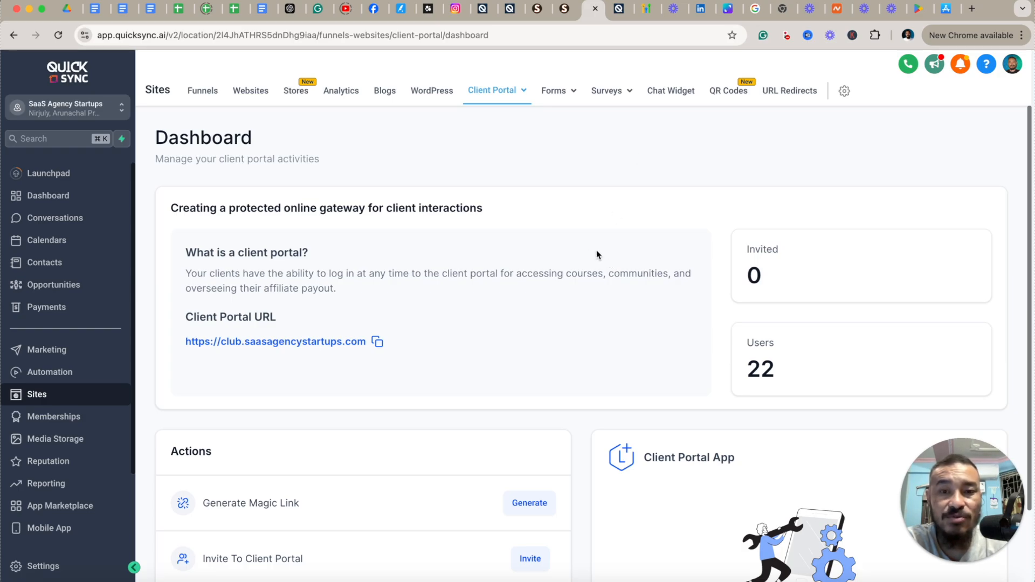
scroll(572, 281, down, 2)
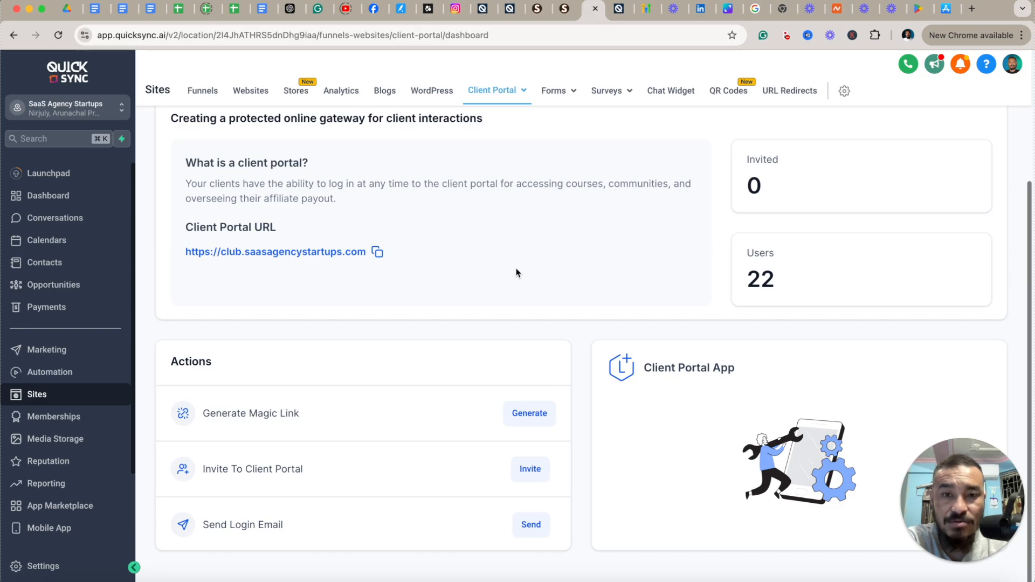
scroll(485, 200, up, 2)
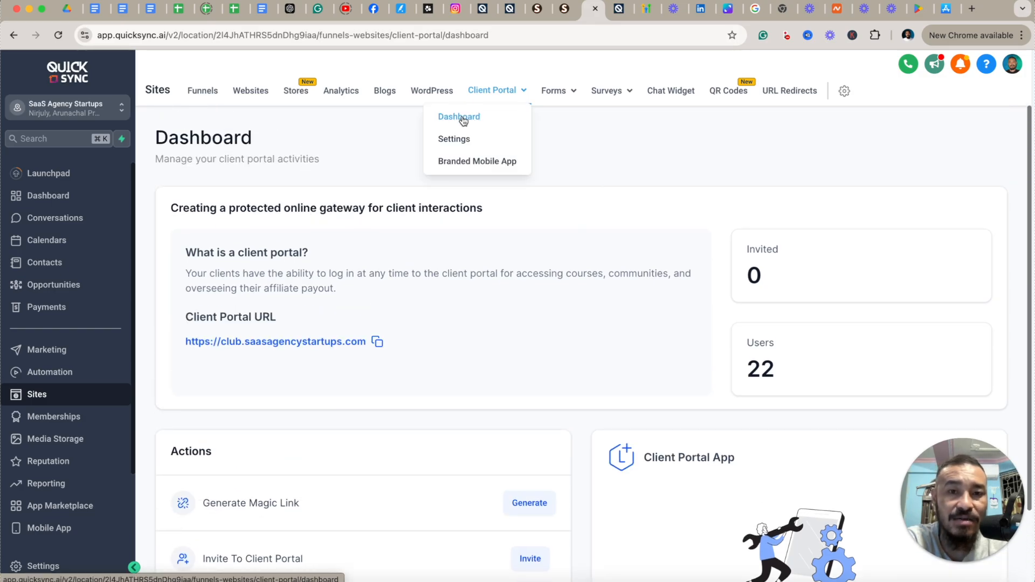
scroll(532, 270, down, 2)
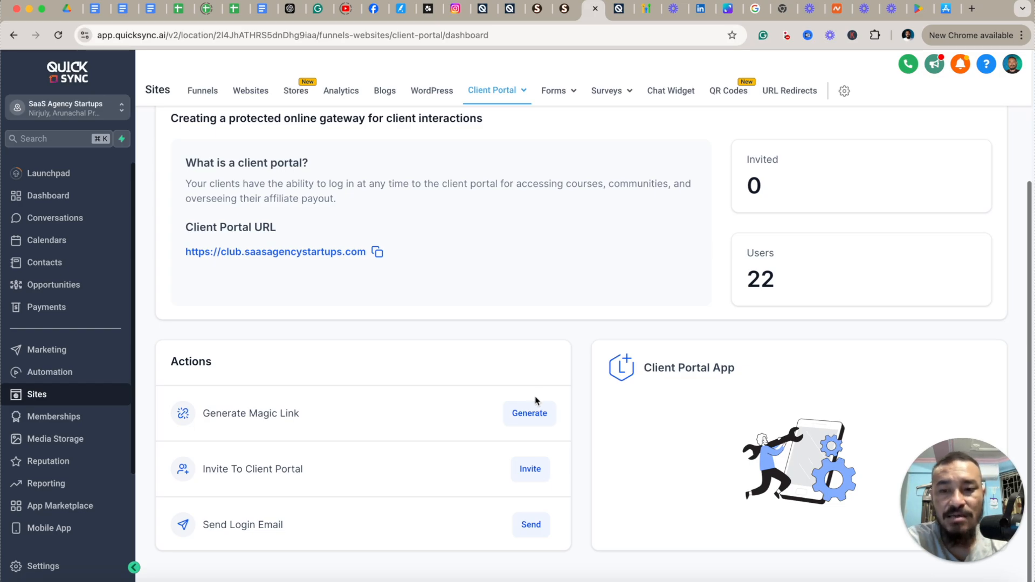
Step: Start generating a client portal magic link of type Contact, choose an existing contact, and enable Send Email
click(531, 415)
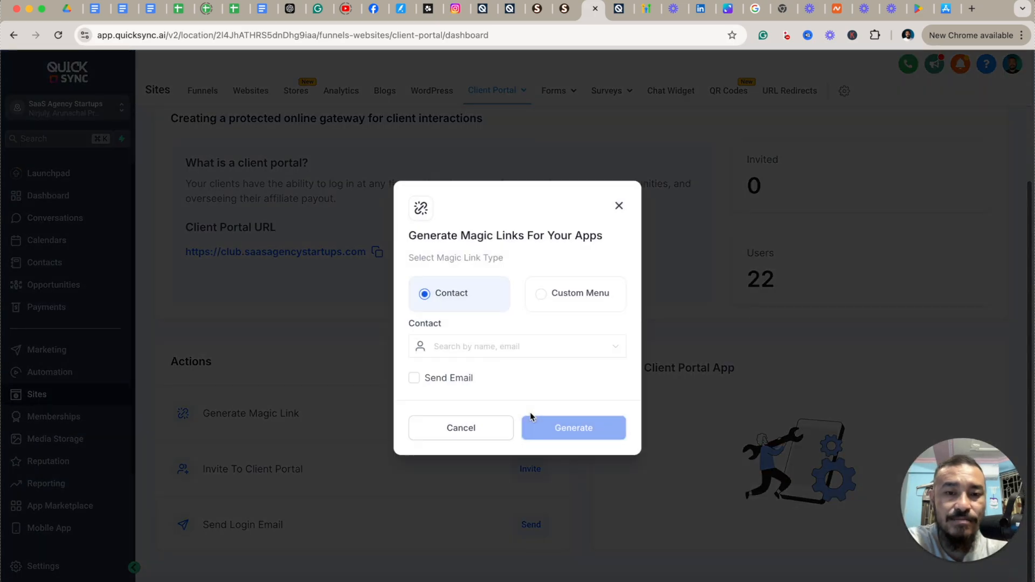
click(541, 295)
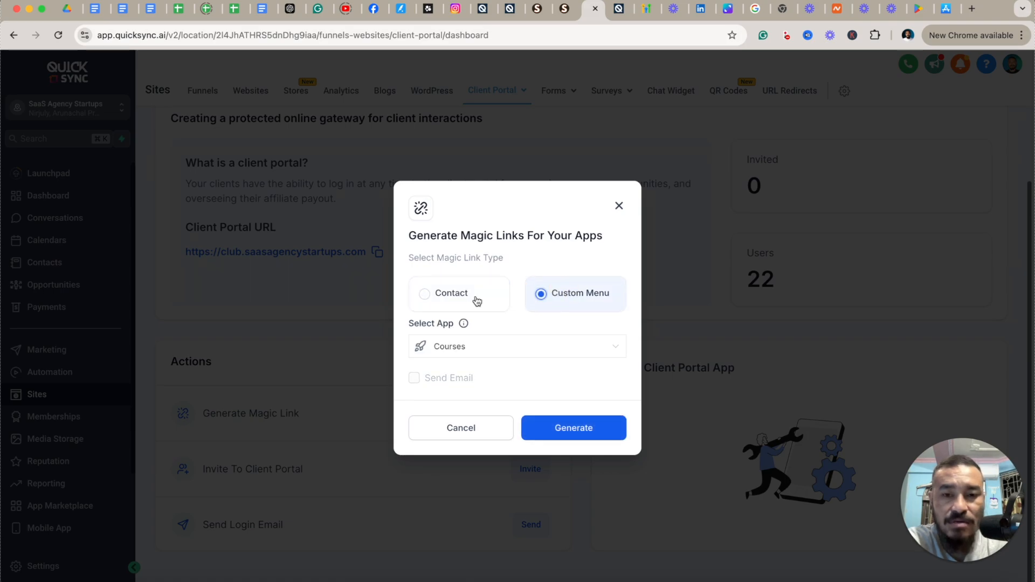
click(429, 294)
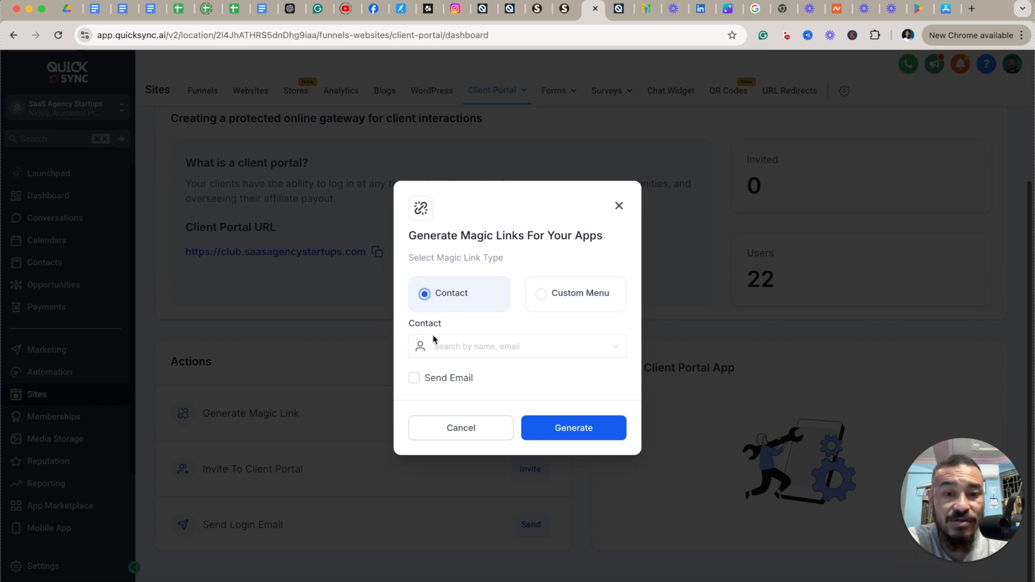
click(435, 298)
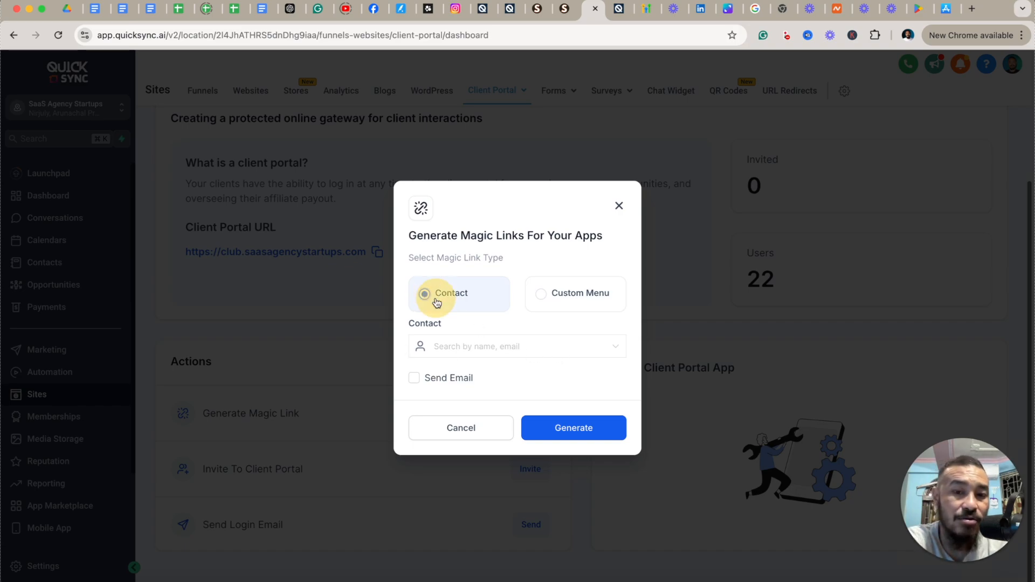
click(549, 353)
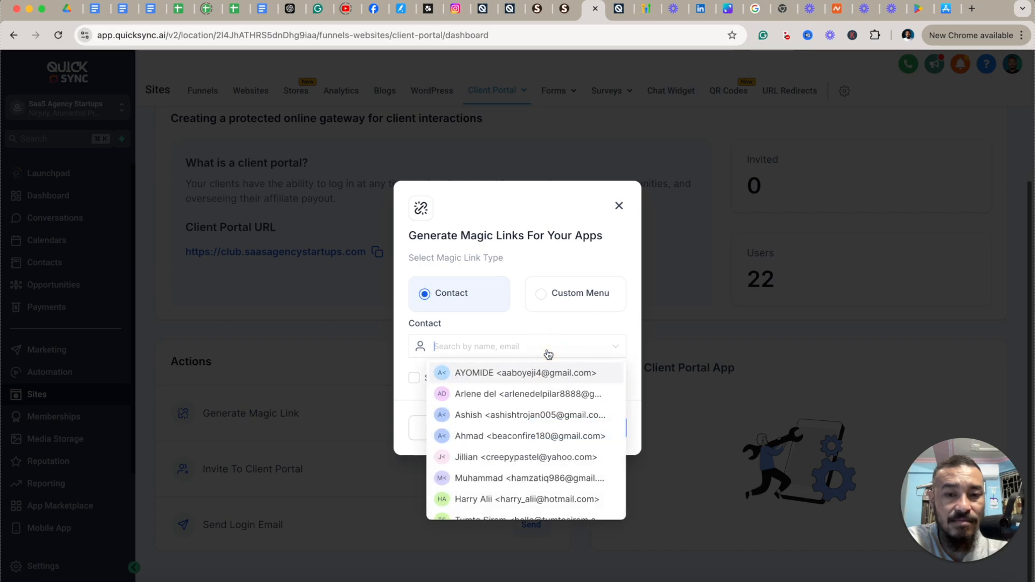
click(491, 400)
click(414, 378)
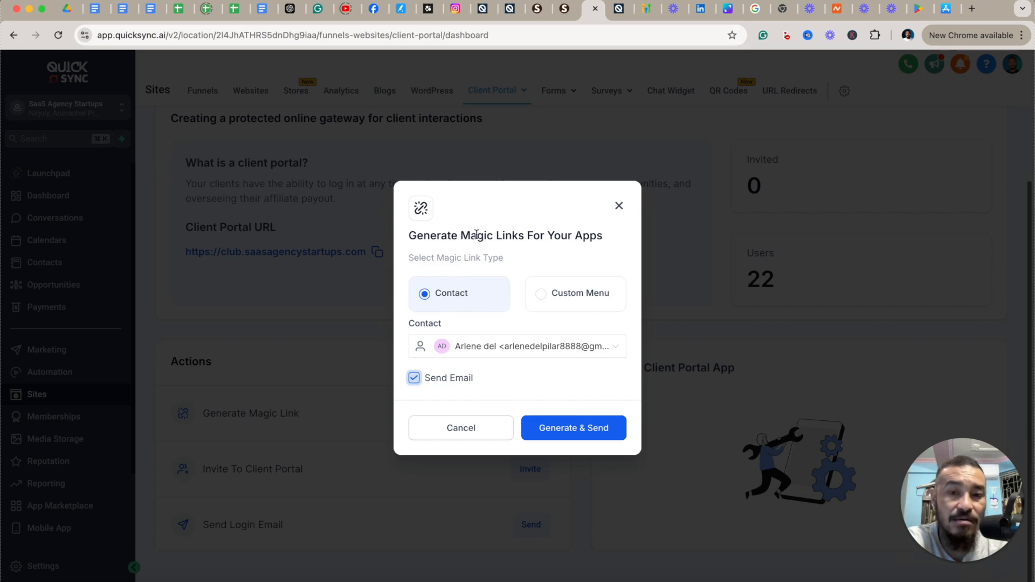
Step: Change the magic link type to Custom Menu for the Courses app, generate and send the link, and copy it
click(554, 300)
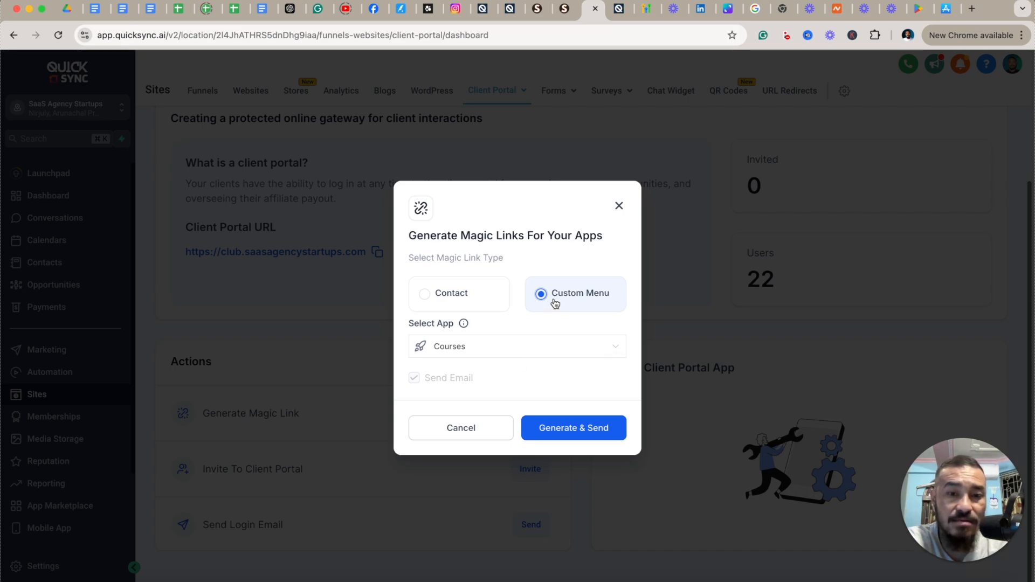
click(578, 428)
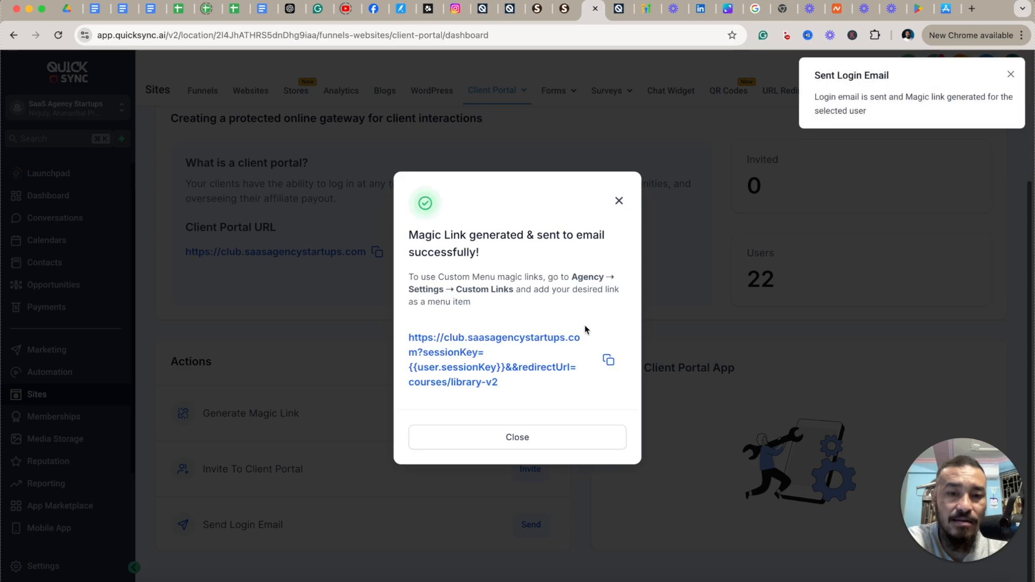
click(608, 359)
Step: Try to add a custom value in the Combat Lab account with the copied courses magic link as its value
click(620, 8)
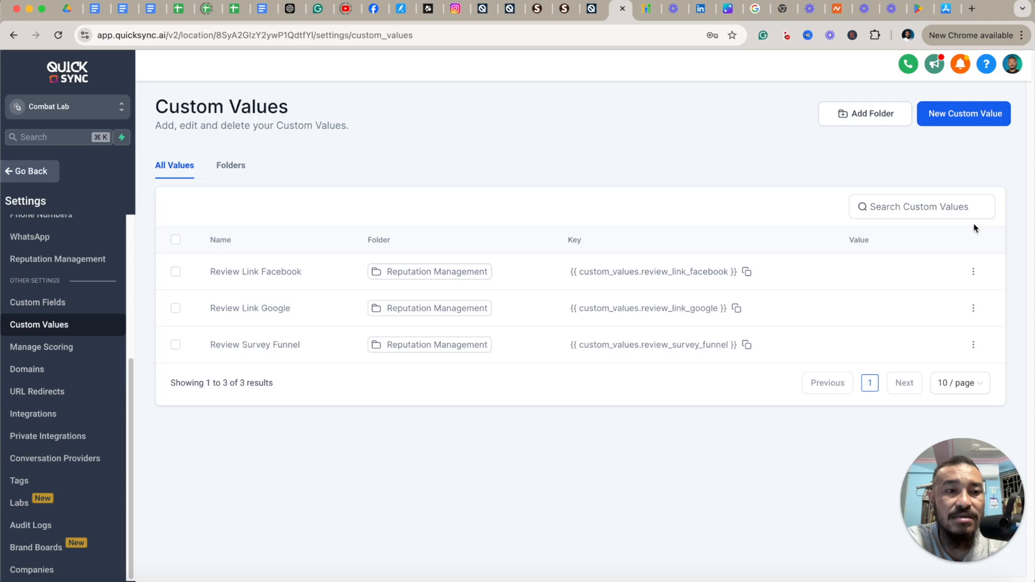
click(973, 272)
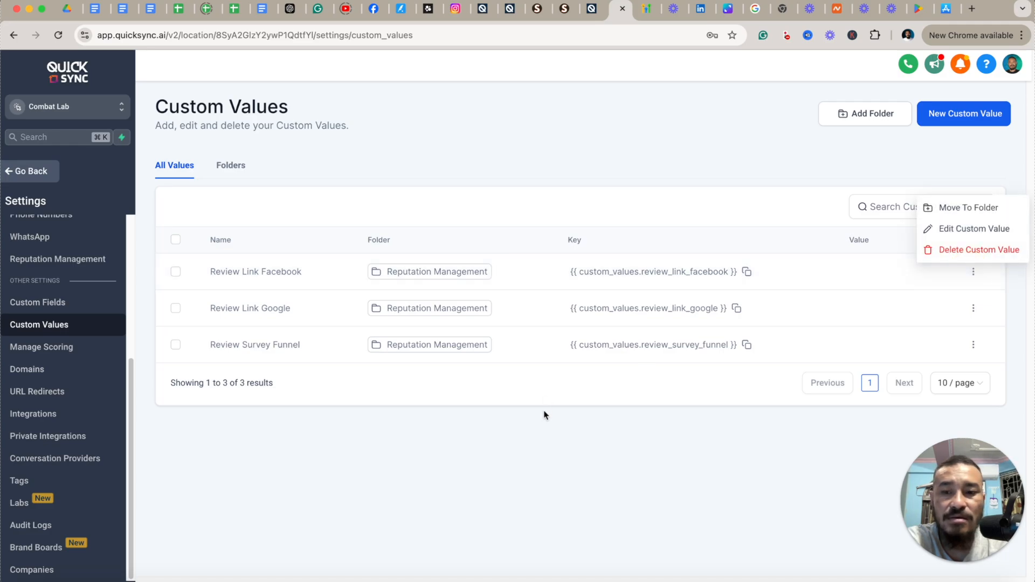
click(527, 416)
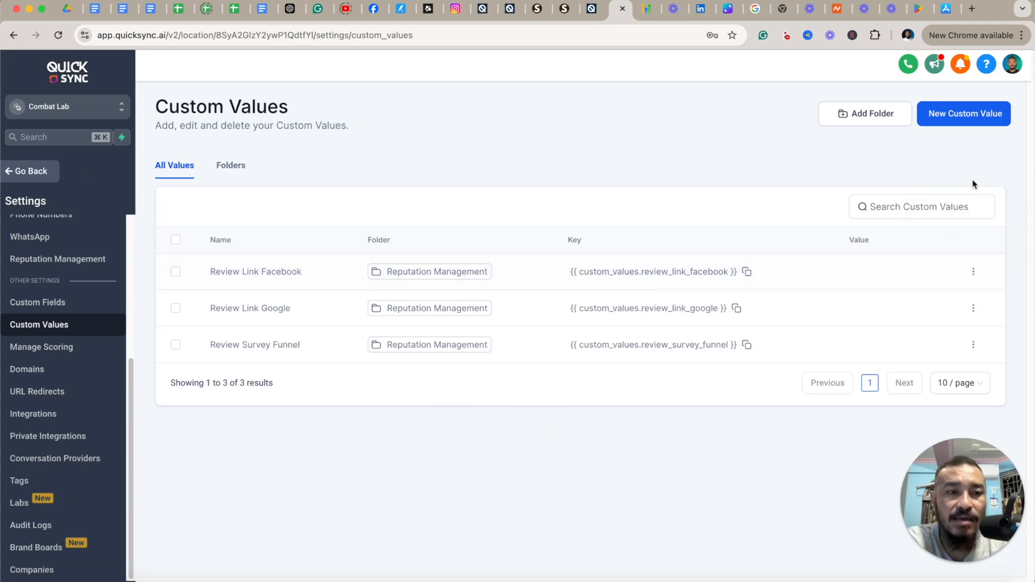
click(966, 114)
click(462, 286)
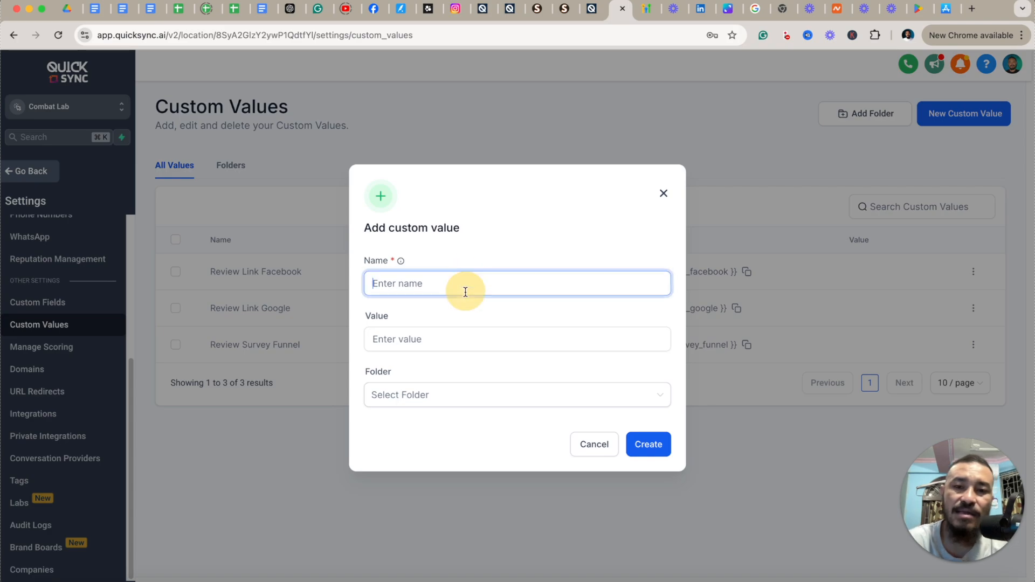
key(super+v)
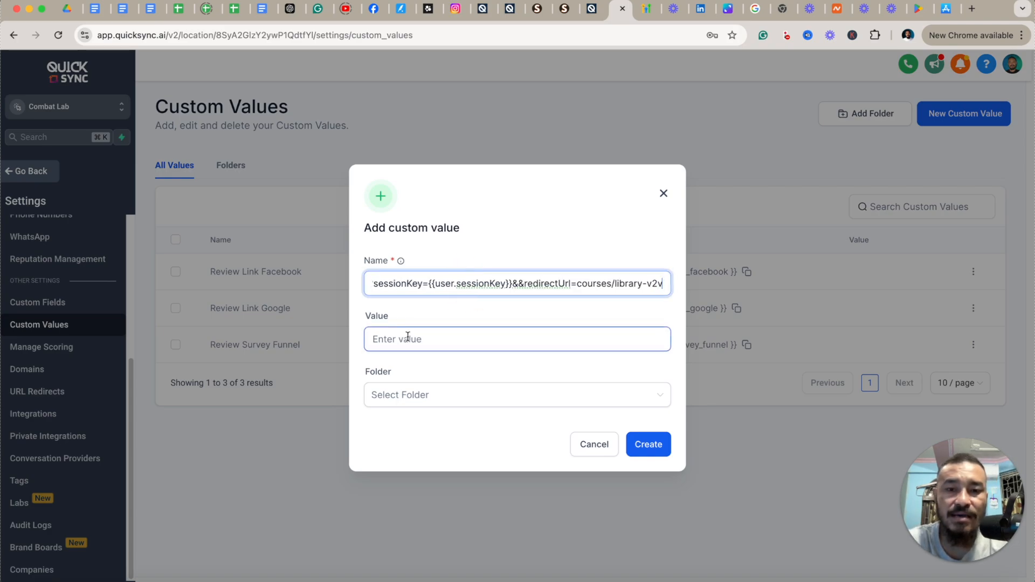
click(451, 285)
key(super+a)
key(super+x)
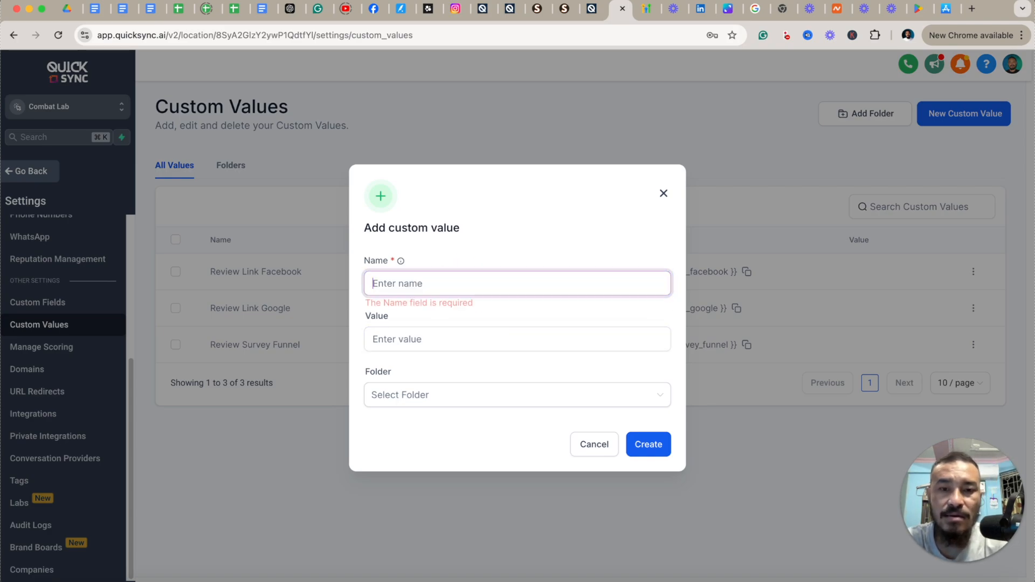
click(447, 340)
key(super+v)
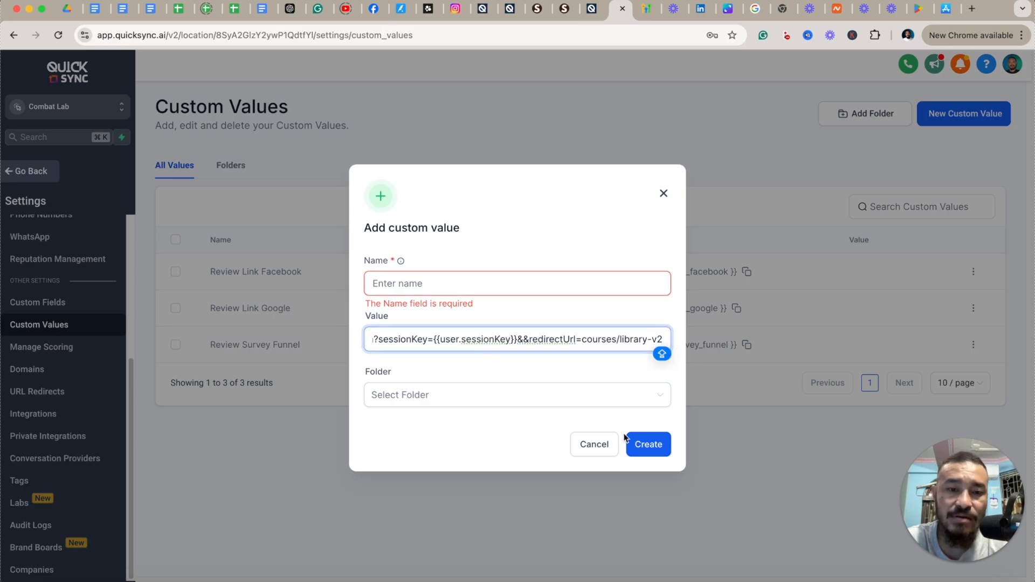
click(663, 193)
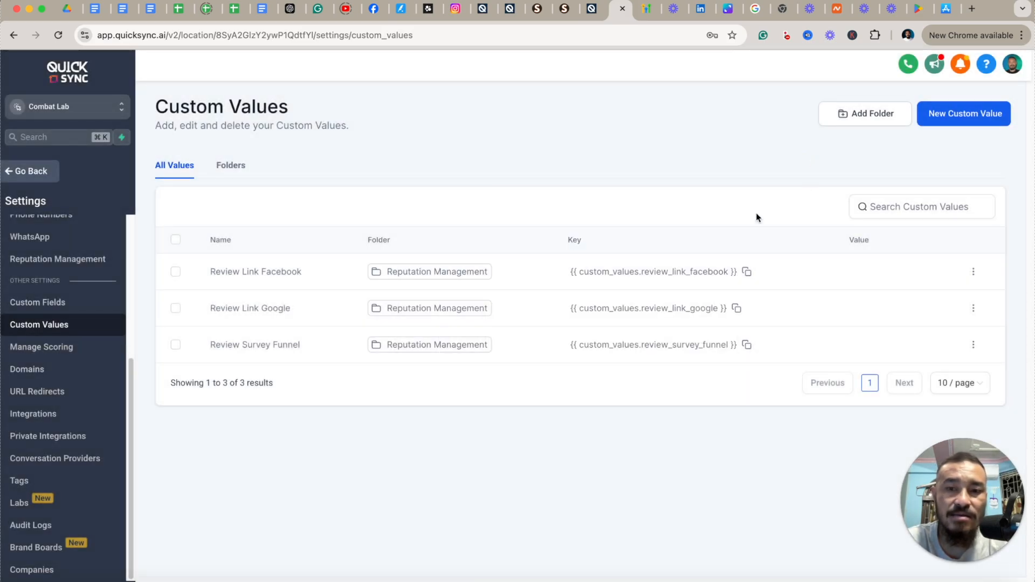
Step: Return to the SaaS Agency Startups client portal and generate a Custom Menu magic link for the Communities app
click(510, 10)
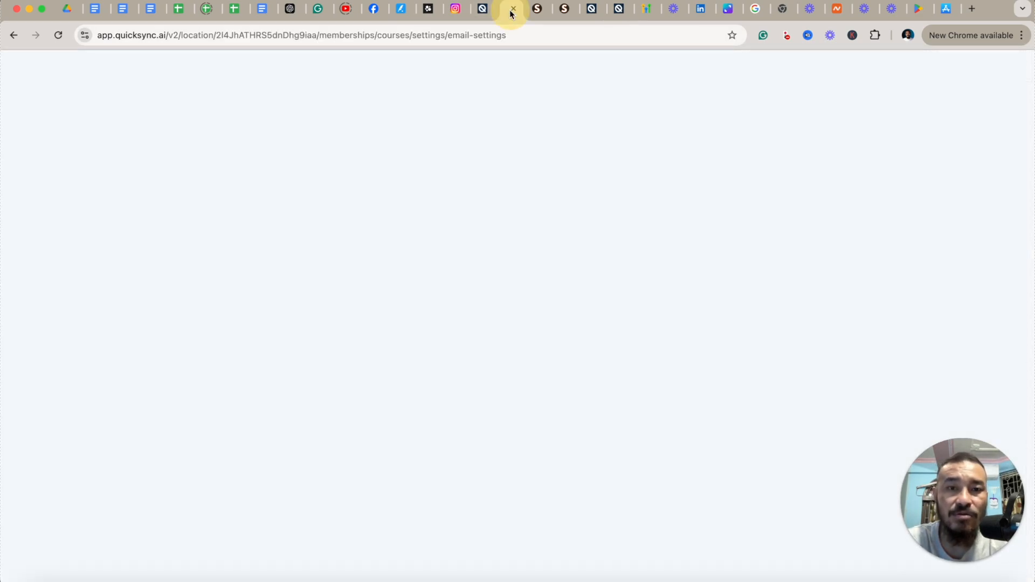
click(591, 10)
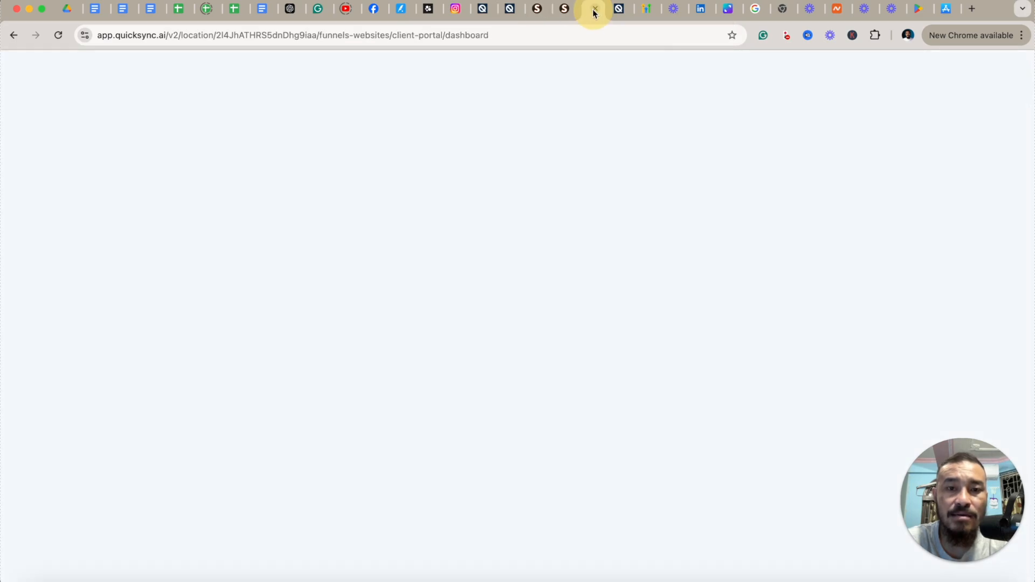
click(619, 200)
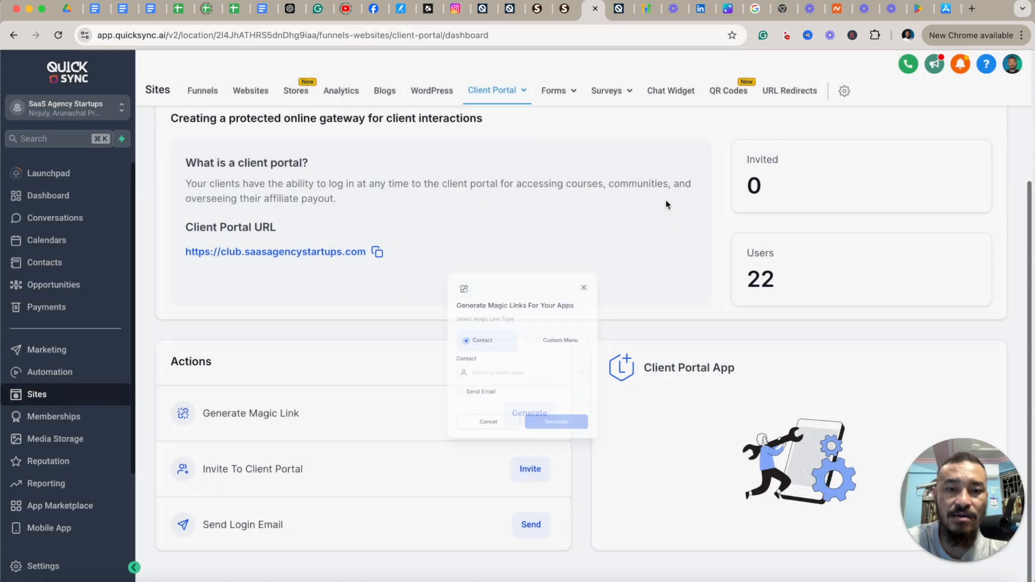
click(532, 416)
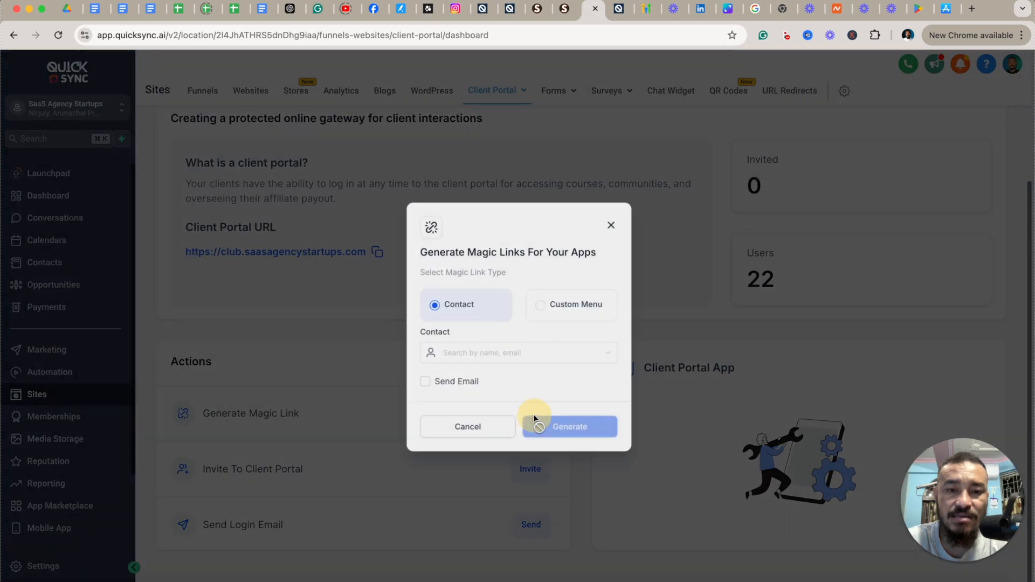
click(561, 298)
click(589, 350)
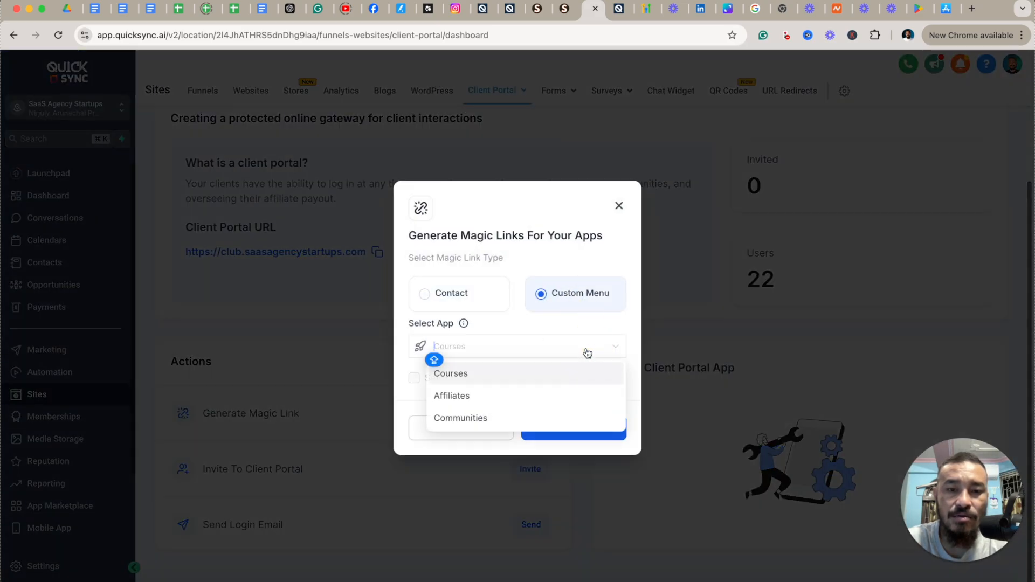
click(476, 422)
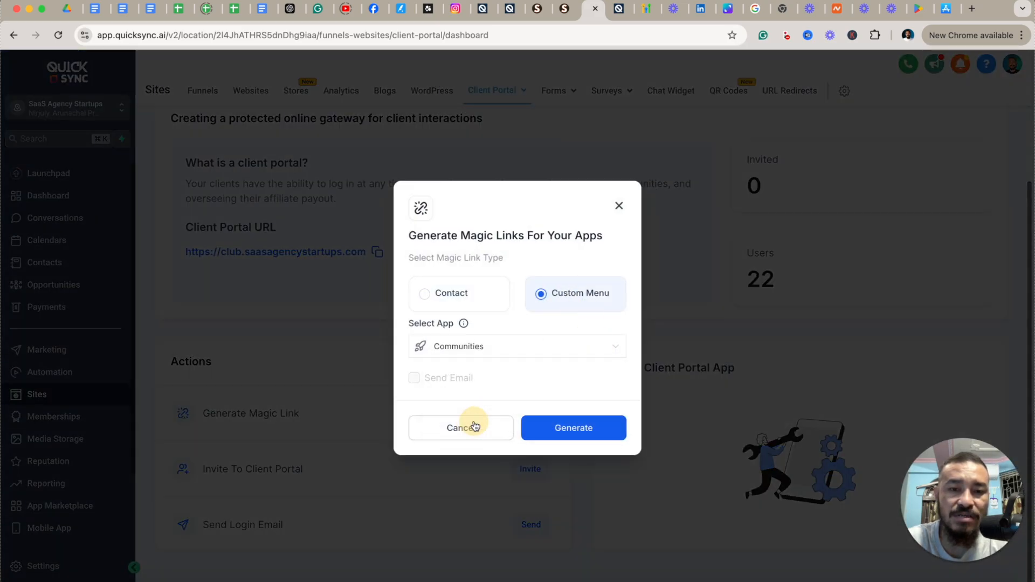
click(569, 441)
click(619, 208)
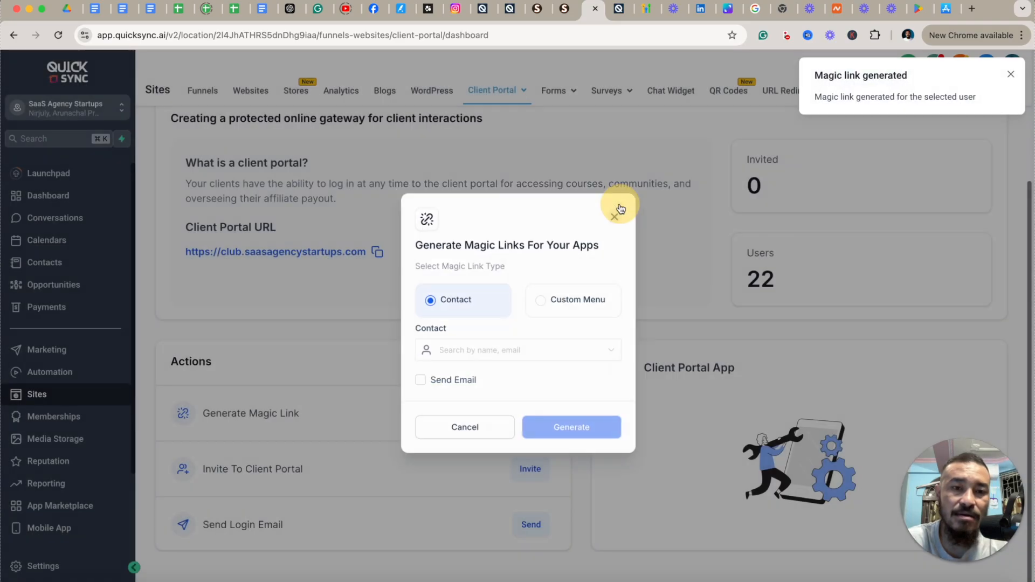
click(620, 208)
click(619, 9)
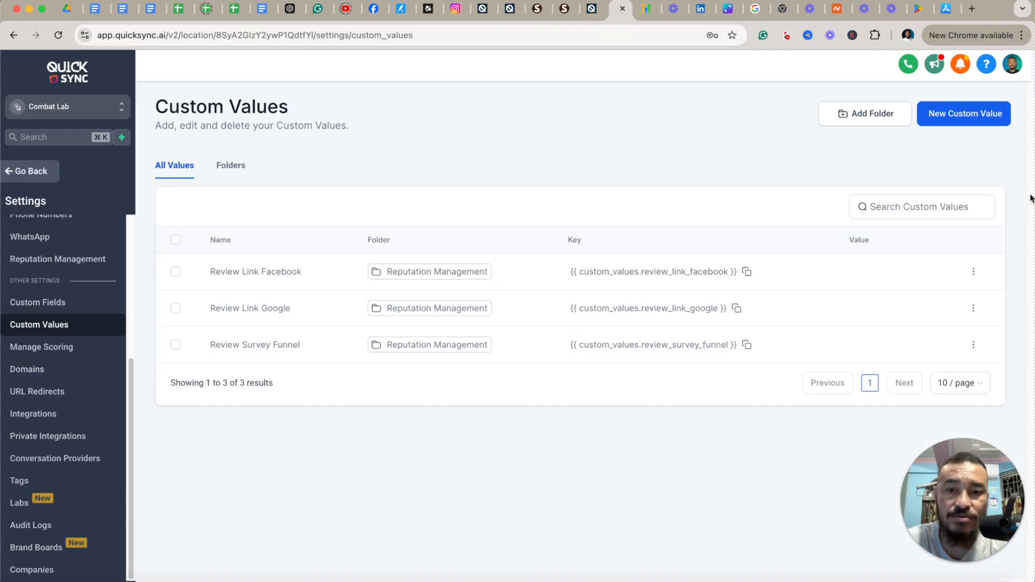
click(955, 119)
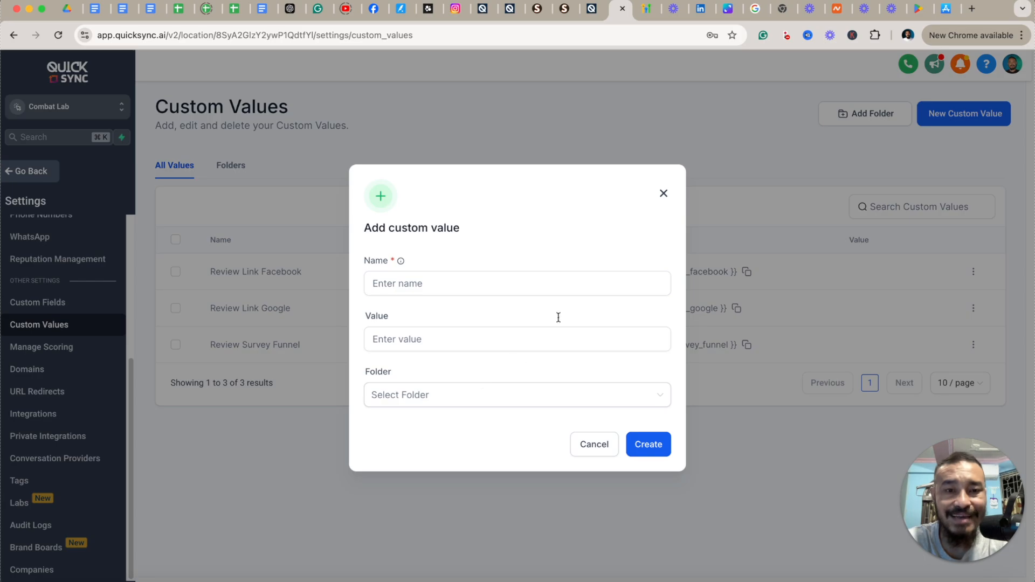
click(668, 189)
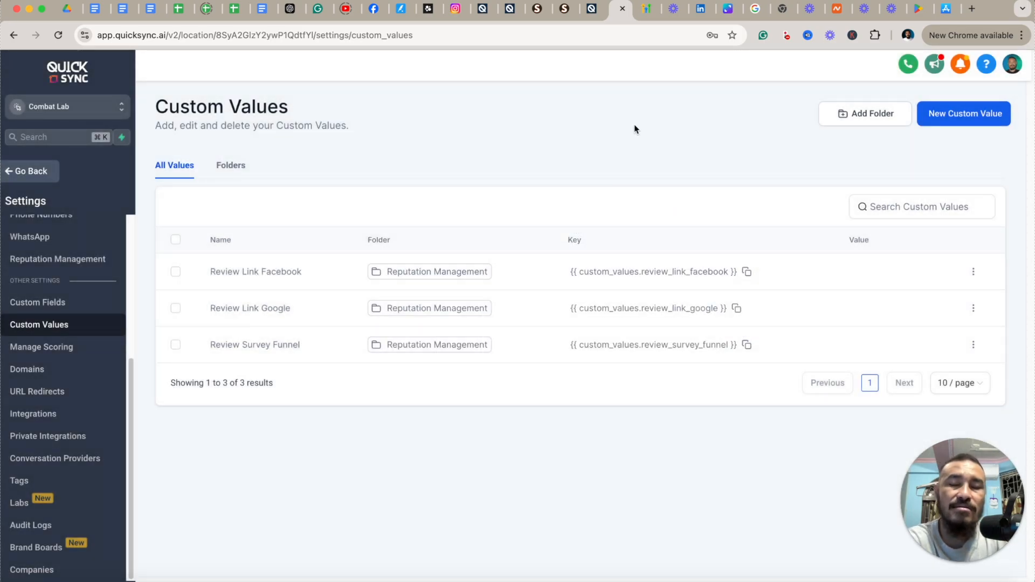
Step: Leave the Combat Lab settings and open the trigger links list under Marketing
click(19, 170)
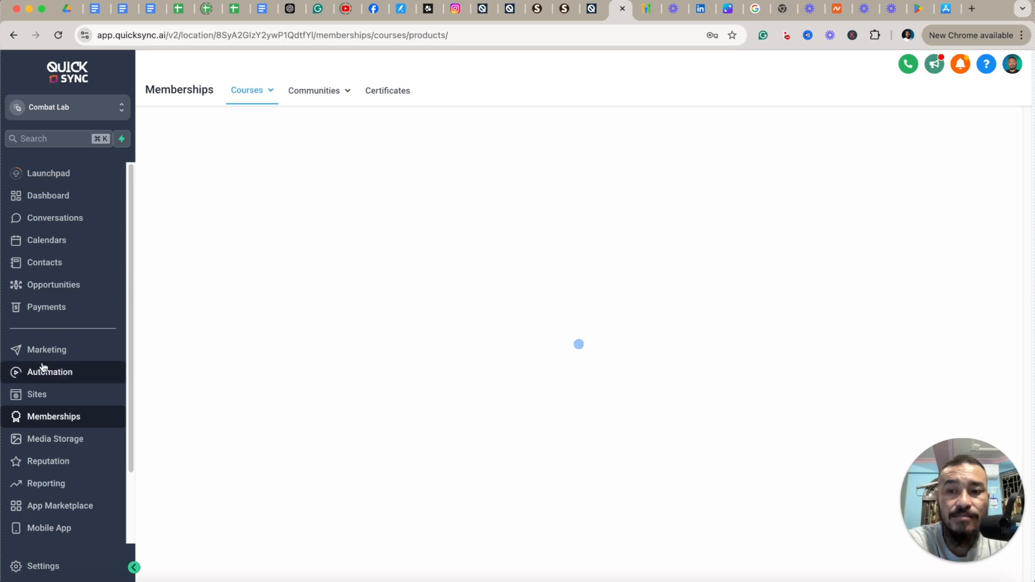
click(44, 349)
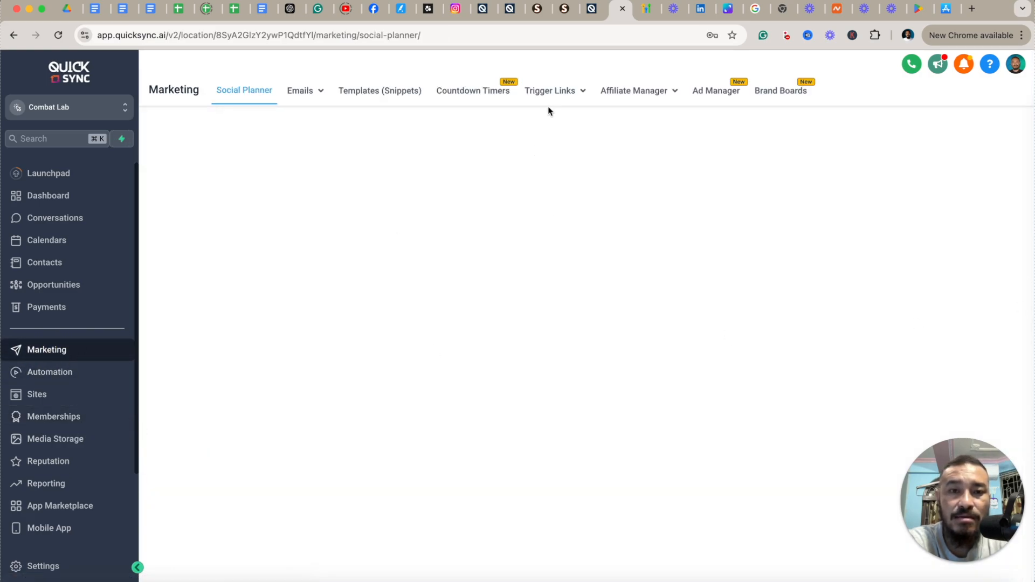
click(550, 120)
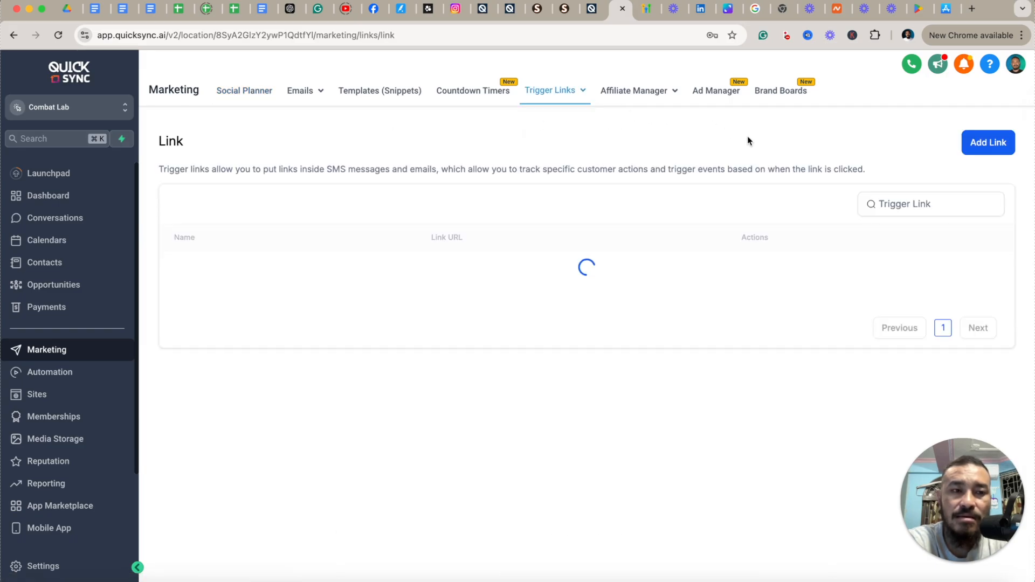
Step: Start adding a trigger link named GROUP URL in the Combat Lab account
click(976, 144)
click(534, 351)
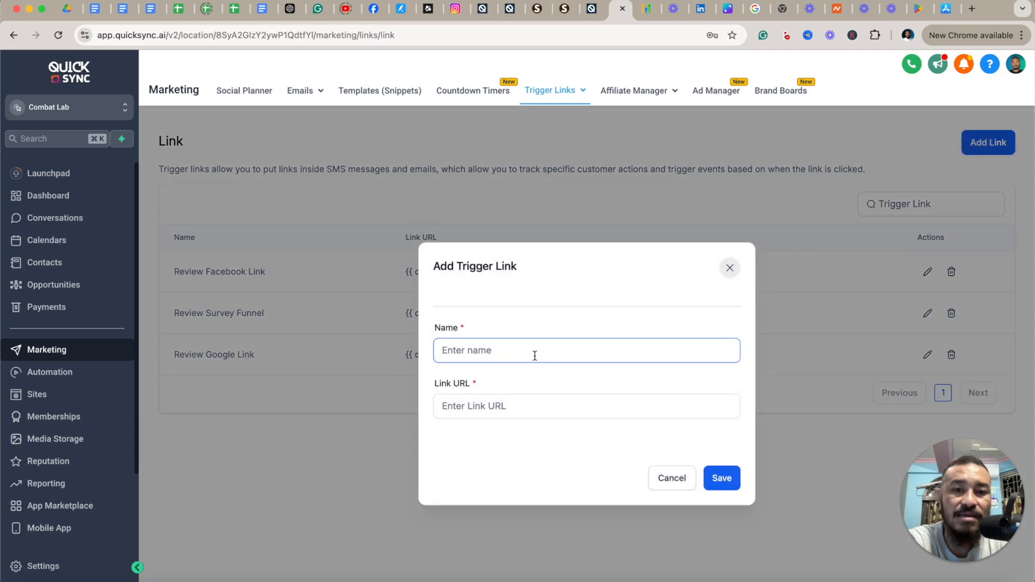
text(GROUP)
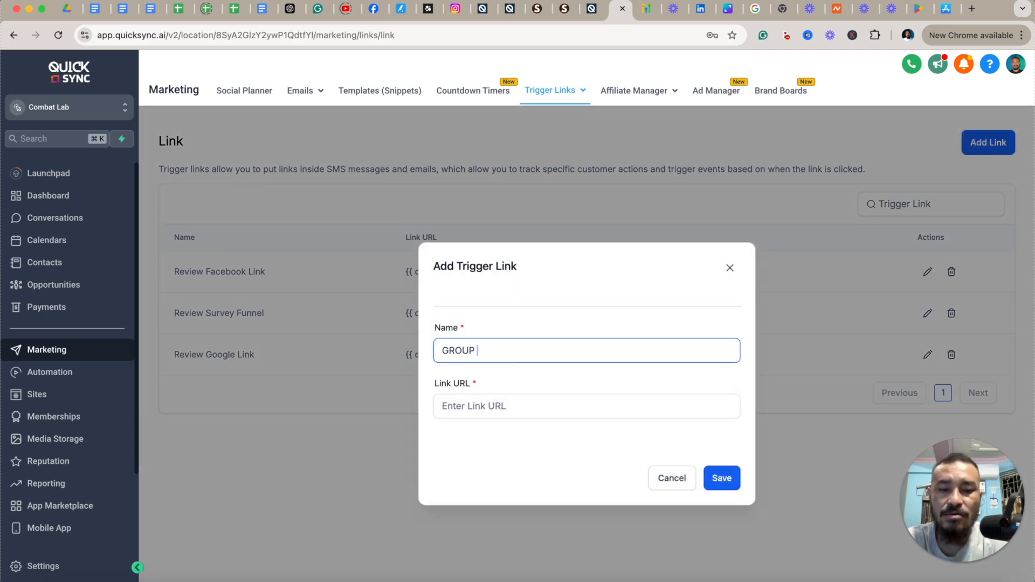
click(477, 362)
text(URL)
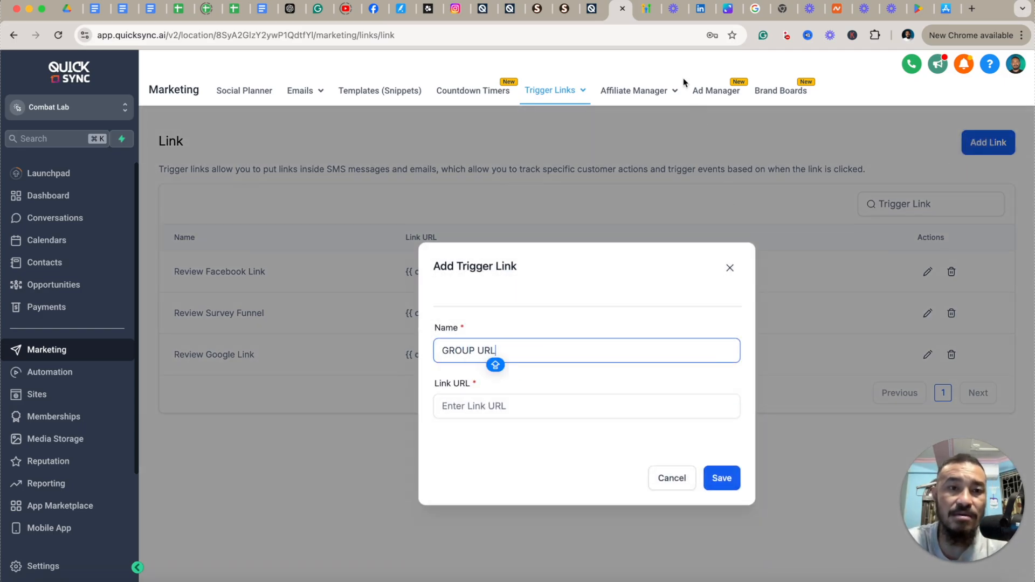
Step: Switch to the SaaS Agency Startups account and open the Custom Values in its settings
click(591, 9)
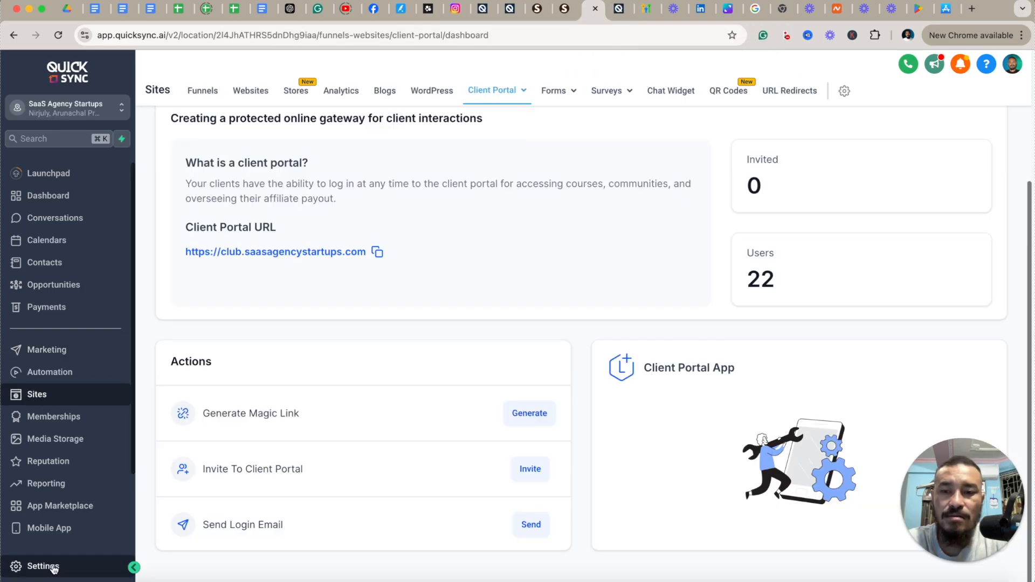
click(53, 568)
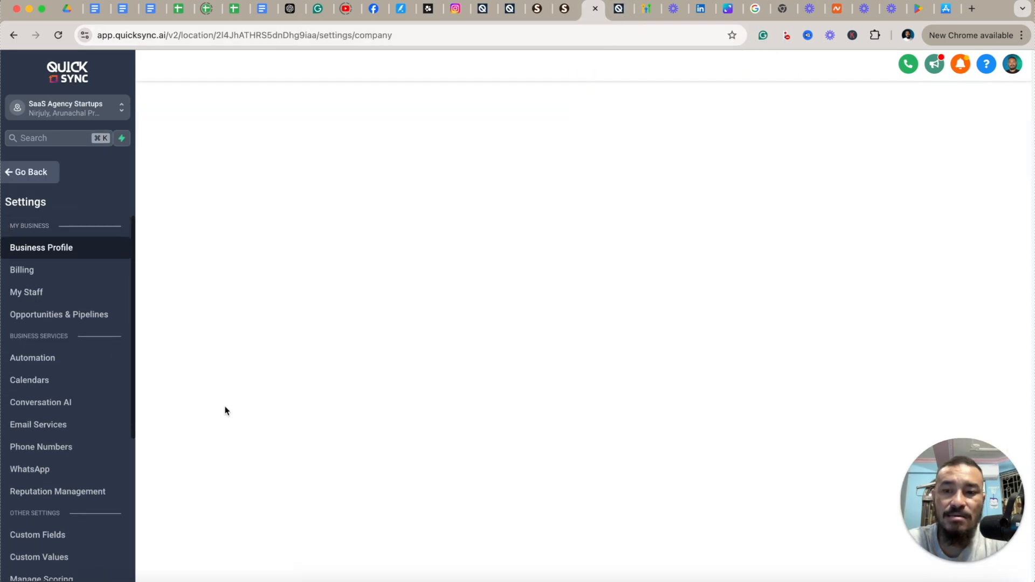
scroll(64, 448, down, 2)
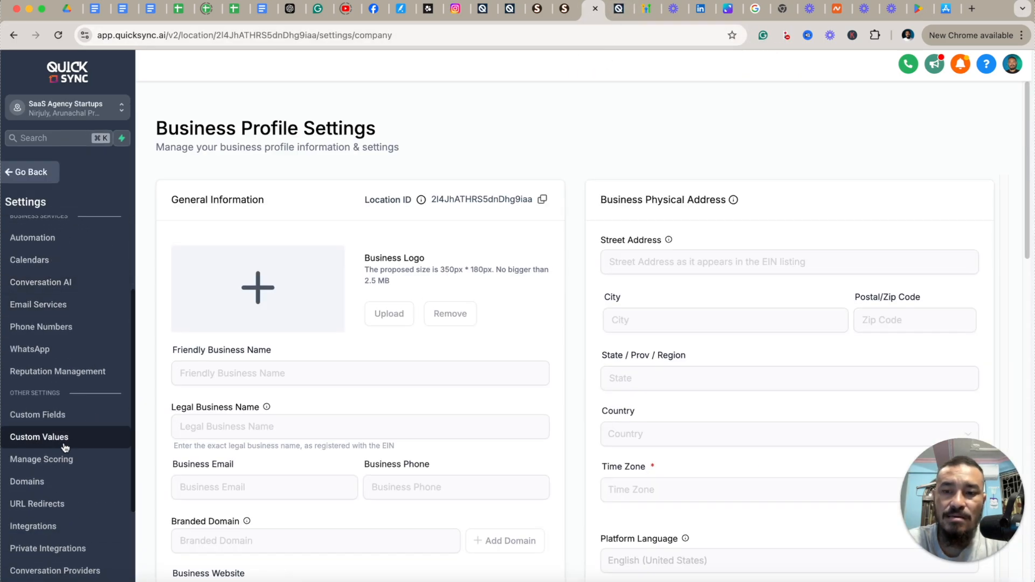
Step: Open a blank trigger link form in Combat Lab, and copy the Communities Magic Link custom value key from SaaS Agency Startups
click(619, 9)
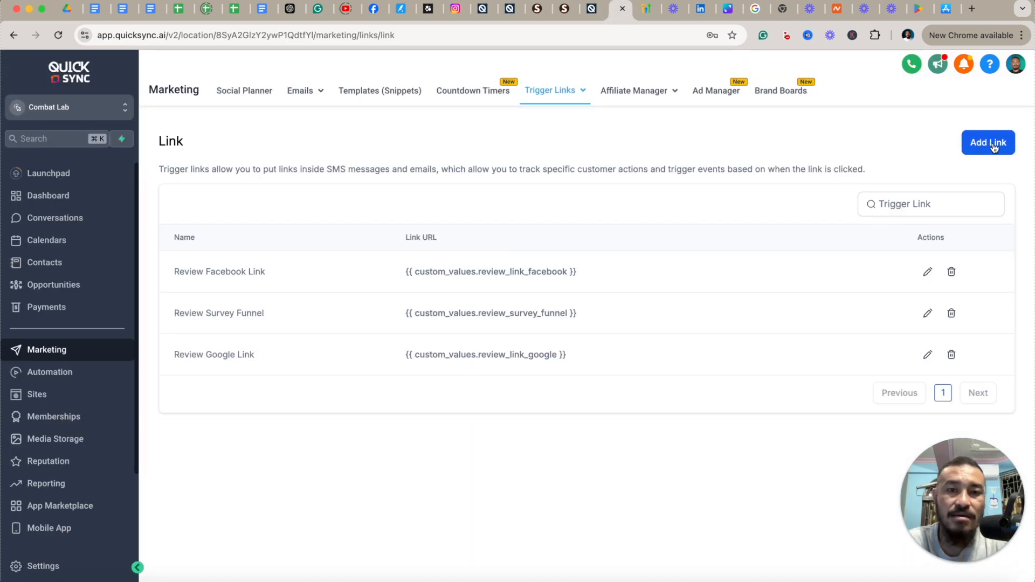
click(986, 143)
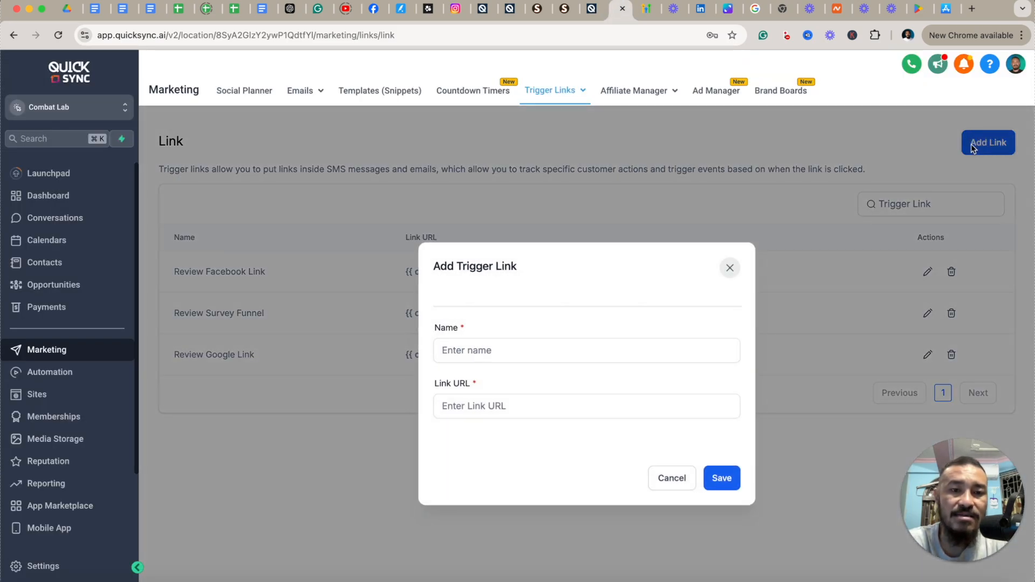
click(592, 9)
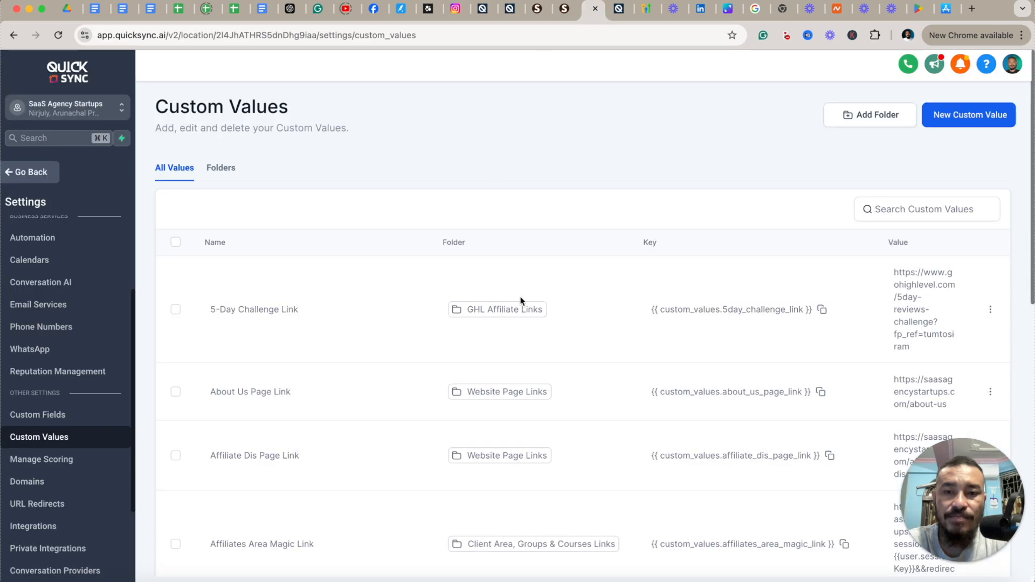
scroll(76, 439, down, 2)
scroll(572, 425, down, 8)
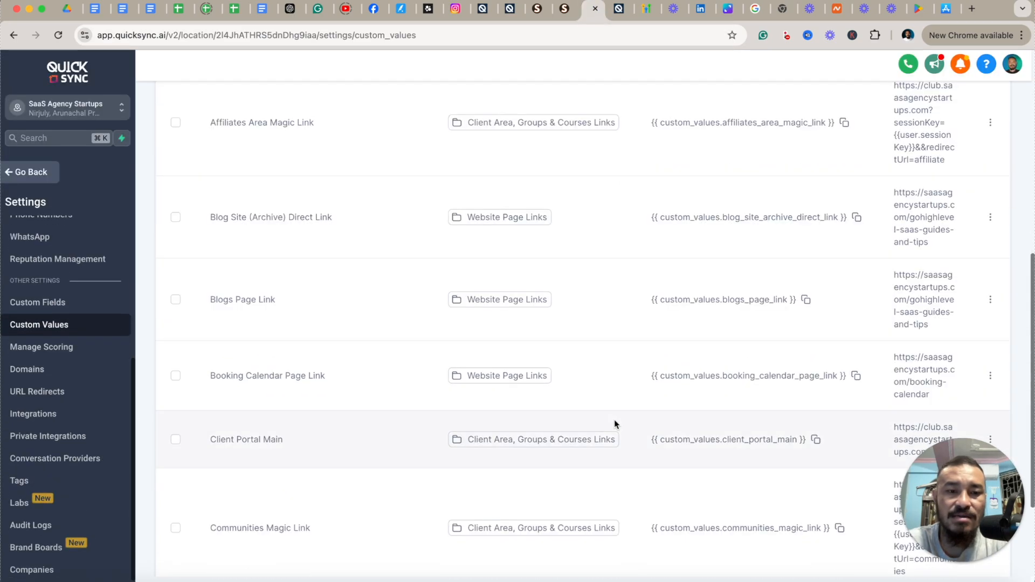
scroll(613, 424, down, 3)
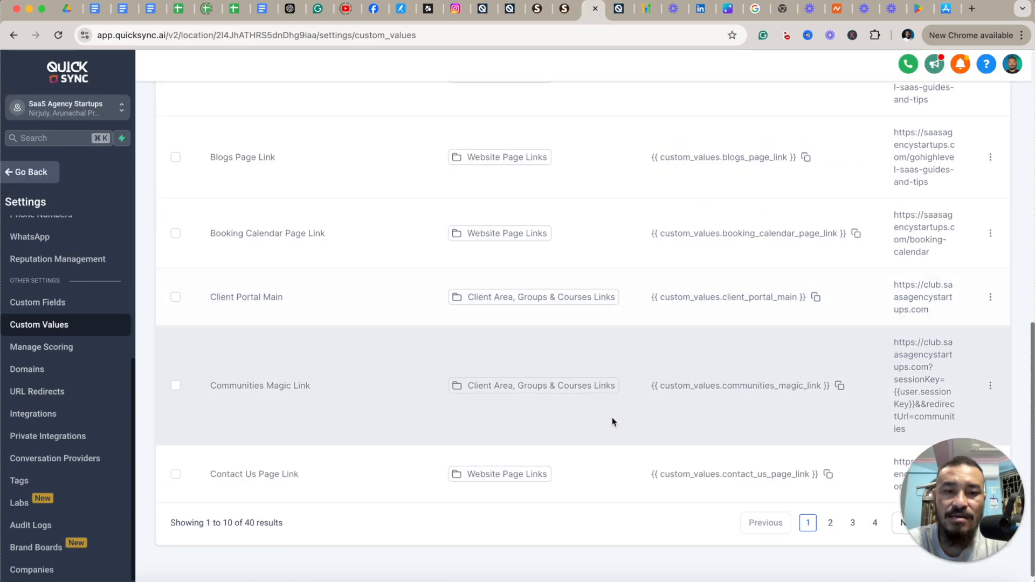
click(839, 386)
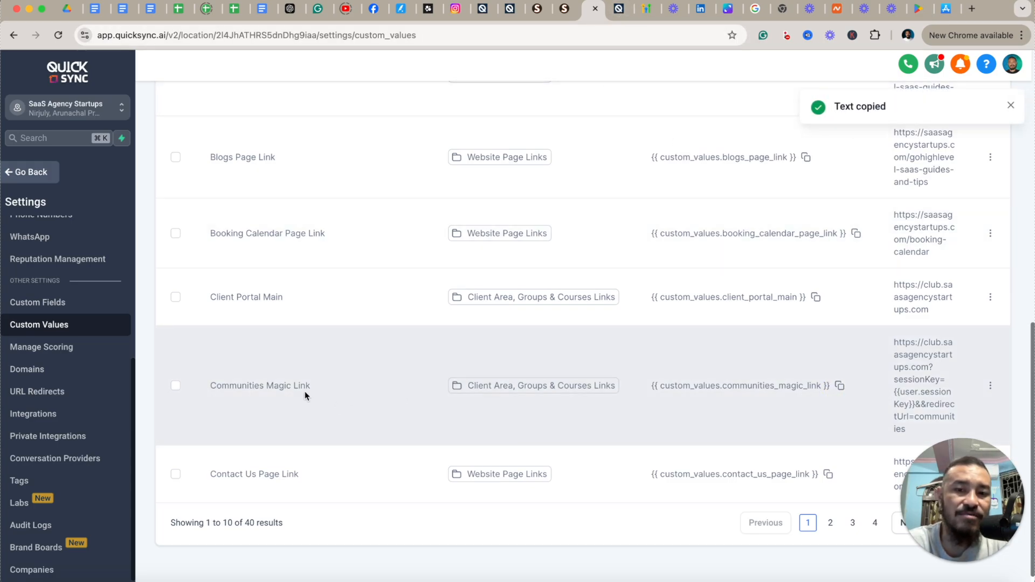
Step: Fill in a Combat Lab trigger link named GROUP URL with the link {{ custom_values.communities_magic_link }}, and discard it
click(620, 10)
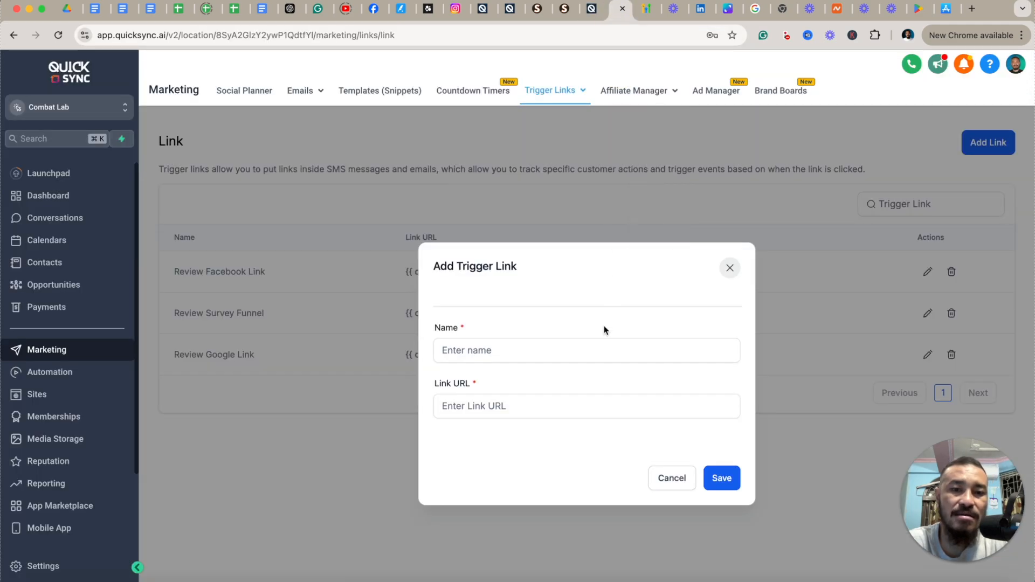
click(475, 353)
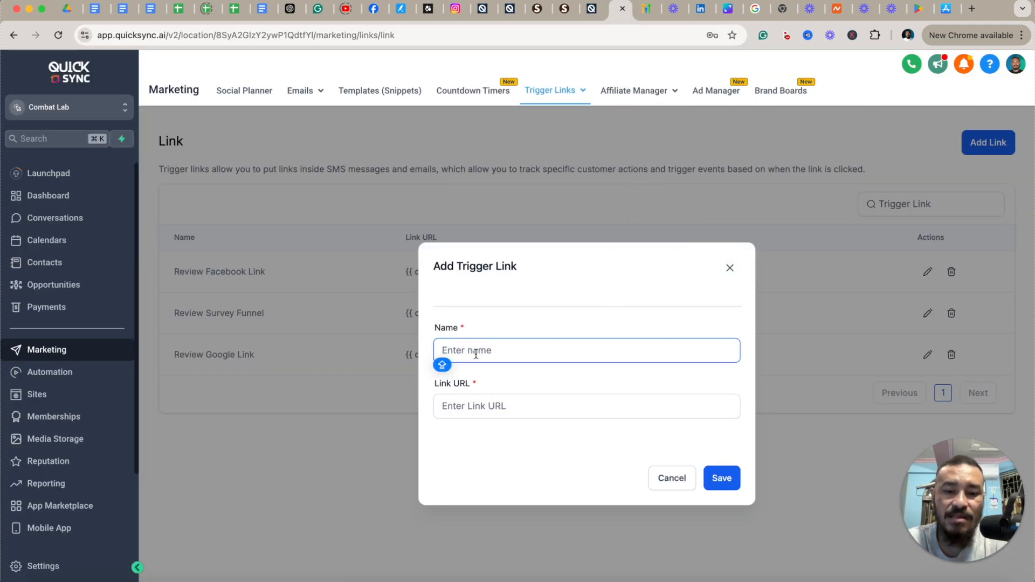
text(GROUP URL)
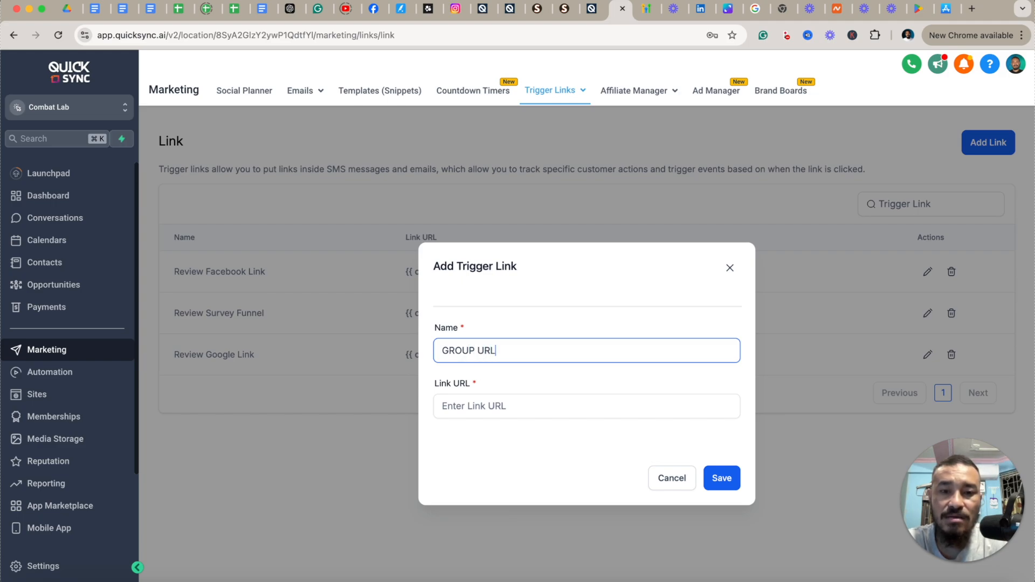
click(461, 406)
key(super+v)
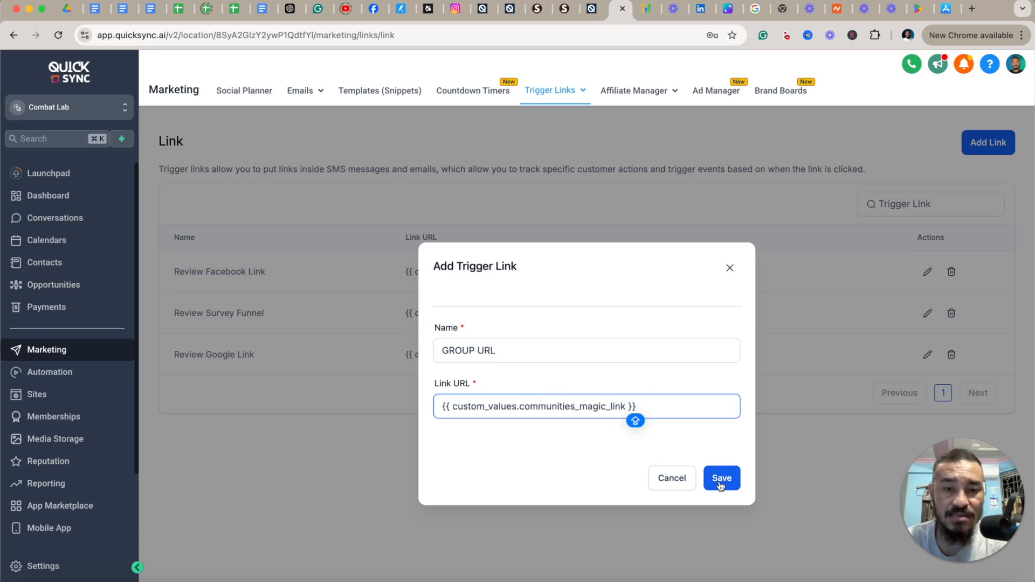
click(730, 268)
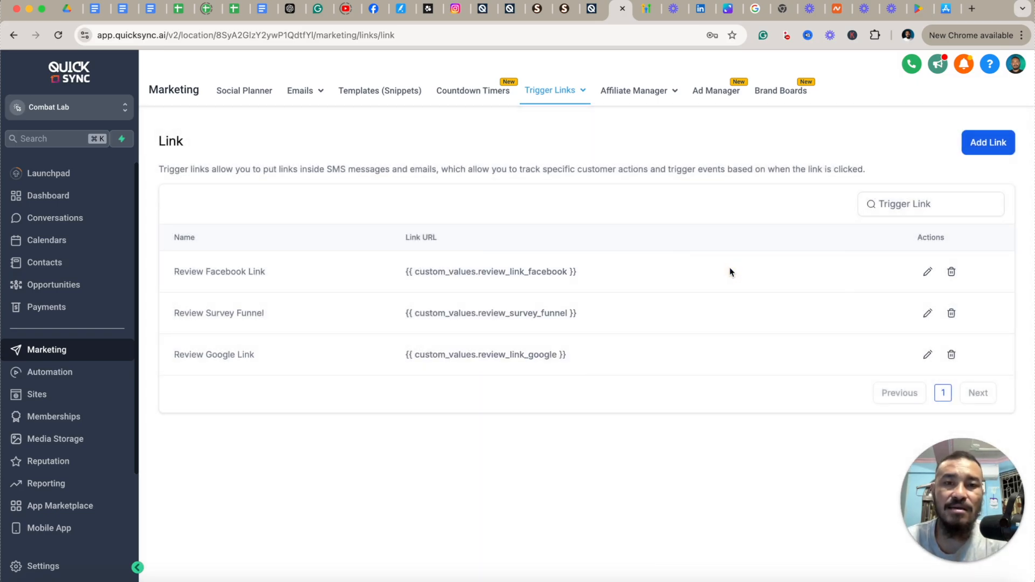
Step: Open the Quick SaaS Launch Login email template in the Quick SaaS Launch folder and review its download links, course button and fallback link
click(509, 8)
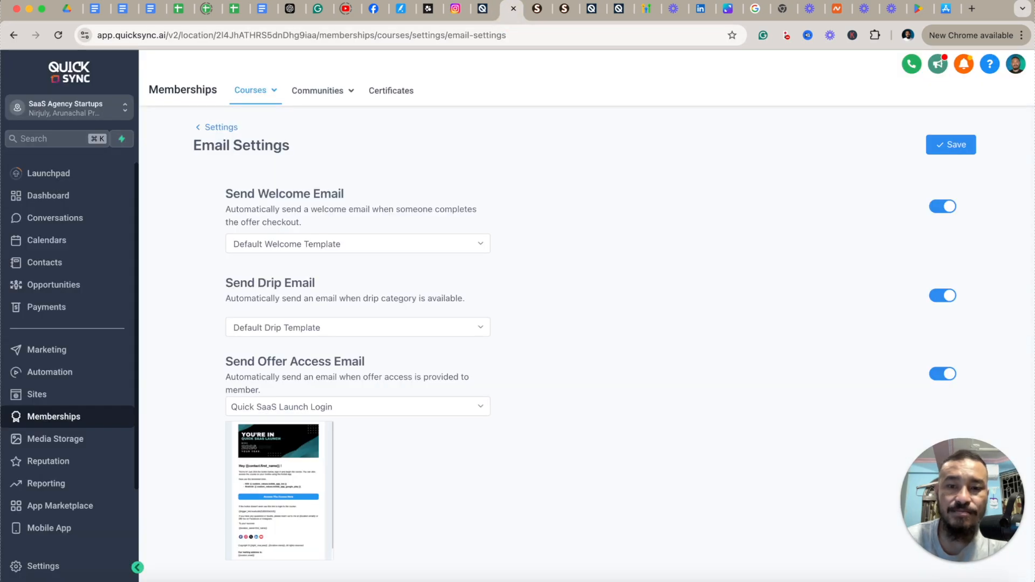
click(483, 8)
click(591, 7)
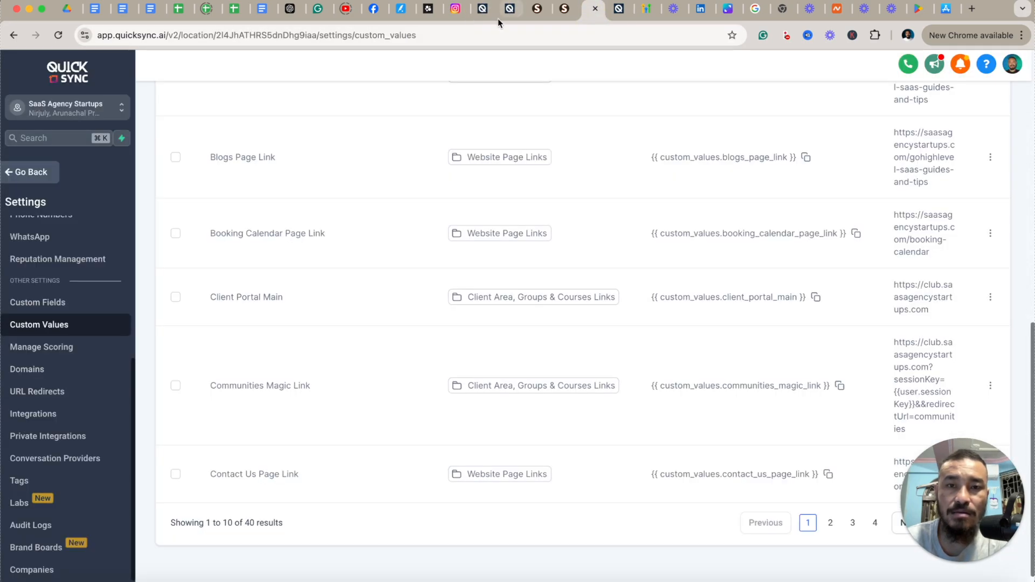
click(483, 7)
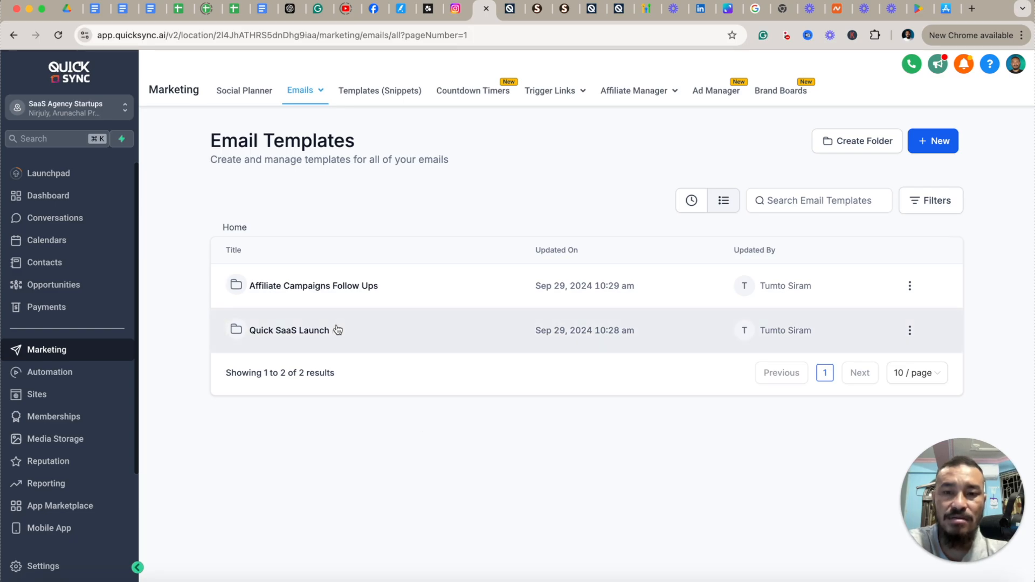
click(311, 332)
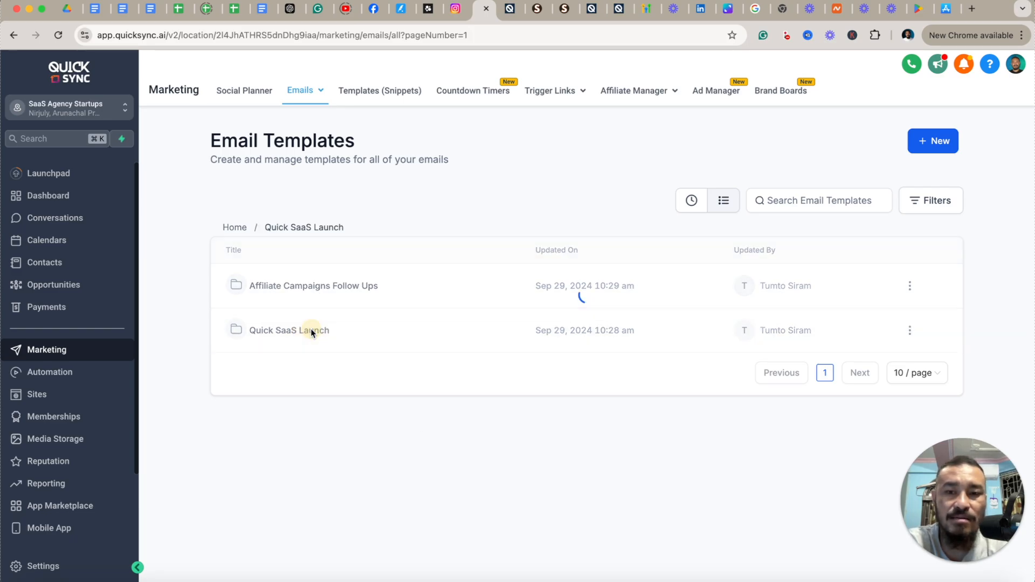
click(324, 290)
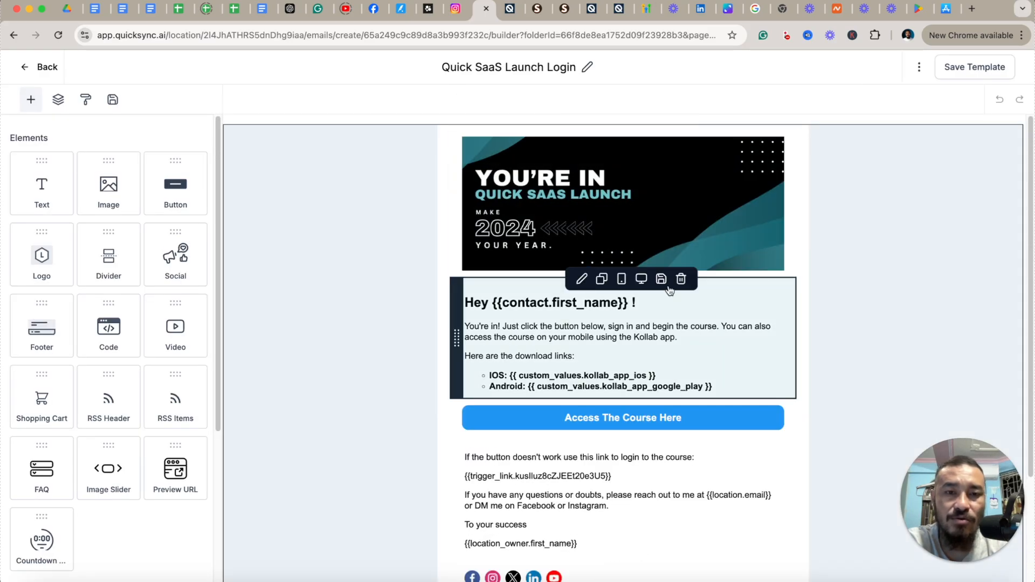
scroll(699, 362, down, 2)
scroll(696, 345, up, 2)
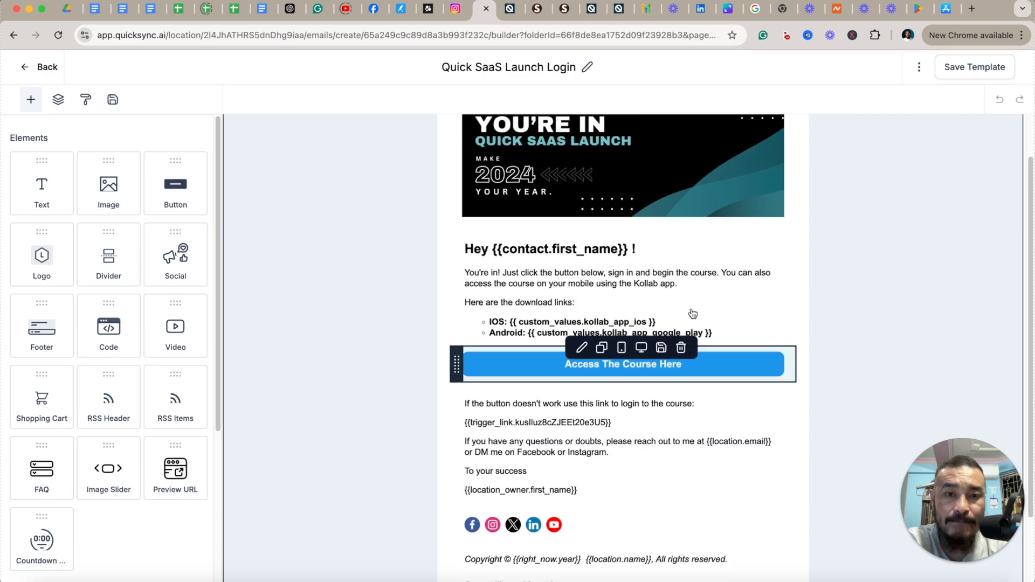
click(645, 259)
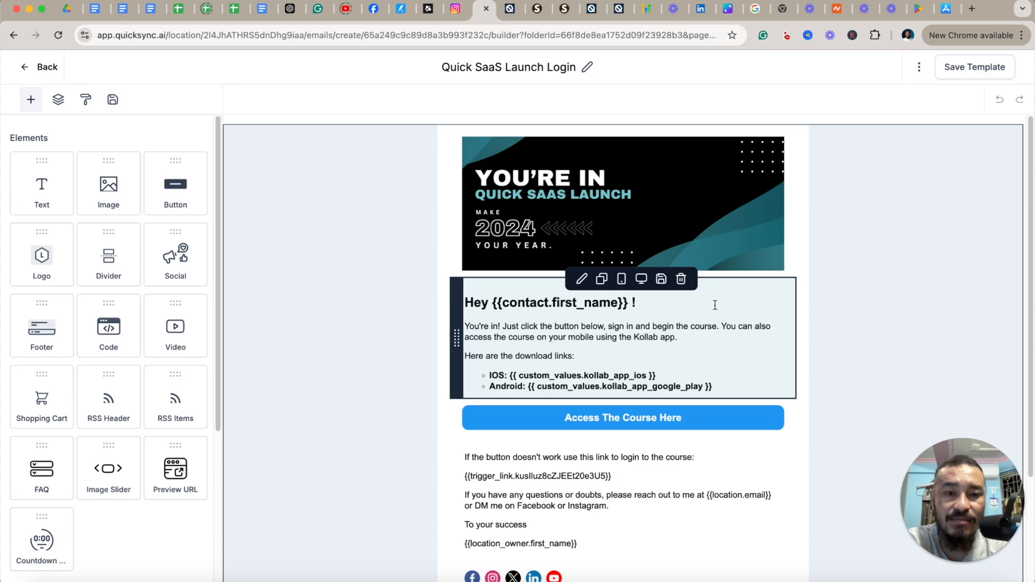
scroll(715, 305, down, 3)
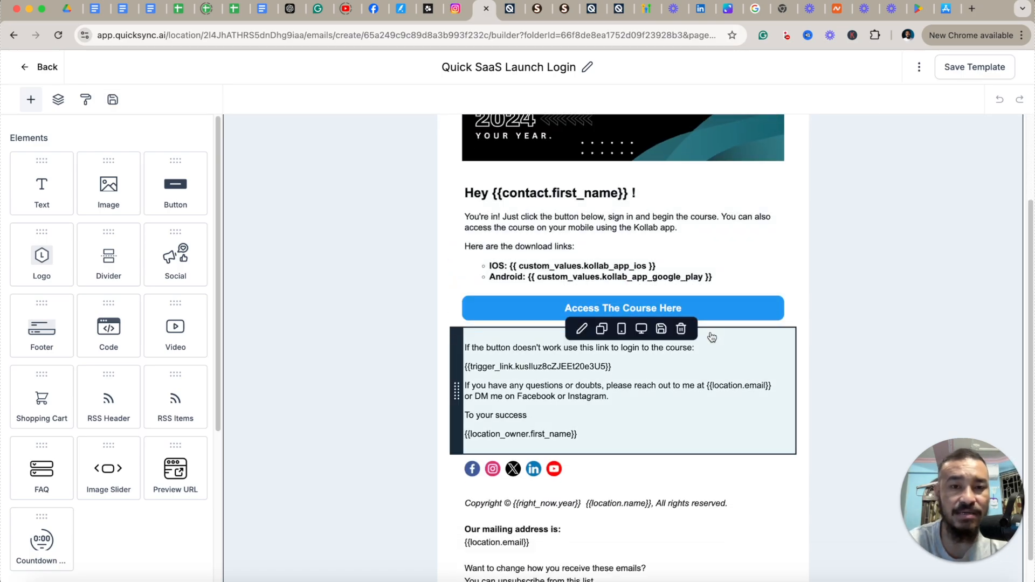
scroll(711, 337, up, 3)
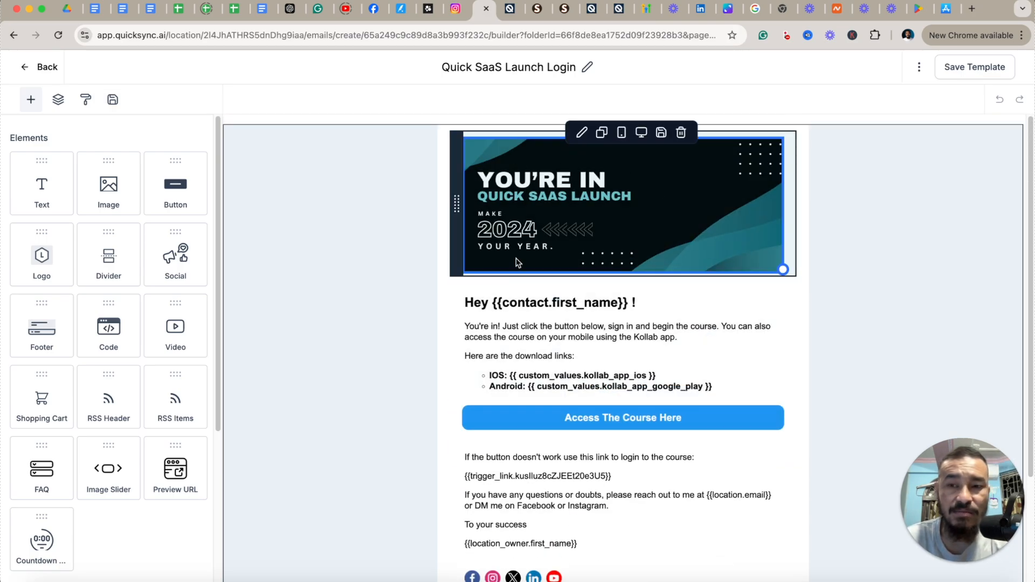
scroll(680, 370, down, 1)
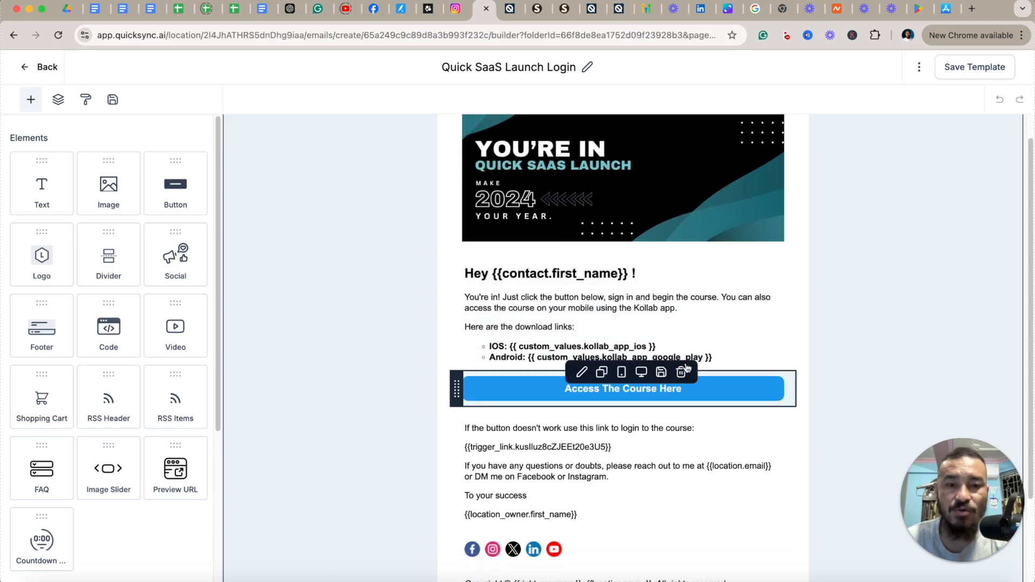
Step: Show the Kollab by Lead Connector page on Google Play and the home page of the SaaS Agency Startups community
click(619, 9)
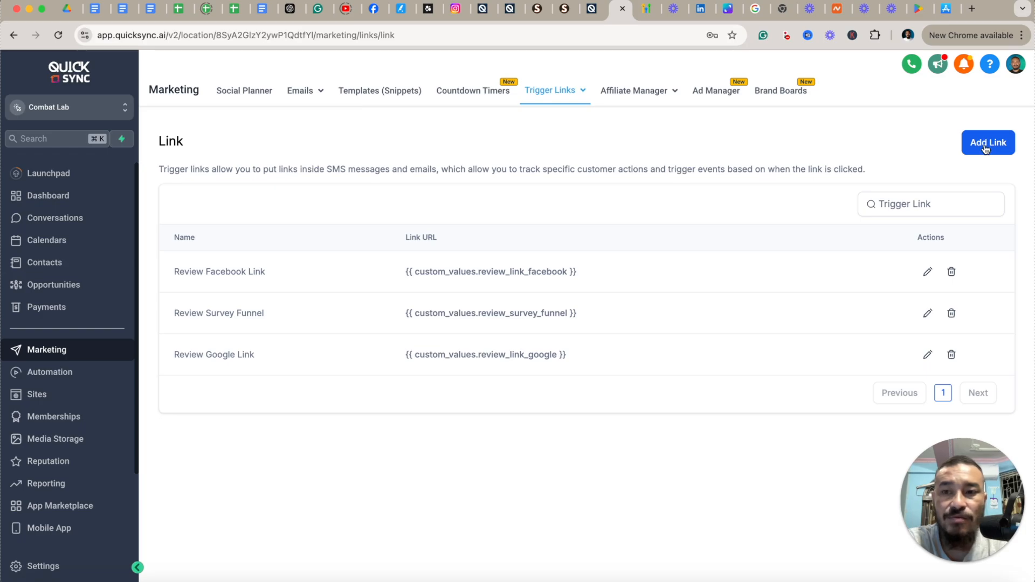
key(ctrl+shift+Tab)
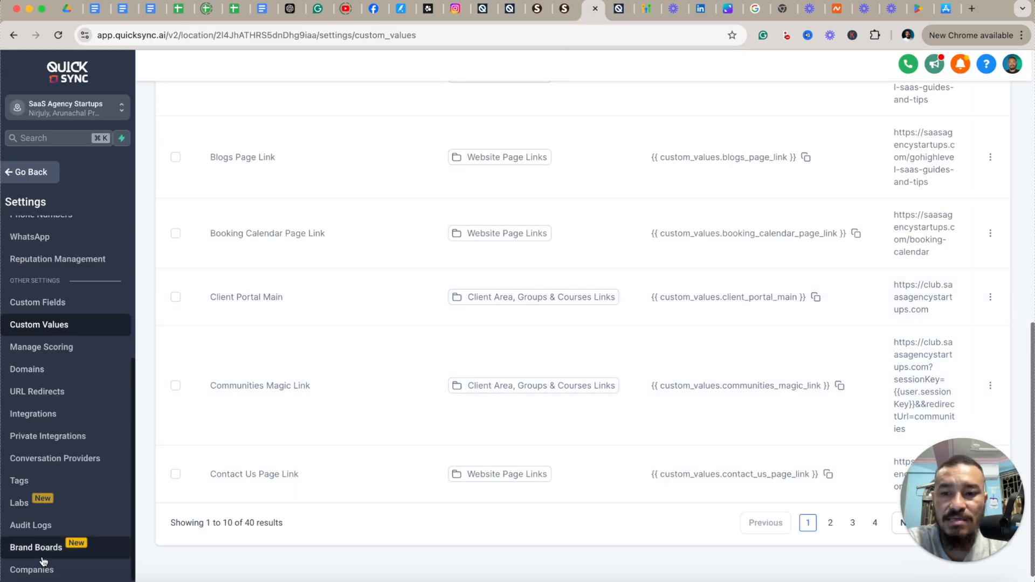
scroll(661, 316, up, 5)
click(923, 11)
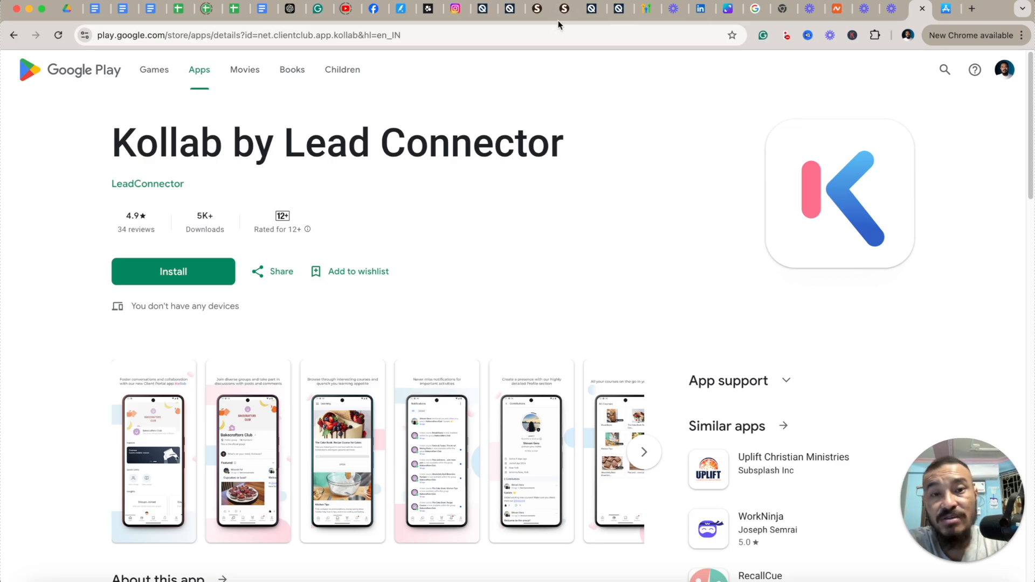
click(541, 16)
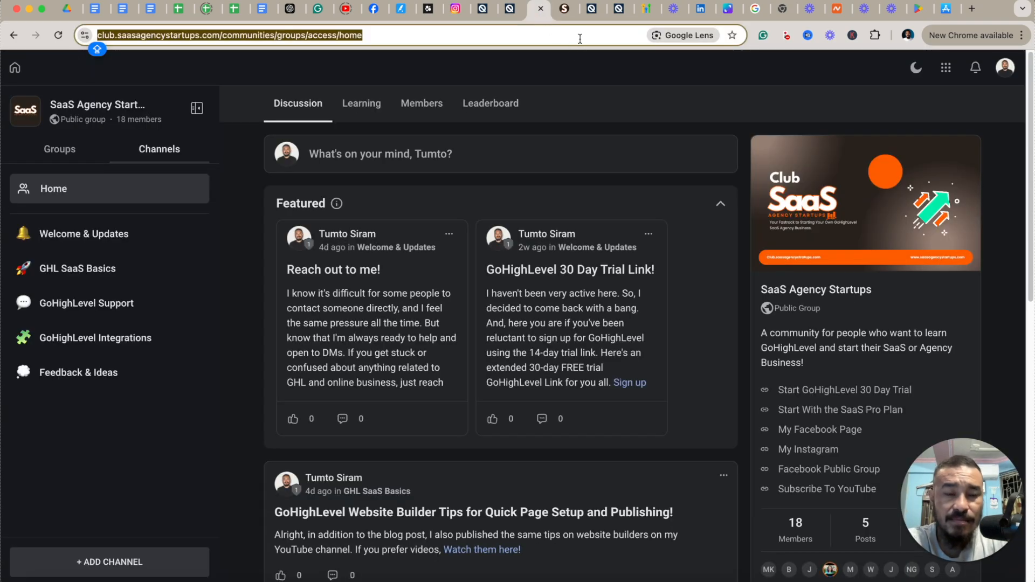
Step: Return to the Quick SaaS Launch Login template, select URL as the Access The Course Here button's action, save the template and close it
click(506, 14)
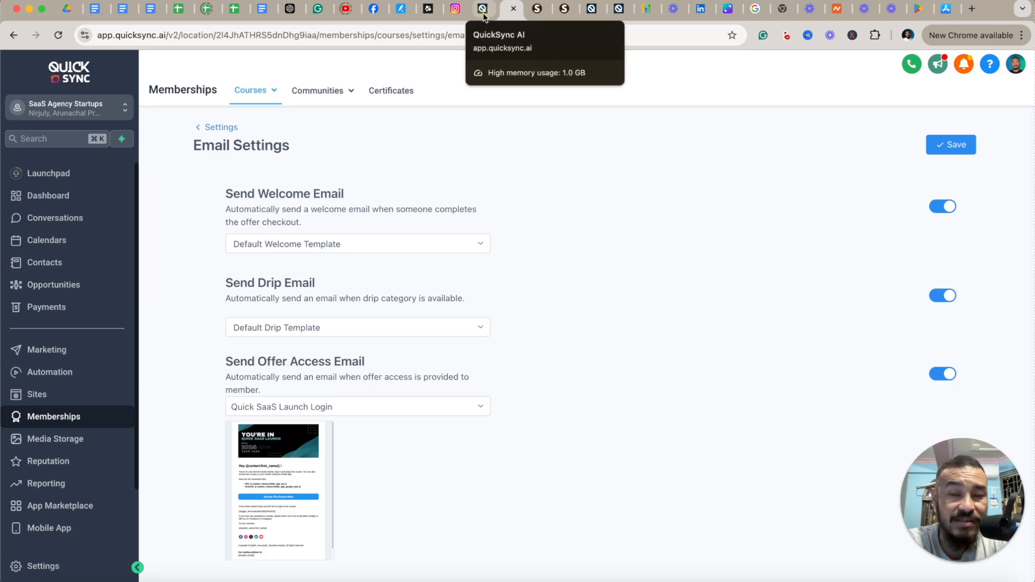
click(484, 14)
scroll(755, 302, down, 3)
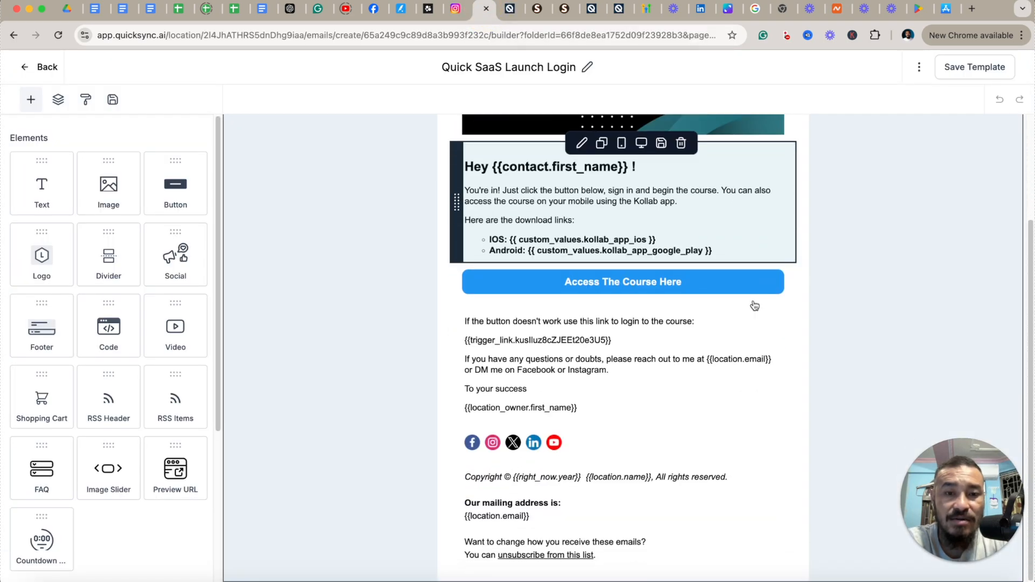
scroll(738, 320, up, 2)
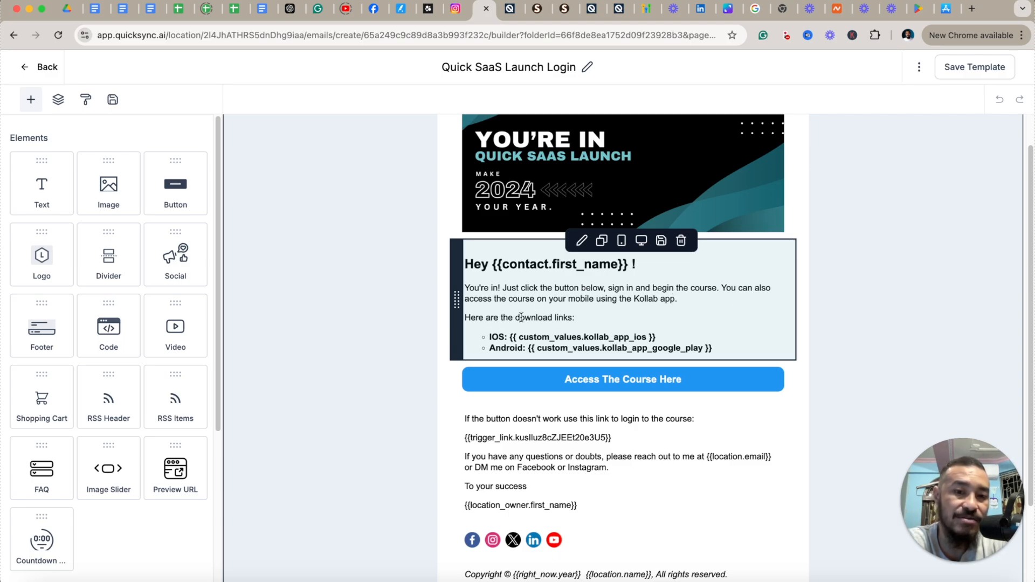
click(729, 385)
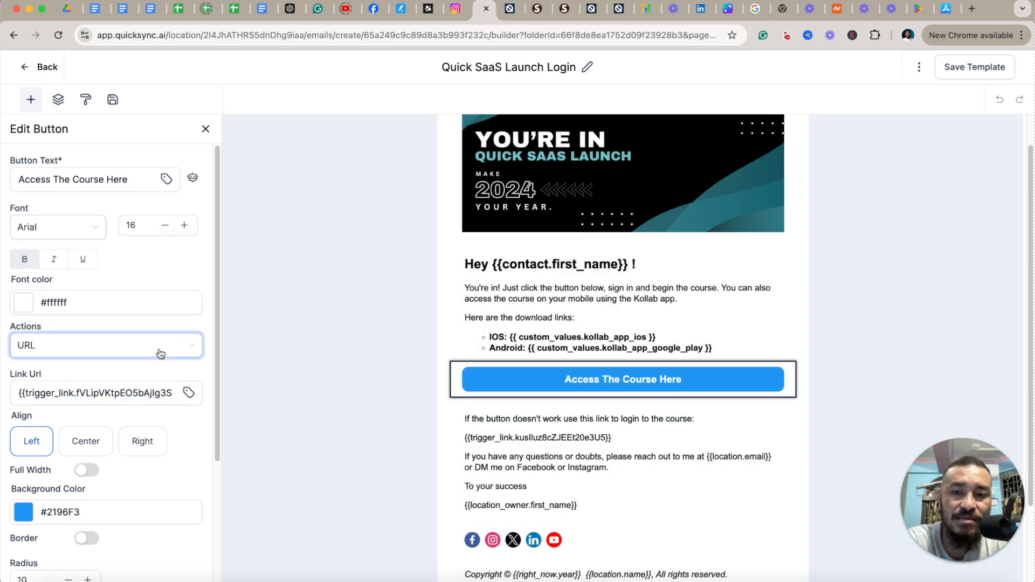
click(162, 349)
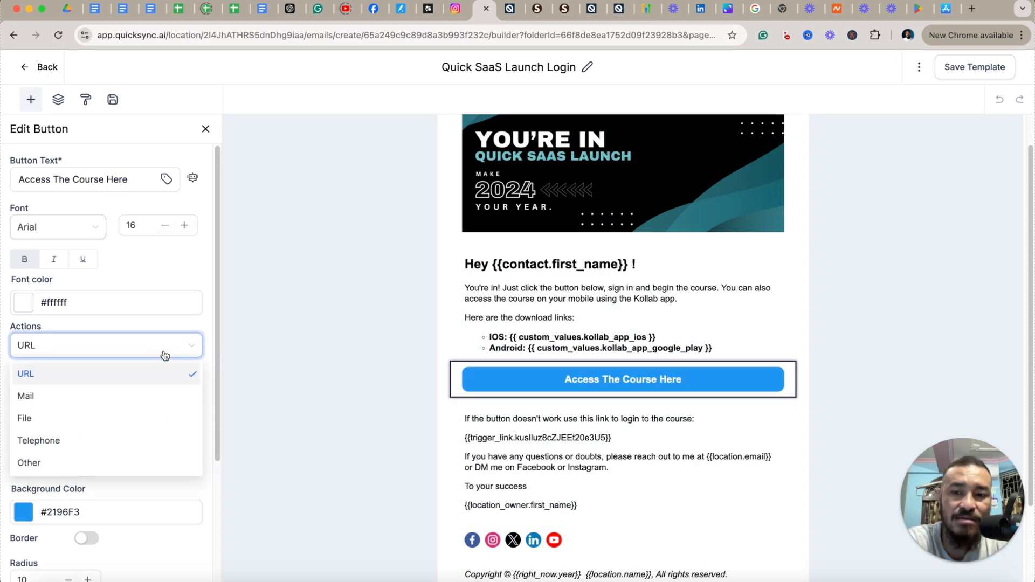
click(128, 382)
click(183, 393)
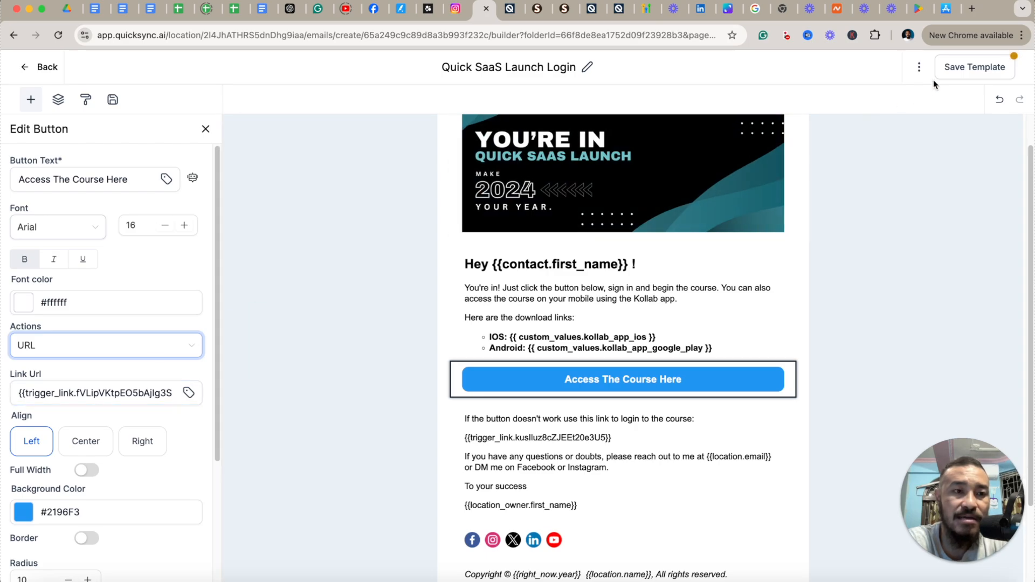
click(964, 70)
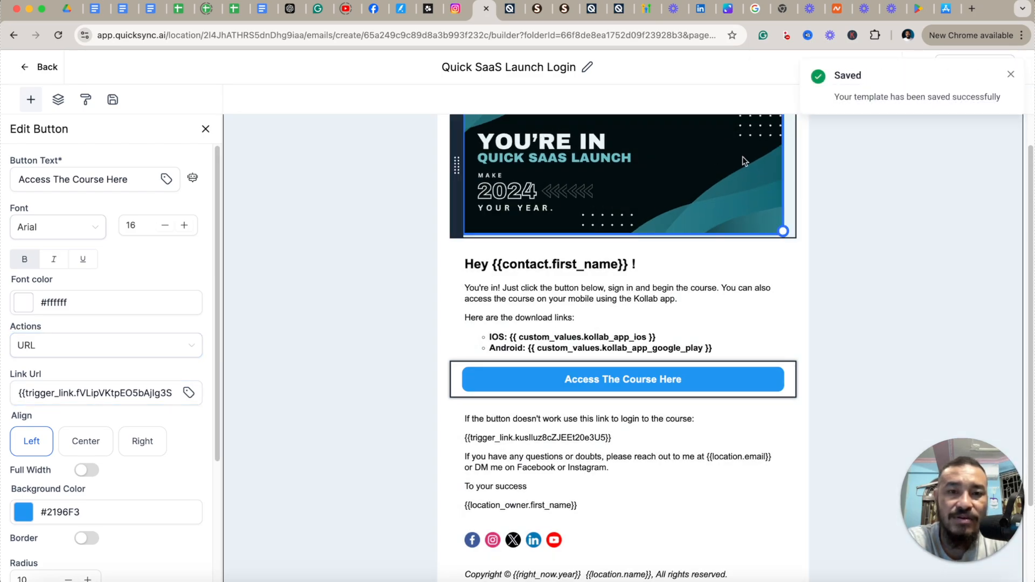
click(43, 67)
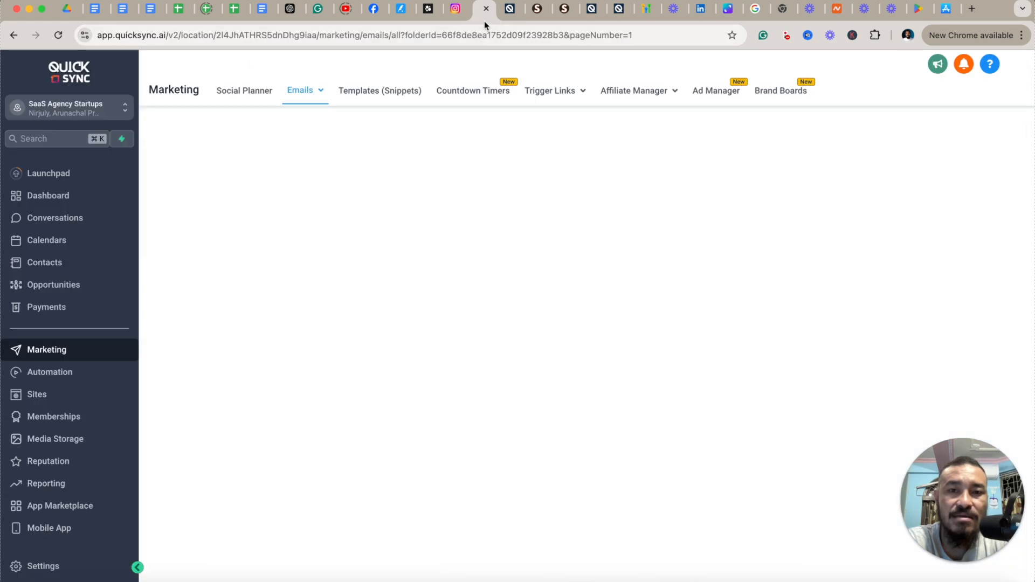
Step: Check the template chosen for Send Offer Access Email in the courses email settings, and revisit the custom values list
click(510, 10)
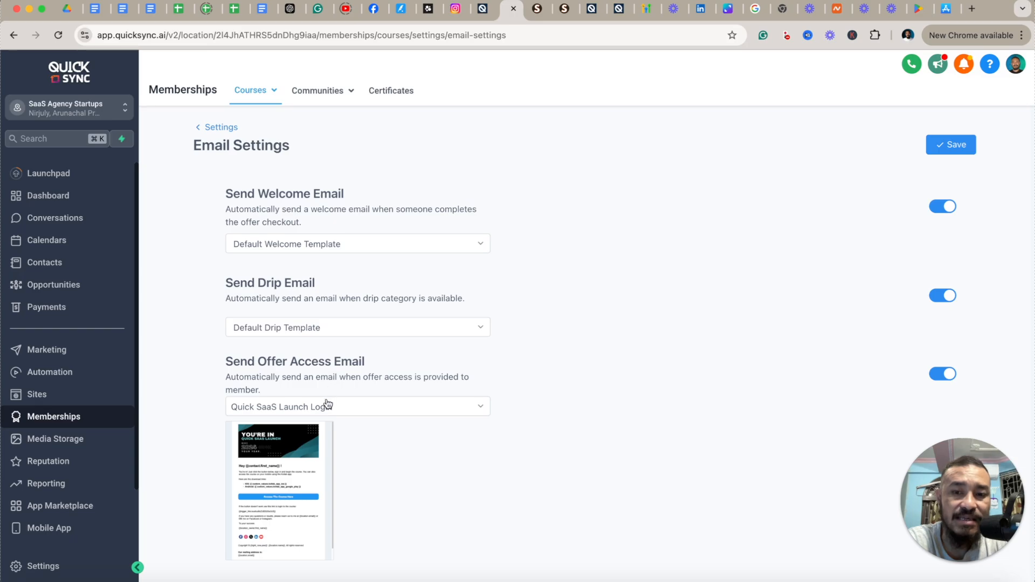
mouse_move(305, 454)
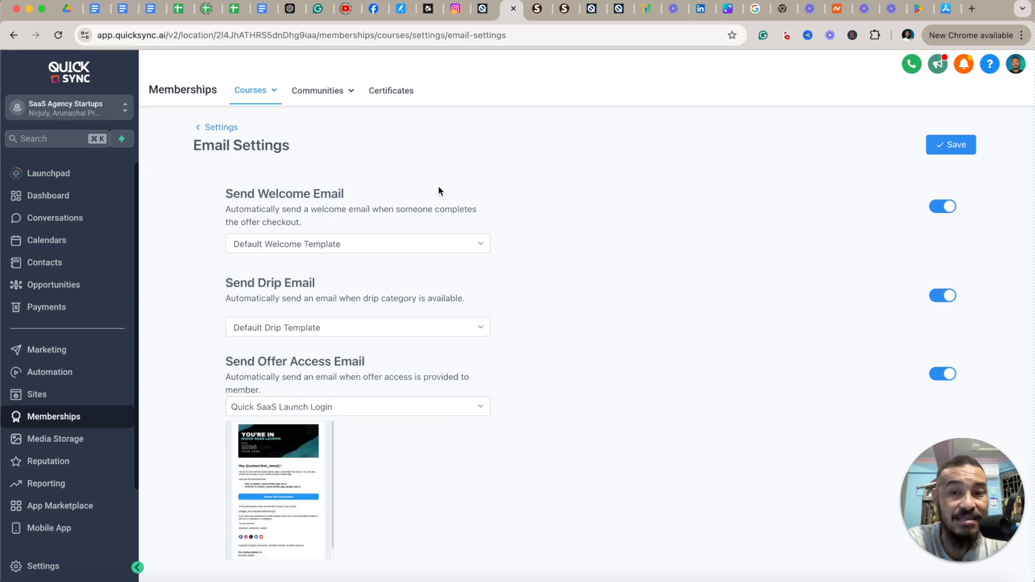
click(598, 10)
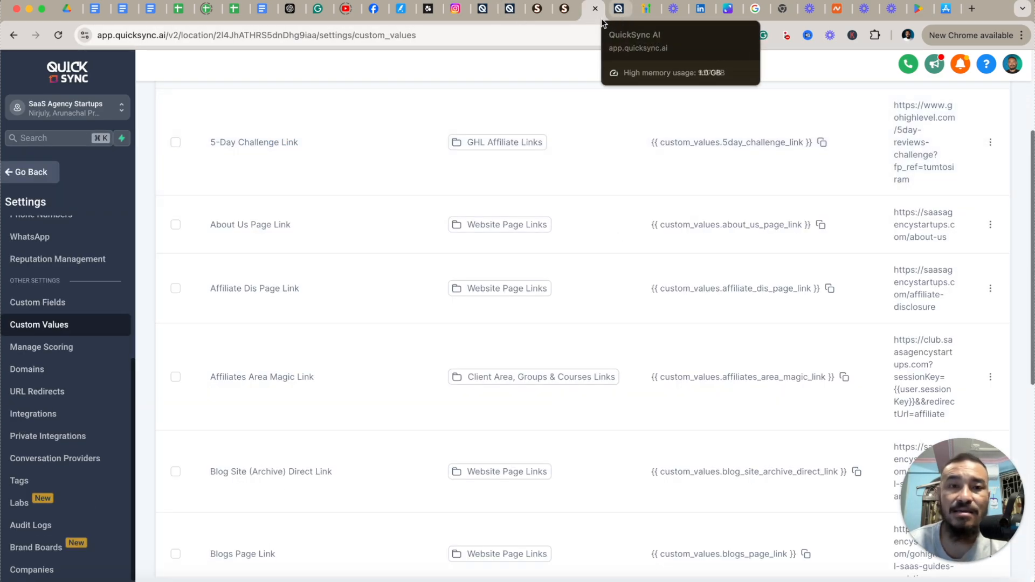
Step: Switch to the Combat Lab account and open a blank product creation form under Payments
click(618, 10)
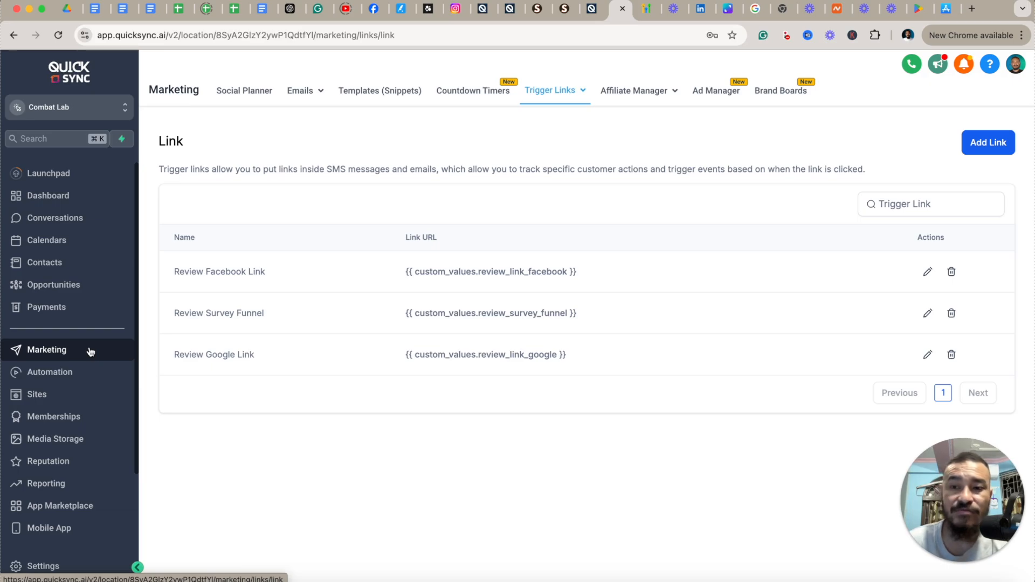
click(57, 312)
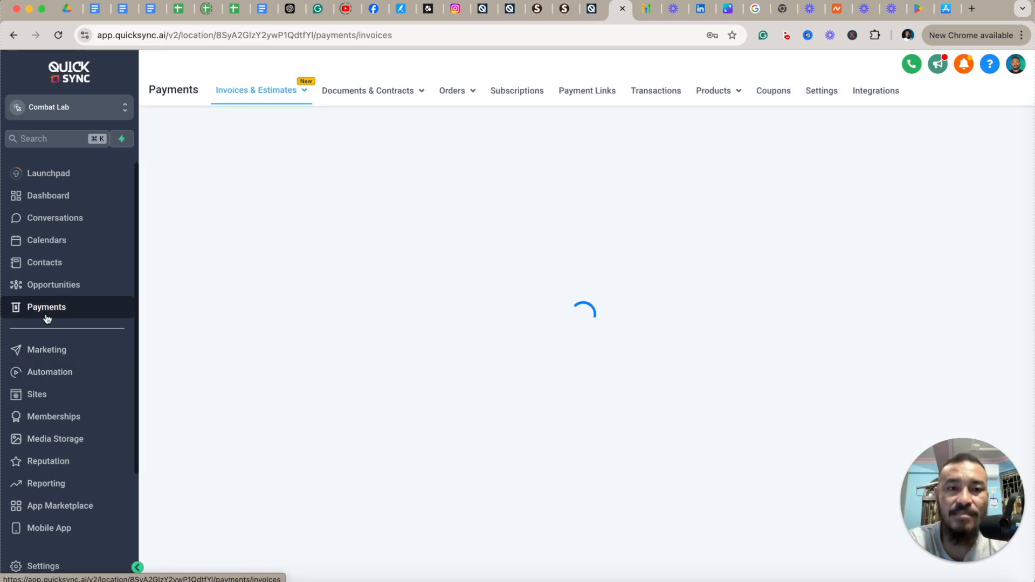
mouse_move(721, 96)
click(700, 123)
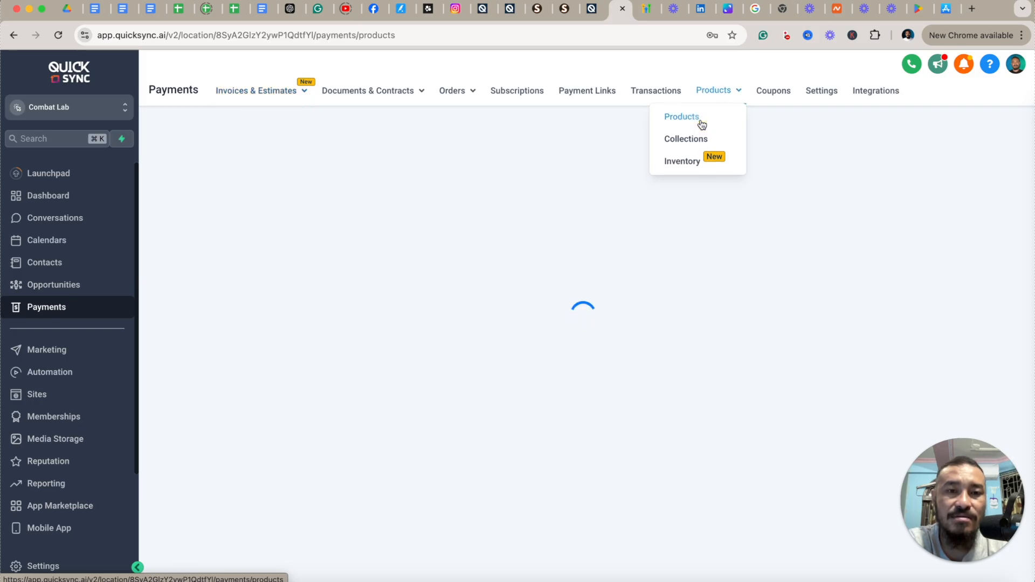
click(932, 139)
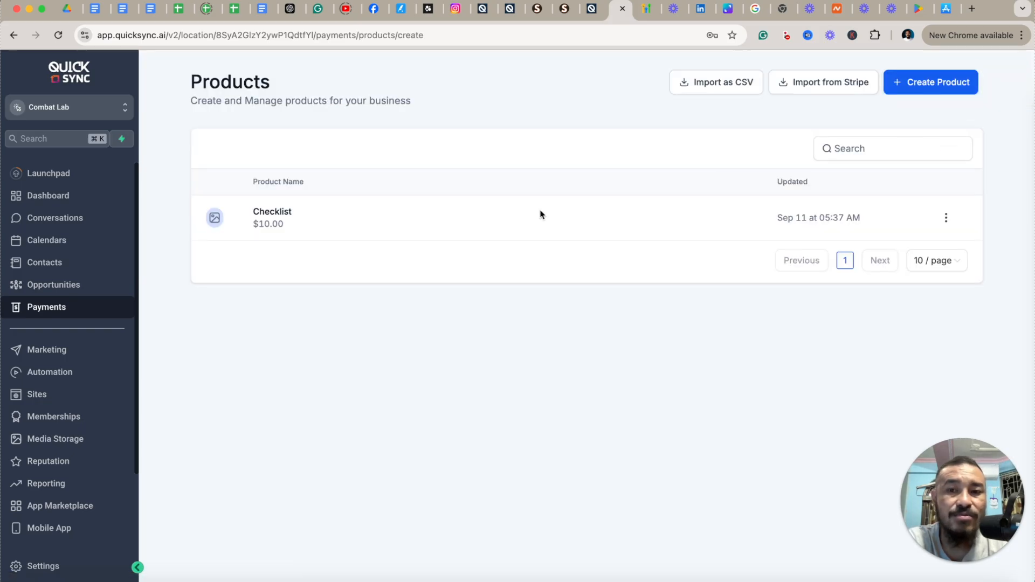
click(922, 82)
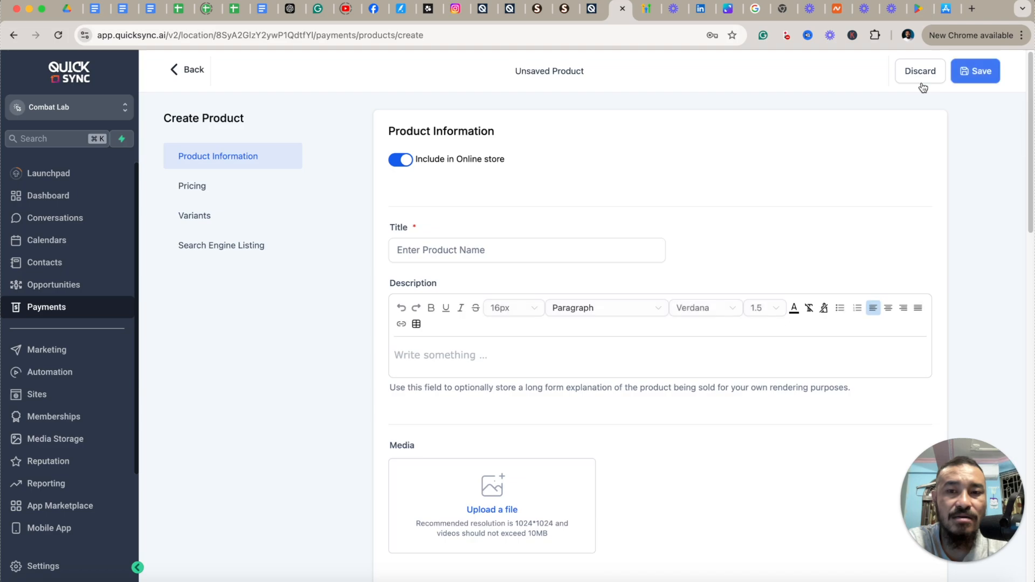
Step: Enter COURSE as the title of the new product, leaving the description empty
click(474, 248)
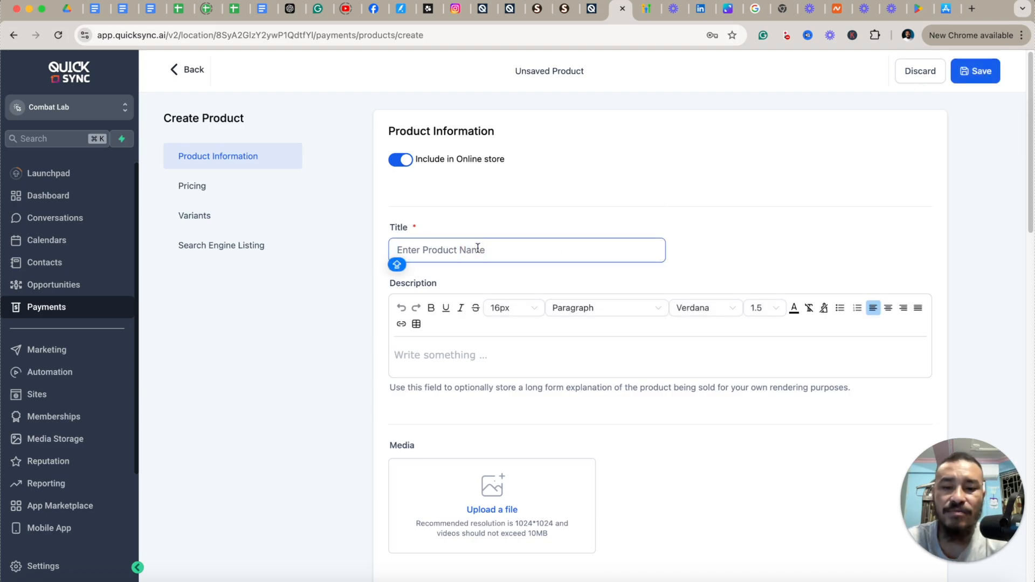
text(COURSE)
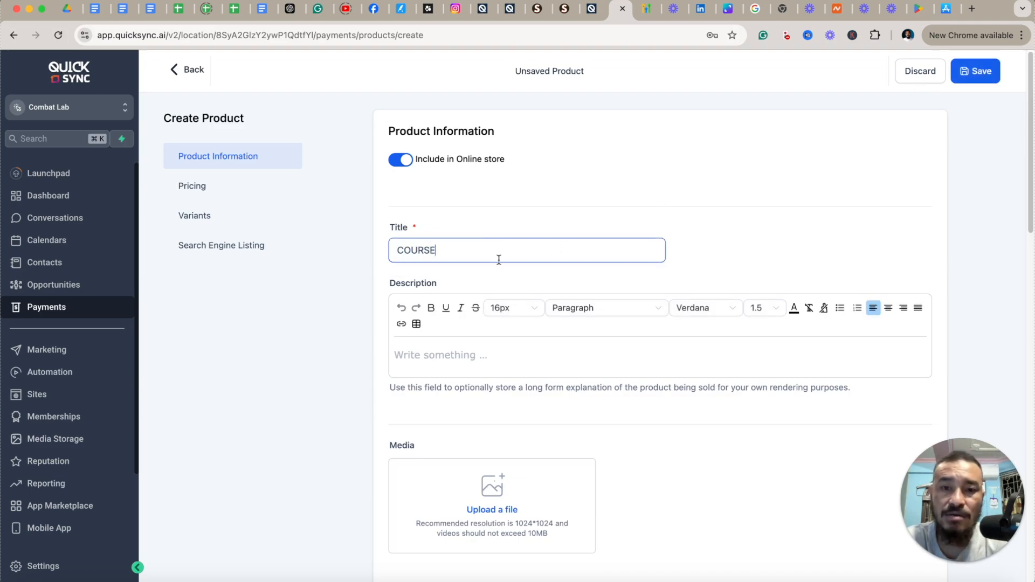
click(475, 355)
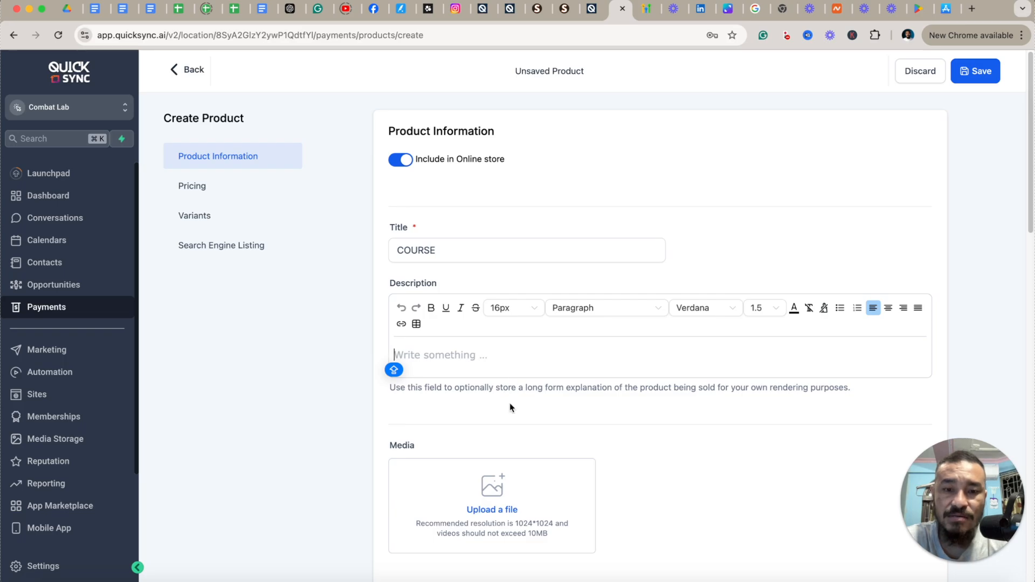
Step: Set the product's one-time price amount to 29 USD, with no collection or tax category selected
scroll(510, 408, down, 7)
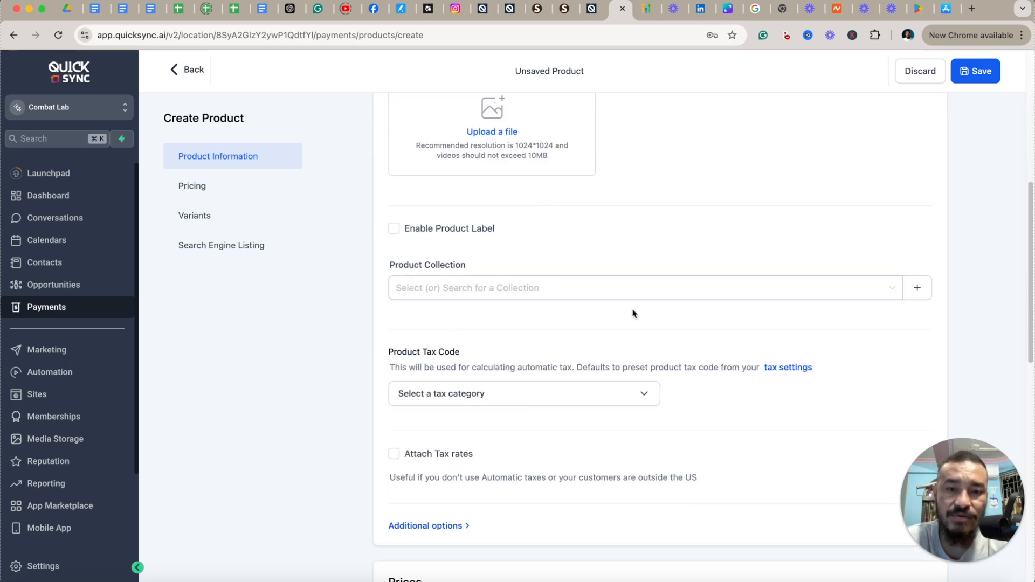
scroll(634, 314, down, 2)
click(546, 178)
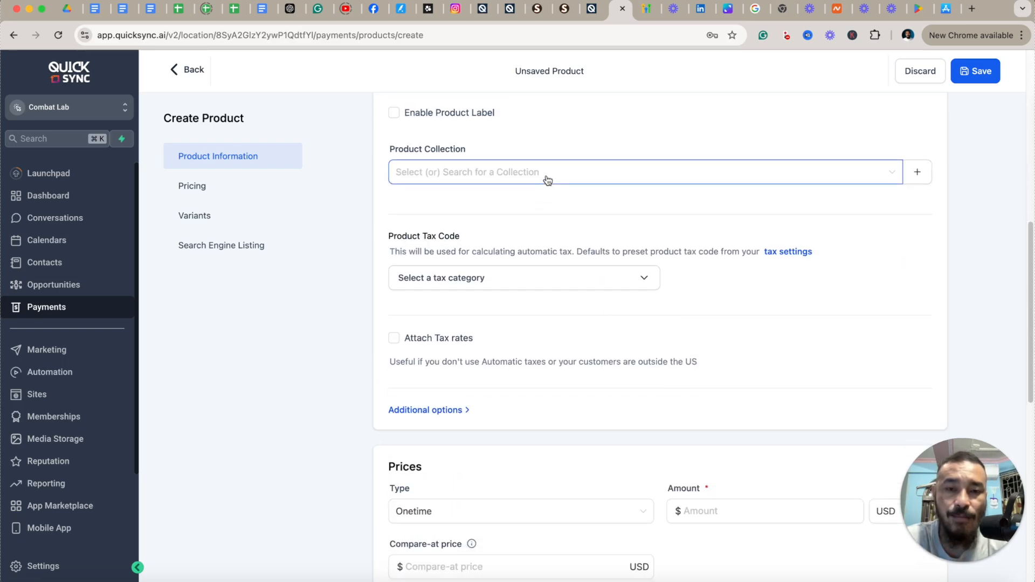
click(533, 231)
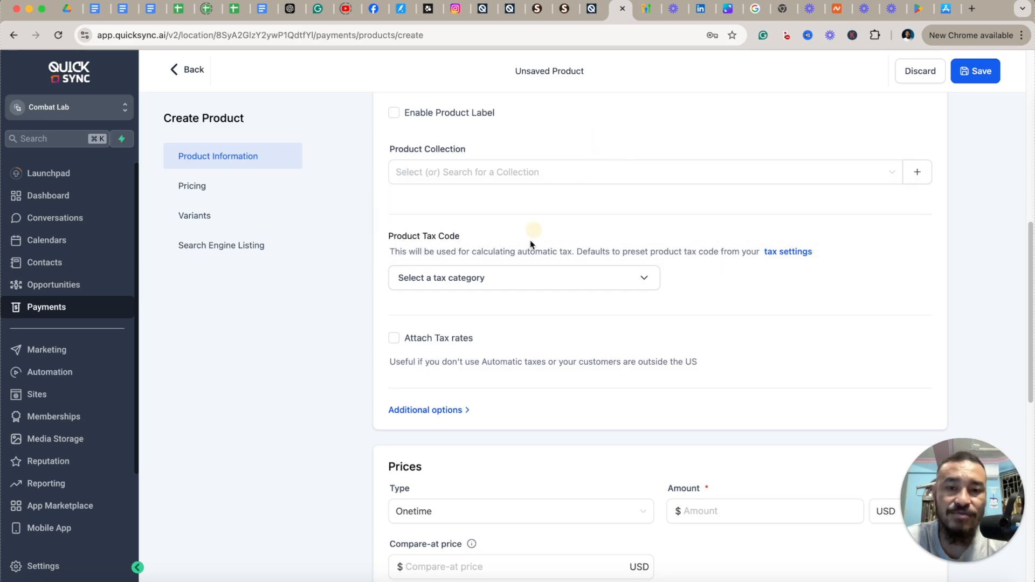
scroll(606, 375, down, 10)
scroll(695, 447, up, 8)
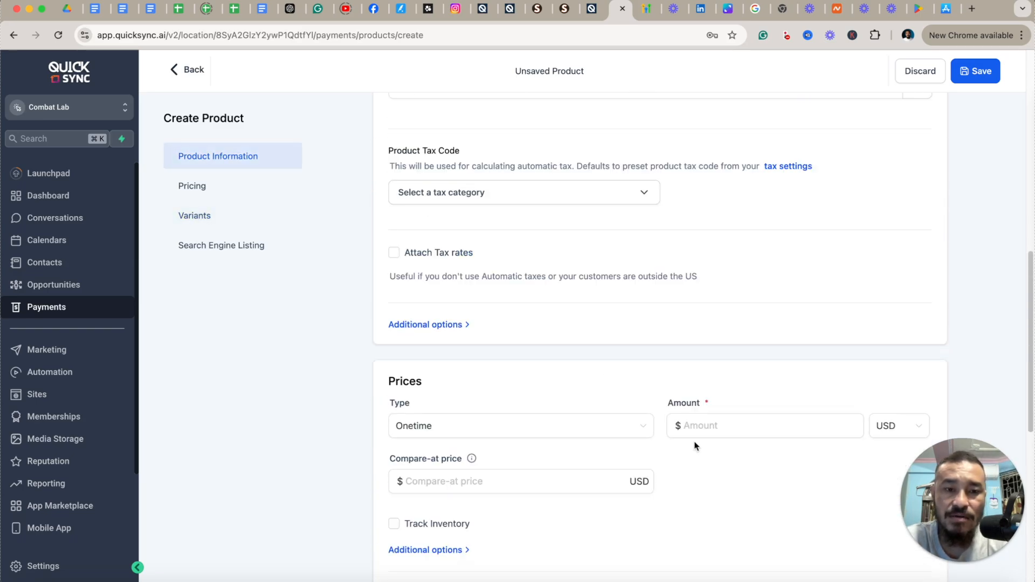
click(701, 426)
text(29)
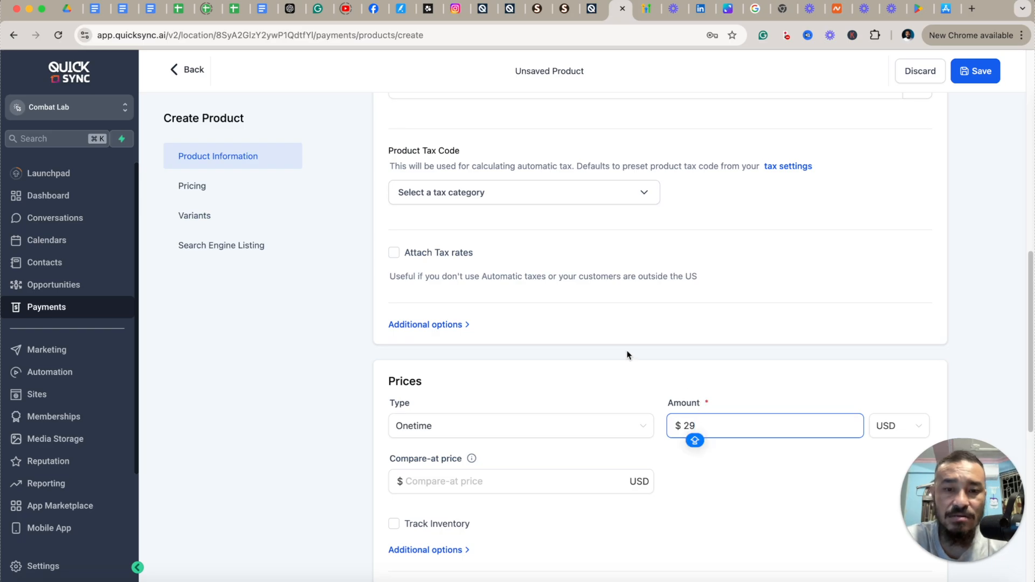
click(584, 373)
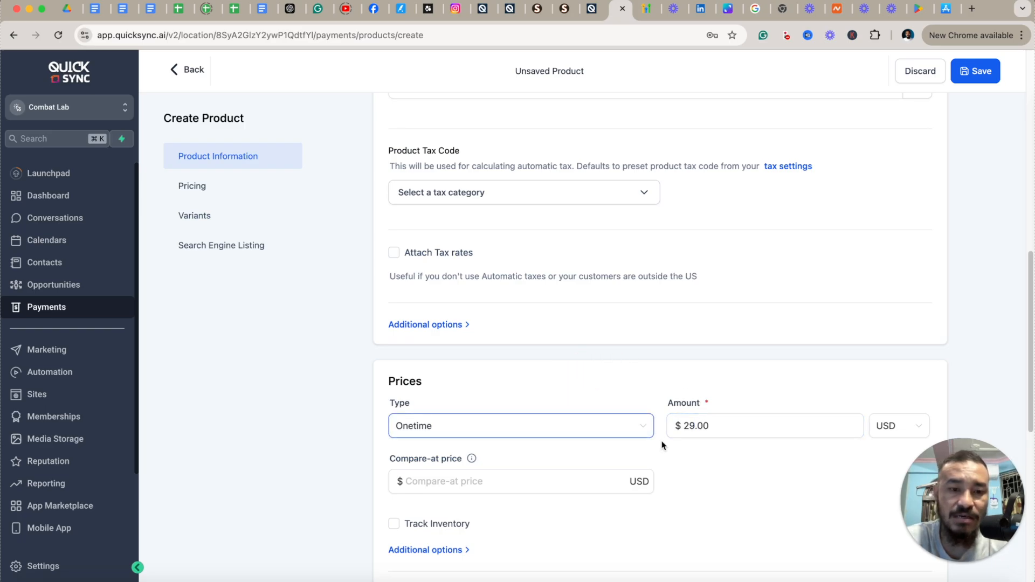
Step: Exclude the COURSE product from the online store, then save it and go back to the products list
scroll(725, 458, down, 1)
scroll(725, 455, down, 10)
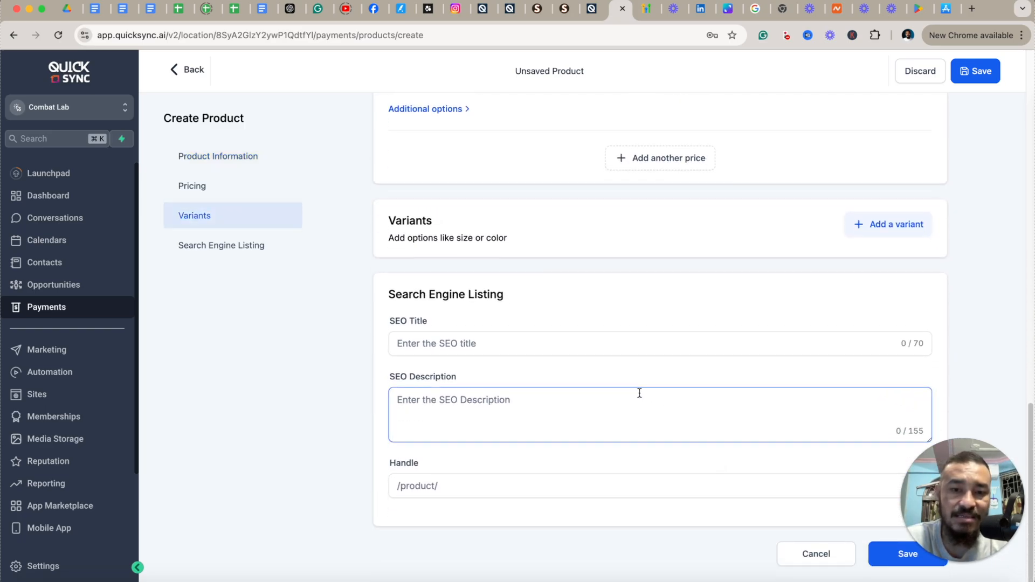
click(484, 340)
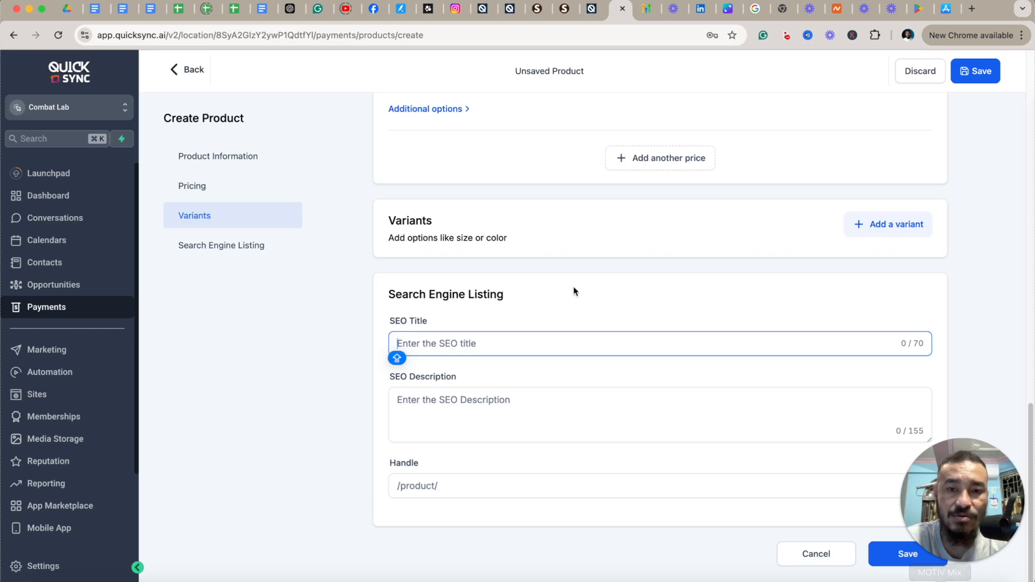
scroll(574, 291, up, 15)
click(404, 162)
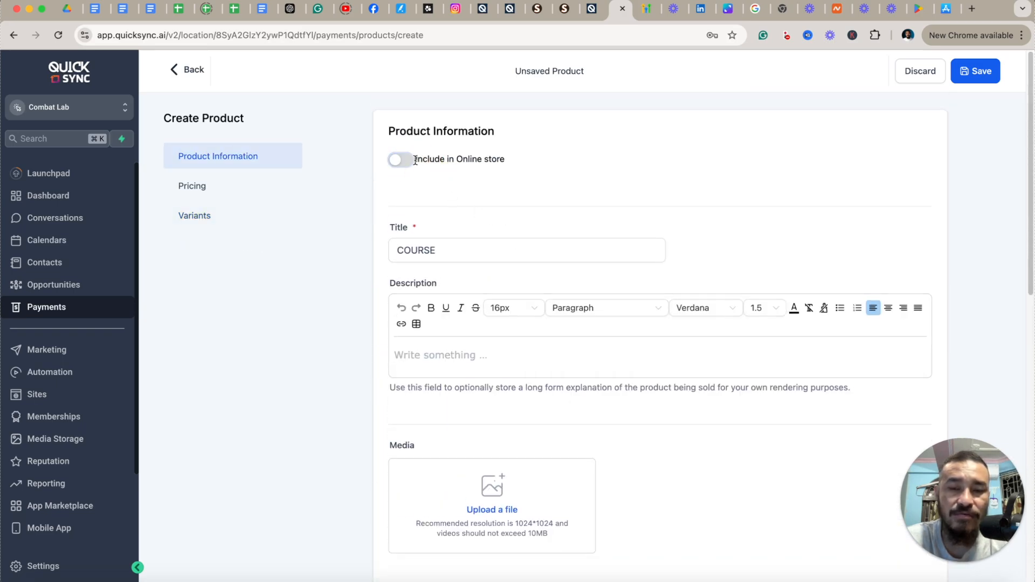
scroll(690, 420, down, 10)
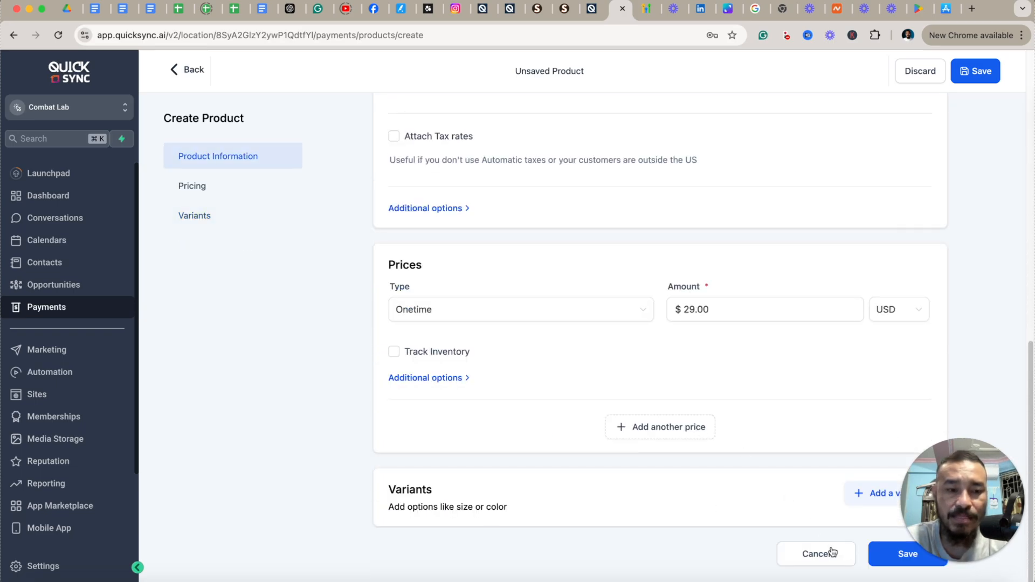
click(884, 558)
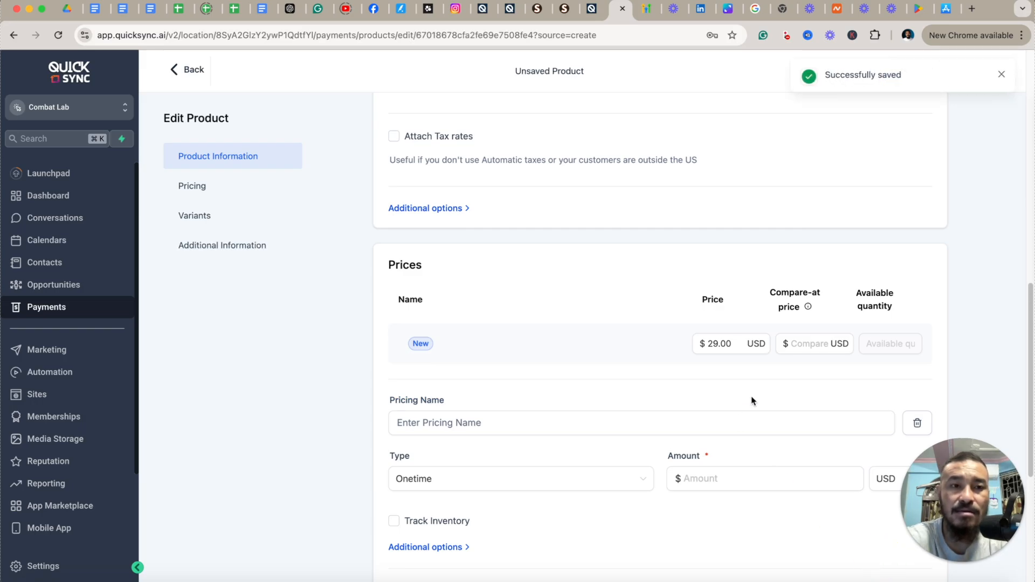
click(195, 75)
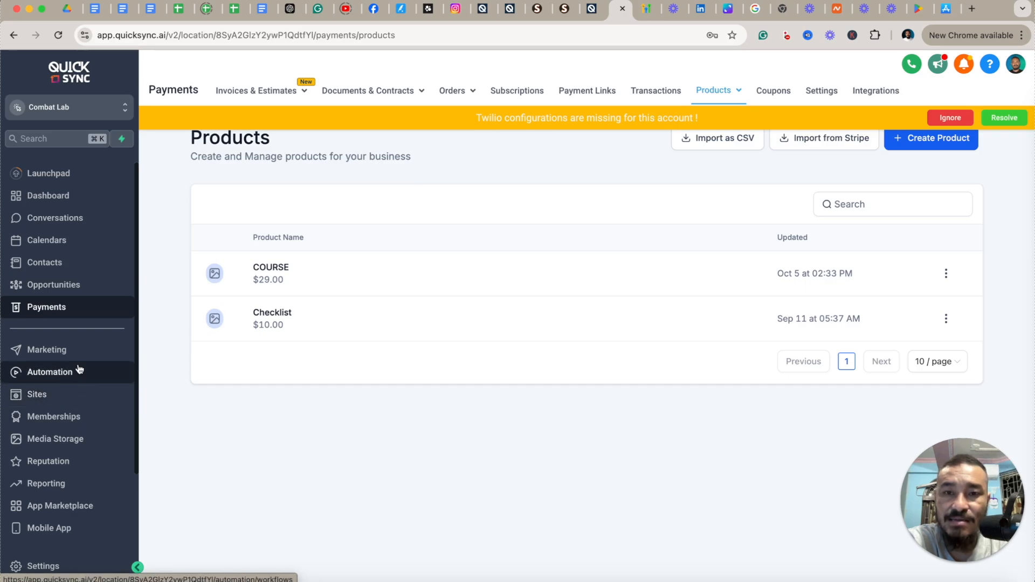
Step: Create a new funnel under Sites from the Strategic Coaching template
click(84, 396)
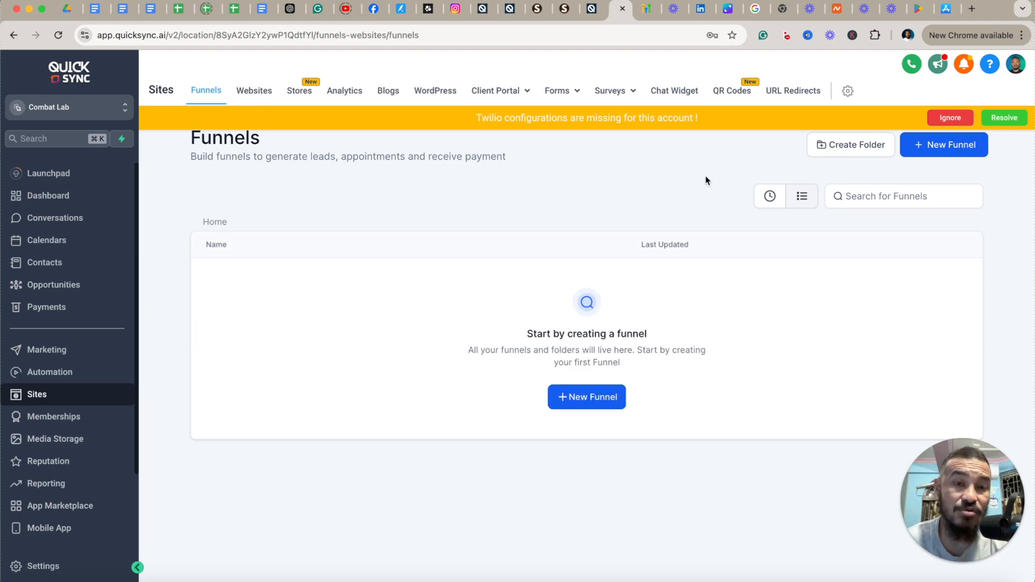
click(949, 118)
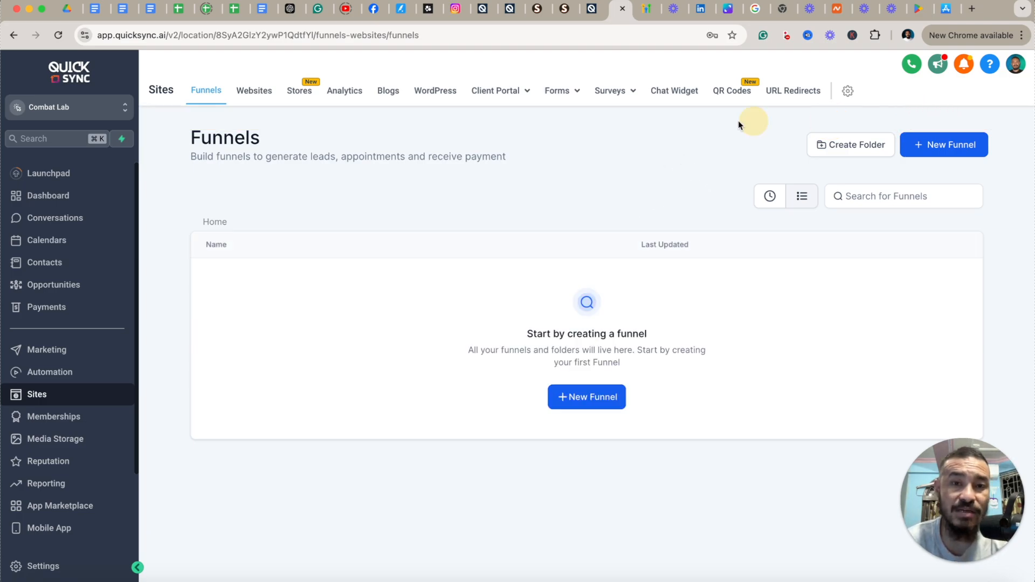
click(601, 396)
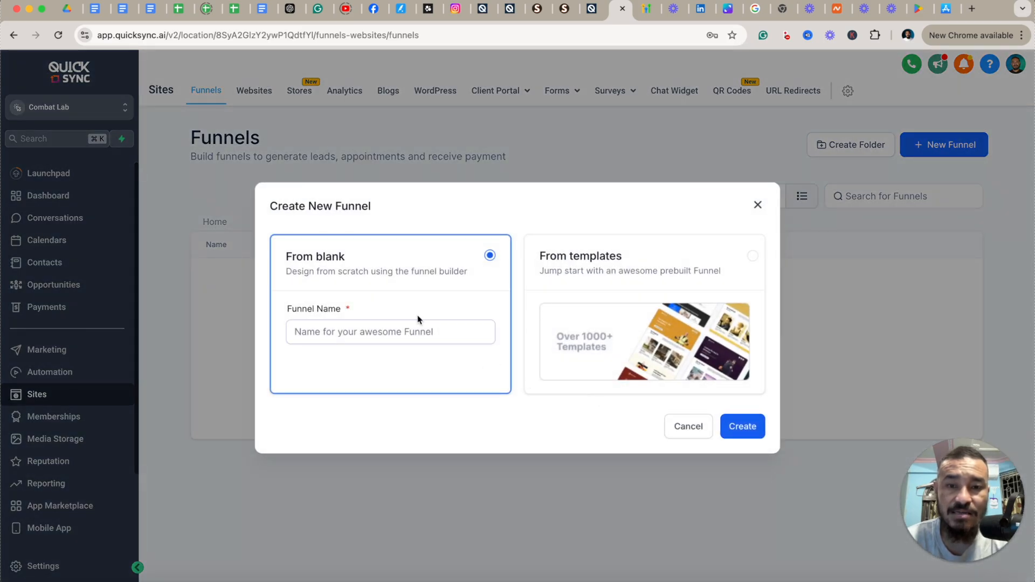
click(729, 298)
click(742, 428)
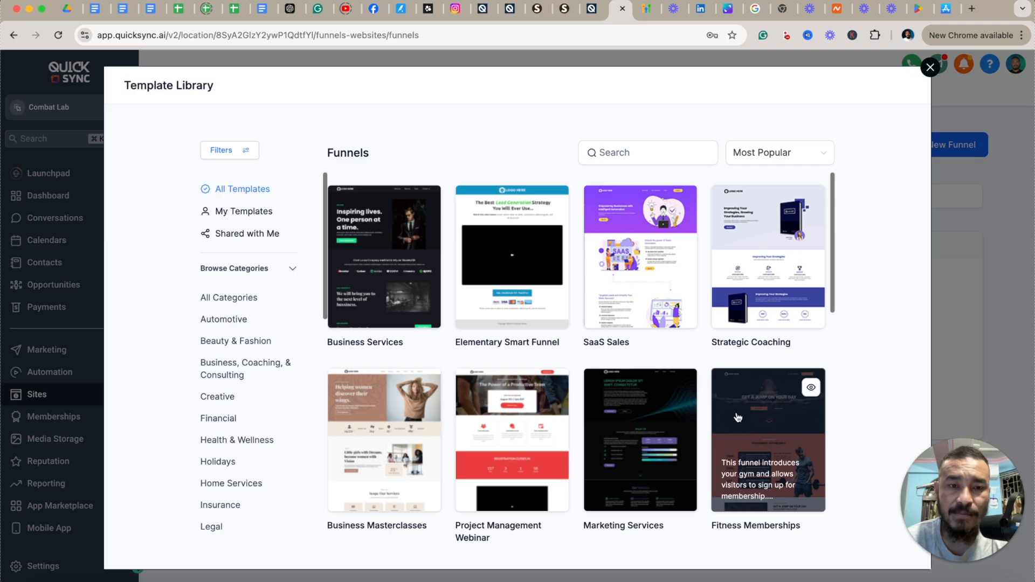
click(755, 250)
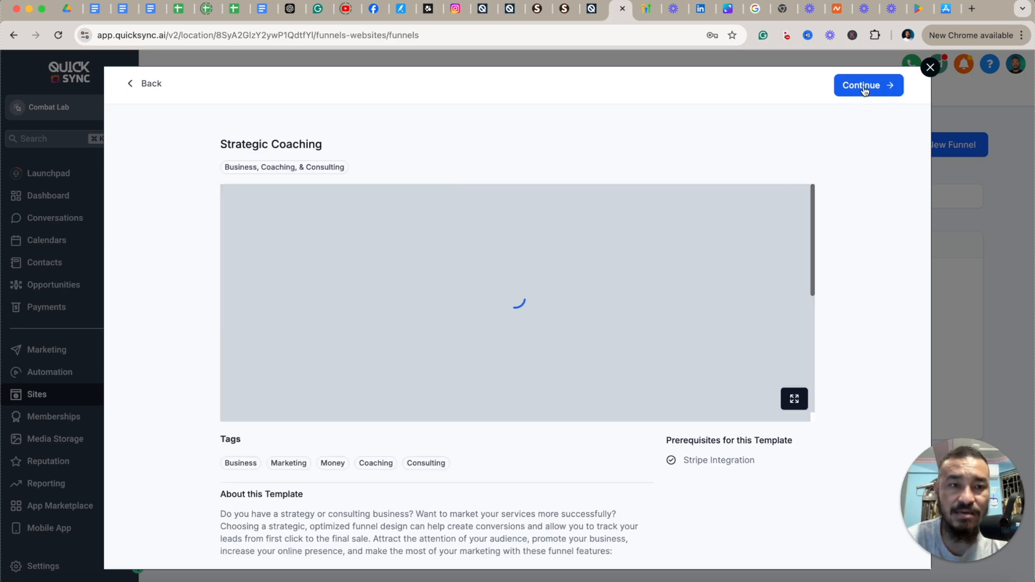
click(867, 86)
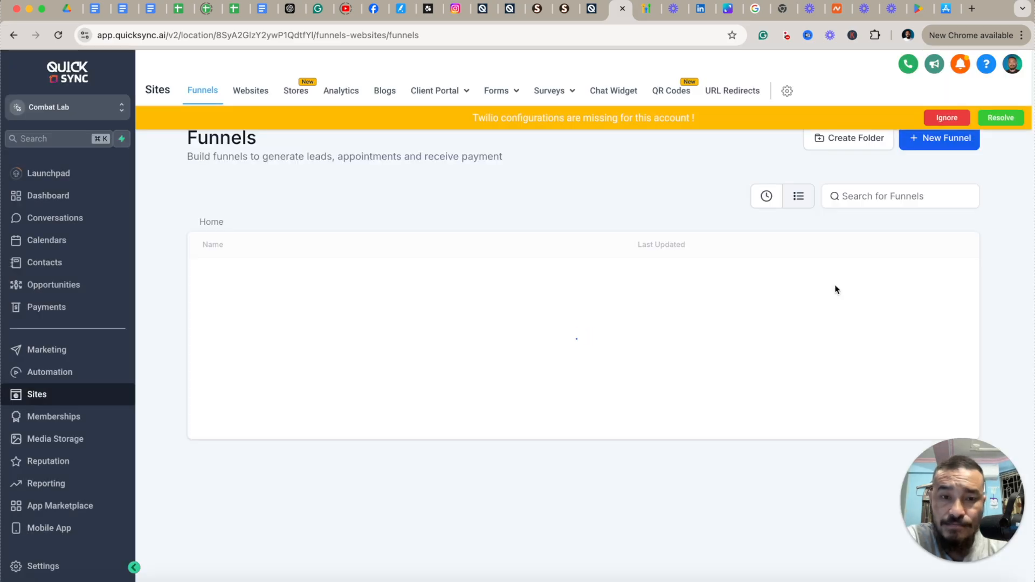
Step: Open the Home step of the Strategic Coaching funnel in the page builder and look through the page down to its footer
click(254, 274)
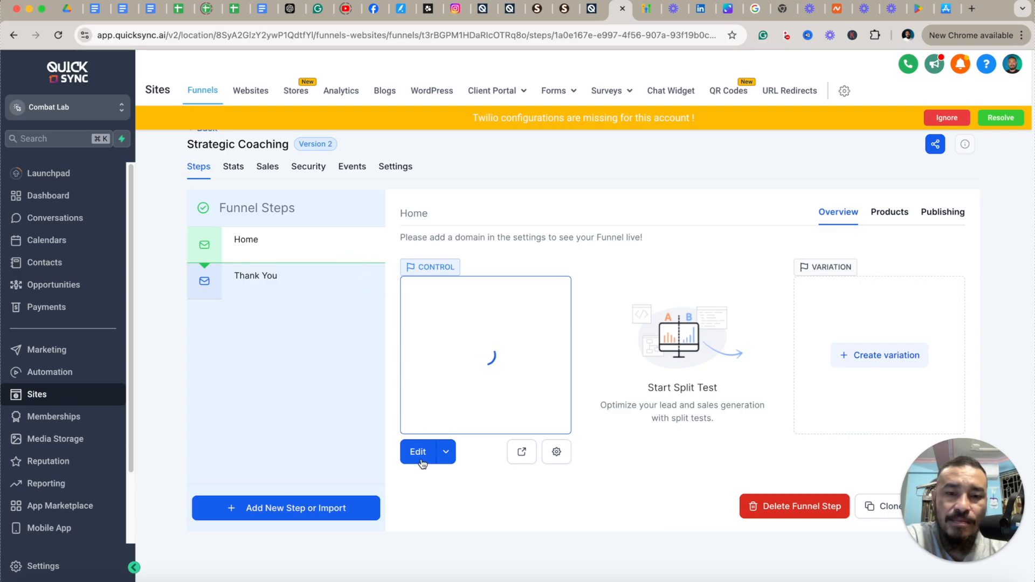
click(445, 453)
click(468, 423)
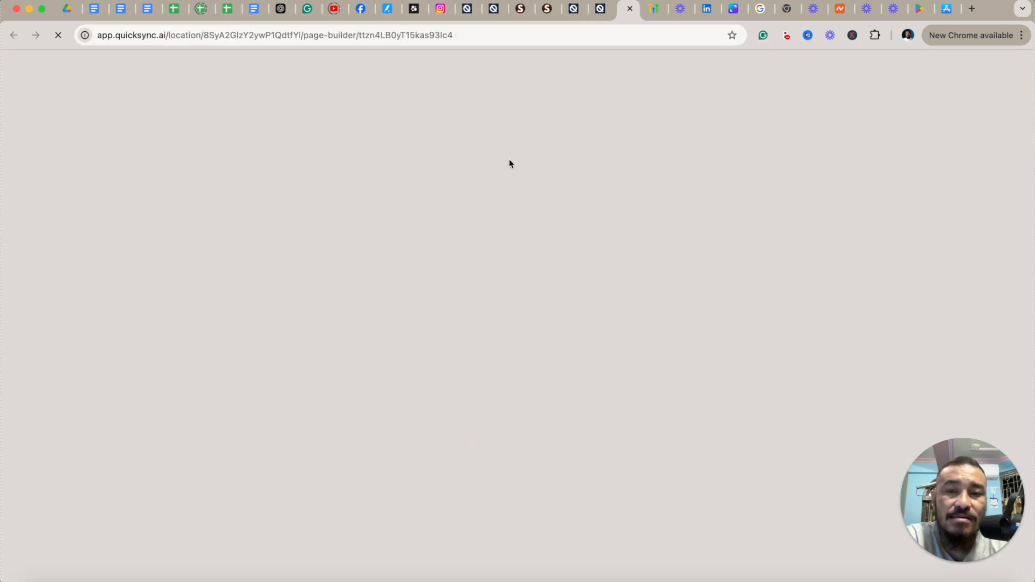
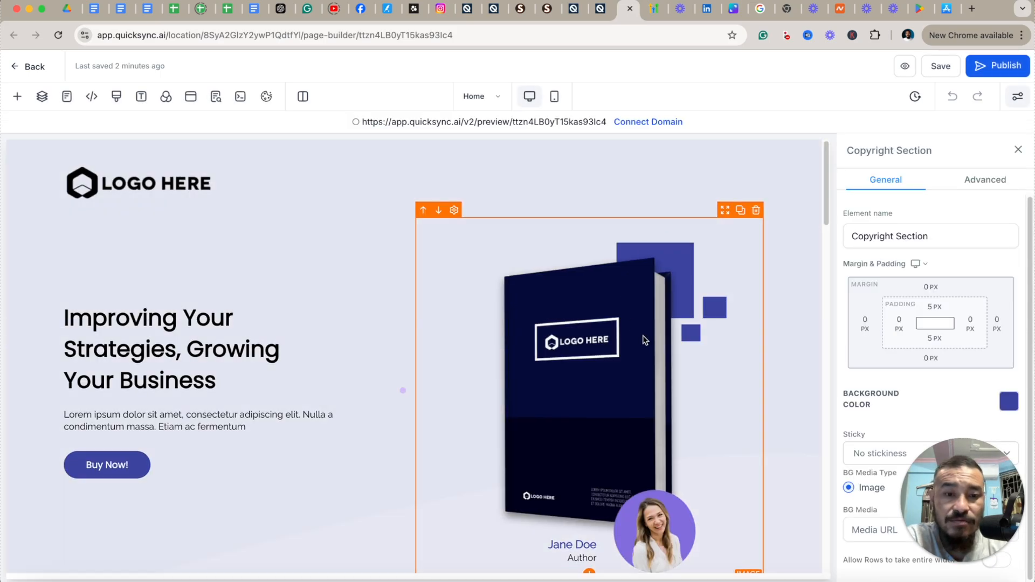
scroll(667, 265, down, 2)
click(620, 264)
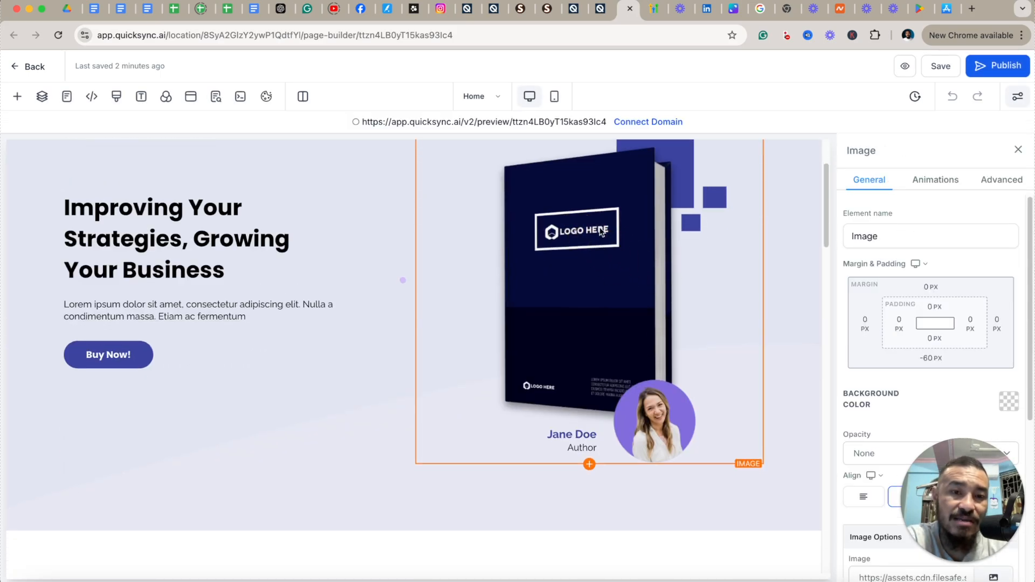
scroll(564, 311, down, 20)
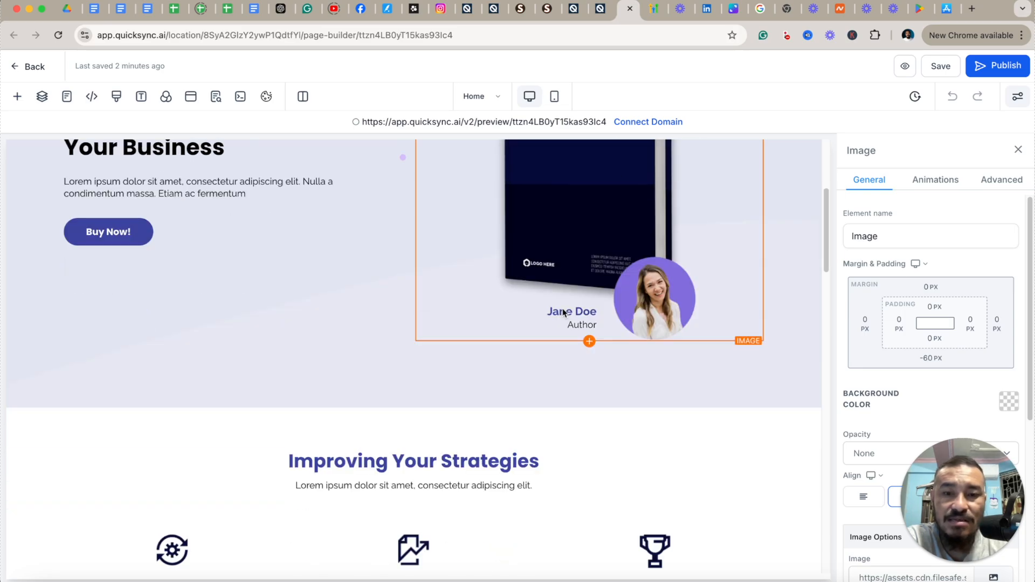
scroll(563, 316, up, 5)
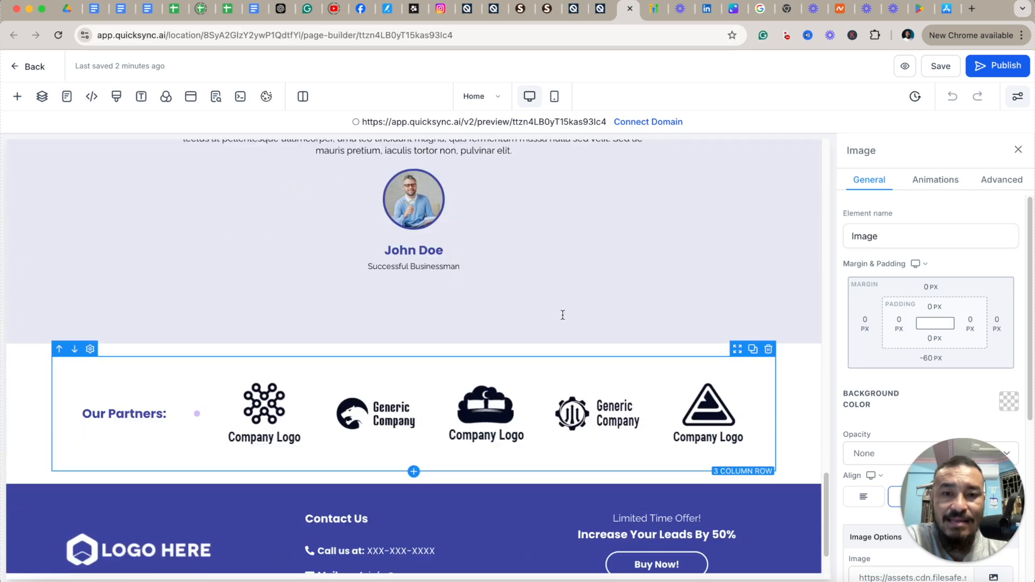
scroll(548, 294, down, 5)
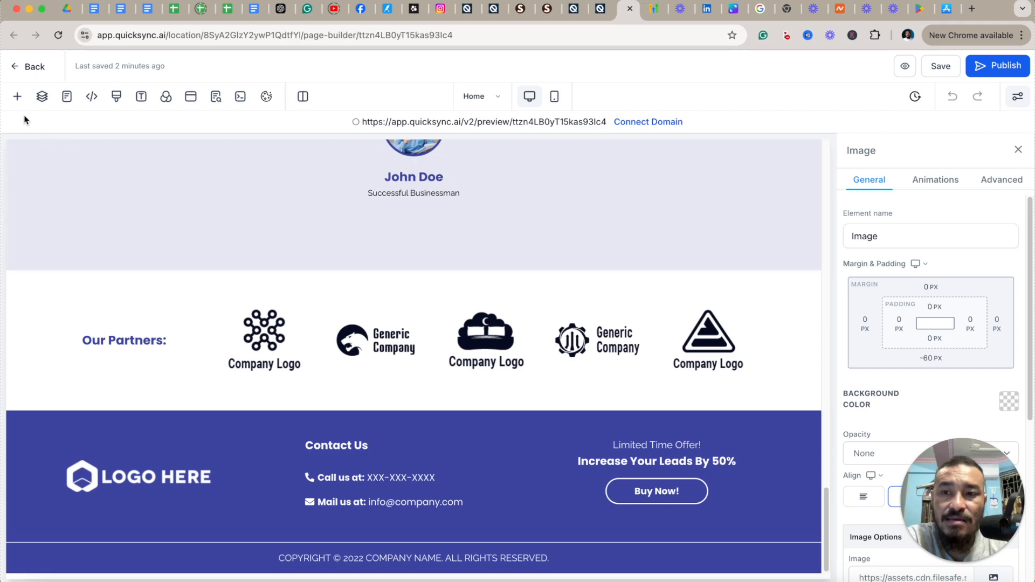
click(17, 96)
scroll(266, 412, down, 10)
scroll(317, 379, down, 5)
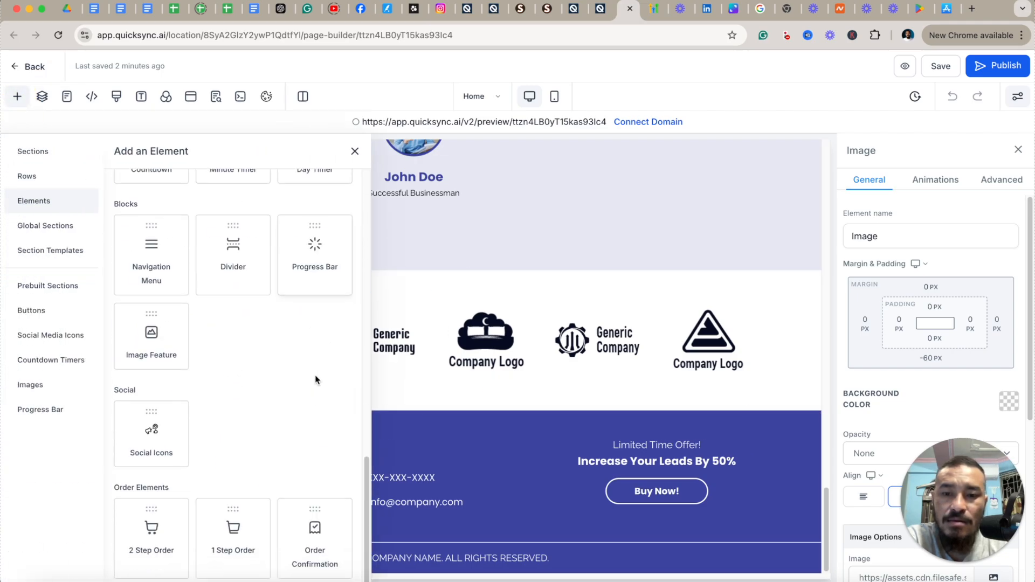
click(151, 548)
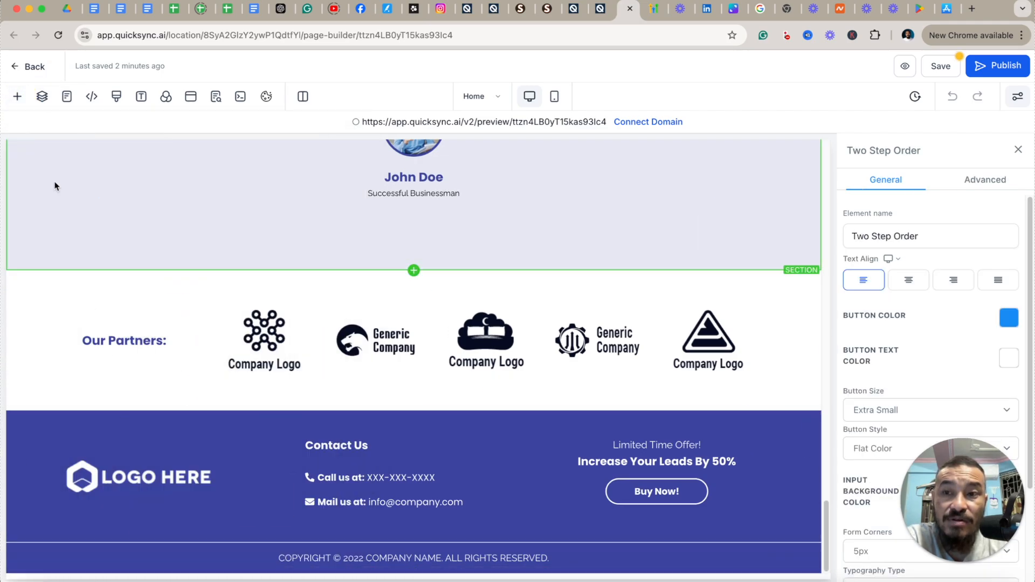
click(17, 96)
drag(134, 527, 366, 338)
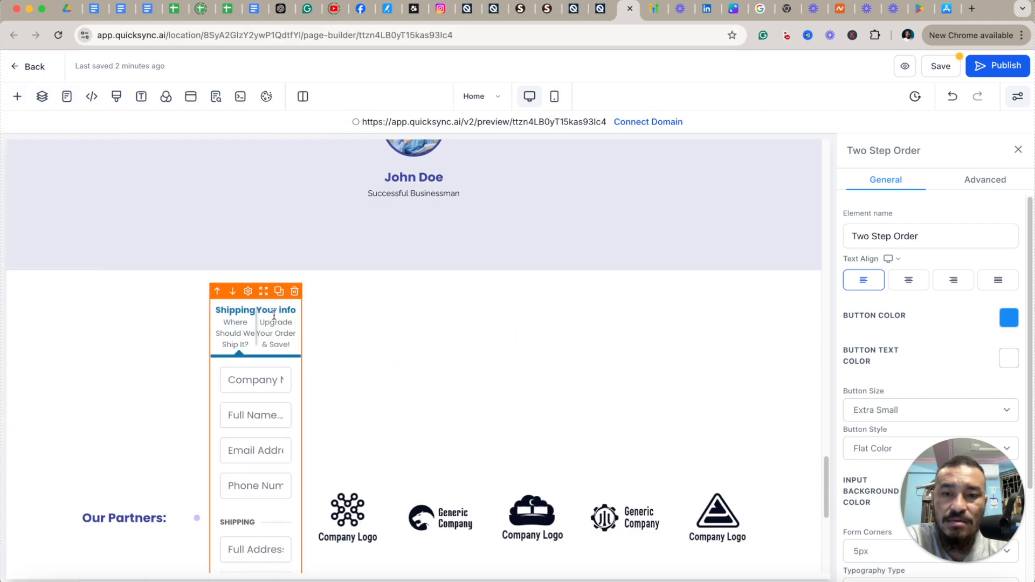
click(294, 292)
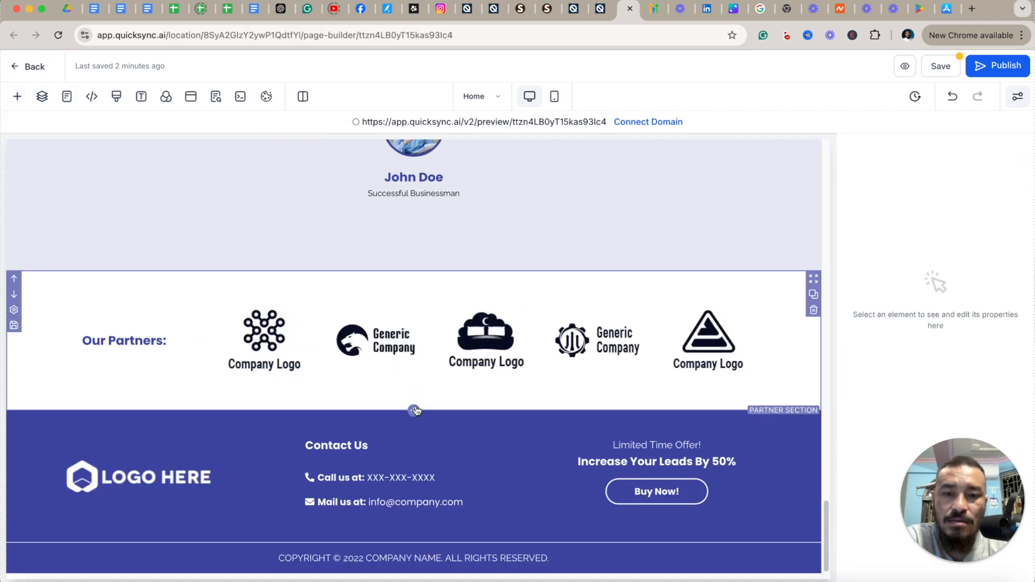
Step: Add a section with a one-column row between the partner section and the footer, and insert a 2 Step Order element in it
click(413, 411)
click(296, 233)
click(421, 455)
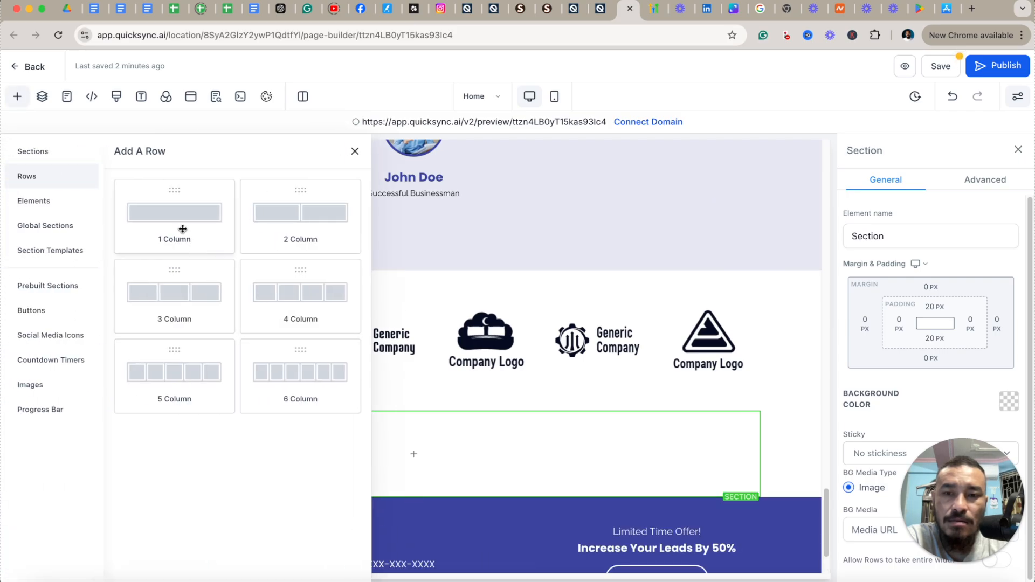
click(183, 229)
click(414, 469)
scroll(254, 443, down, 10)
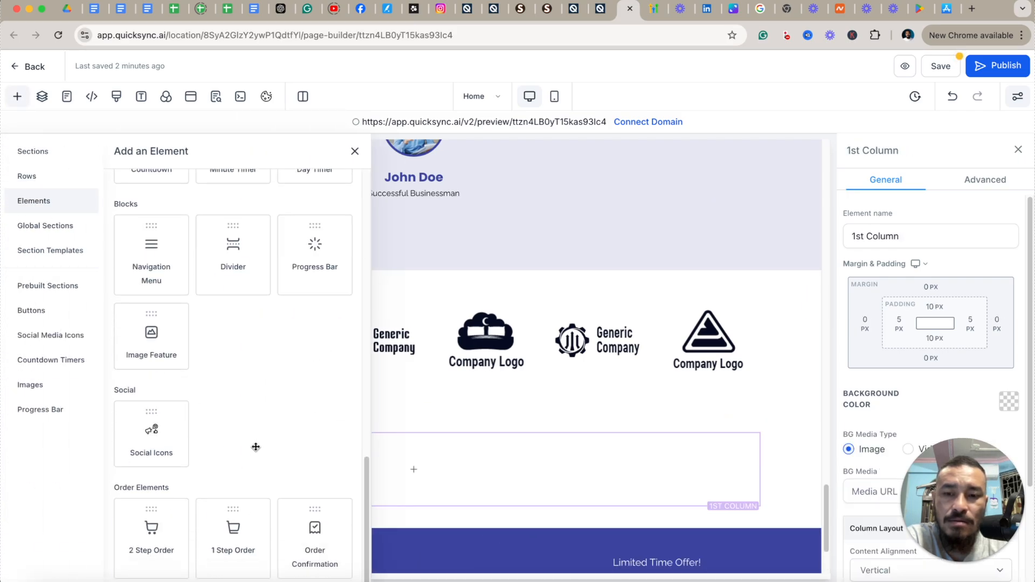
click(164, 538)
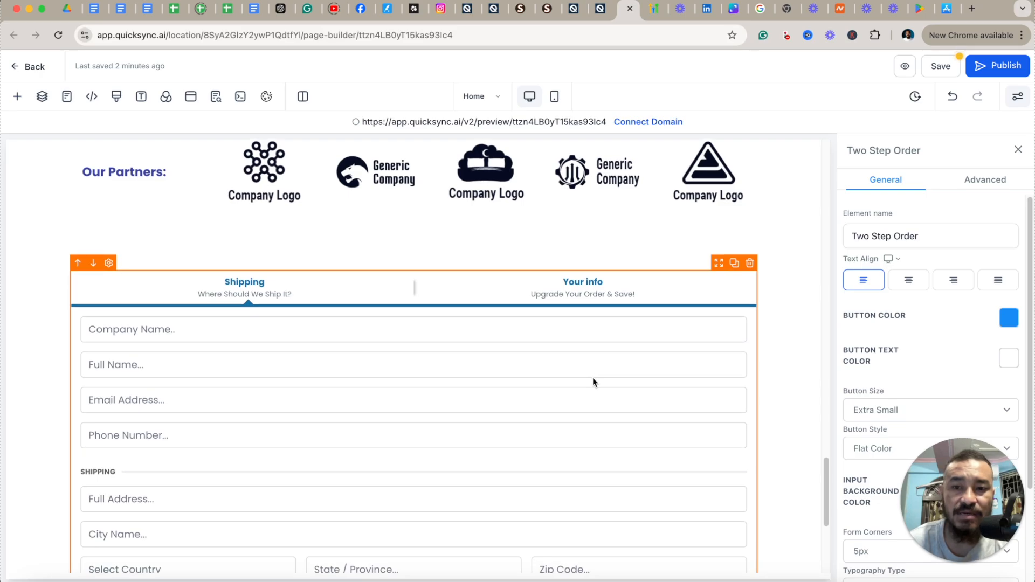
Step: Check how the page and its two-step order form look in mobile mode, and return to desktop mode
scroll(593, 377, down, 5)
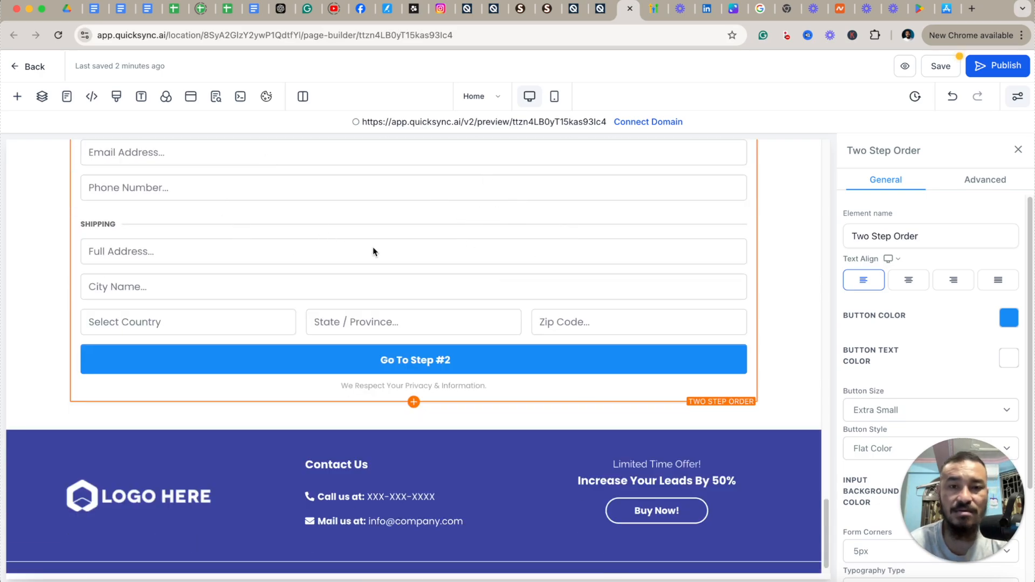
scroll(374, 252, up, 4)
click(554, 96)
scroll(464, 343, down, 1)
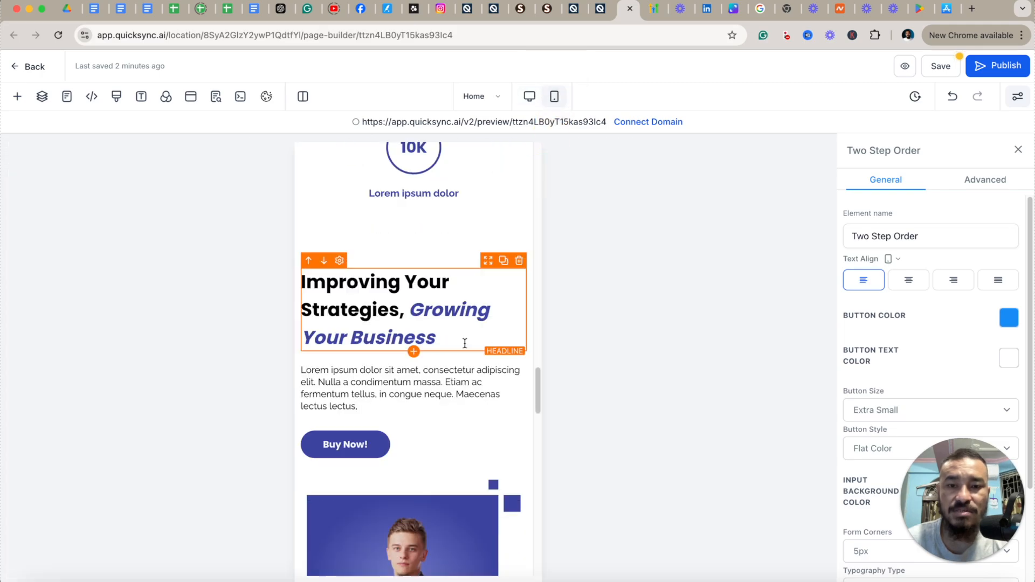
scroll(465, 341, down, 10)
scroll(465, 340, up, 8)
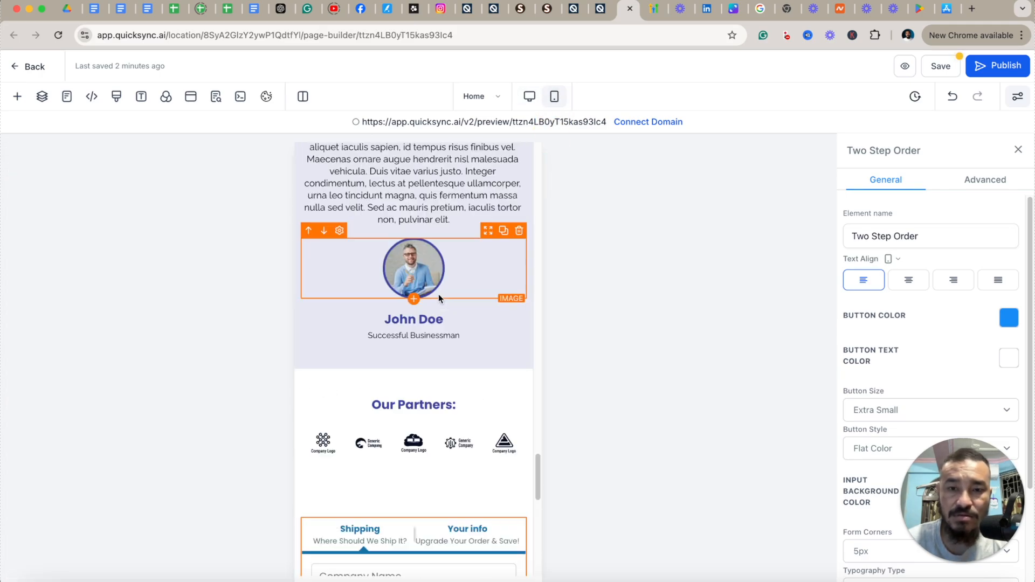
scroll(454, 342, down, 5)
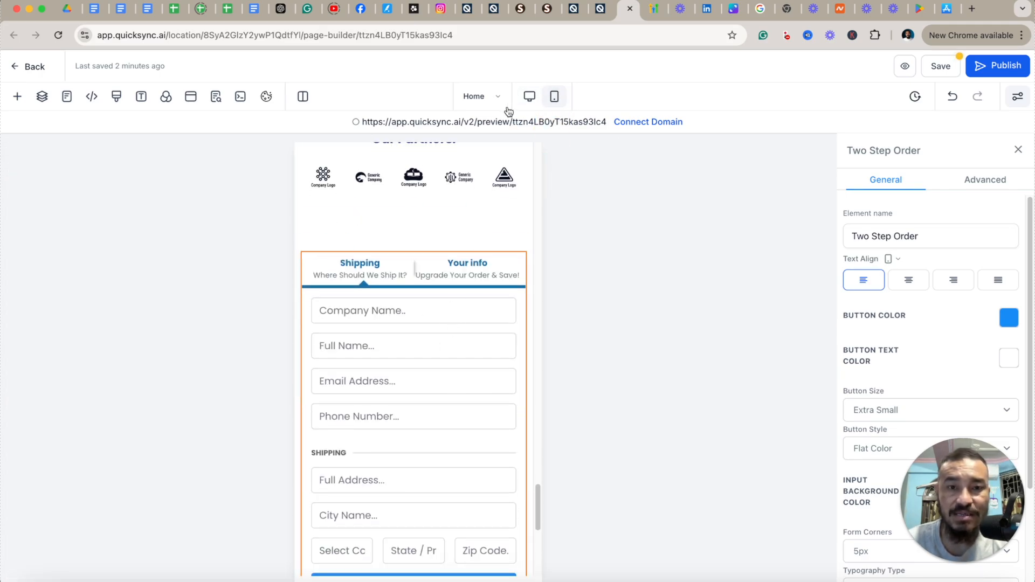
click(529, 97)
scroll(778, 155, up, 2)
scroll(647, 194, up, 1)
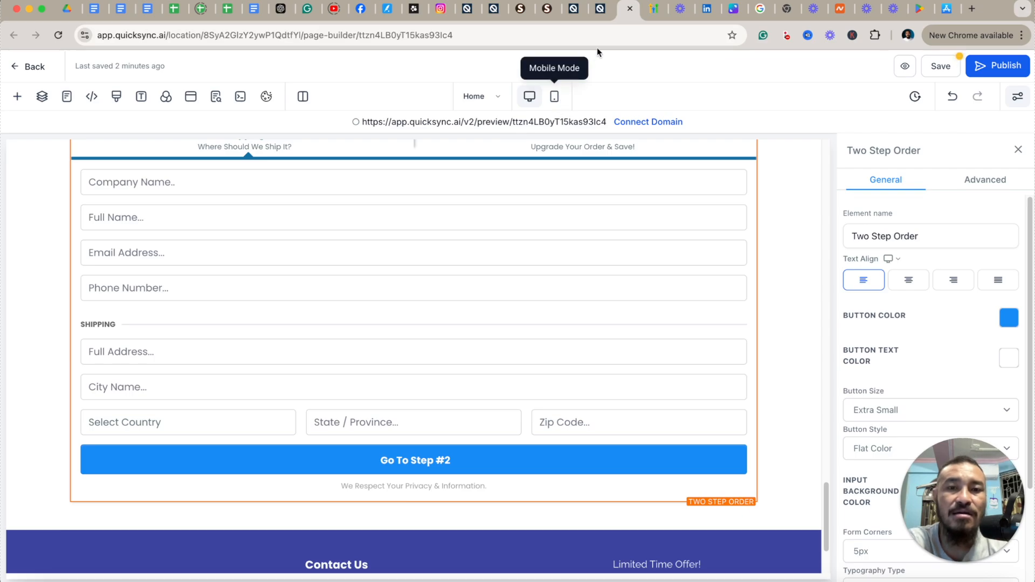
Step: Review the Home page content from the upper strategy sections back down to the two-step order form and footer
scroll(551, 245, up, 10)
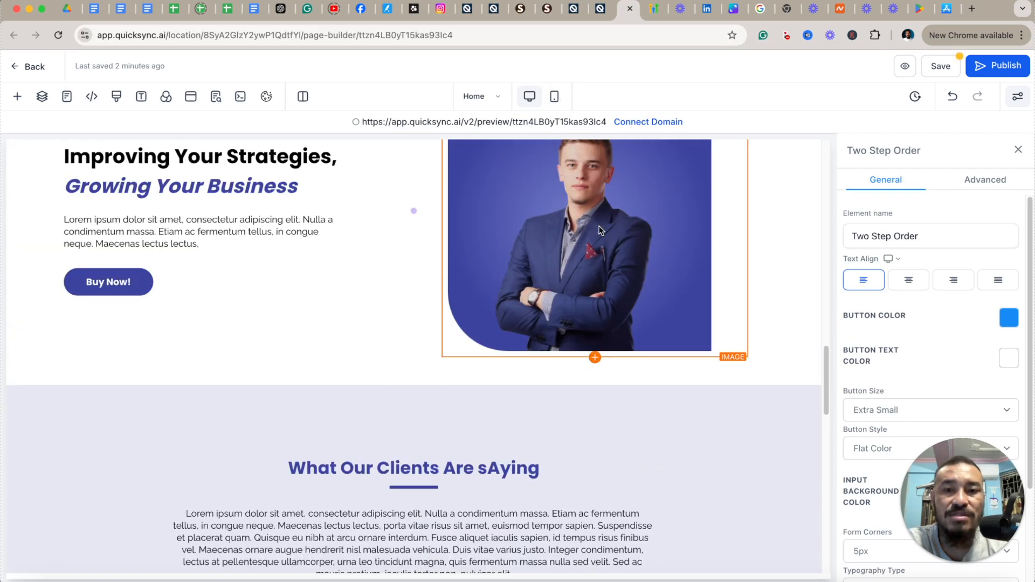
scroll(599, 231, up, 10)
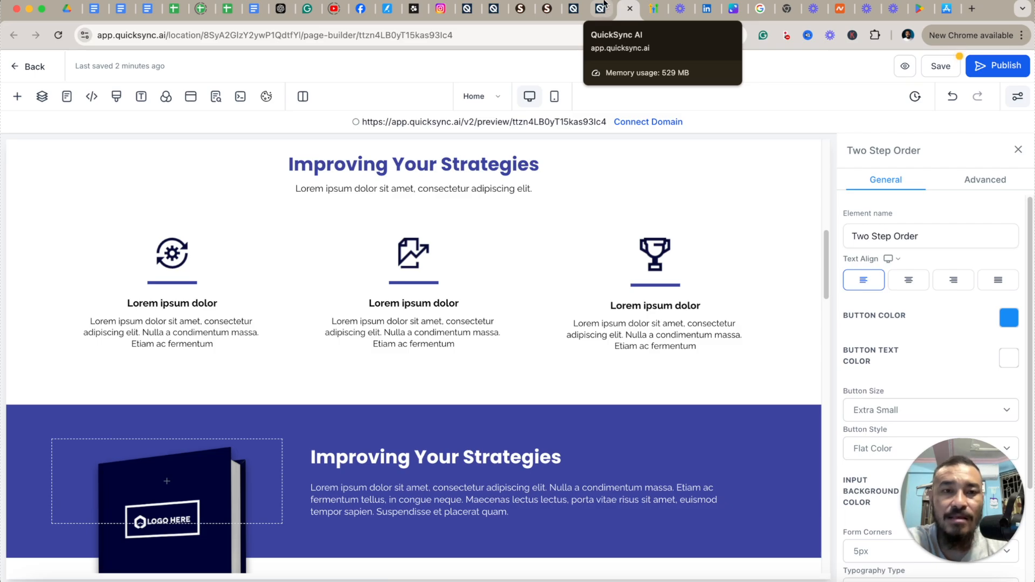
click(598, 9)
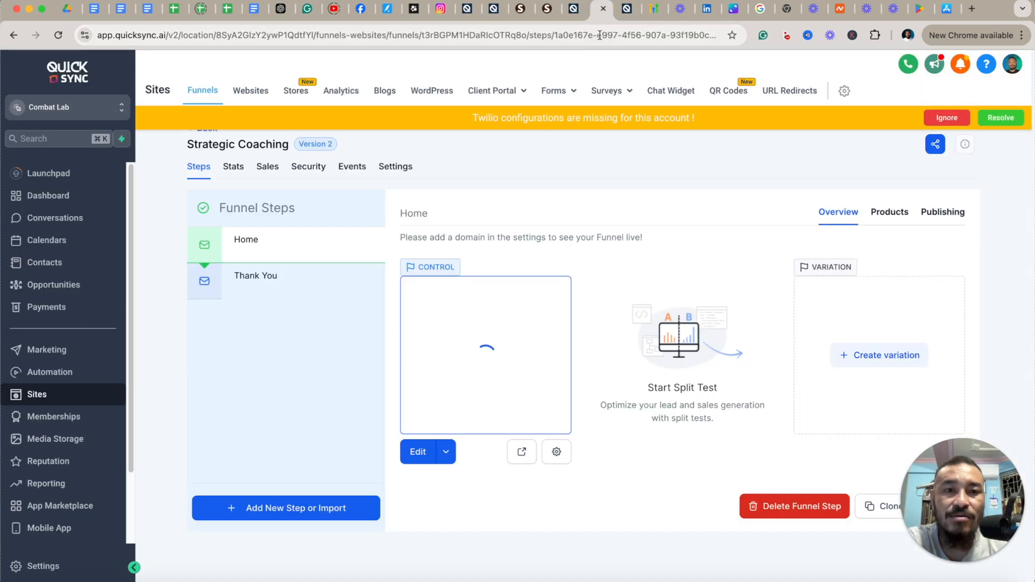
click(624, 8)
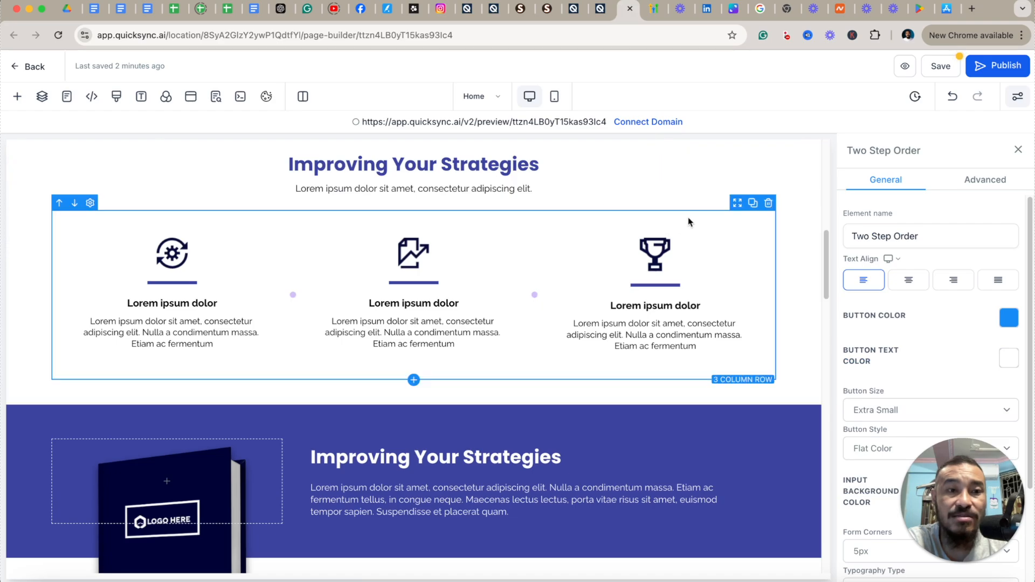
scroll(690, 224, up, 5)
scroll(694, 341, down, 15)
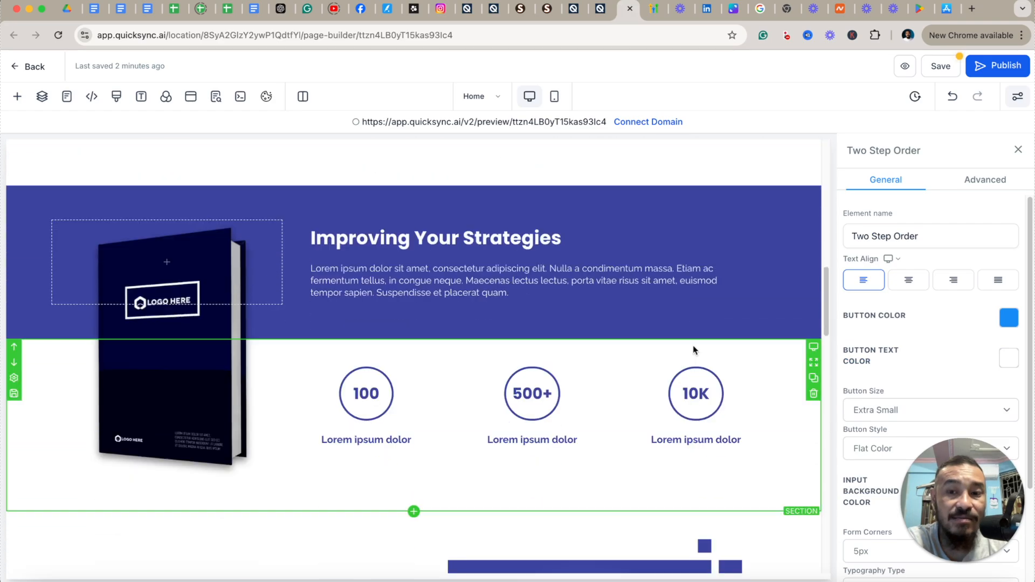
scroll(693, 349, down, 15)
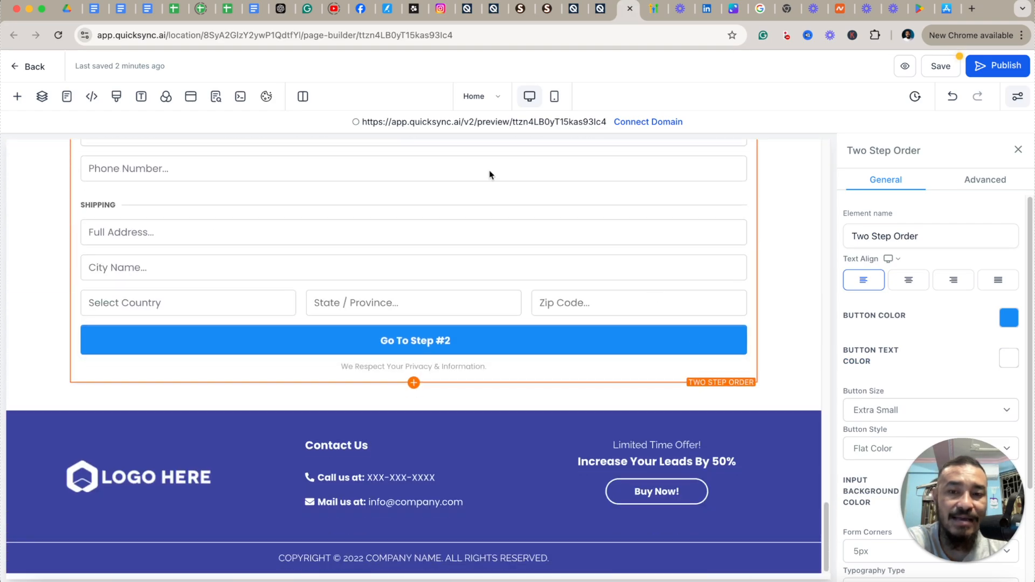
scroll(492, 206, up, 4)
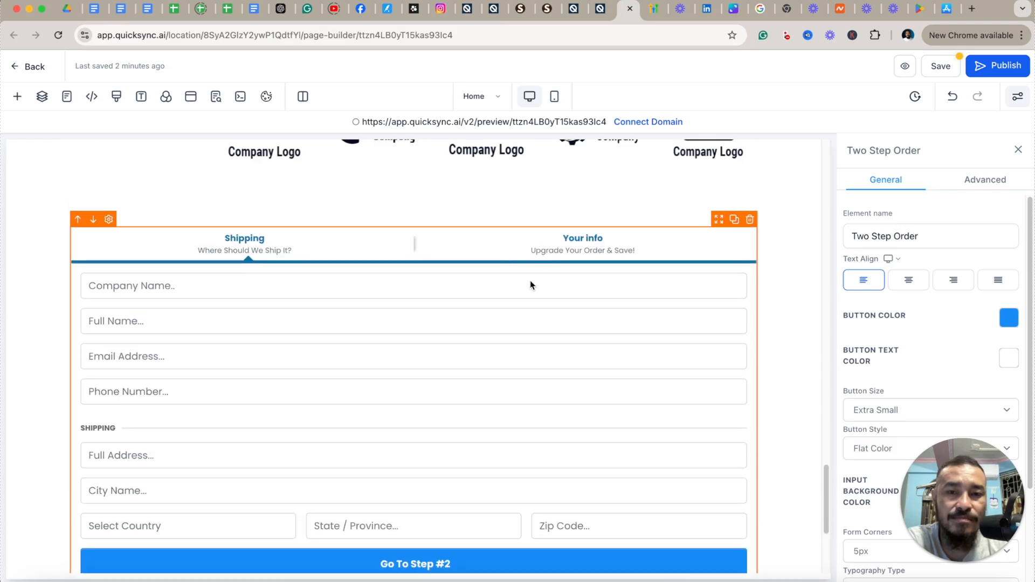
Step: Preview the variation page of the Quick SaaS Launch funnel's first step and look over its course offer
click(600, 11)
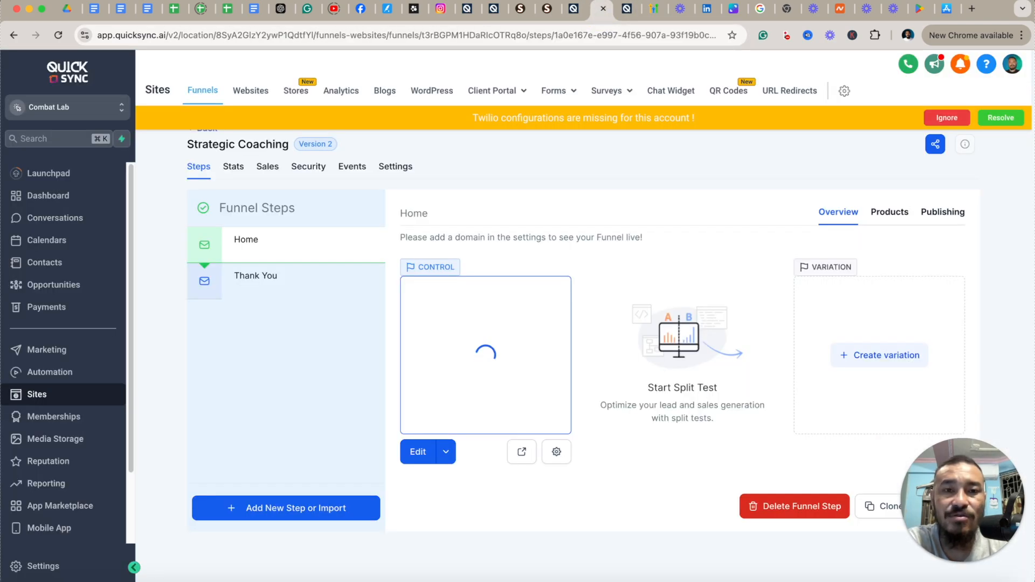
click(573, 9)
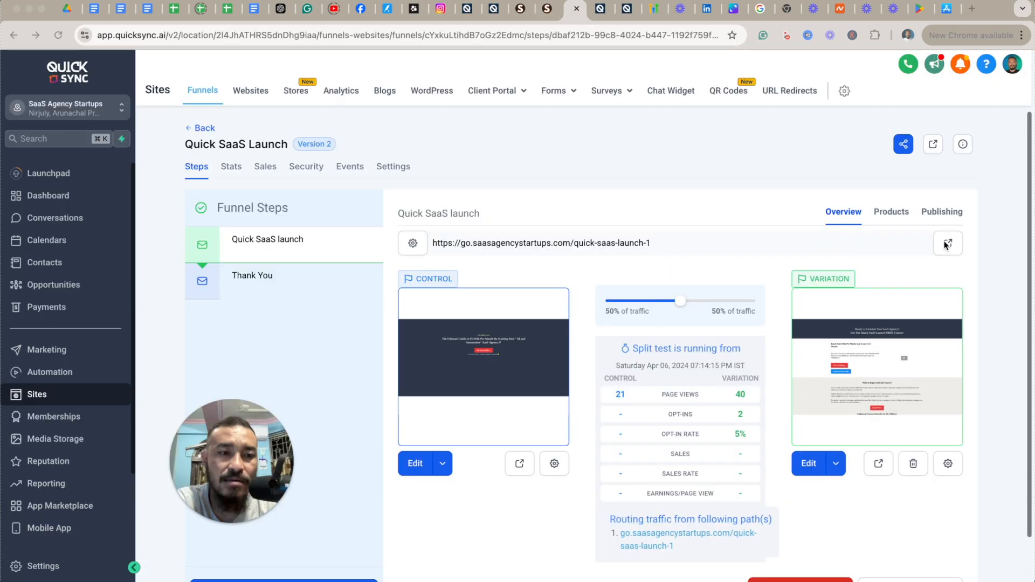
click(882, 463)
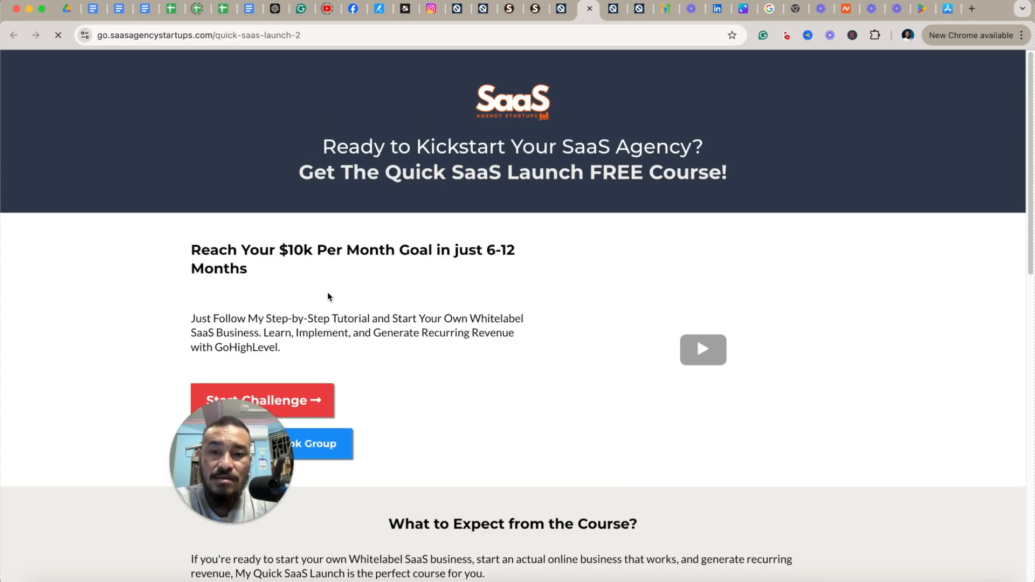
scroll(596, 267, down, 5)
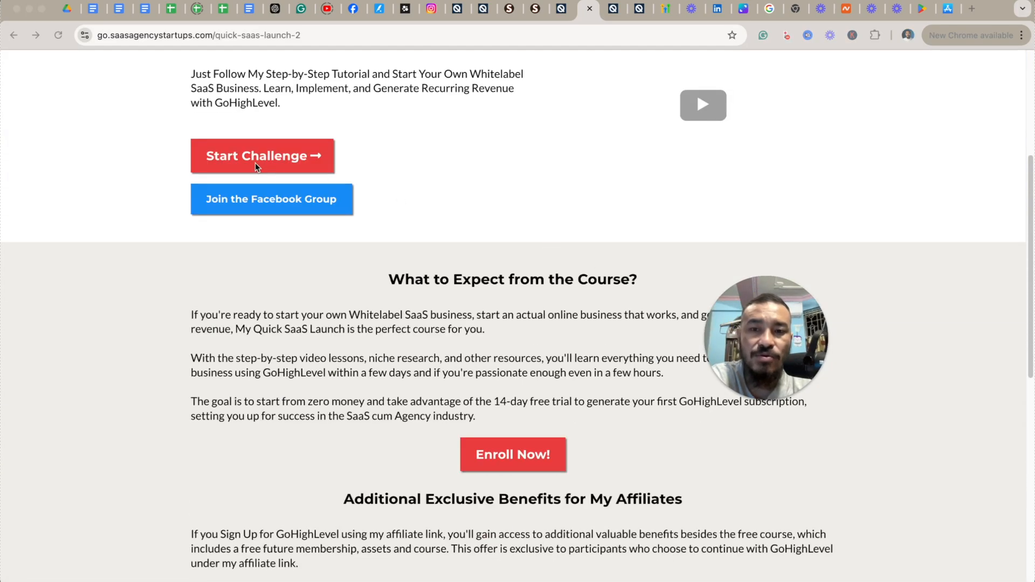
scroll(255, 162, up, 5)
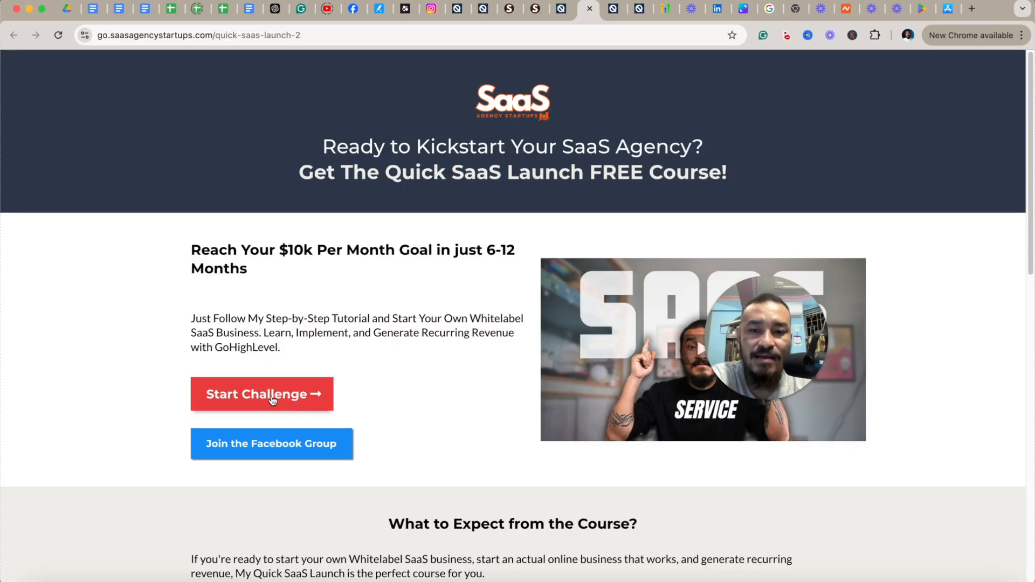
Step: Show the Start Challenge opt-in form with its name, email and phone fields, close it, and return to the Strategic Coaching page builder
click(281, 400)
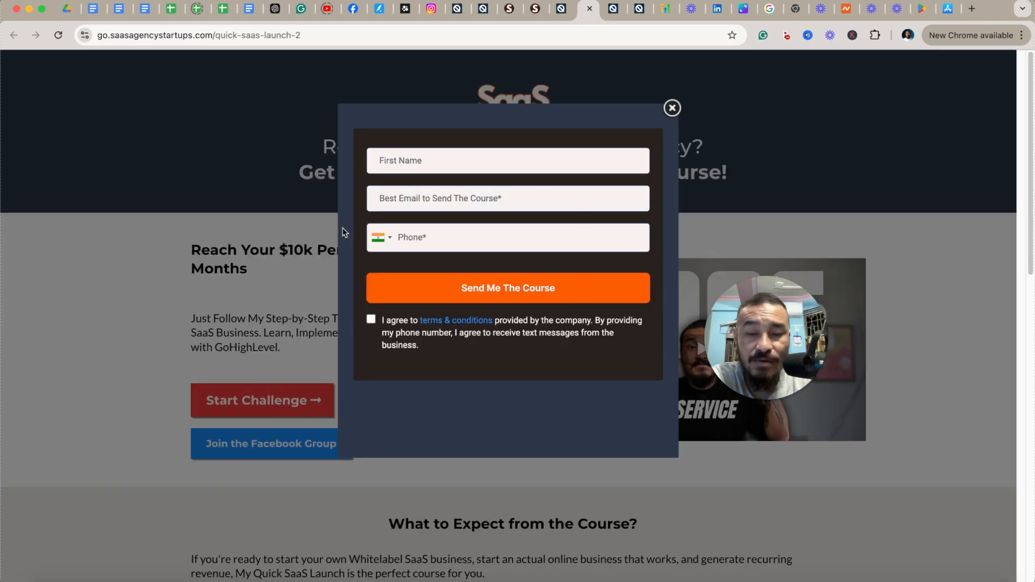
click(434, 162)
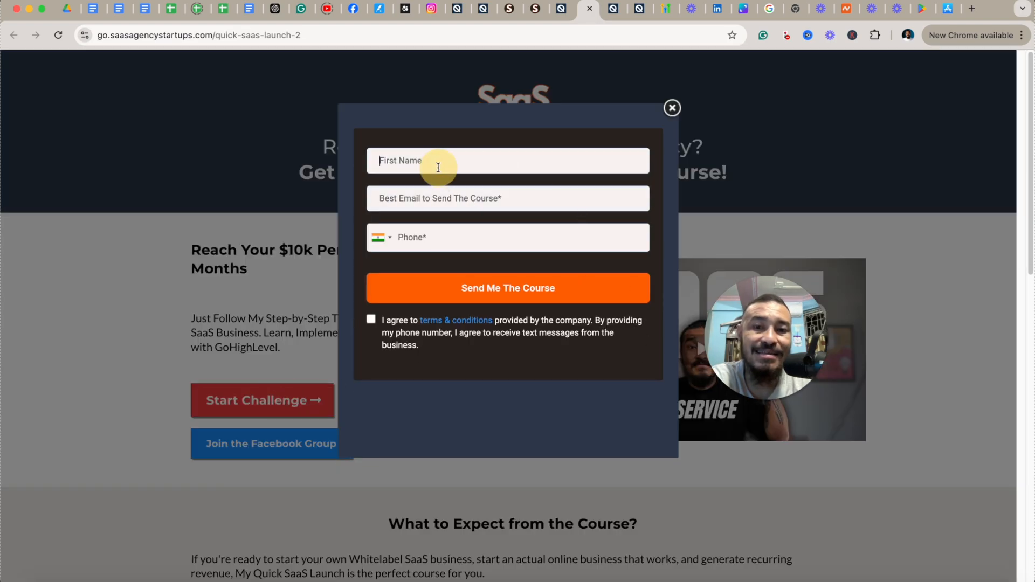
click(587, 240)
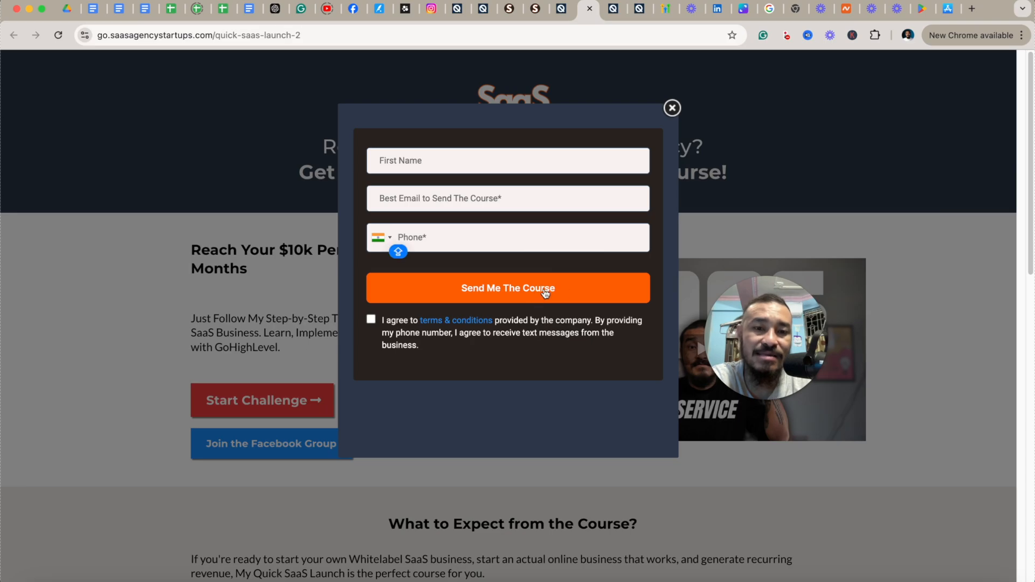
click(672, 108)
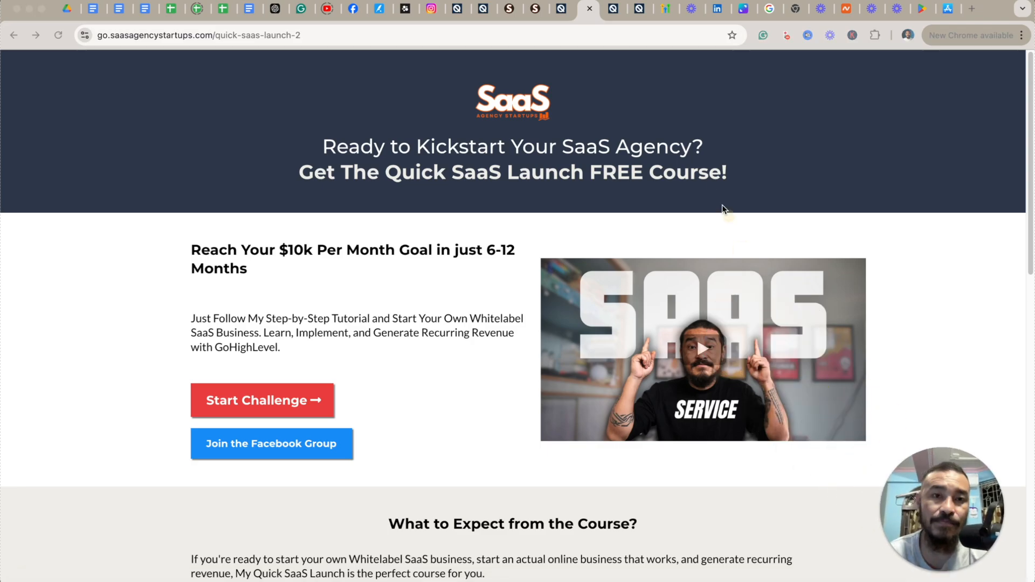
click(610, 12)
click(588, 9)
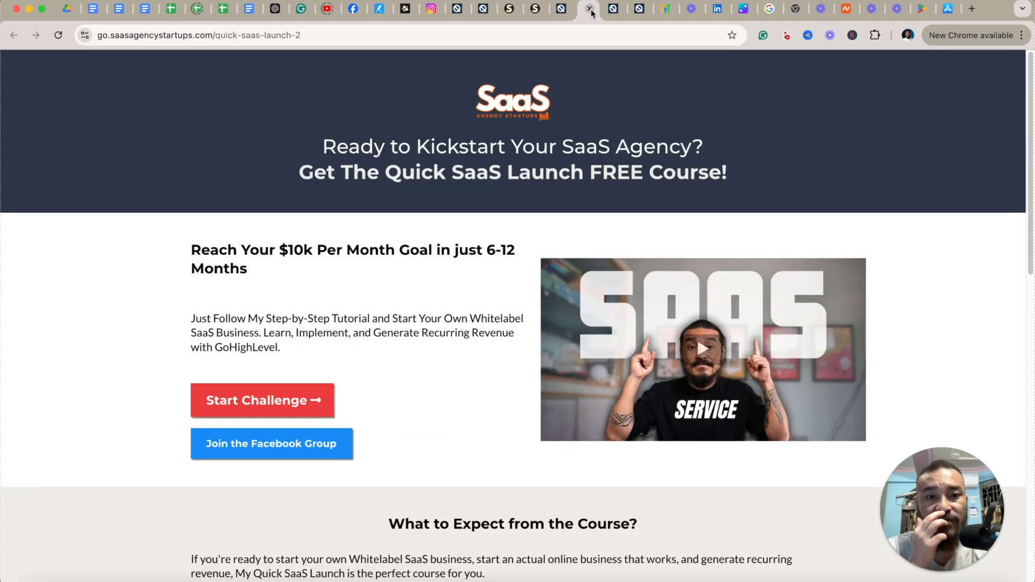
click(596, 8)
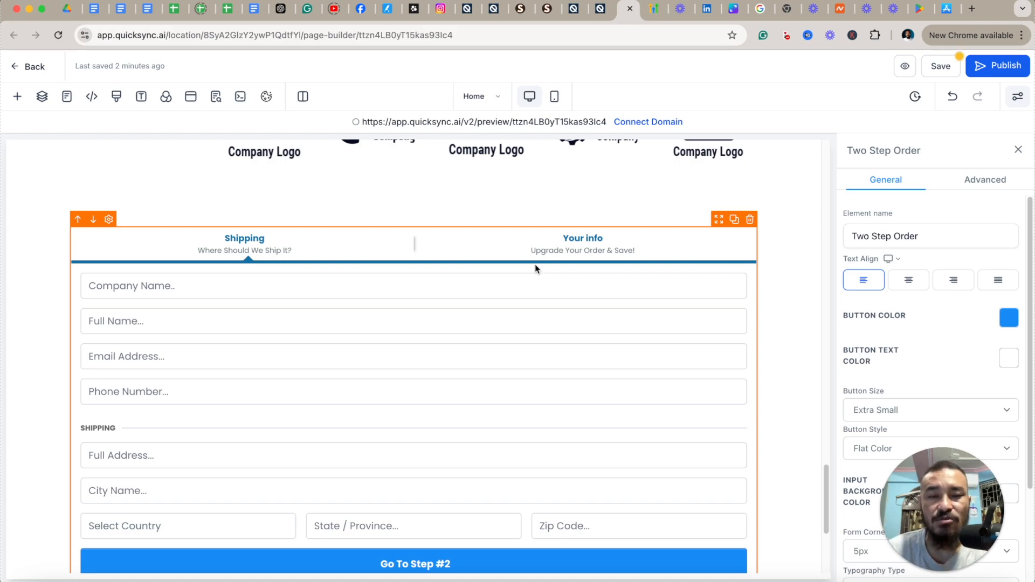
Step: Leave the Email Settings for the main course settings in SaaS Agency Startups, and switch to the Email Templates page
click(494, 9)
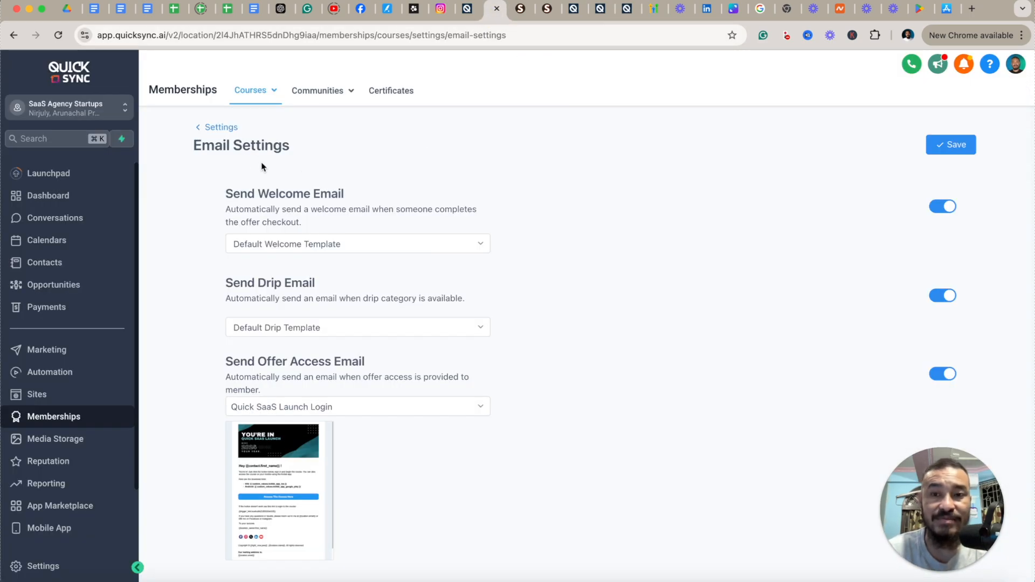
click(204, 129)
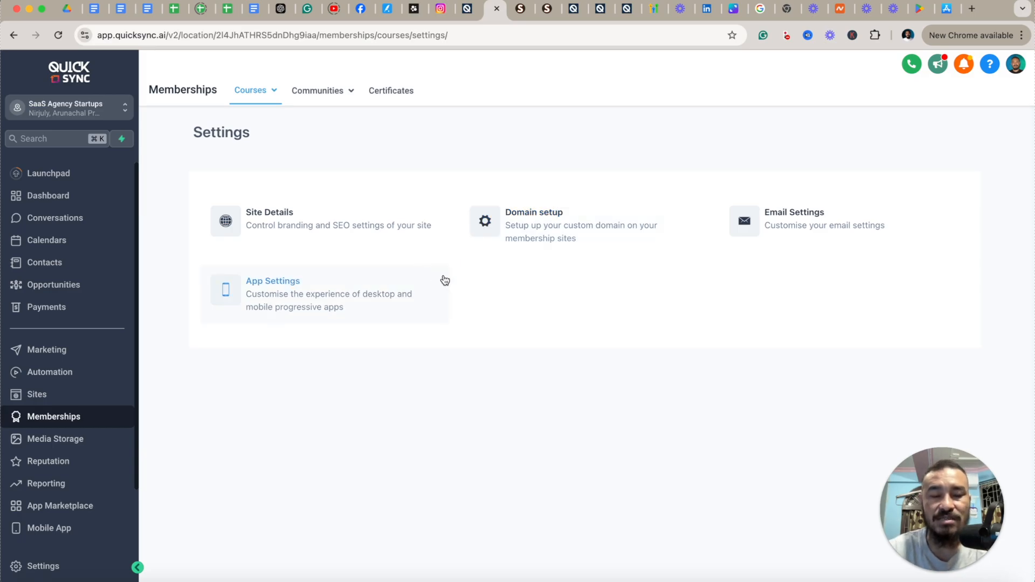
click(467, 8)
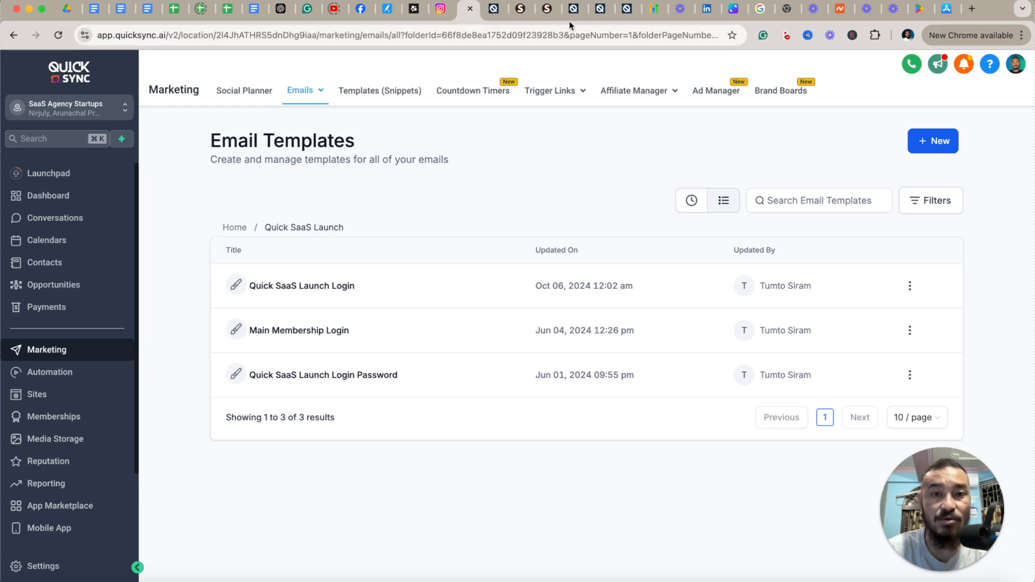
click(495, 13)
click(465, 15)
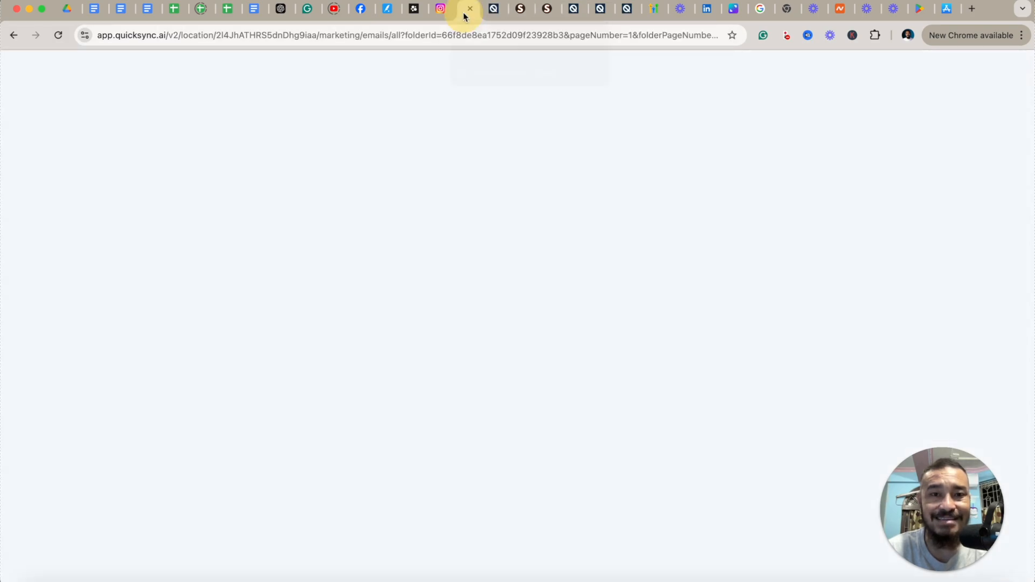
Step: Open the "1. Quick SaaS Launch (Course Order)" workflow from the Quick SaaS Launch automation folder and view its Form Submitted trigger
click(50, 372)
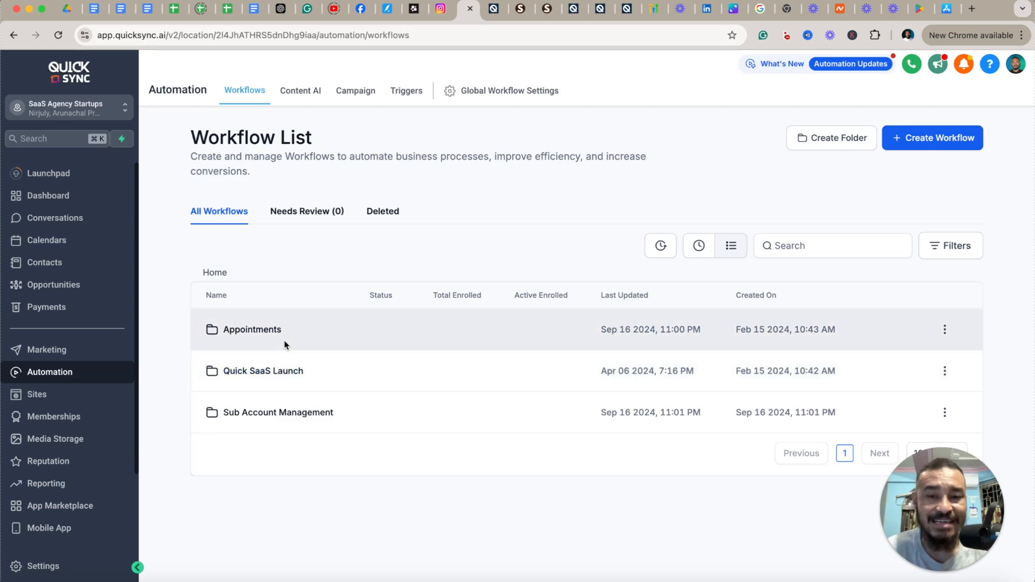
click(280, 373)
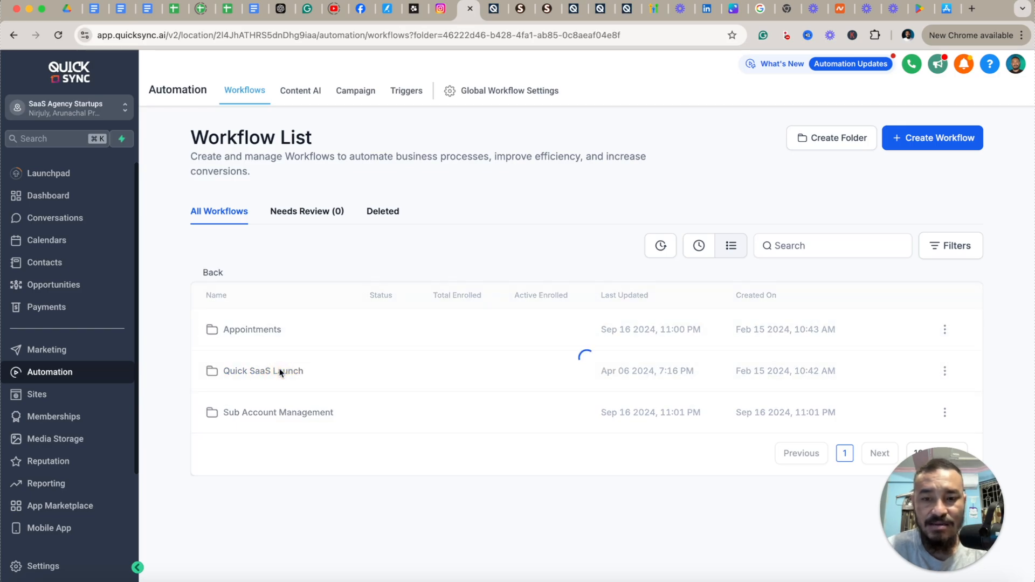
scroll(381, 278, down, 3)
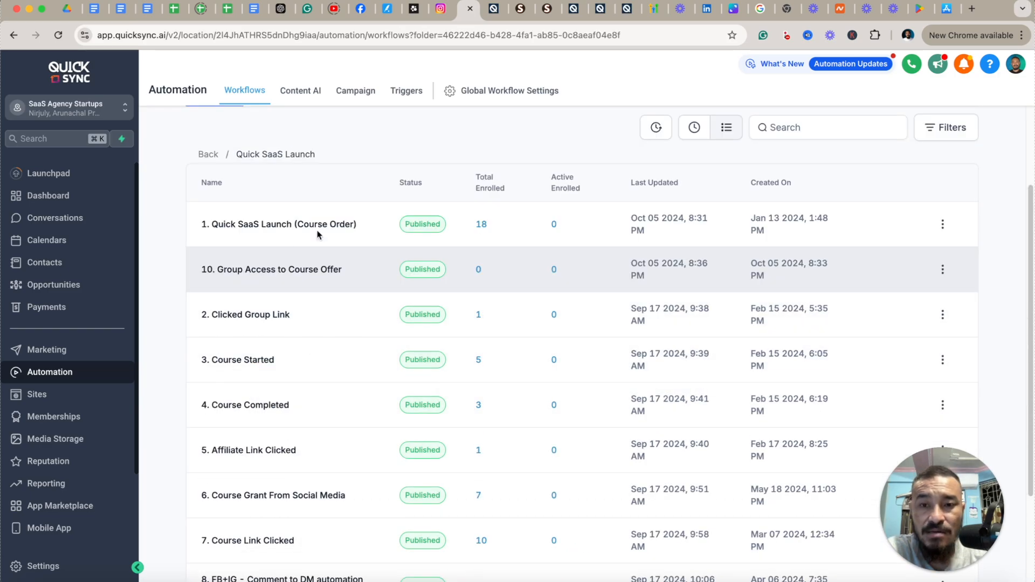
click(267, 225)
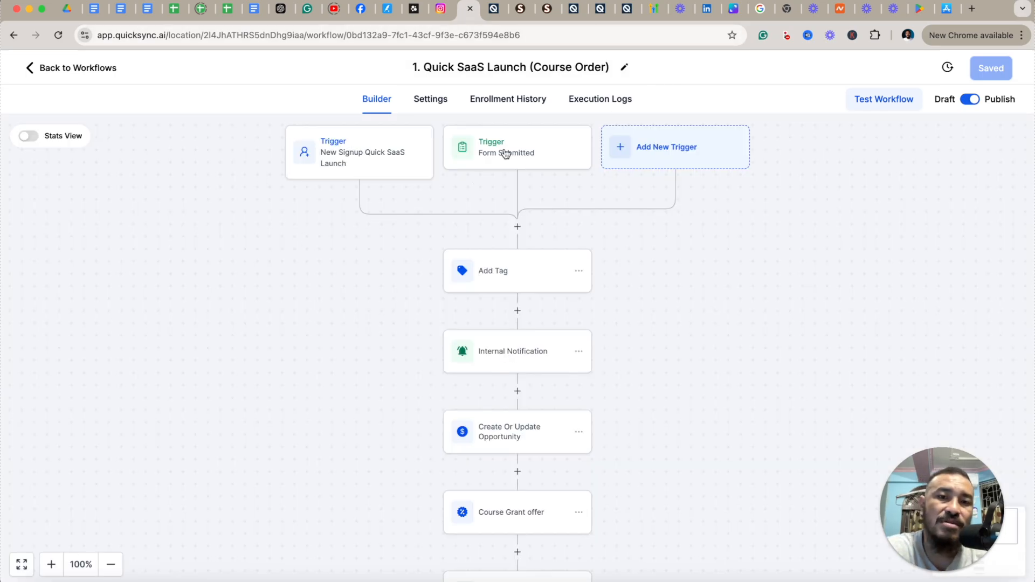
click(506, 153)
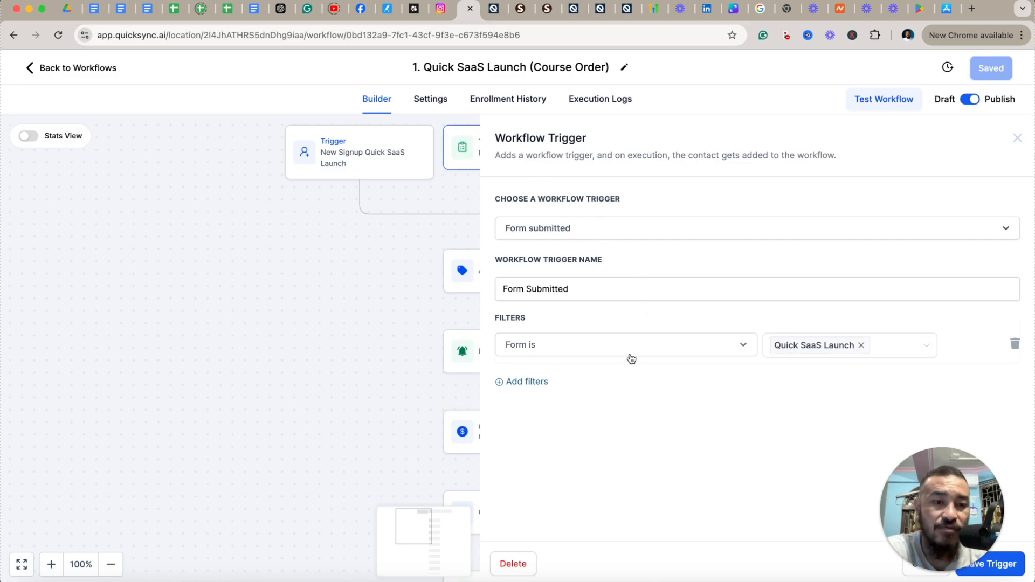
Step: Go back to the Quick SaaS Launch funnel and reopen its variation page live
click(602, 12)
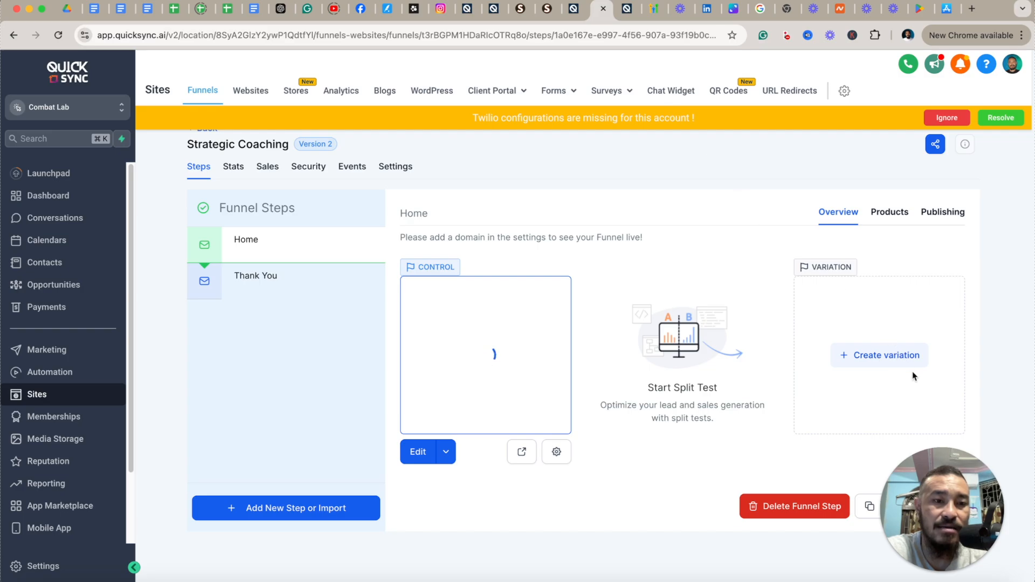
drag(963, 474, 801, 502)
click(574, 10)
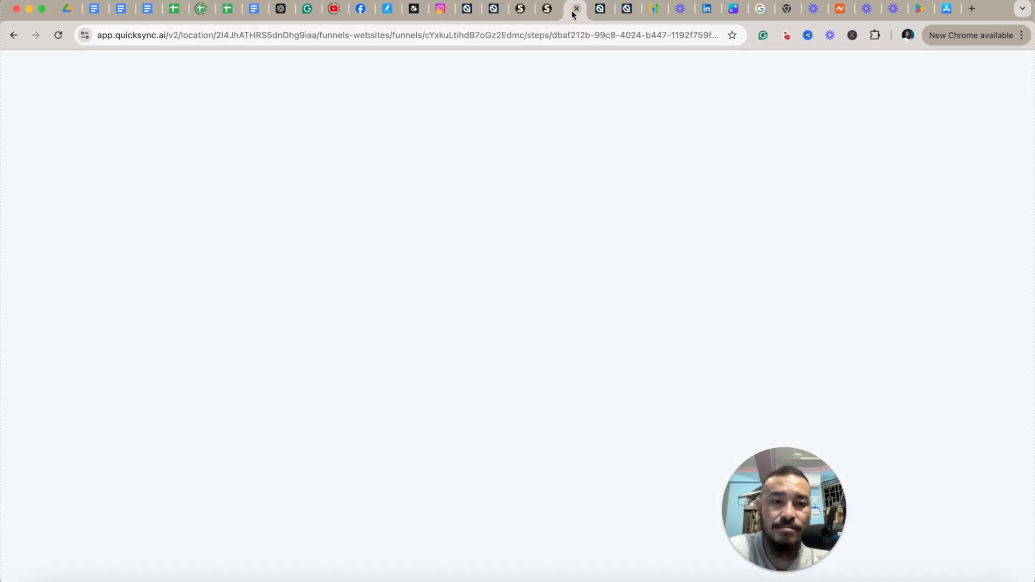
click(891, 466)
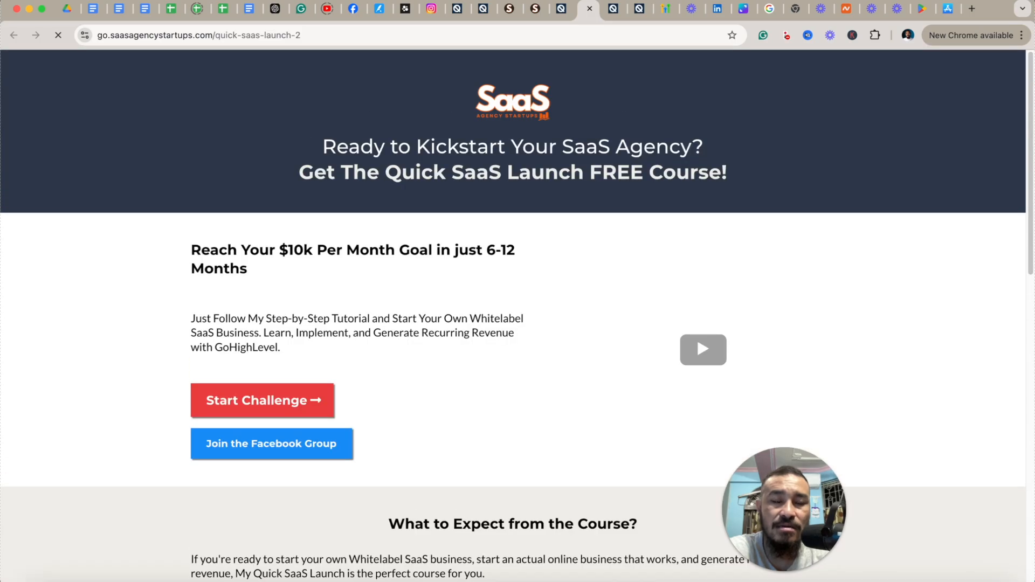
Step: Show the Start Challenge opt-in form on the live page, and return to the workflow to save its Form Submitted trigger
click(289, 399)
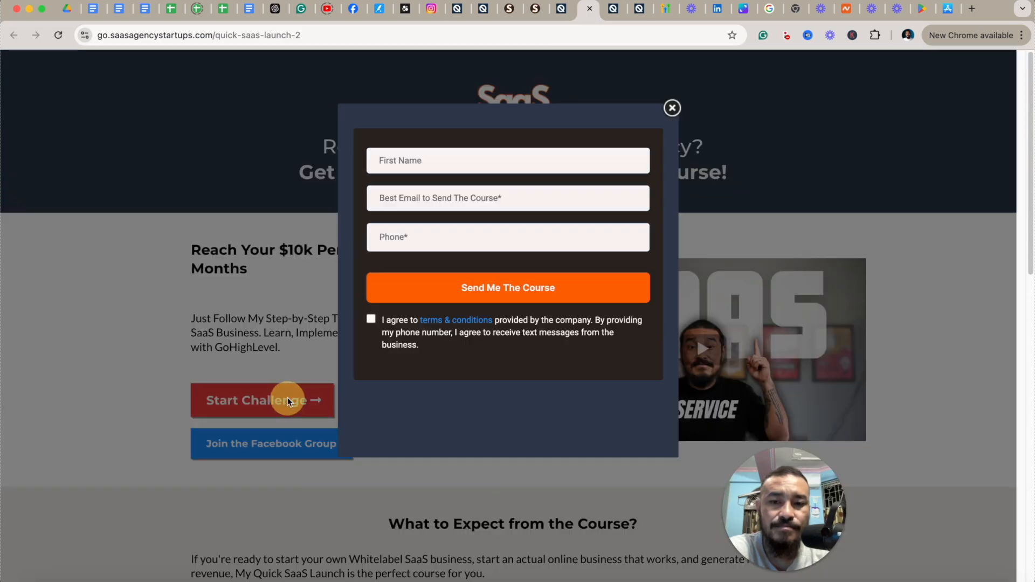
click(459, 12)
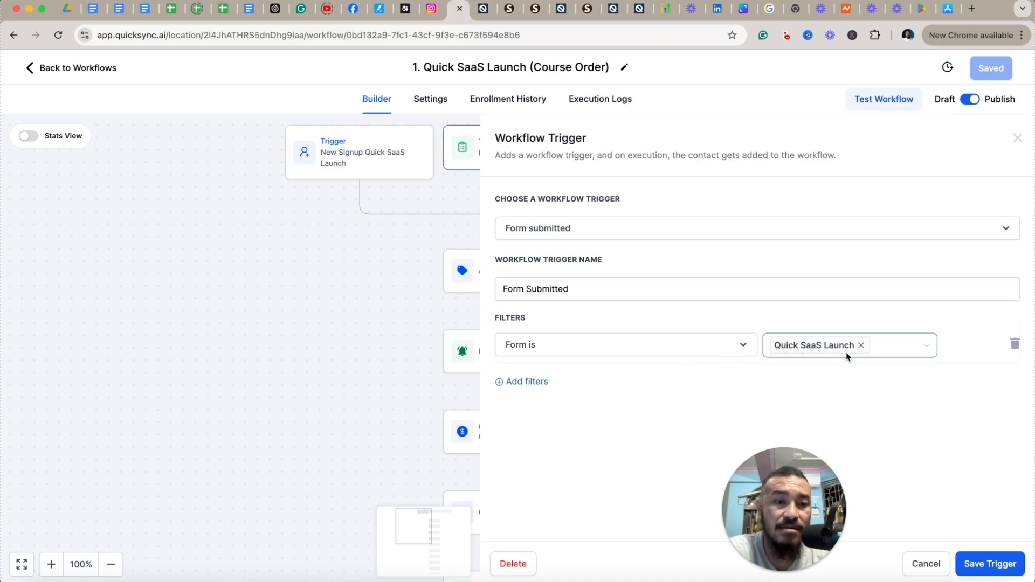
click(990, 563)
scroll(935, 377, up, 1)
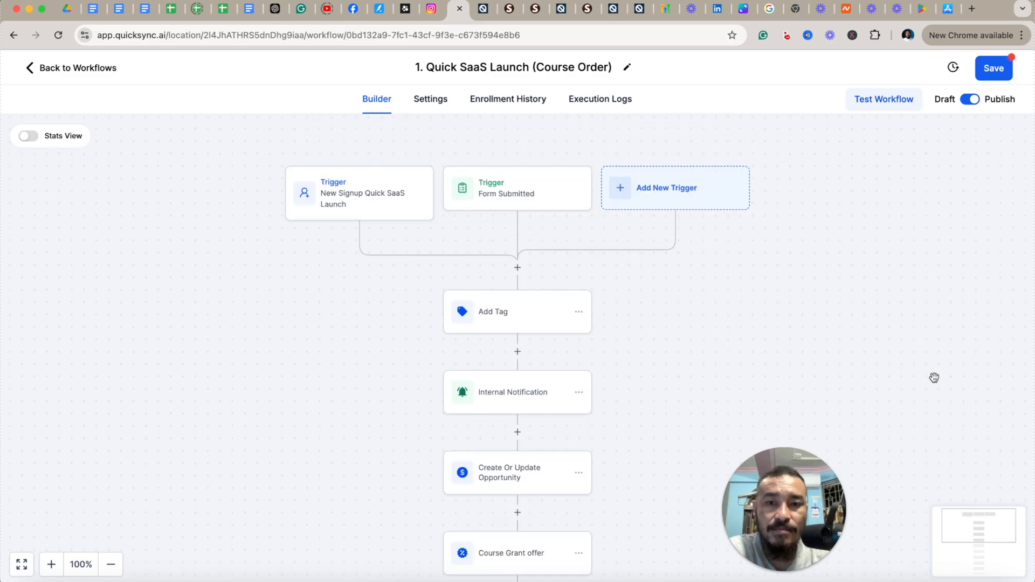
Step: View the New Signup trigger for the Quick SaaS Launch offer, save the trigger, and save the workflow
click(356, 196)
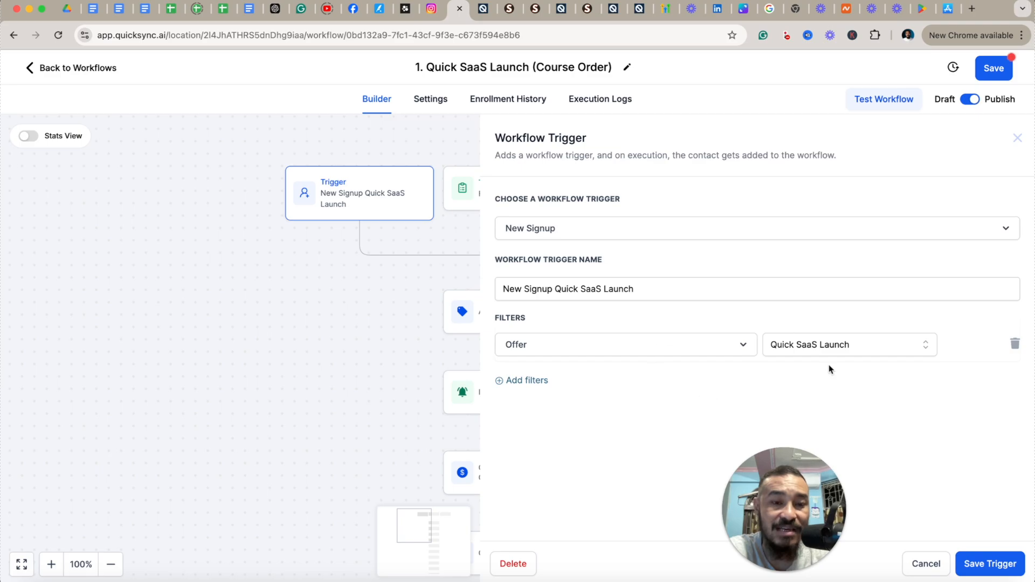
click(994, 564)
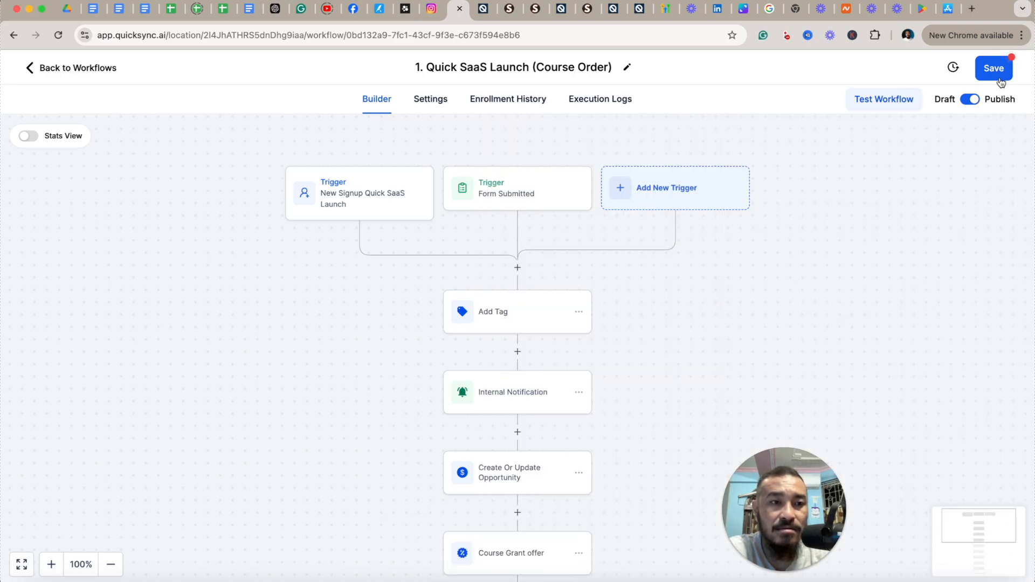
click(997, 73)
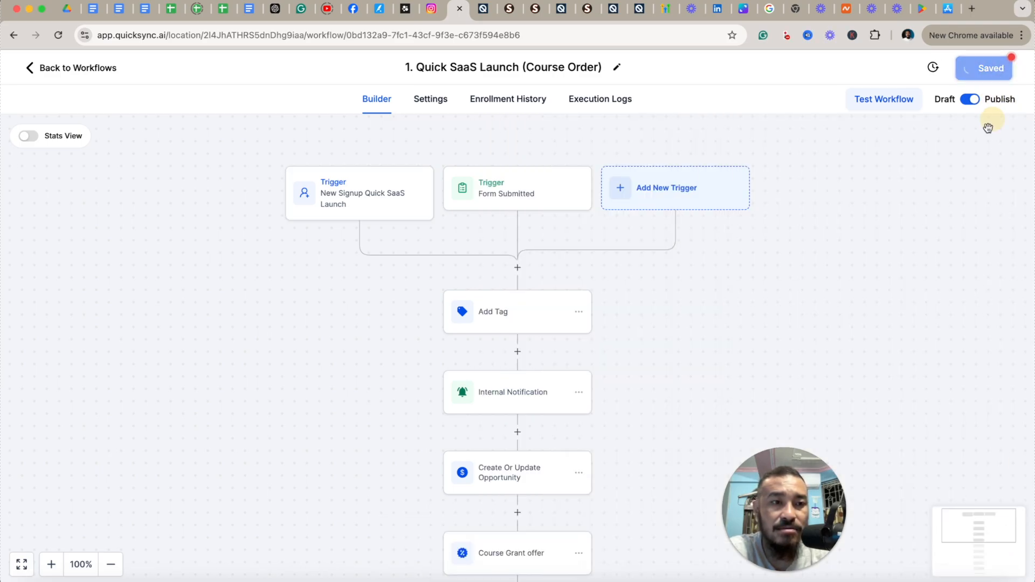
scroll(758, 291, down, 2)
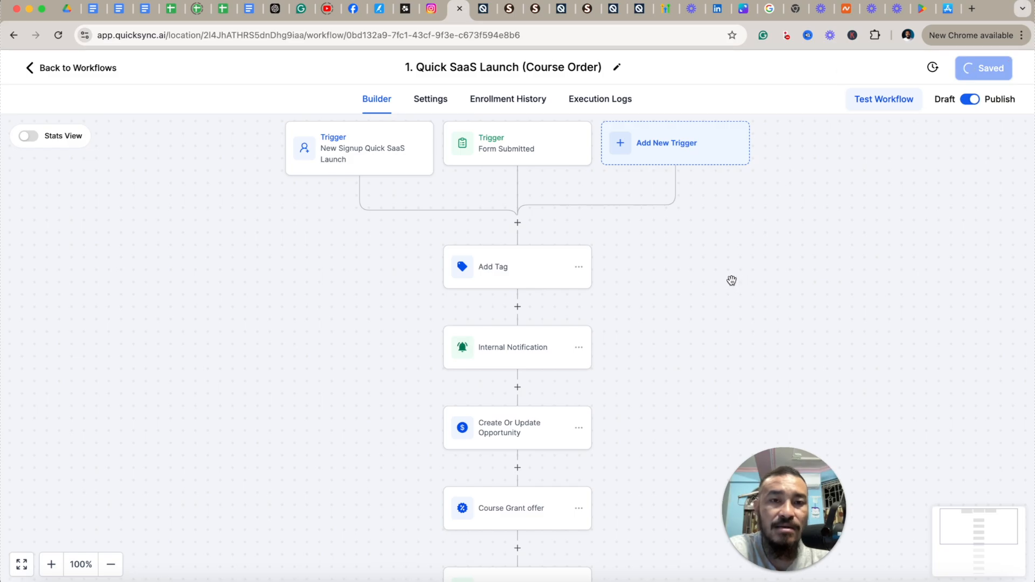
Step: Add an Order Form Submission trigger filtered to the Quick SaaS Launch funnel with the In funnel/website filter, and save it
click(652, 150)
click(737, 205)
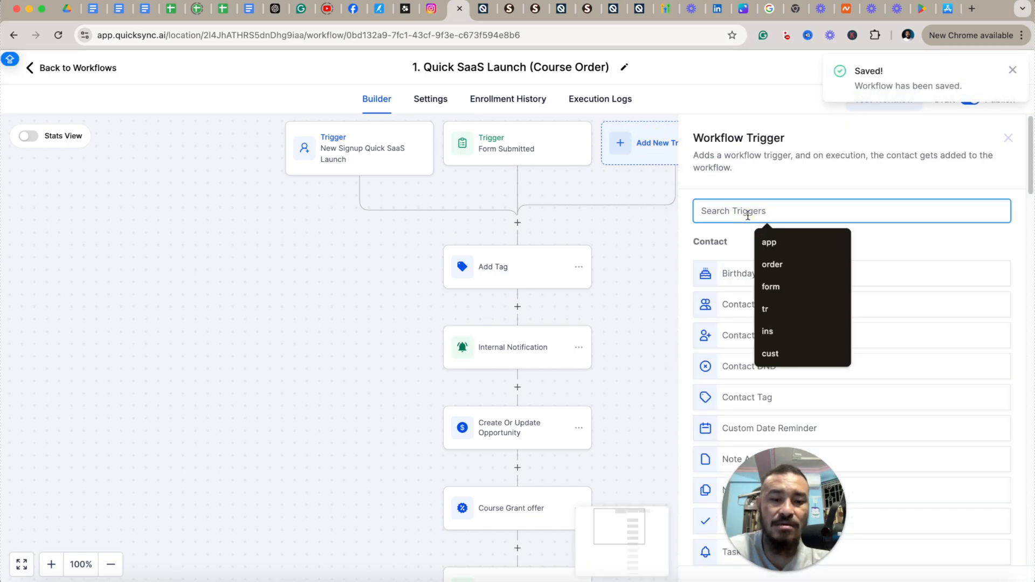
text(ORDER)
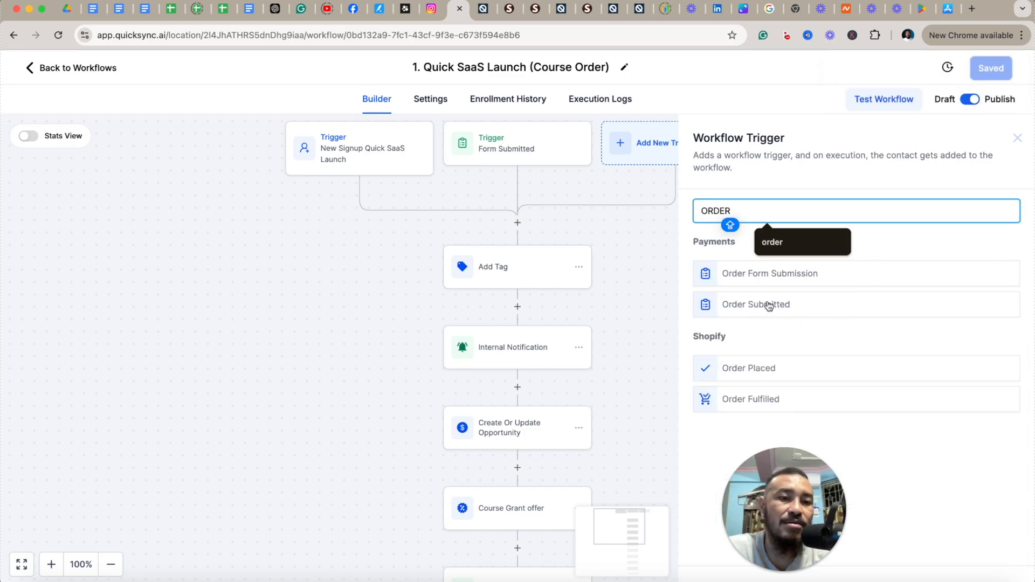
click(786, 286)
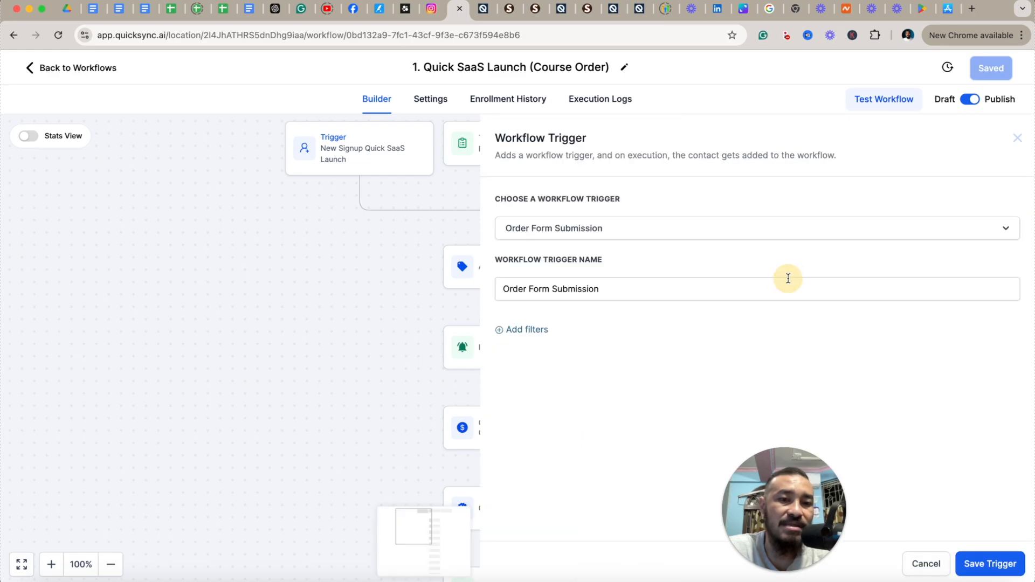
click(536, 331)
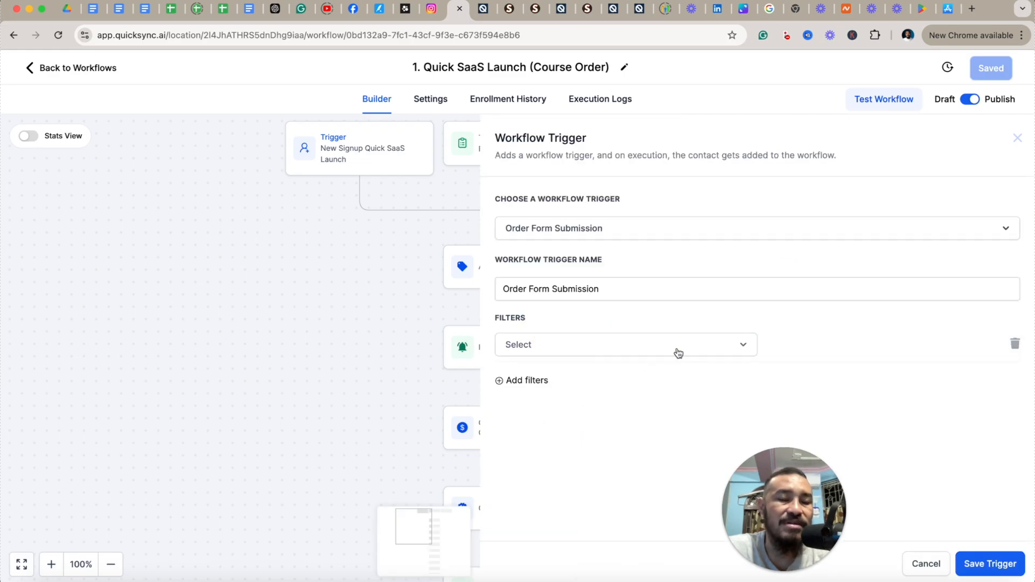
click(700, 354)
click(610, 432)
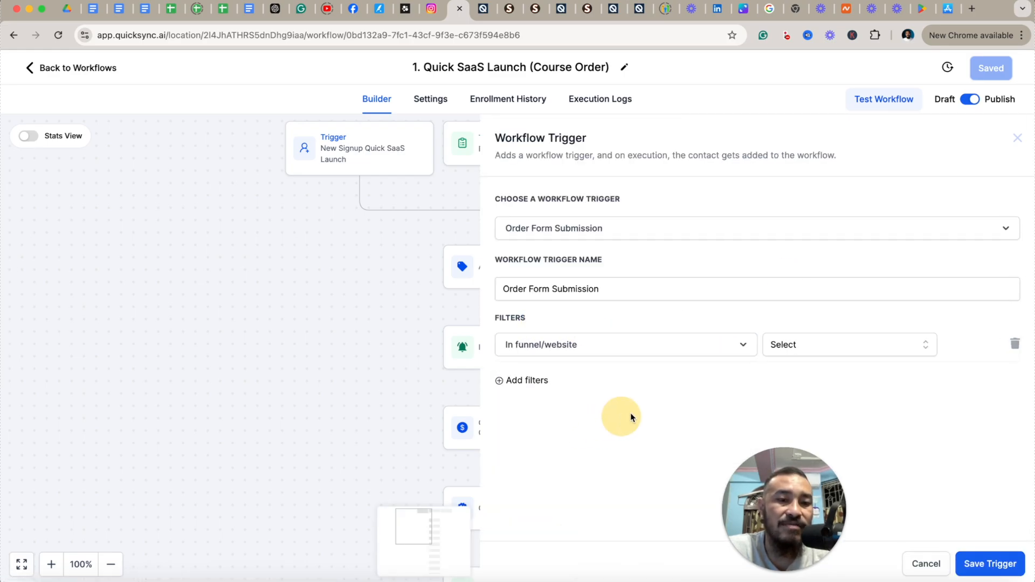
click(802, 346)
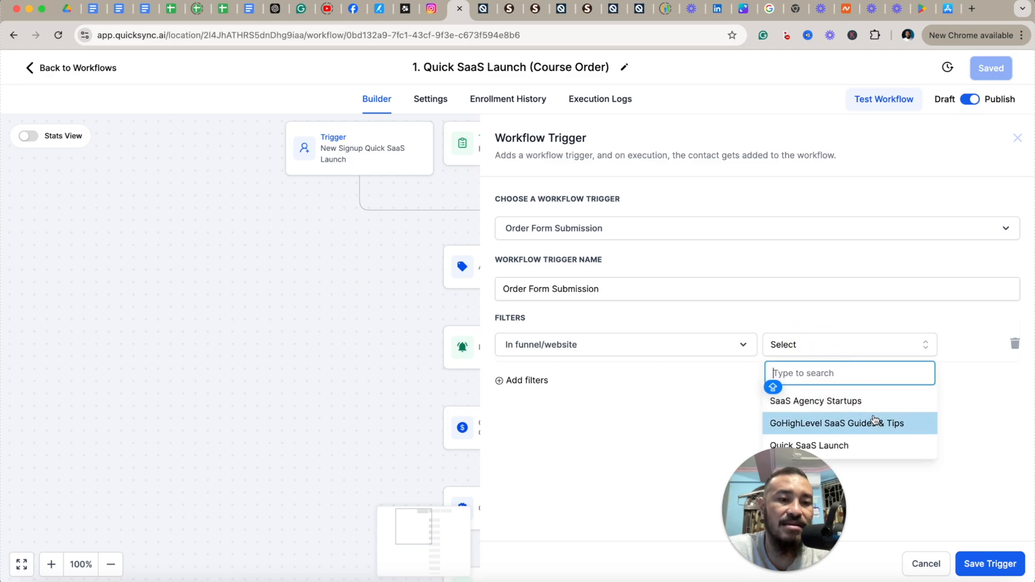
click(855, 445)
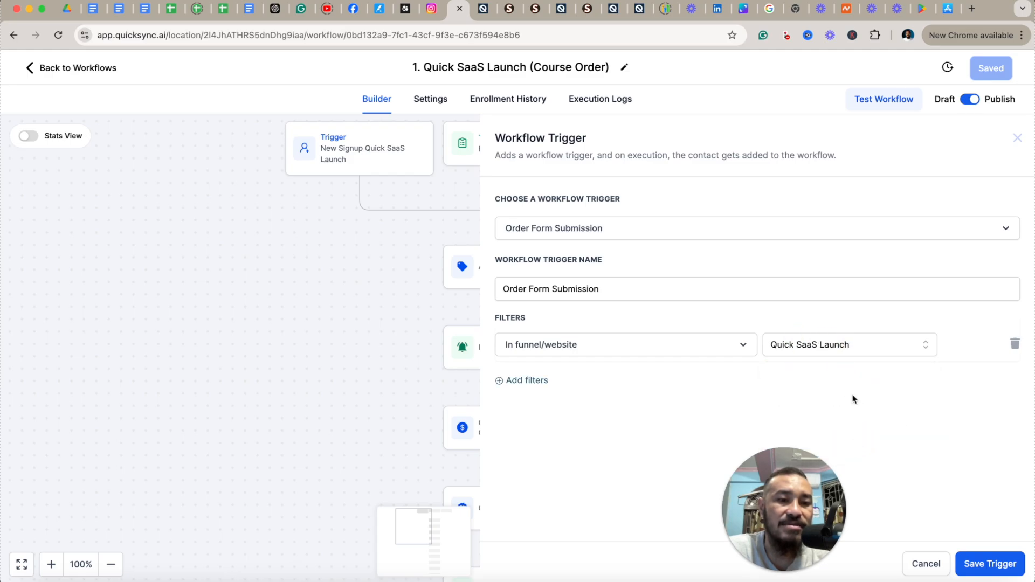
click(990, 566)
click(999, 565)
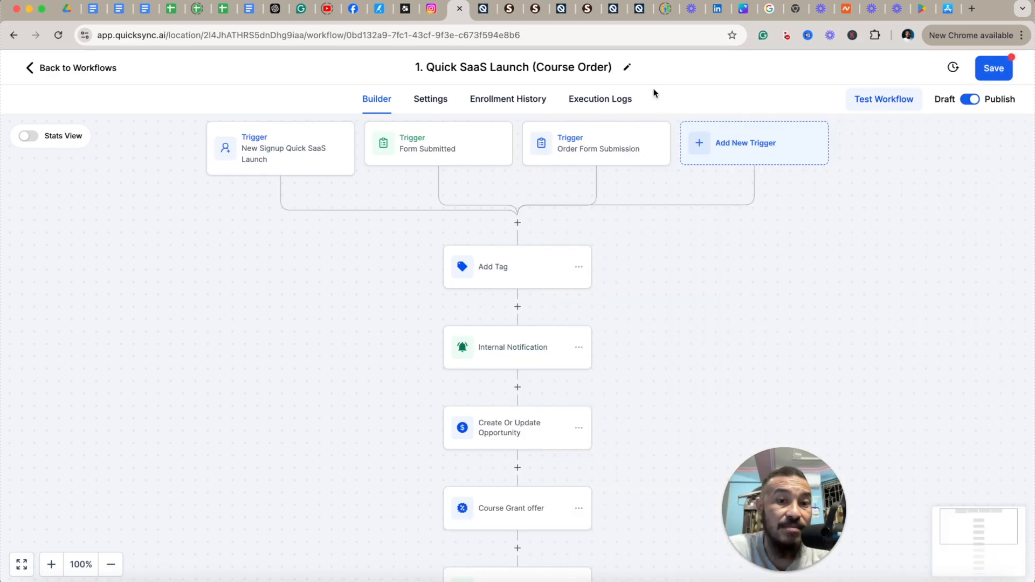
Step: Show the Two Step Order form in the page builder, and delete the Order Form Submission trigger from the saved workflow
click(639, 9)
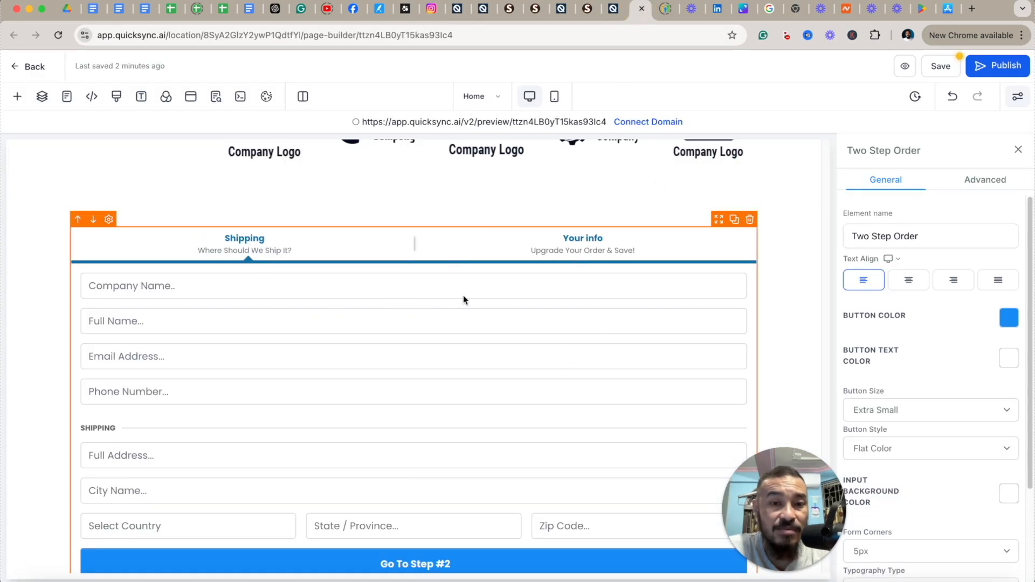
click(457, 9)
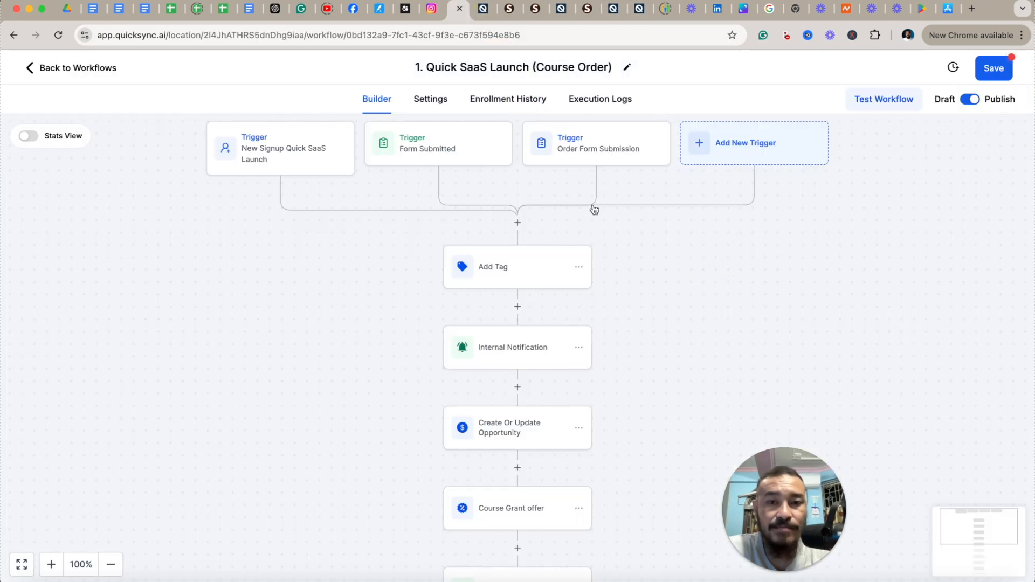
click(608, 155)
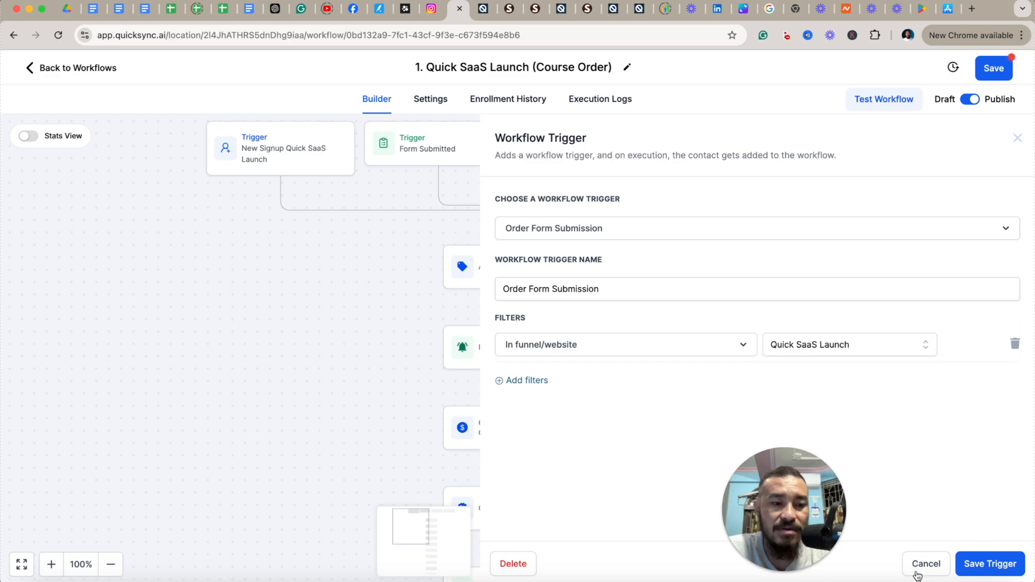
click(514, 564)
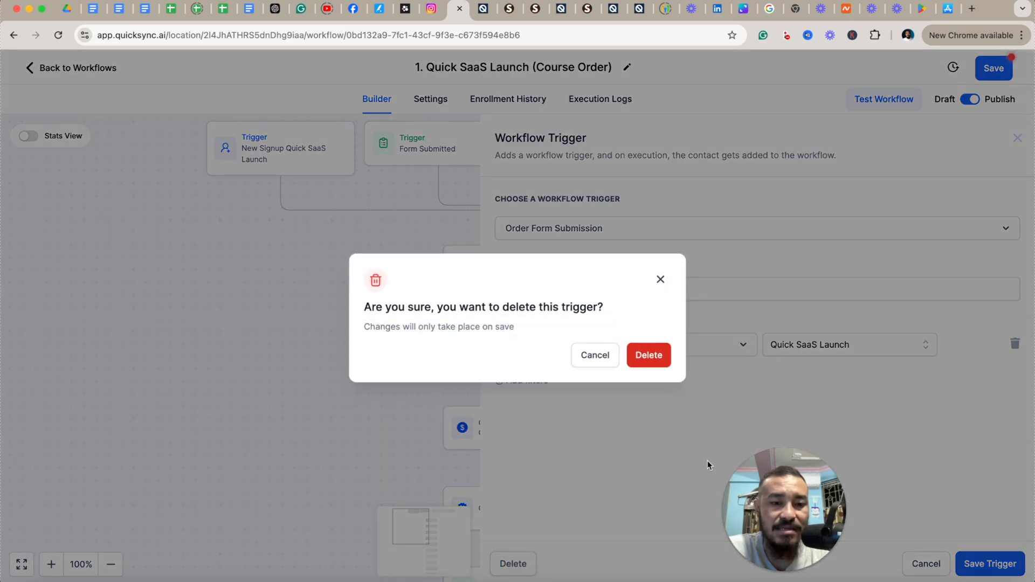
click(650, 354)
click(994, 68)
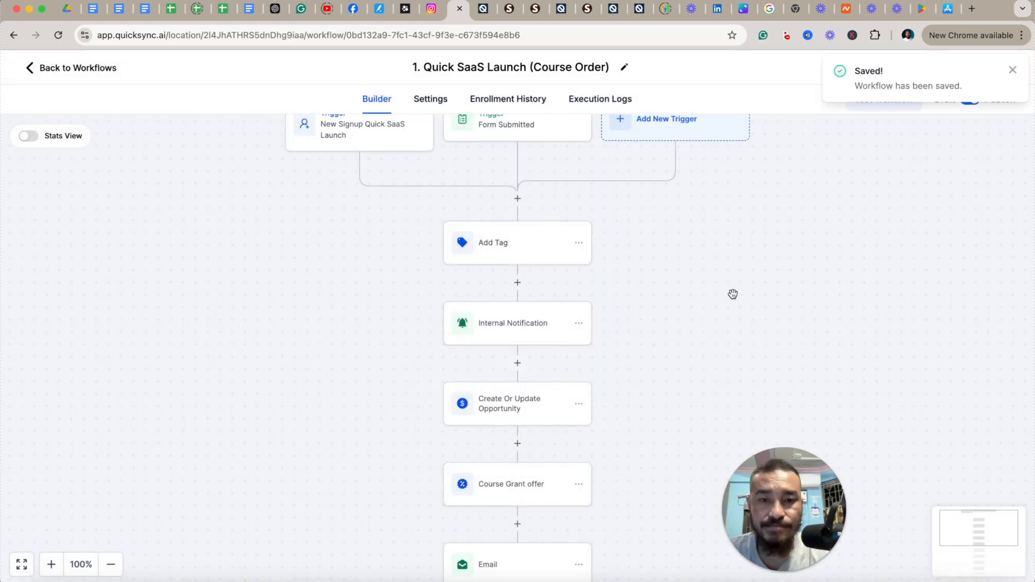
Step: Review the settings of the workflow's Add Tag and Internal Notification actions, closing each one
click(534, 253)
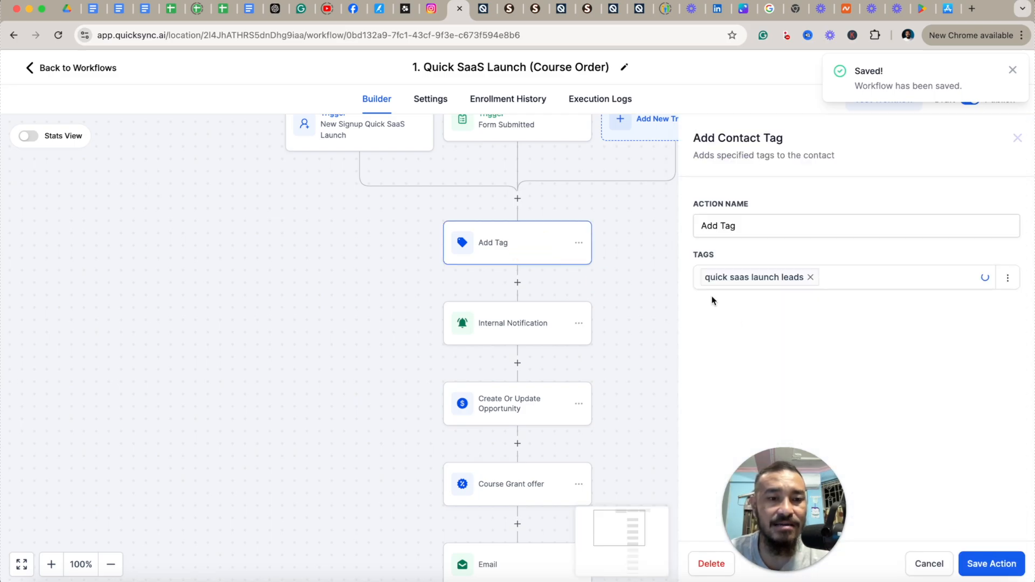
click(930, 565)
click(541, 296)
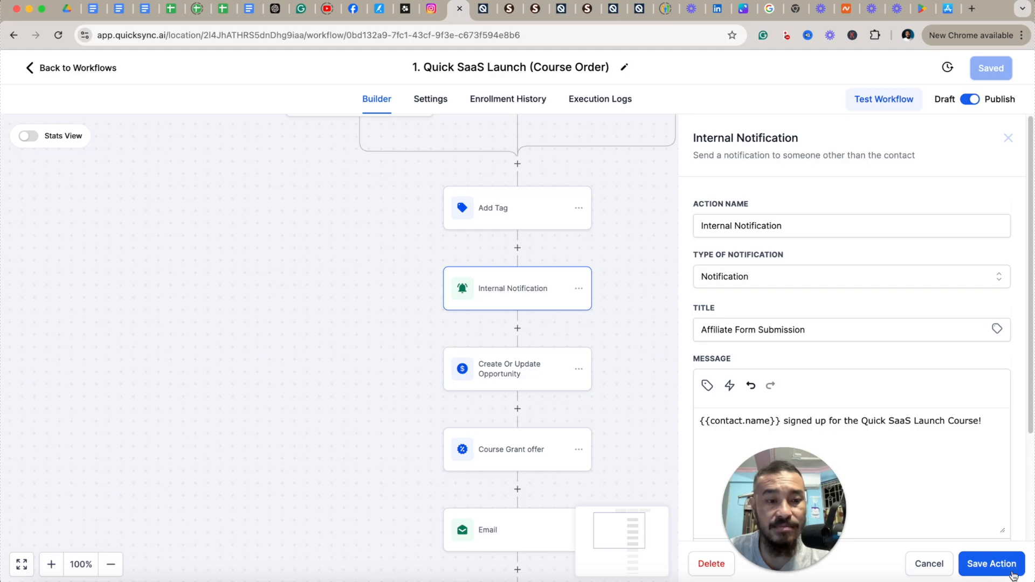
click(994, 564)
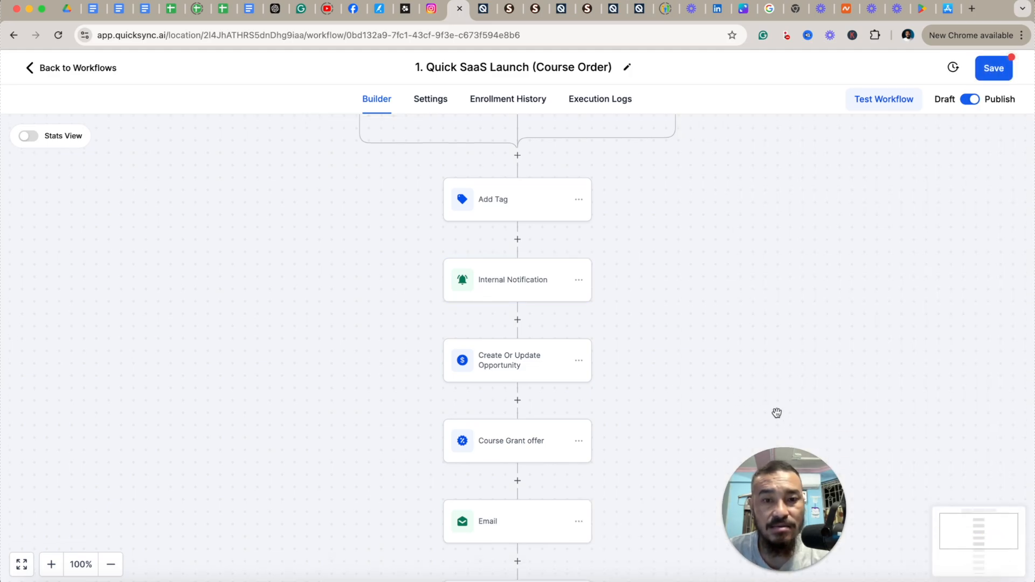
Step: Review the pipeline, stage, source and lead value settings of the Create Or Update Opportunity action, and save the action
scroll(764, 404, down, 1)
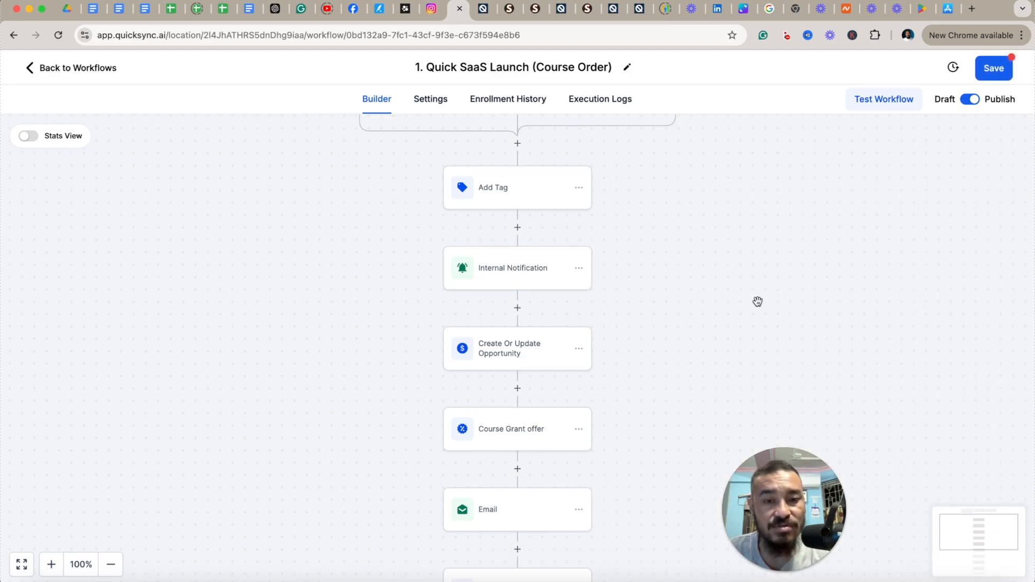
scroll(718, 346, down, 3)
scroll(717, 345, down, 5)
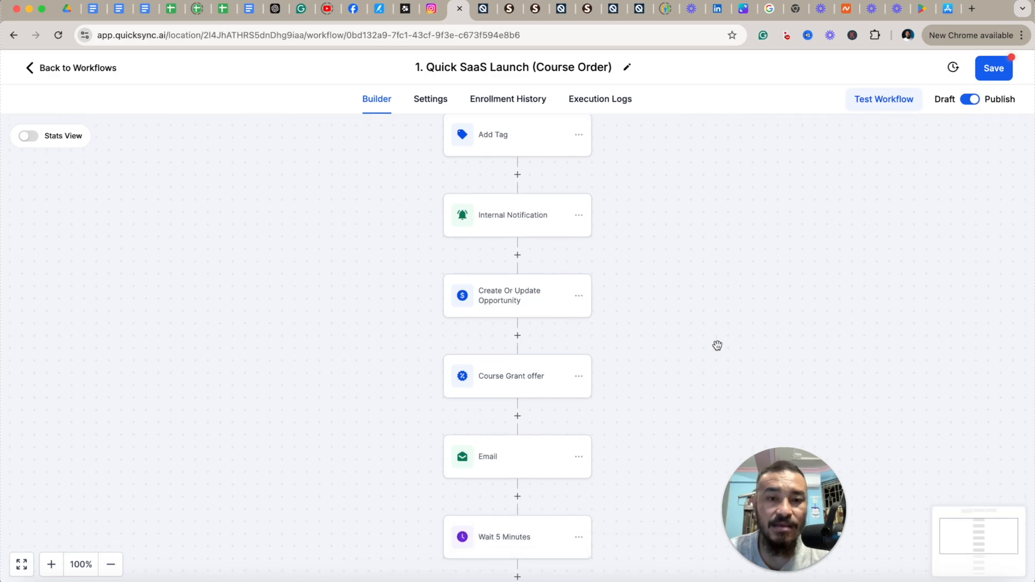
click(517, 246)
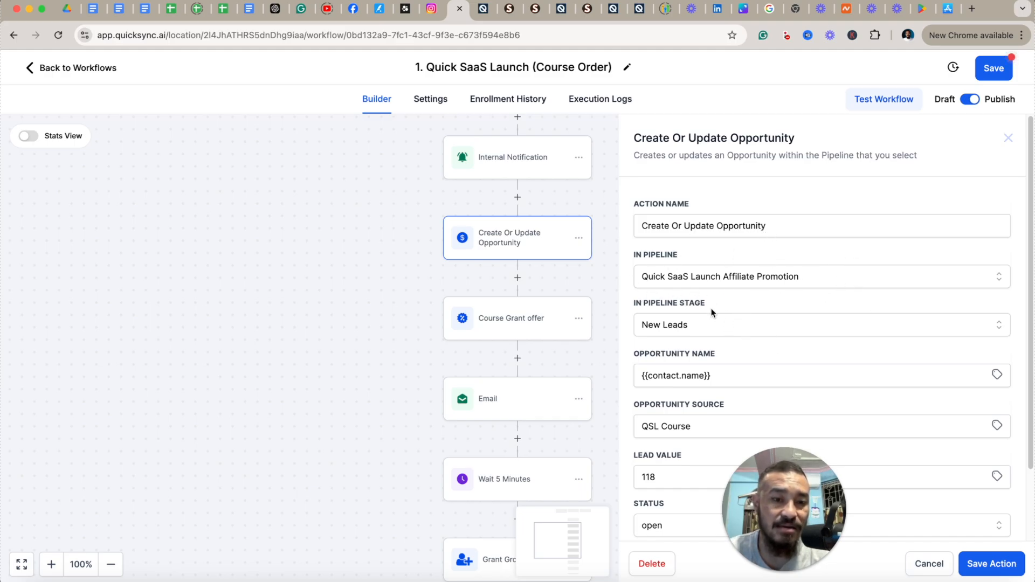
scroll(787, 383, down, 3)
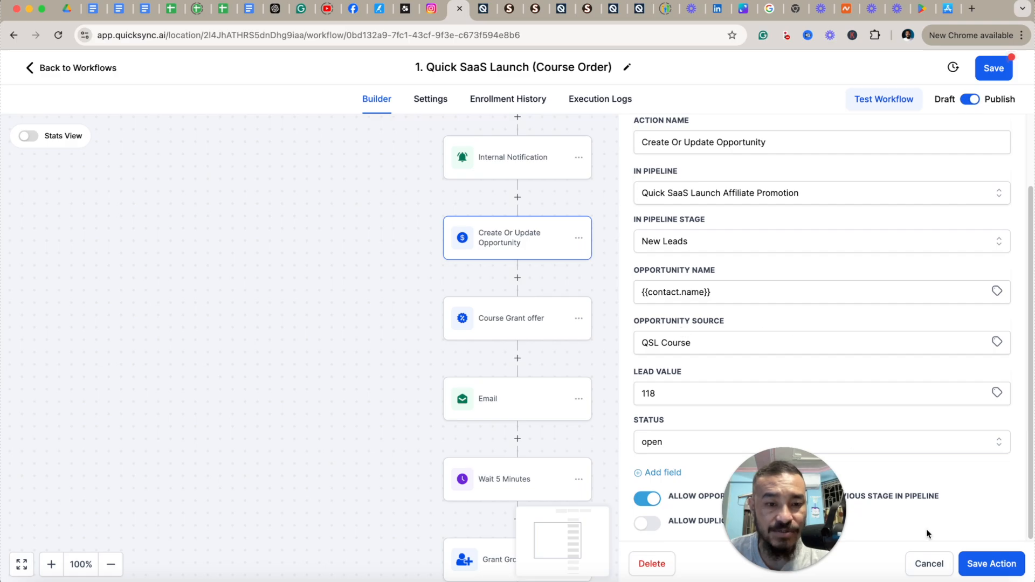
click(996, 568)
scroll(803, 335, down, 2)
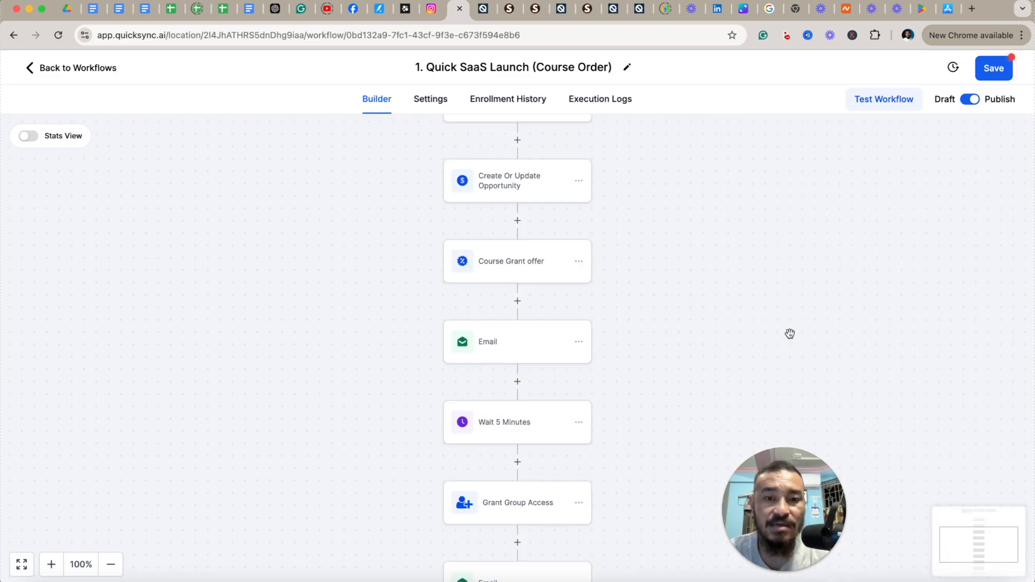
Step: Check which offer the Course Grant offer action gives the contact, and save the action
click(519, 267)
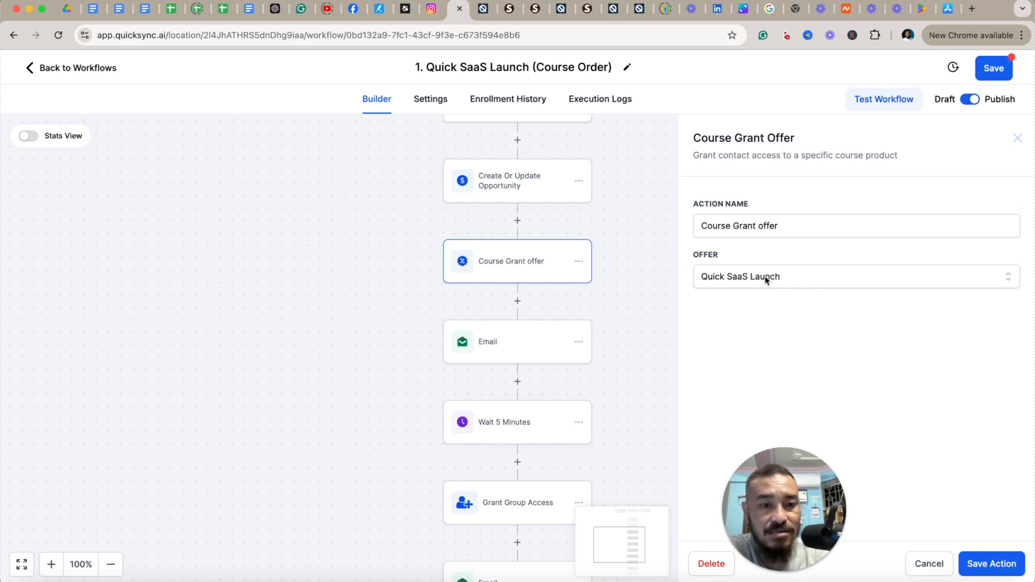
click(991, 564)
scroll(895, 418, down, 1)
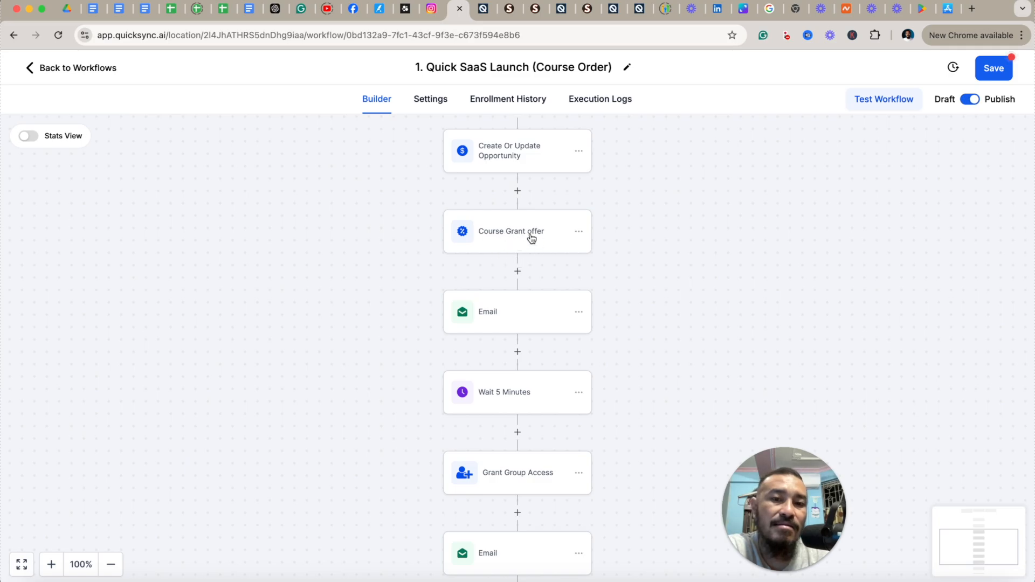
Step: Open the Email Settings for the membership courses and examine the template used for the Send Offer Access Email option
click(484, 9)
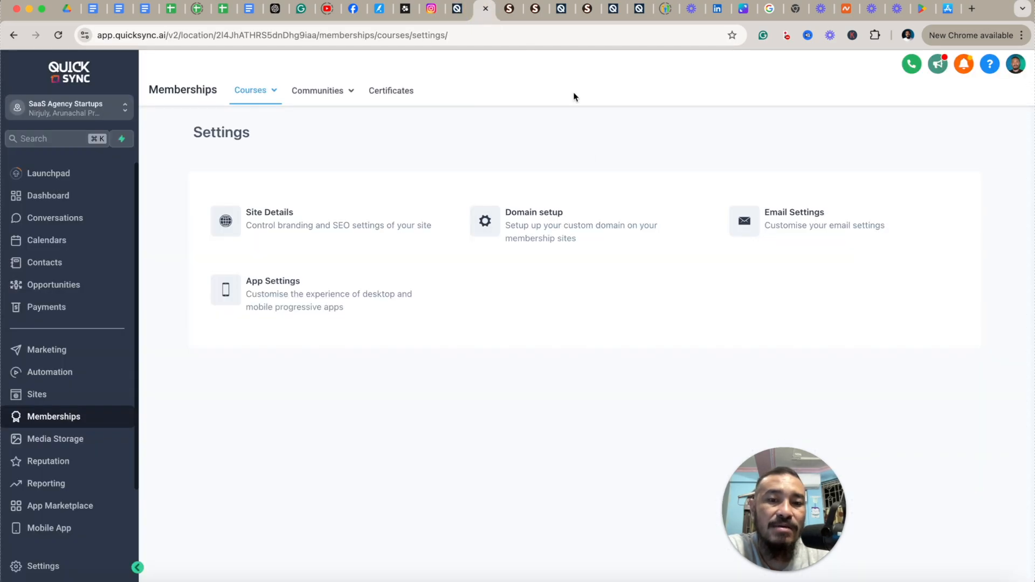
click(793, 217)
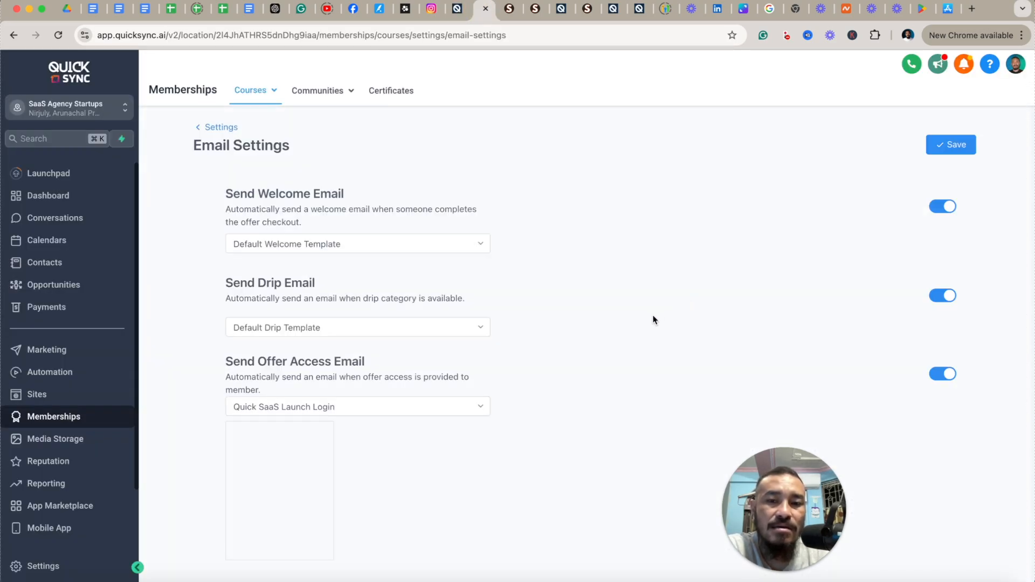
mouse_move(293, 492)
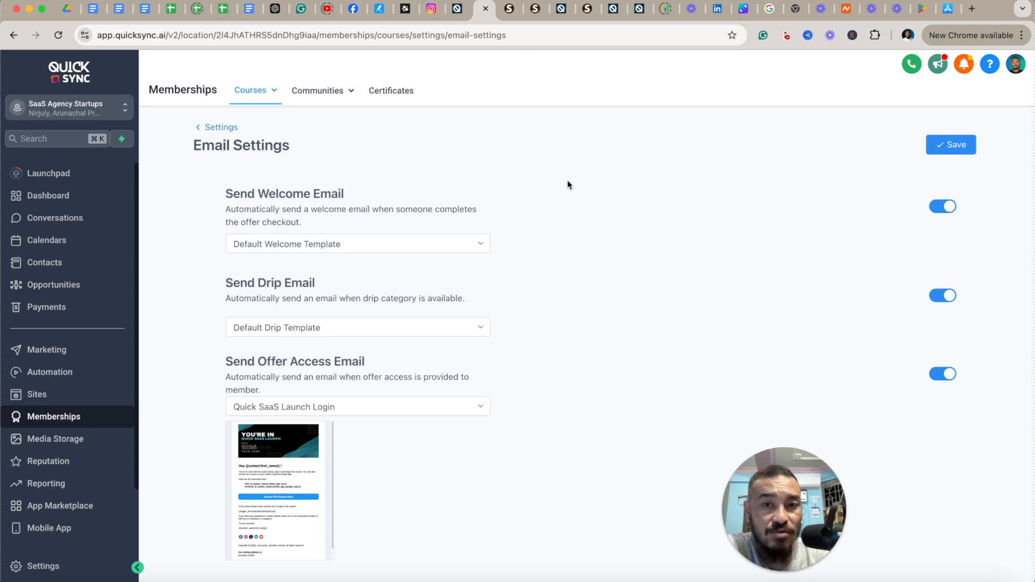
Step: Return to the Quick SaaS Launch (Course Order) workflow, review the sender, subject and template of the Email after Course Grant offer, and save the action
click(458, 8)
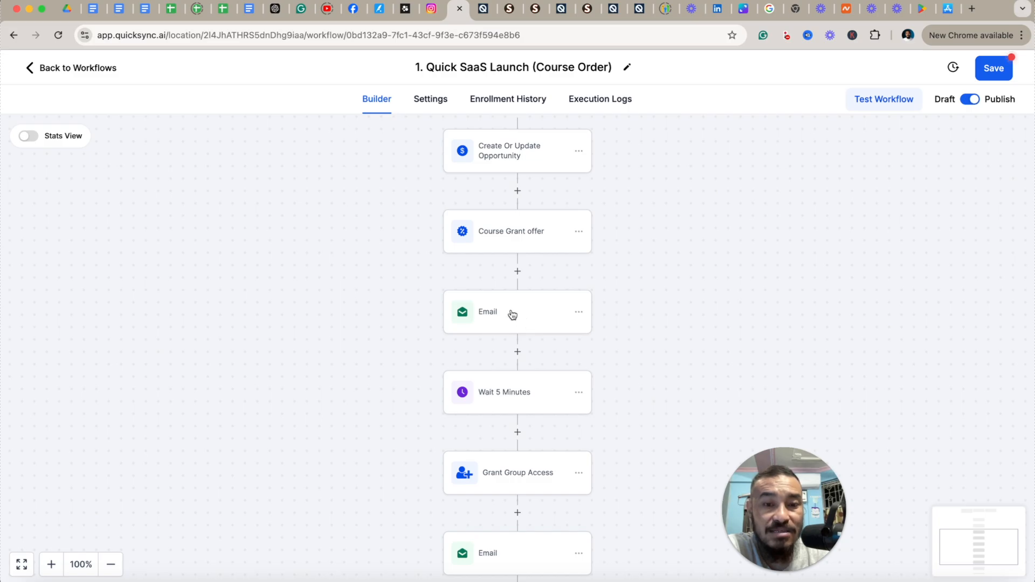
click(501, 315)
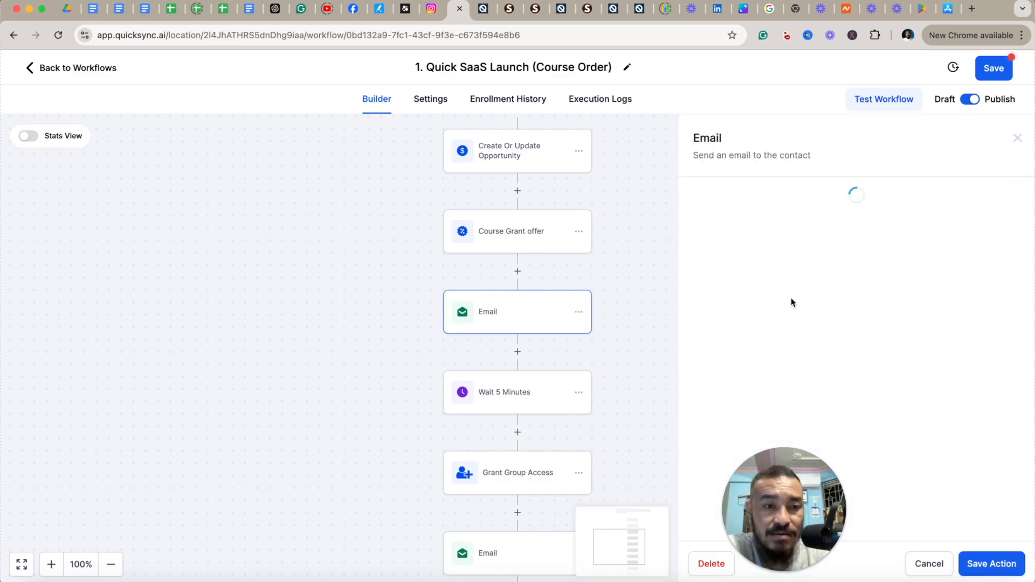
scroll(873, 338, down, 2)
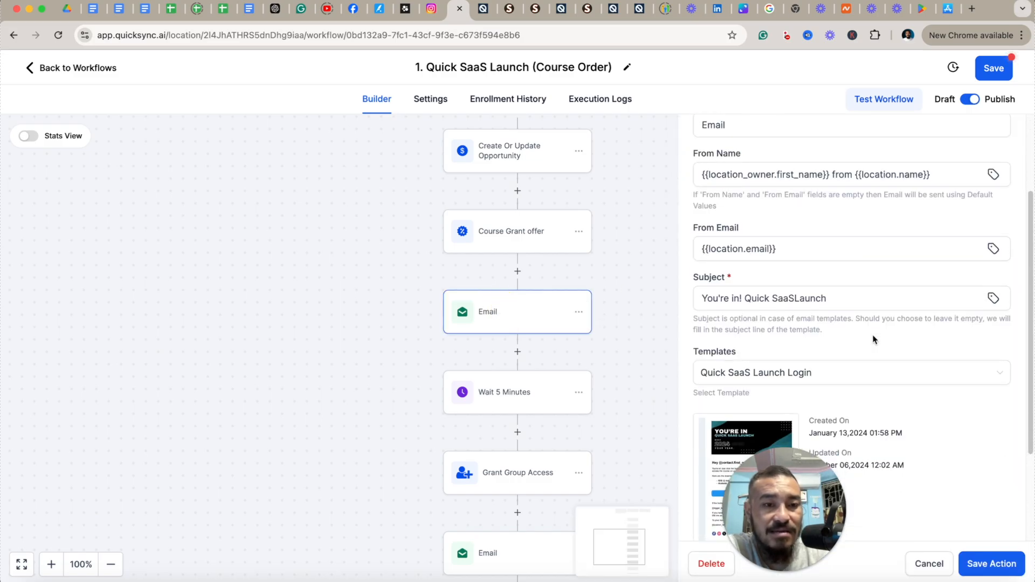
scroll(874, 339, down, 3)
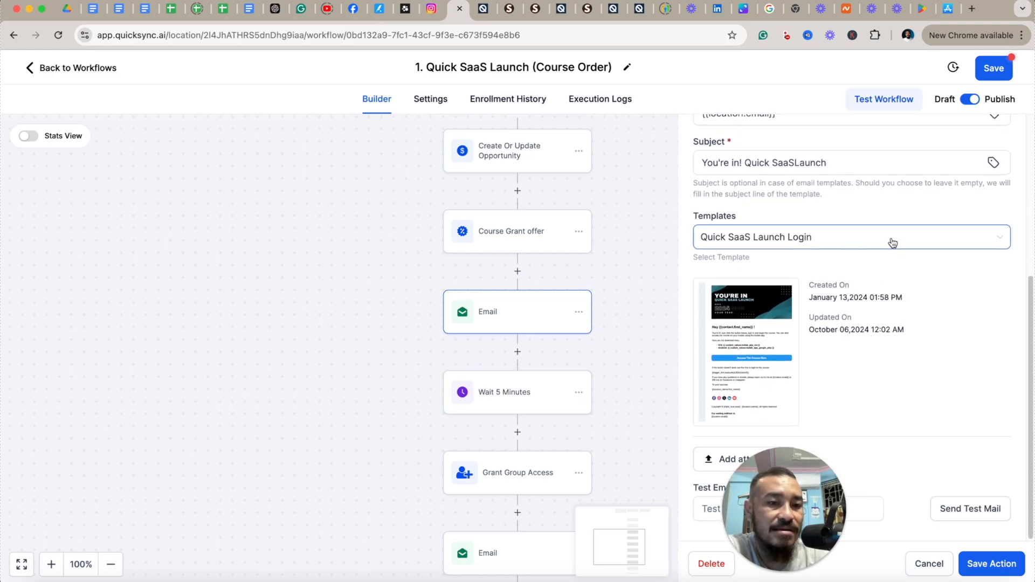
click(992, 563)
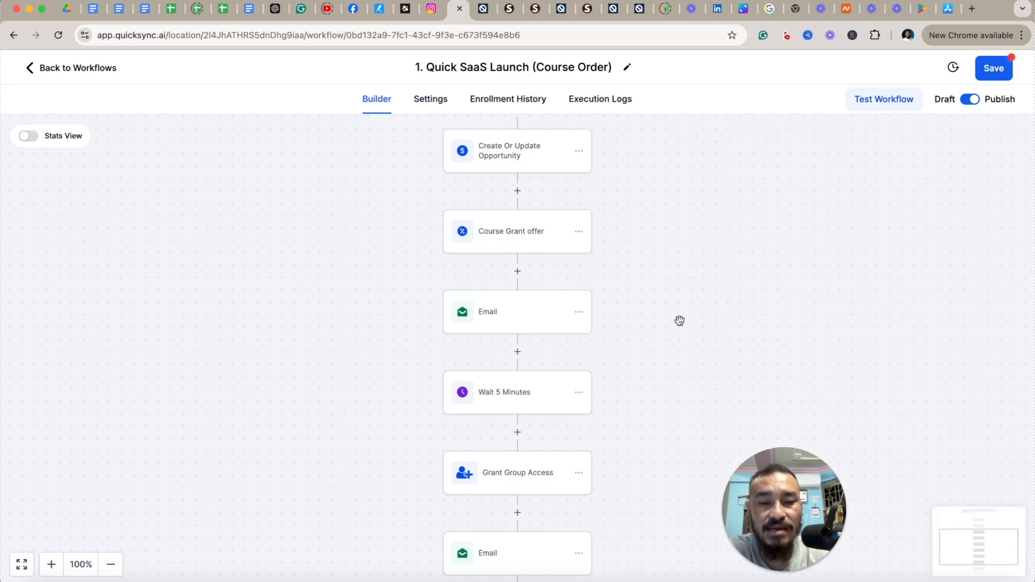
Step: Check the time delay settings of the Wait action before Grant Group Access, and save the action
scroll(635, 328, down, 3)
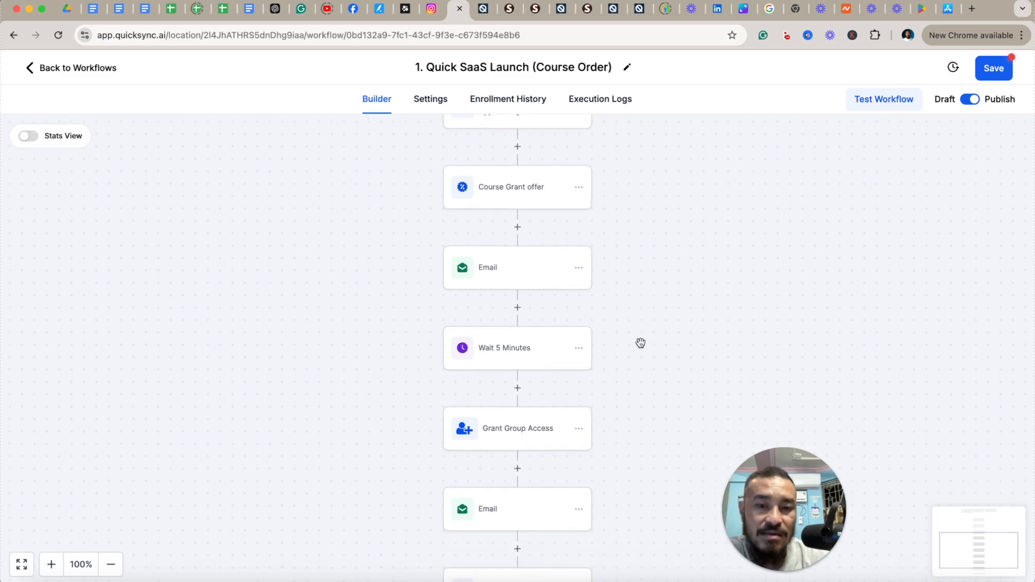
click(512, 355)
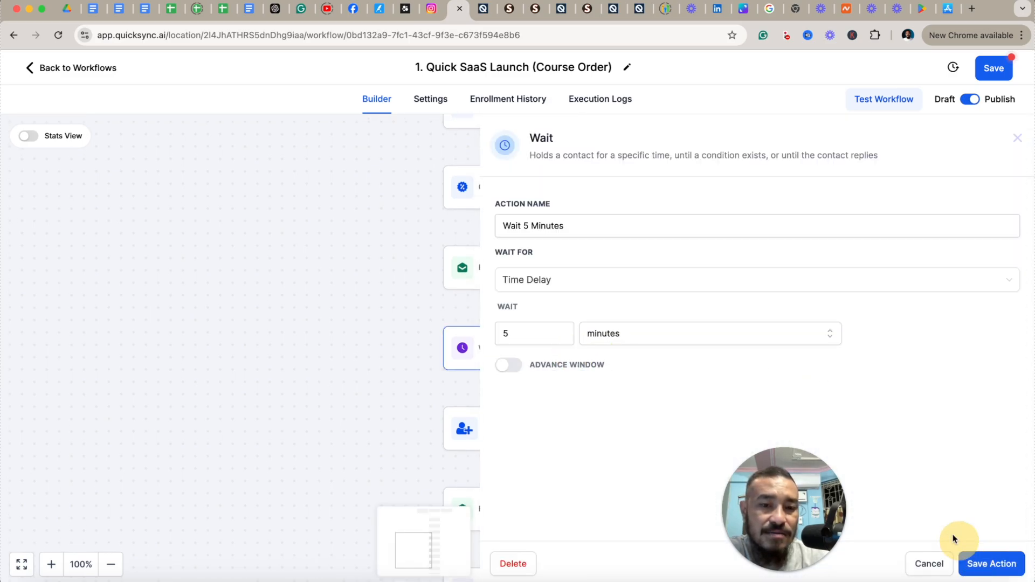
click(1003, 570)
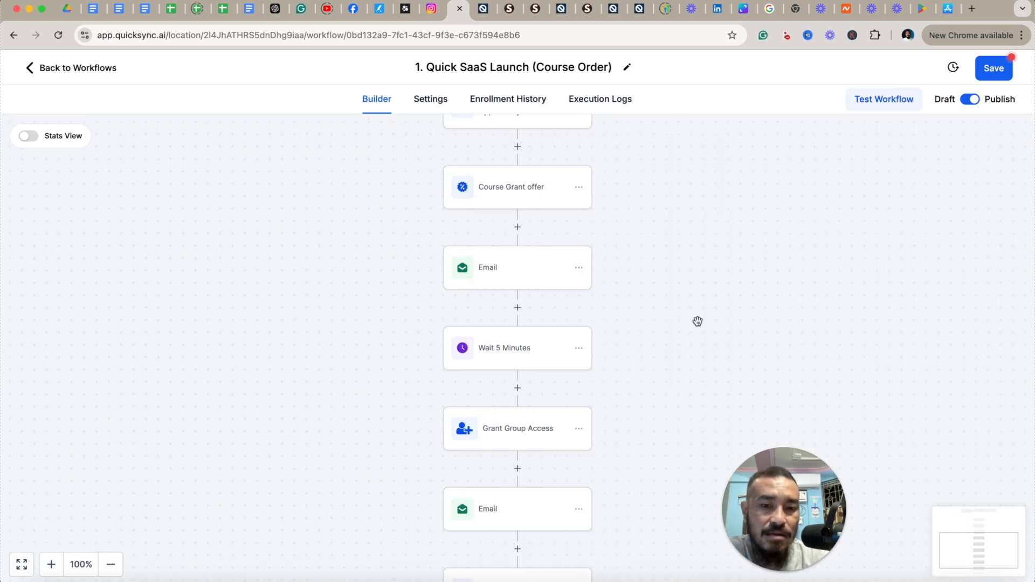
Step: Read through the community invitation message in the Email action after Grant Group Access, then save the action and the workflow
scroll(684, 310, down, 5)
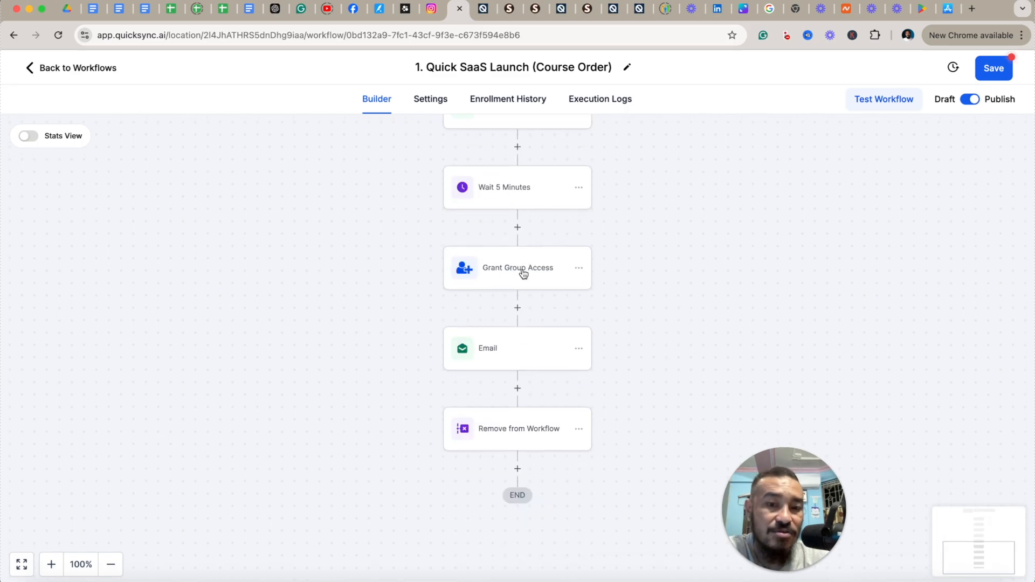
click(516, 353)
scroll(871, 350, down, 6)
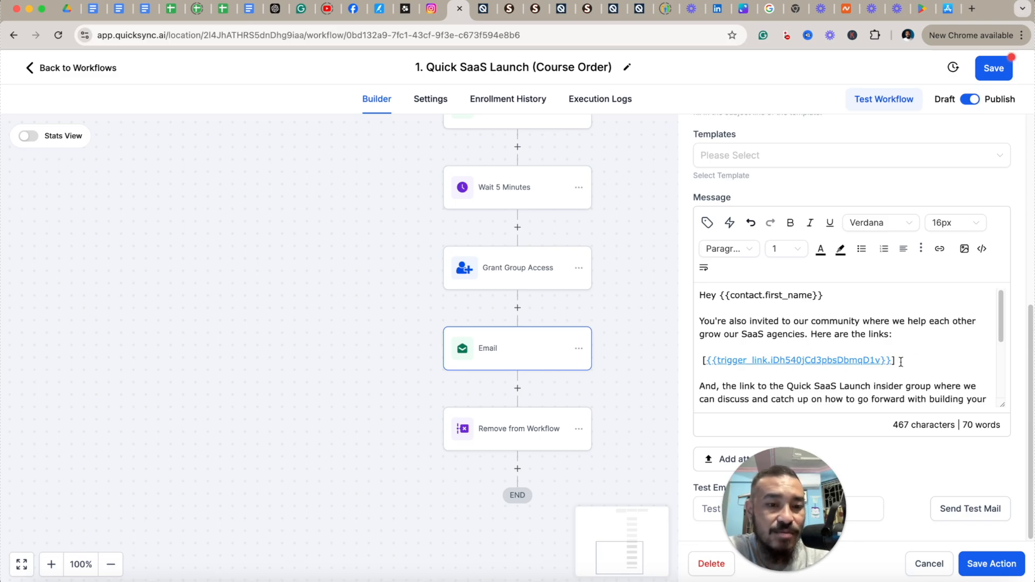
scroll(900, 362, down, 3)
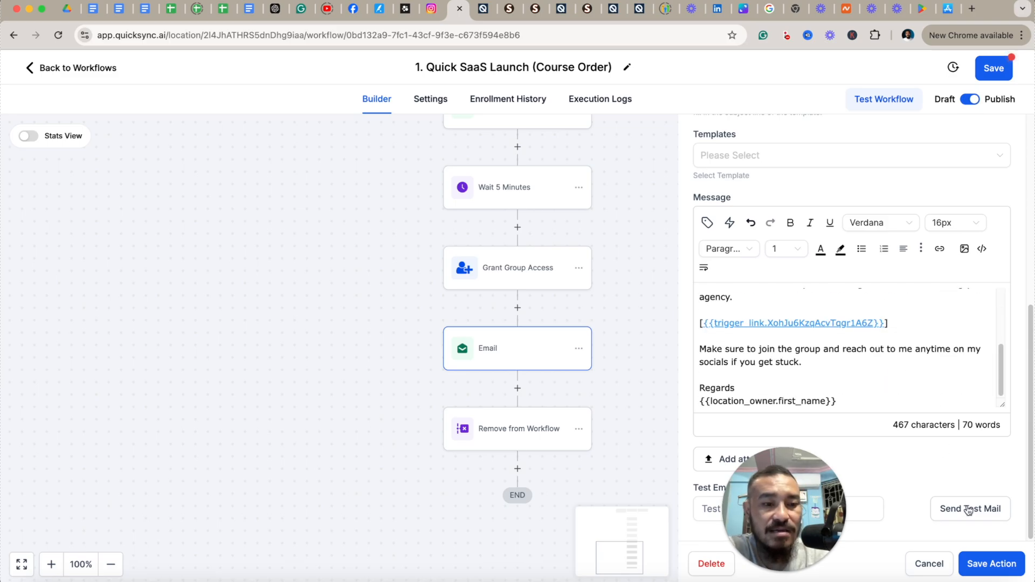
click(1003, 566)
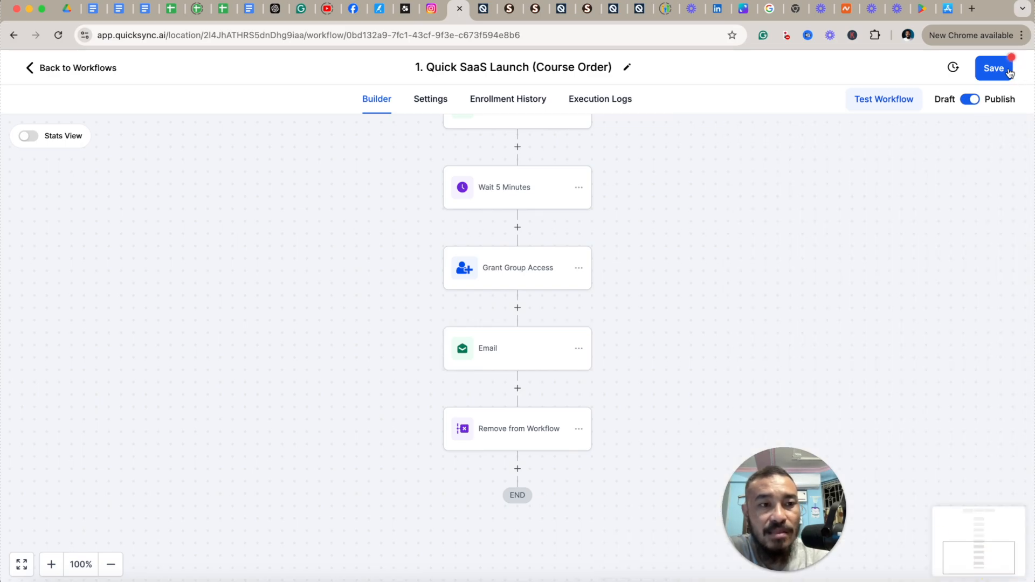
click(1009, 72)
Step: Look through the workflows in the Quick SaaS Launch folder and open 10. Group Access to Course Offer
scroll(672, 275, up, 10)
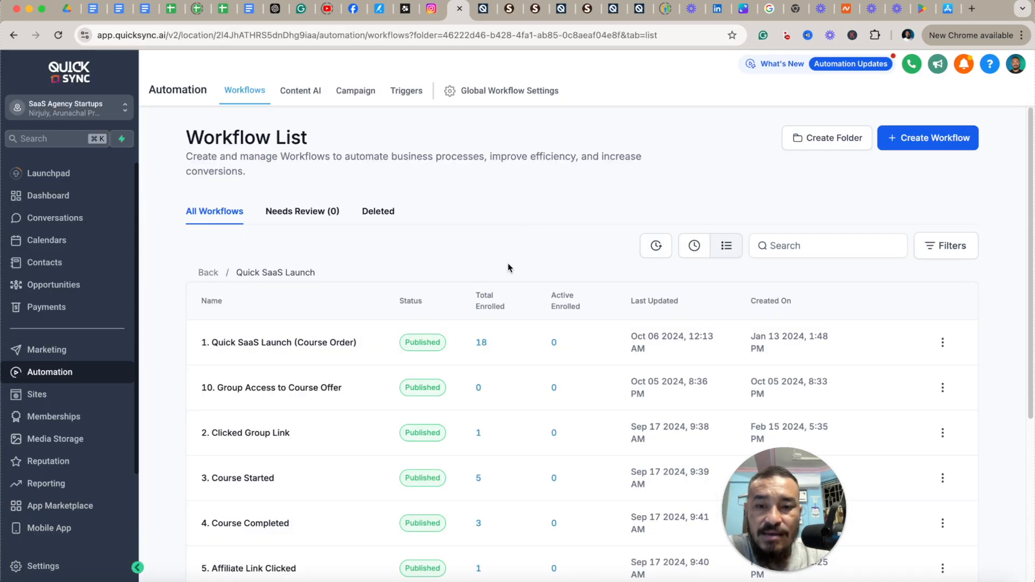
scroll(509, 268, down, 3)
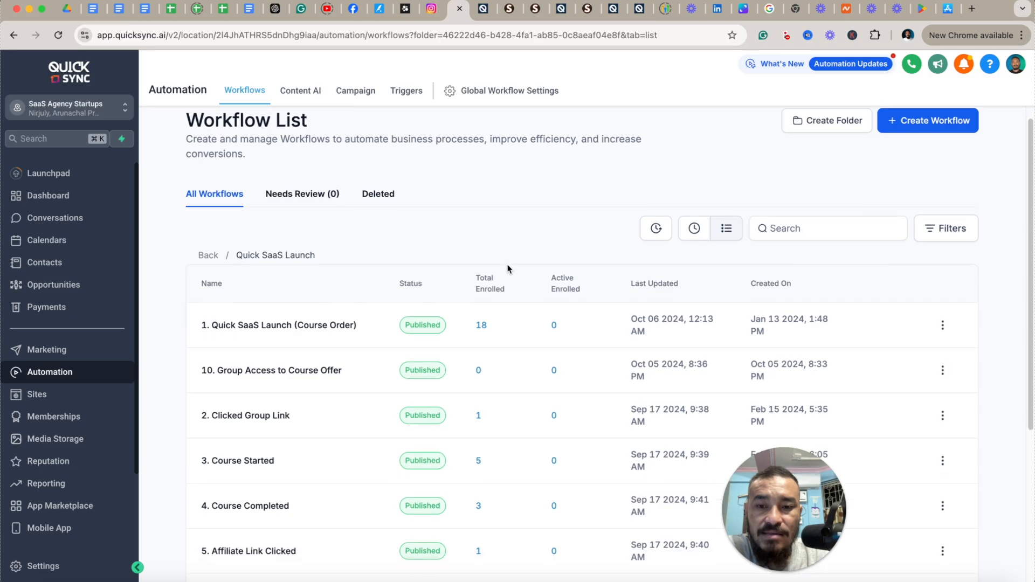
scroll(477, 247, down, 2)
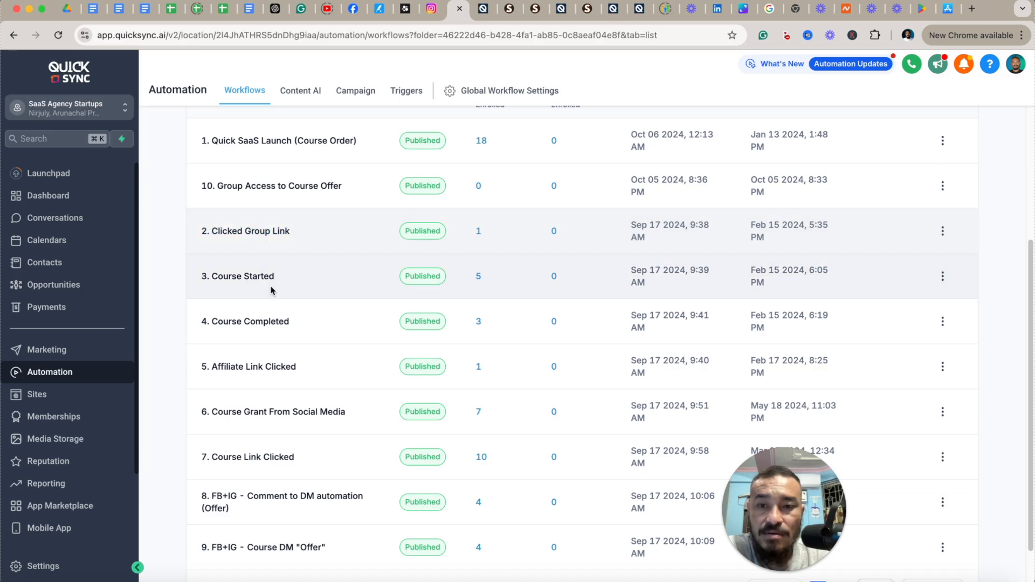
scroll(287, 218, up, 1)
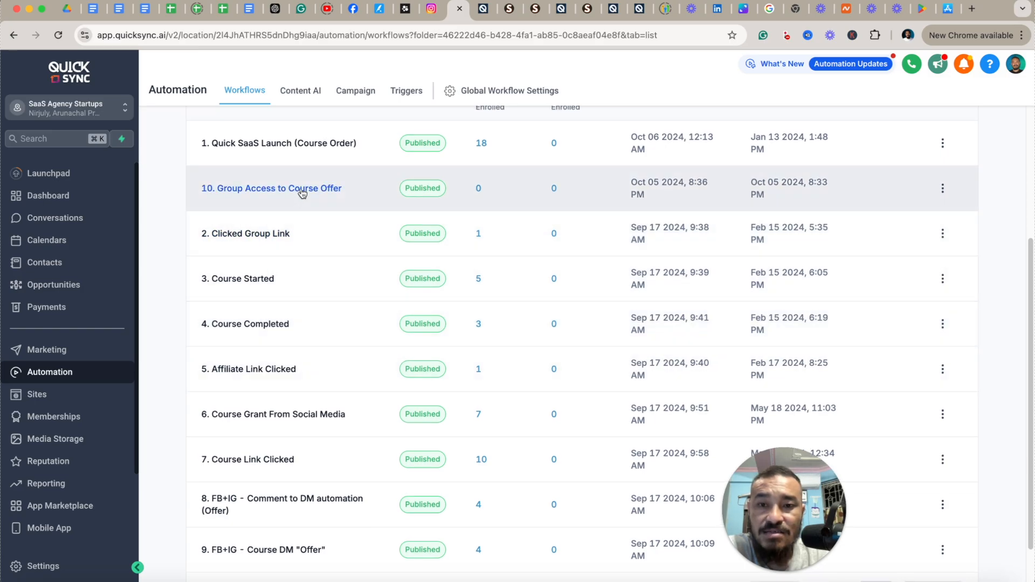
click(302, 189)
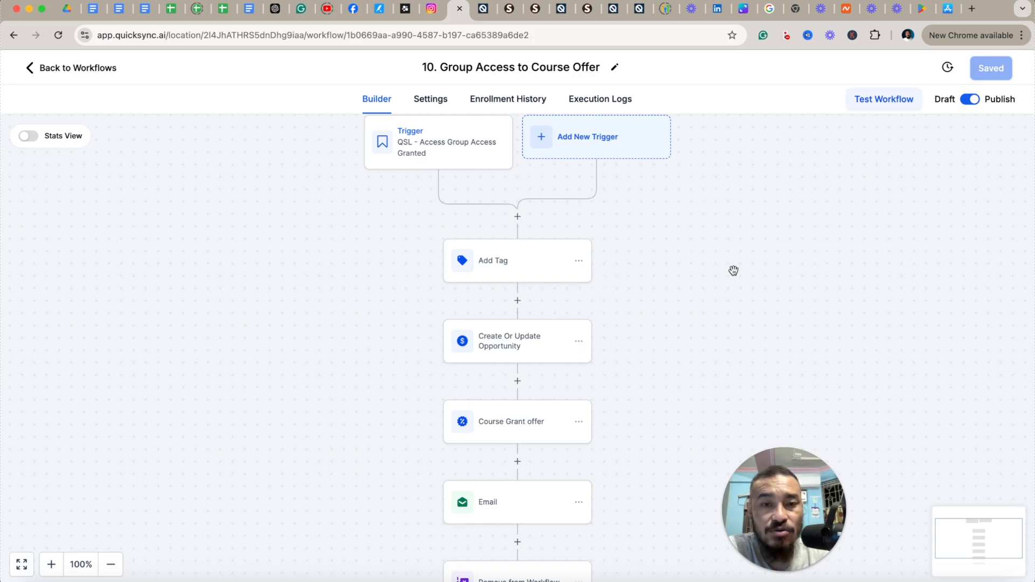
Step: Examine the trigger and the sequence of actions in the Group Access to Course Offer workflow
scroll(759, 255, up, 2)
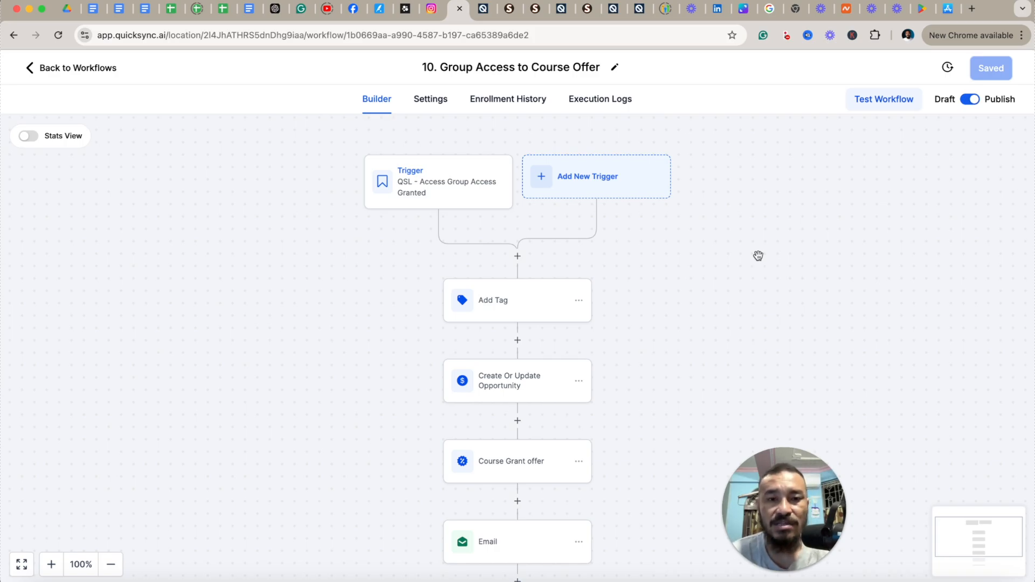
scroll(715, 262, down, 1)
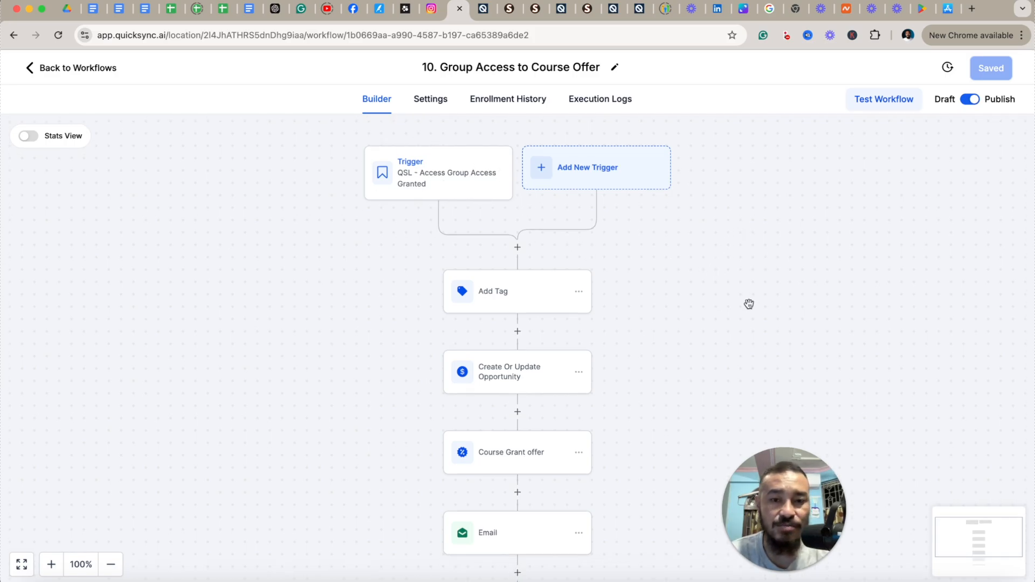
scroll(746, 303, down, 5)
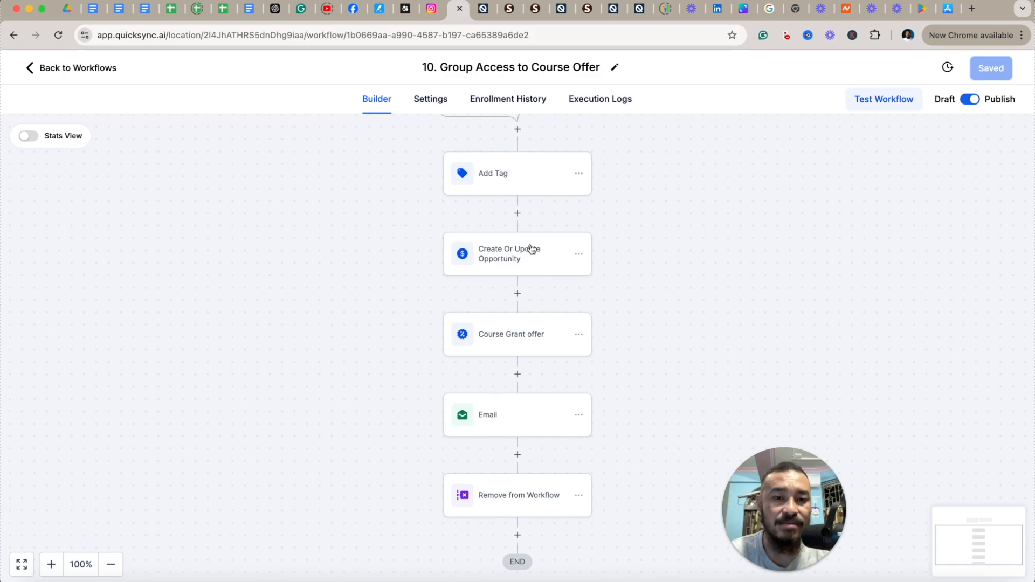
scroll(701, 302, down, 5)
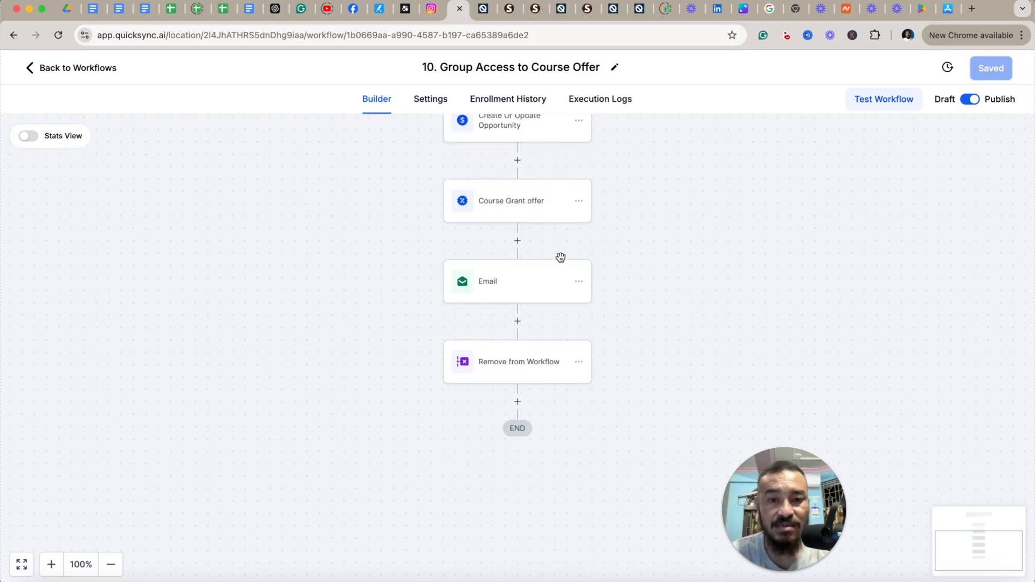
scroll(760, 293, up, 8)
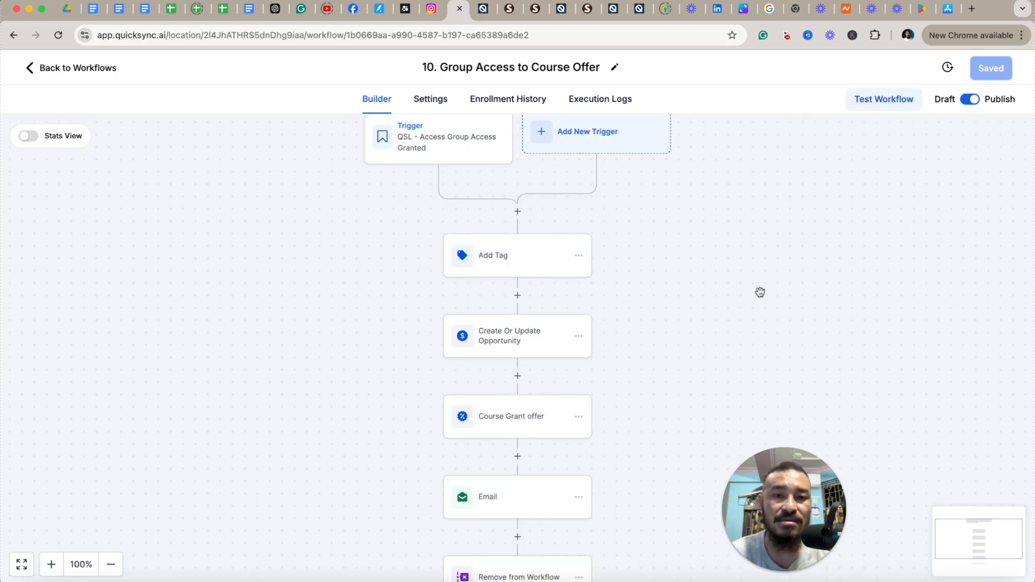
Step: Go back to the workflow list and look over the remaining Quick SaaS Launch workflows
click(69, 70)
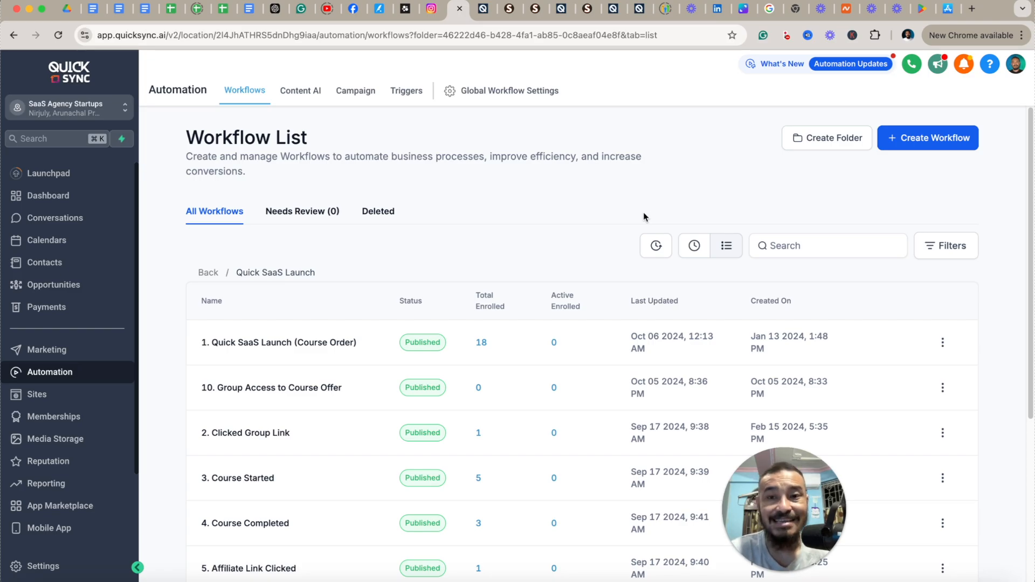
scroll(587, 347, down, 2)
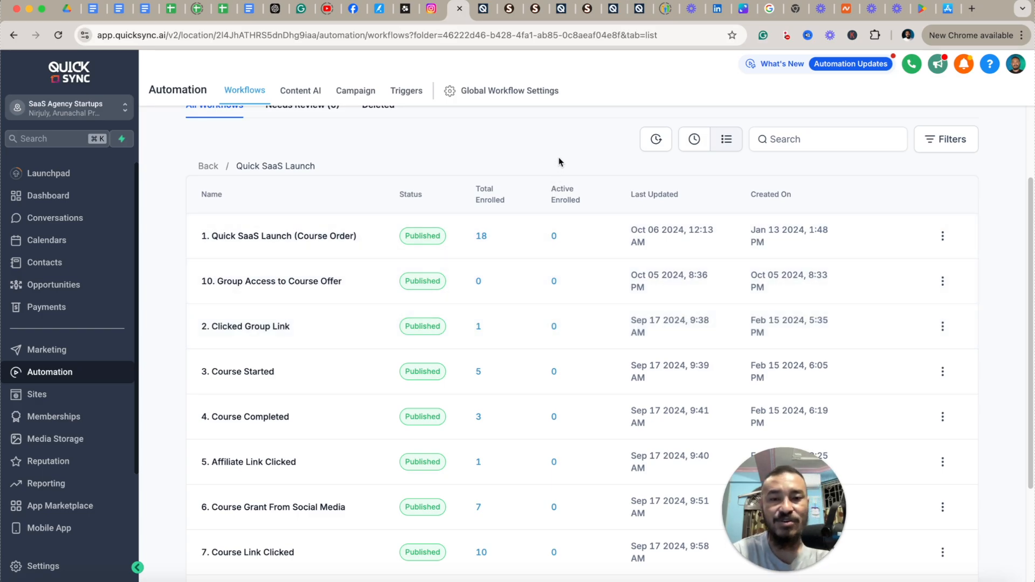
scroll(559, 162, up, 2)
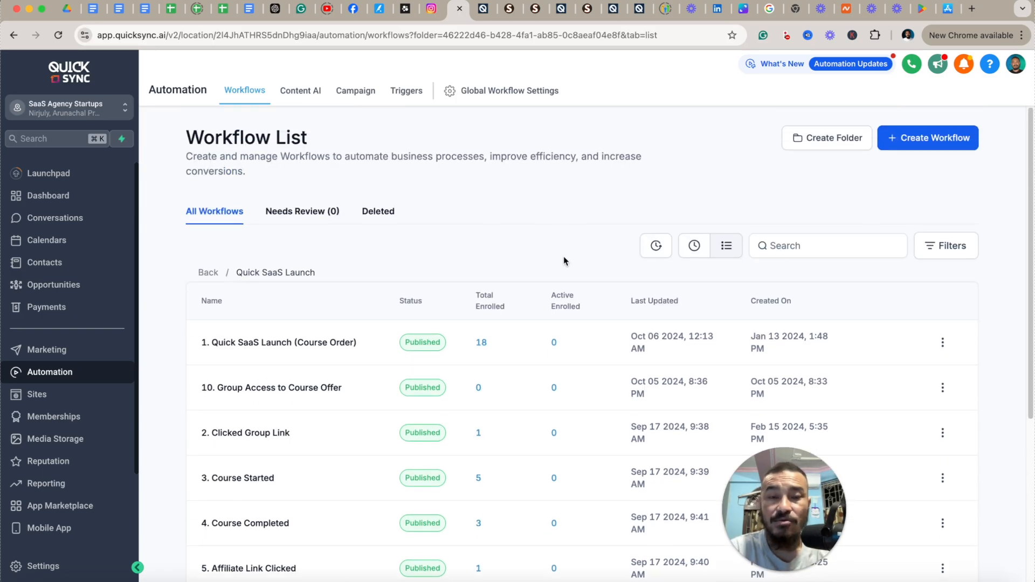